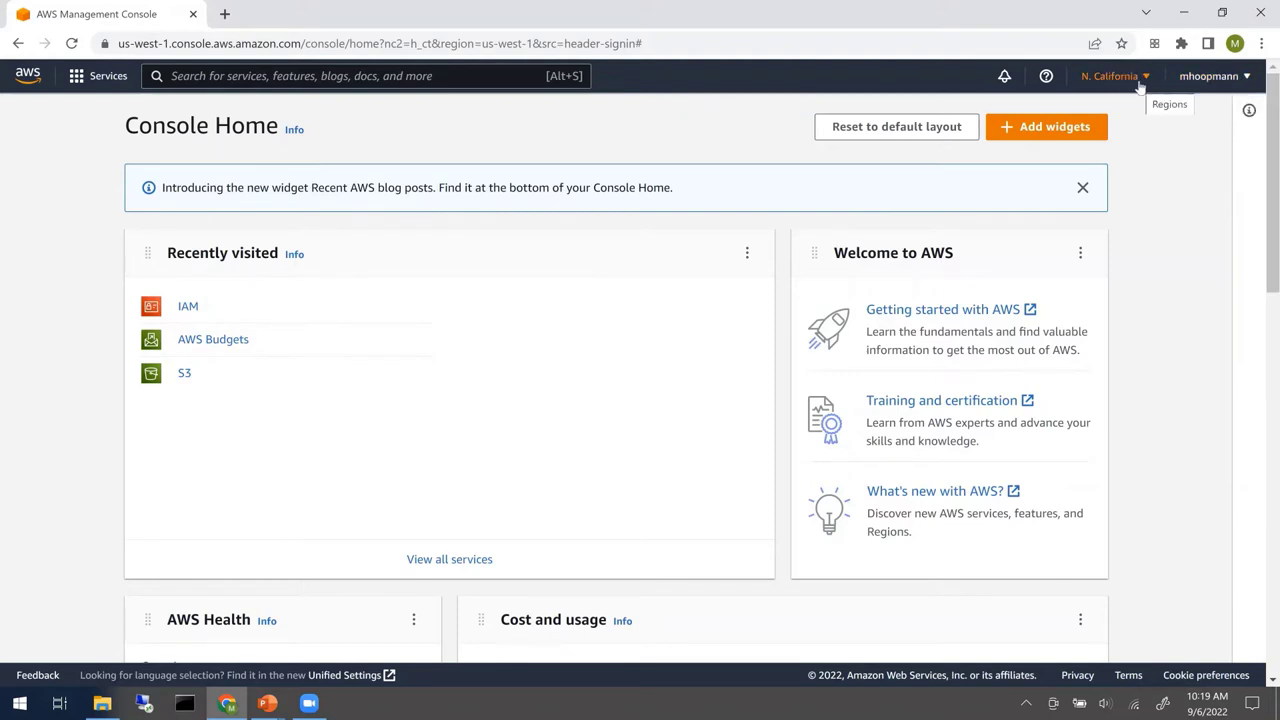
- Confirm the console region is N. California and show the recently visited services list
{"action": "left_click", "coordinate": [1138, 80]}
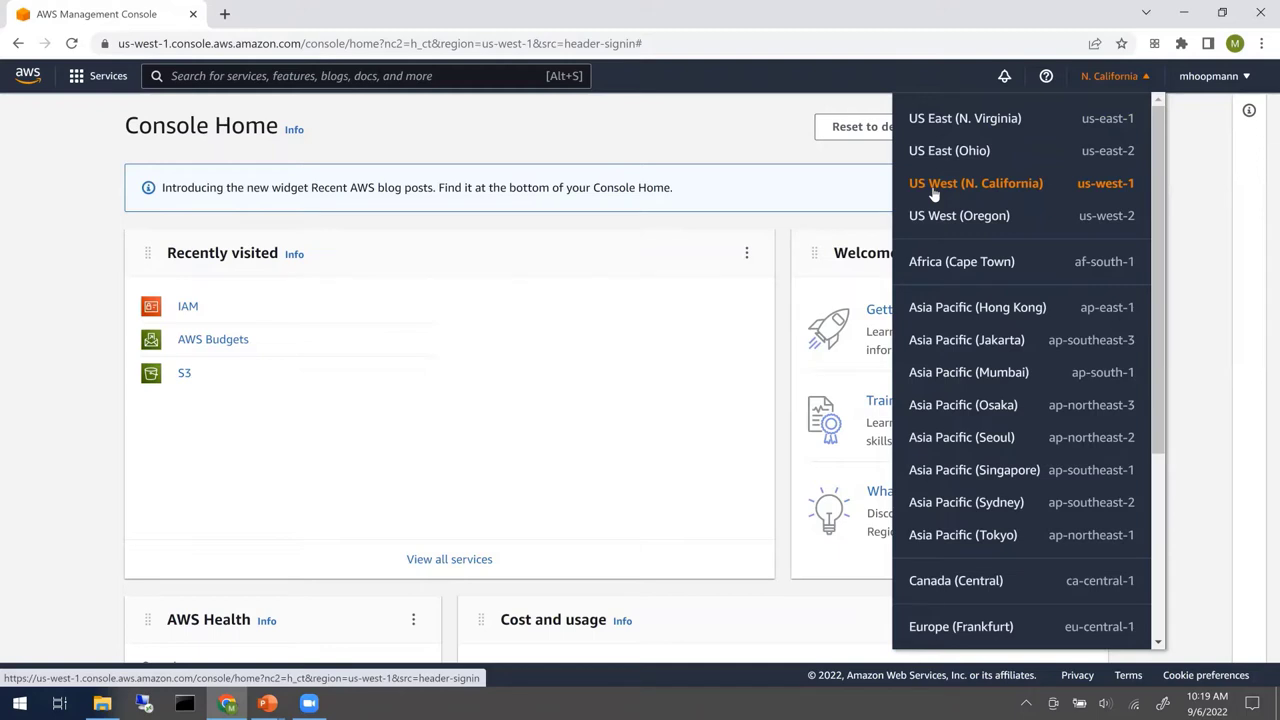
{"action": "left_click", "coordinate": [100, 76]}
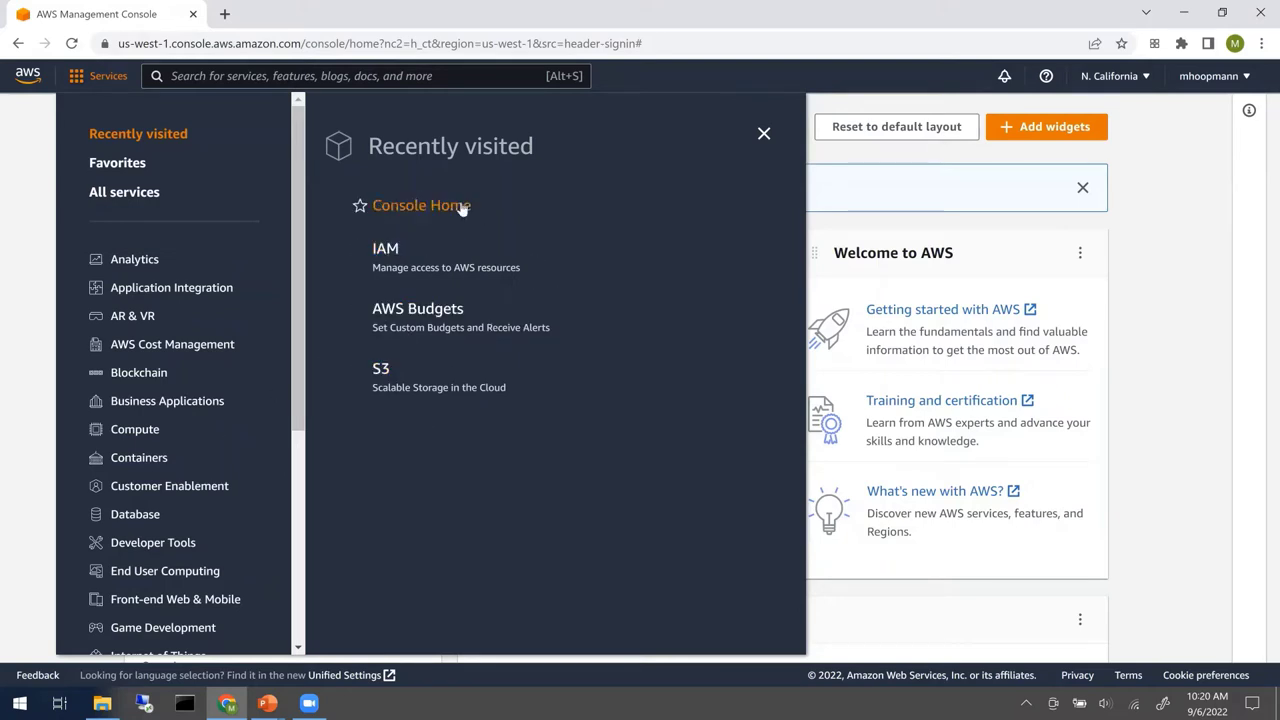
- Search for IAM, open the service, and go to its Users list
{"action": "key", "text": "alt+s"}
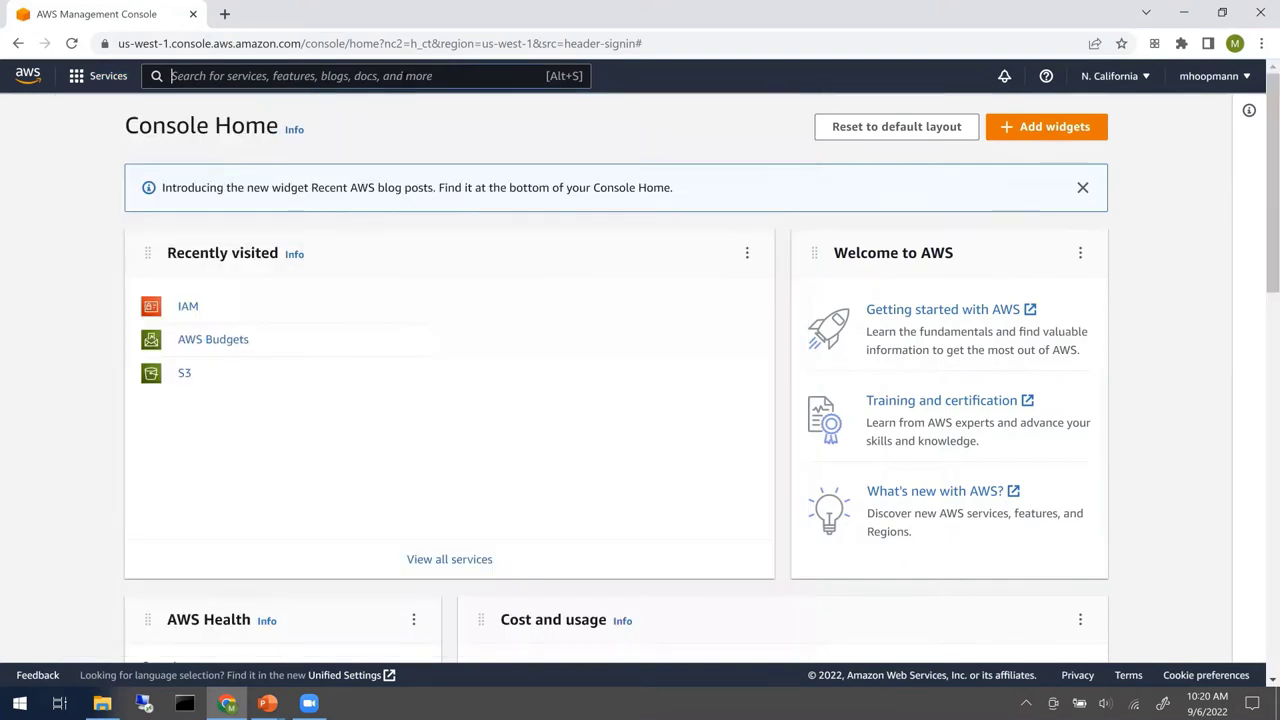
{"action": "type", "text": "IAM"}
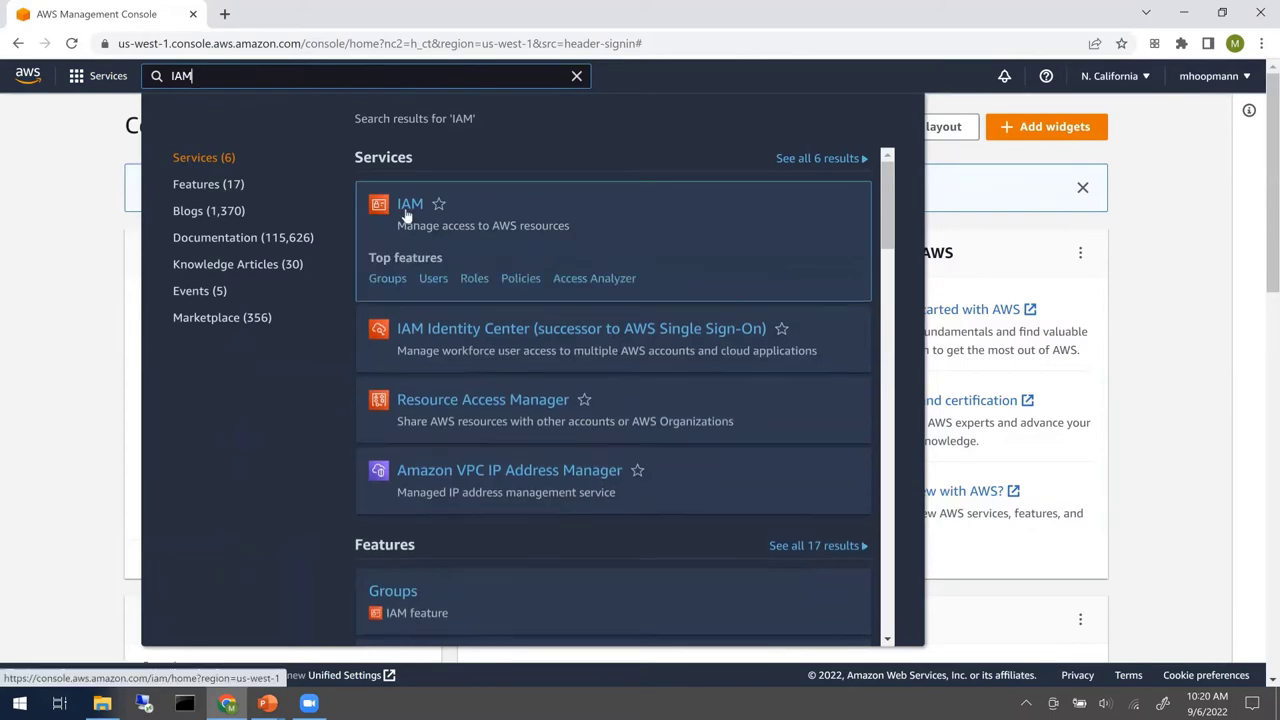
{"action": "left_click", "coordinate": [409, 206]}
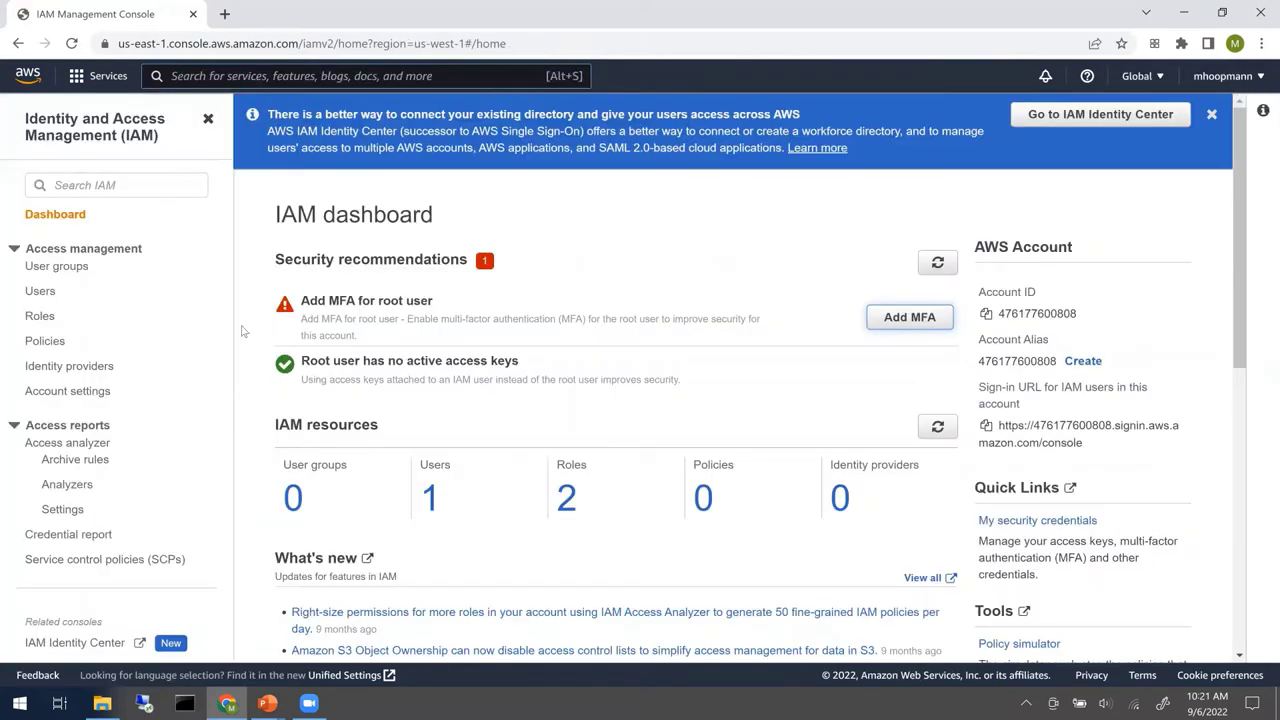
{"action": "left_click", "coordinate": [38, 290]}
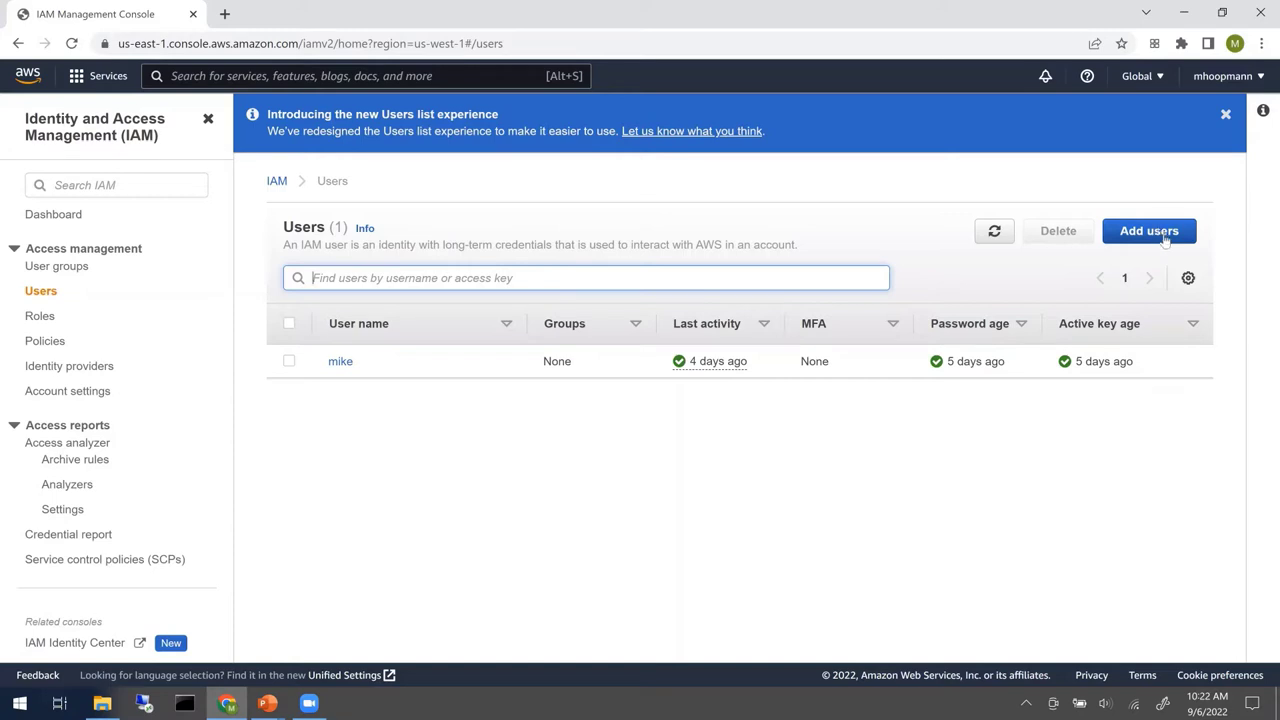
- Add user SuperScientist with access-key and console-password access, then go to permissions
{"action": "left_click", "coordinate": [1129, 246]}
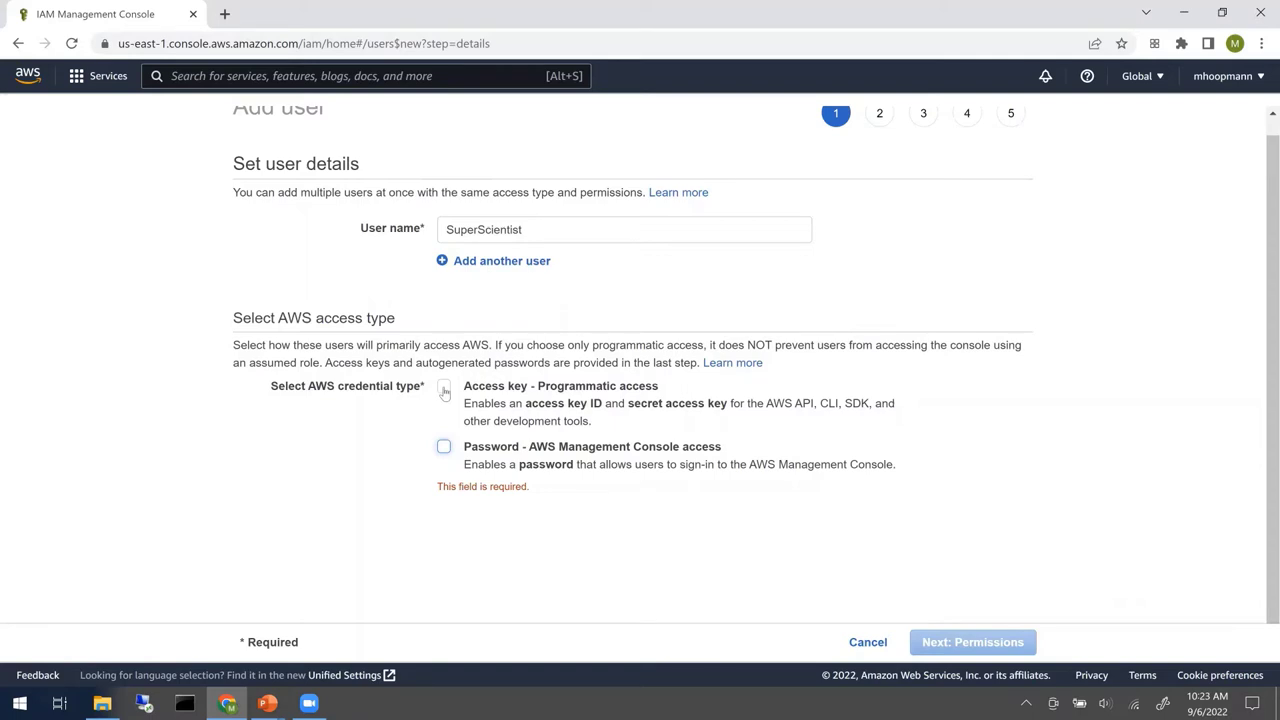
{"action": "left_click", "coordinate": [445, 390]}
{"action": "left_click", "coordinate": [444, 450]}
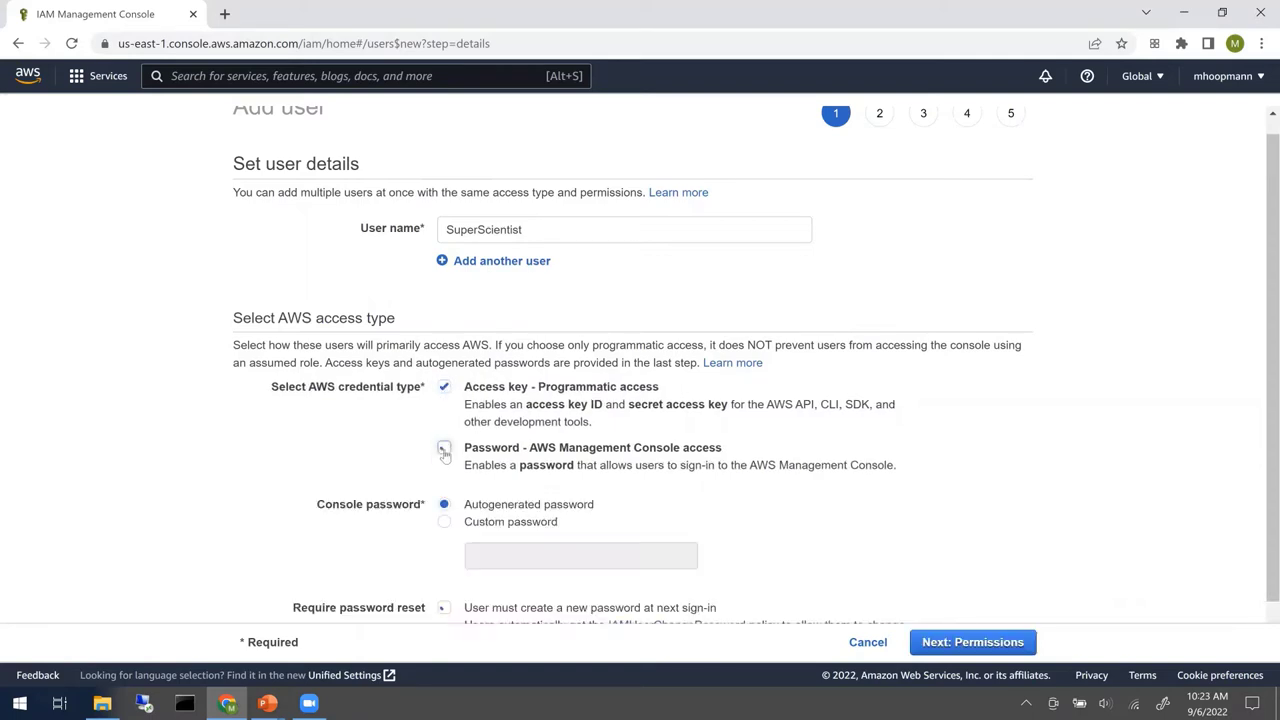
{"action": "scroll", "coordinate": [617, 379], "scroll_direction": "down", "scroll_amount": 1}
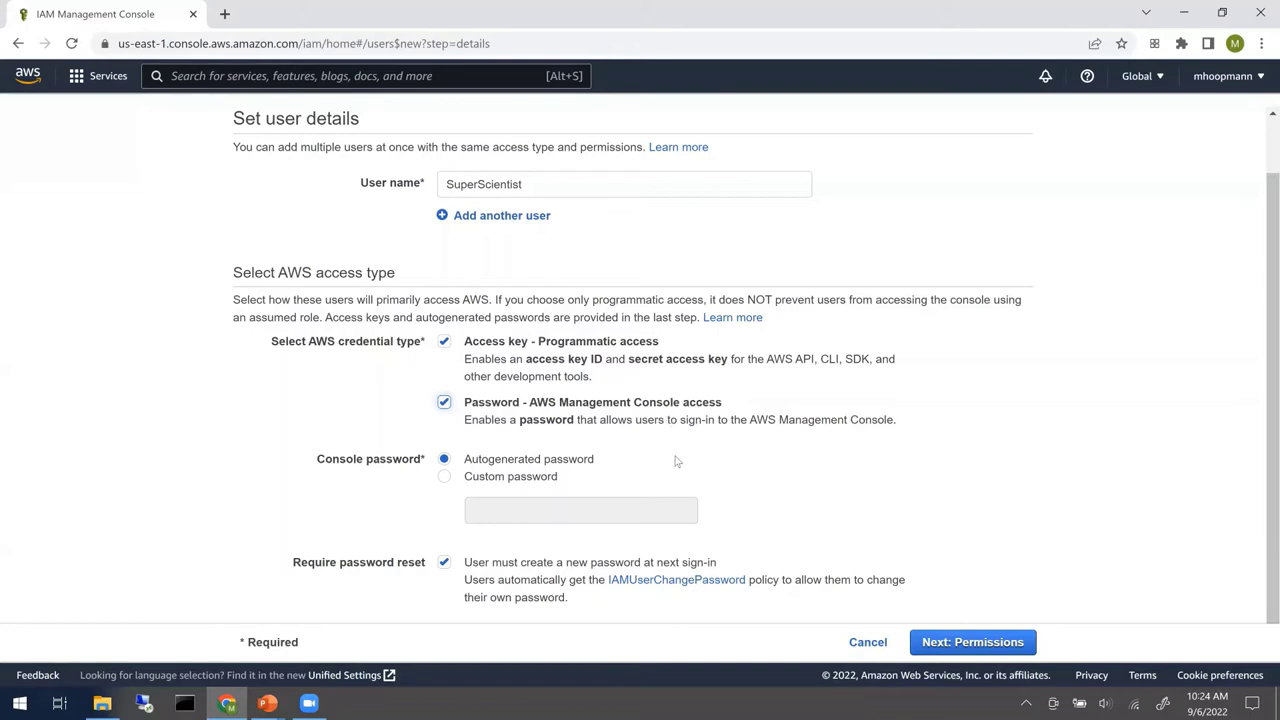
{"action": "left_click", "coordinate": [967, 651]}
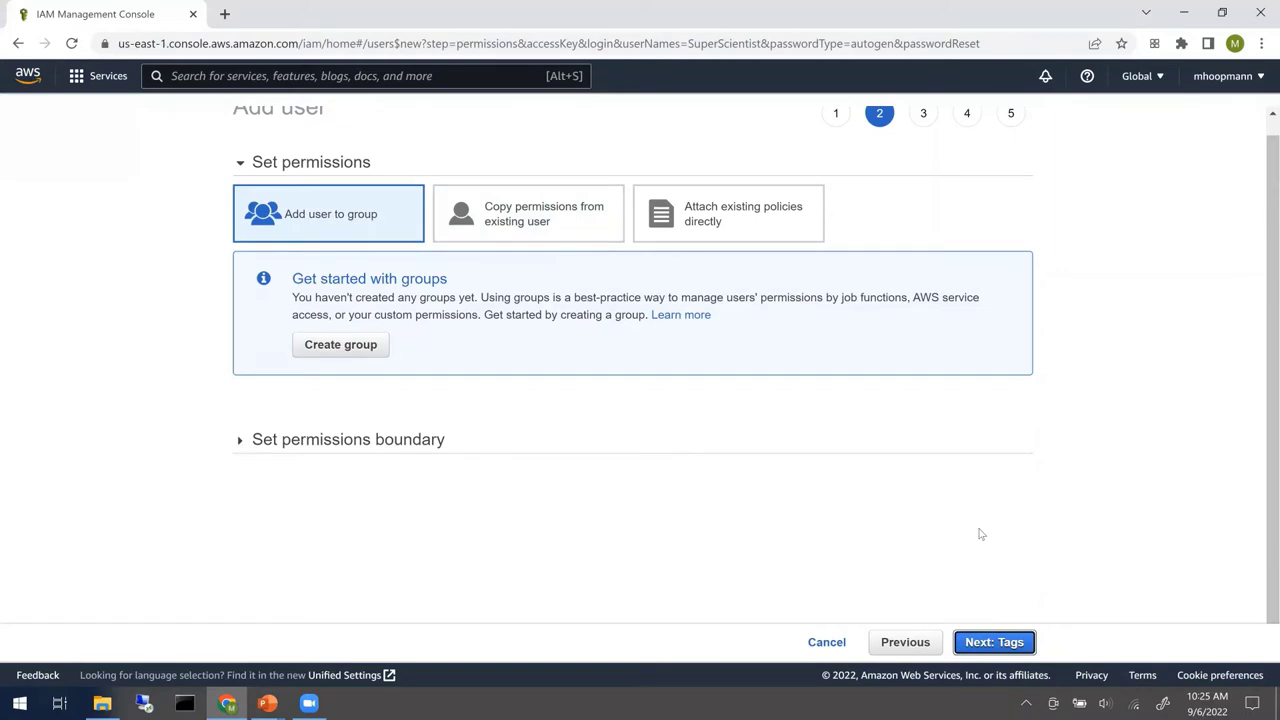
- Skip permissions and tags to reach the SuperScientist review, with IAMUserChangePassword and no tags
{"action": "left_click", "coordinate": [1005, 644]}
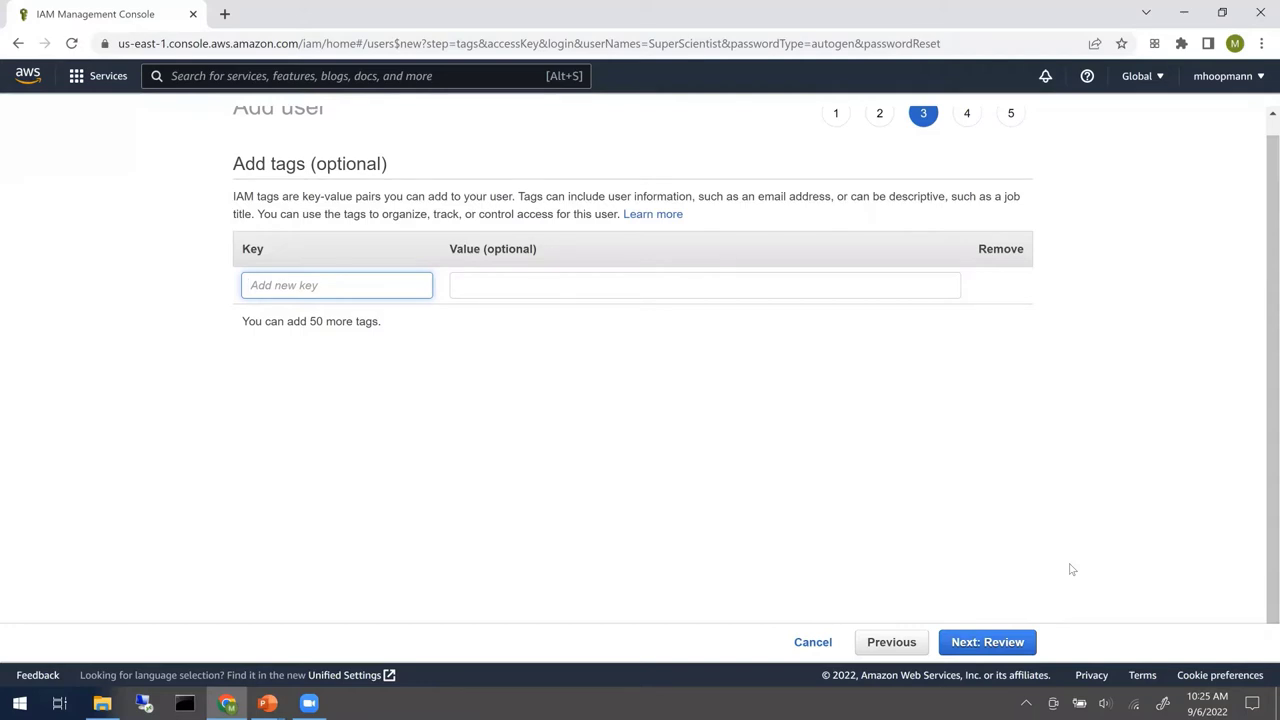
{"action": "left_click", "coordinate": [987, 643]}
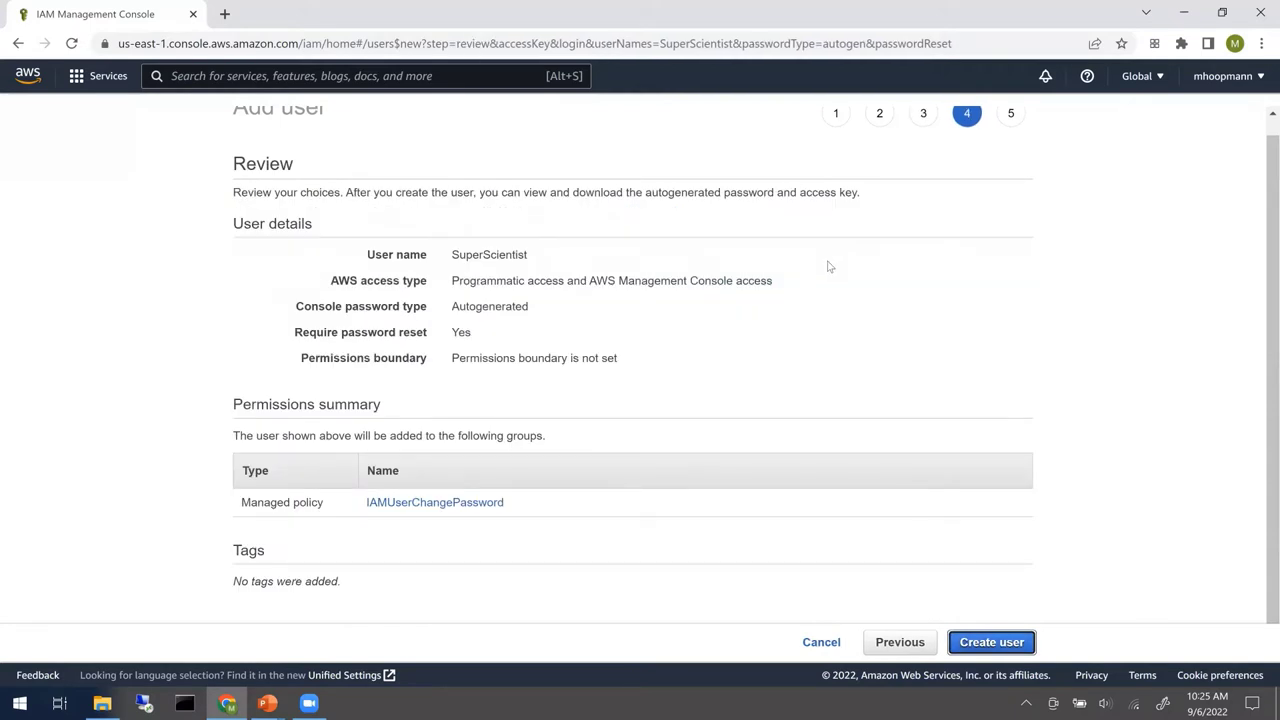
{"action": "scroll", "coordinate": [966, 308], "scroll_direction": "up", "scroll_amount": 1}
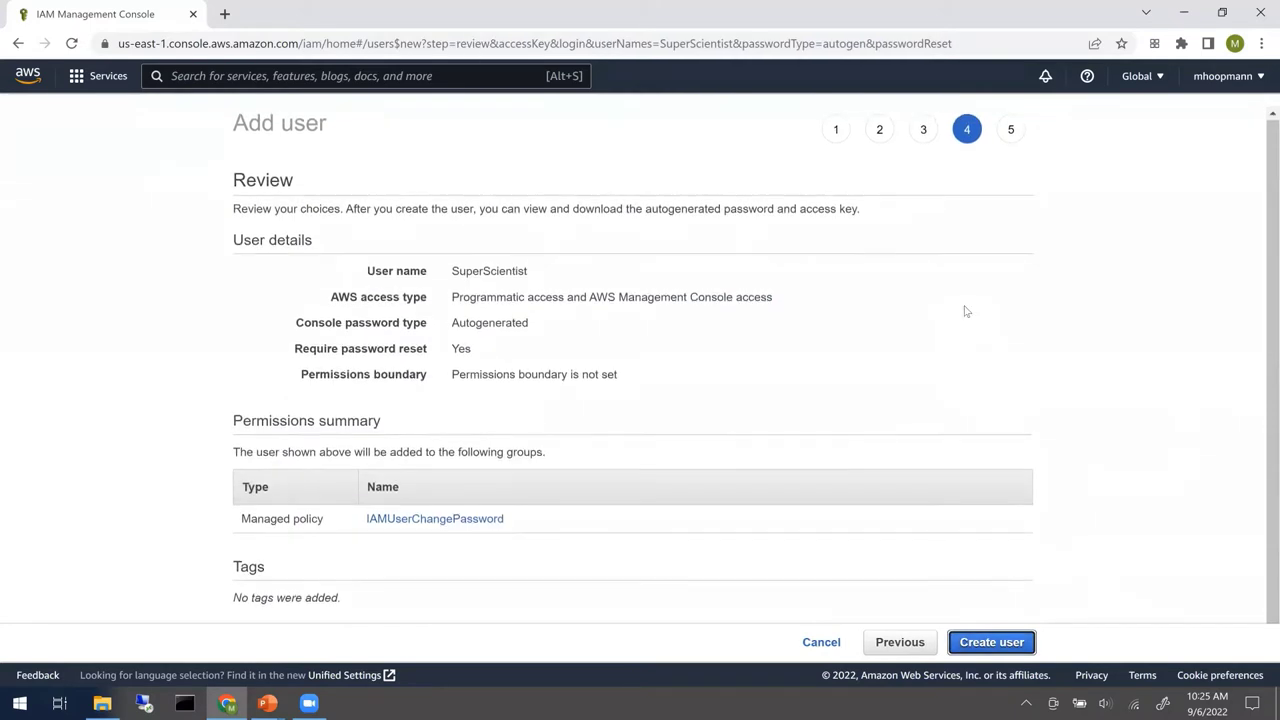
{"action": "scroll", "coordinate": [966, 311], "scroll_direction": "down", "scroll_amount": 1}
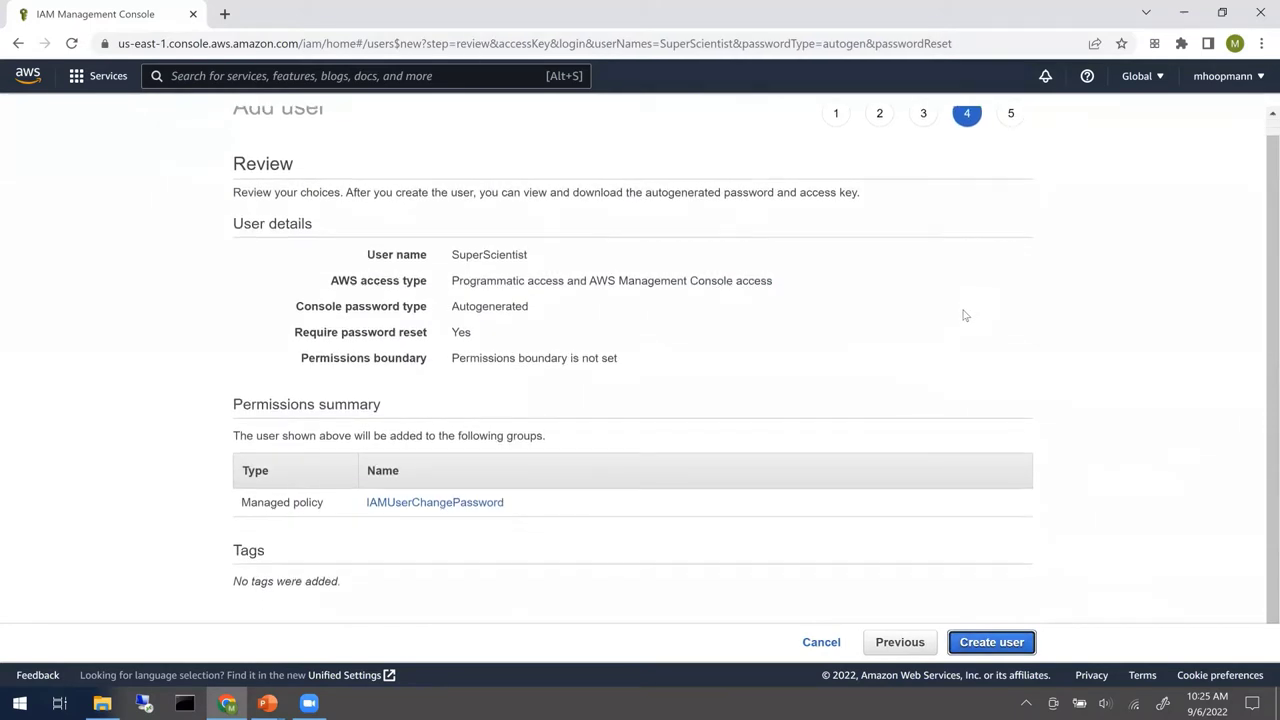
- Create SuperScientist, download its new_user_credentials .csv file, and return to the Users list
{"action": "left_click", "coordinate": [991, 643]}
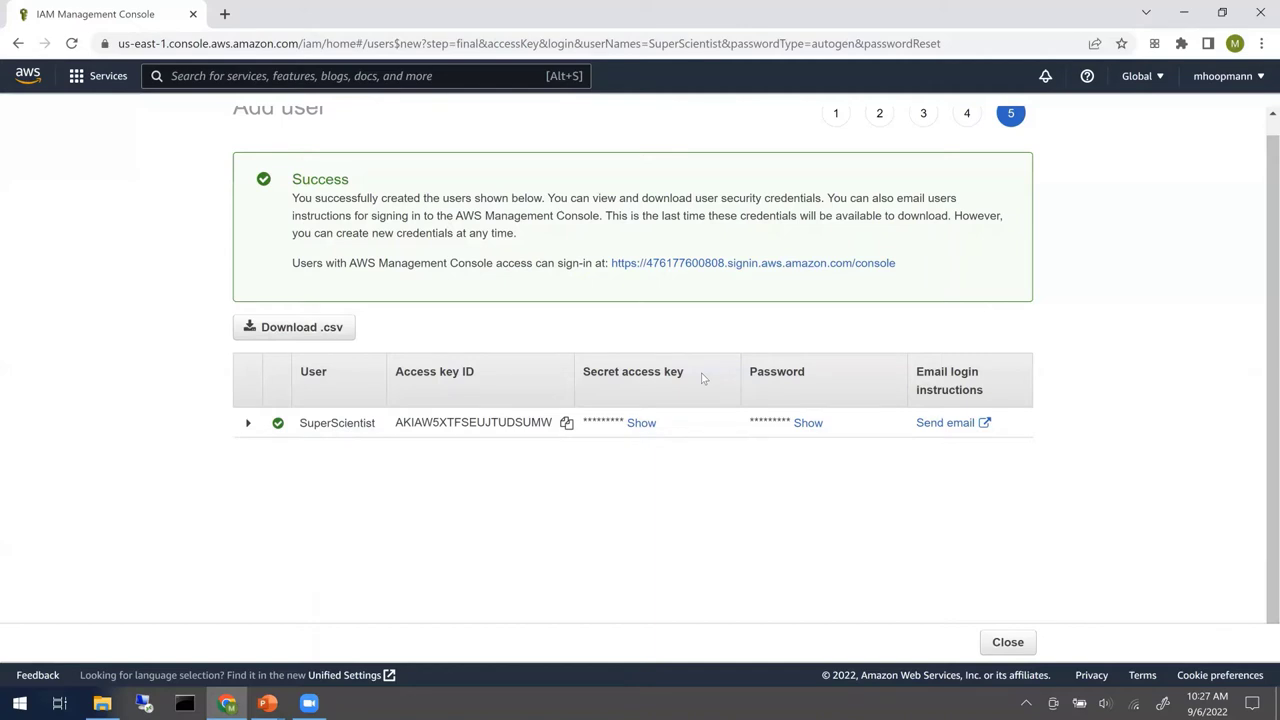
{"action": "left_click", "coordinate": [283, 330]}
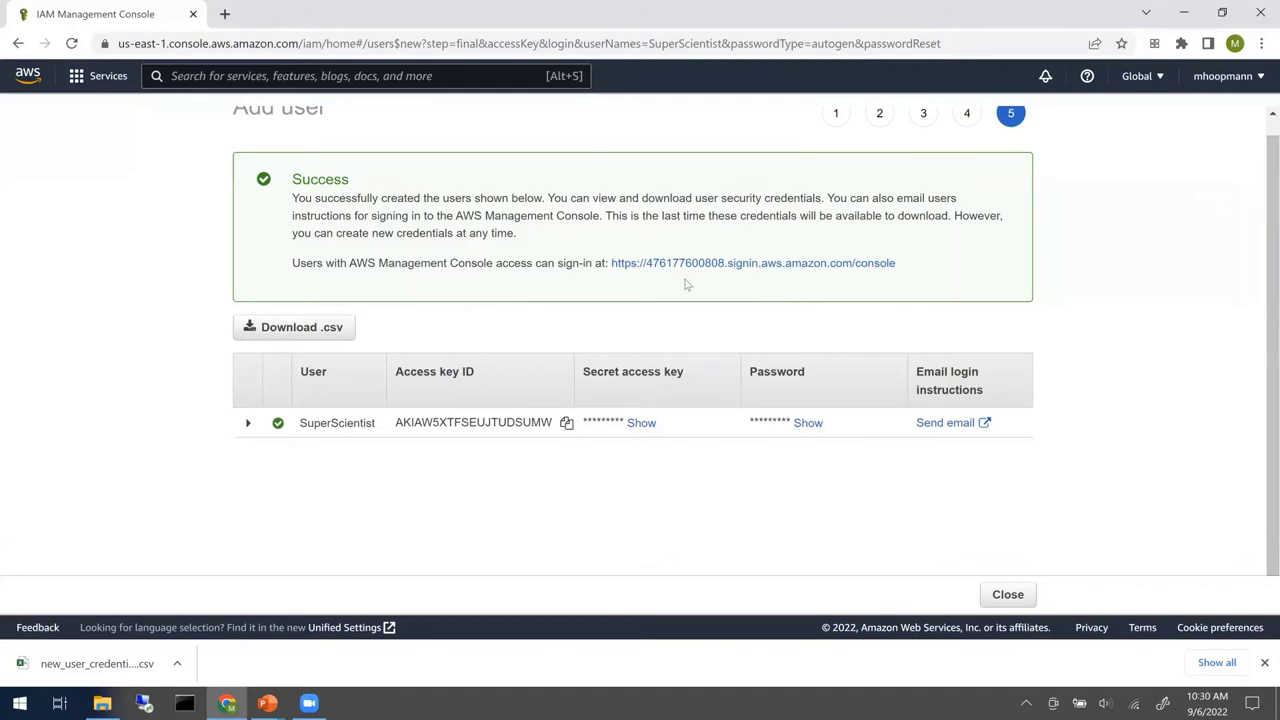
{"action": "left_click", "coordinate": [1261, 80]}
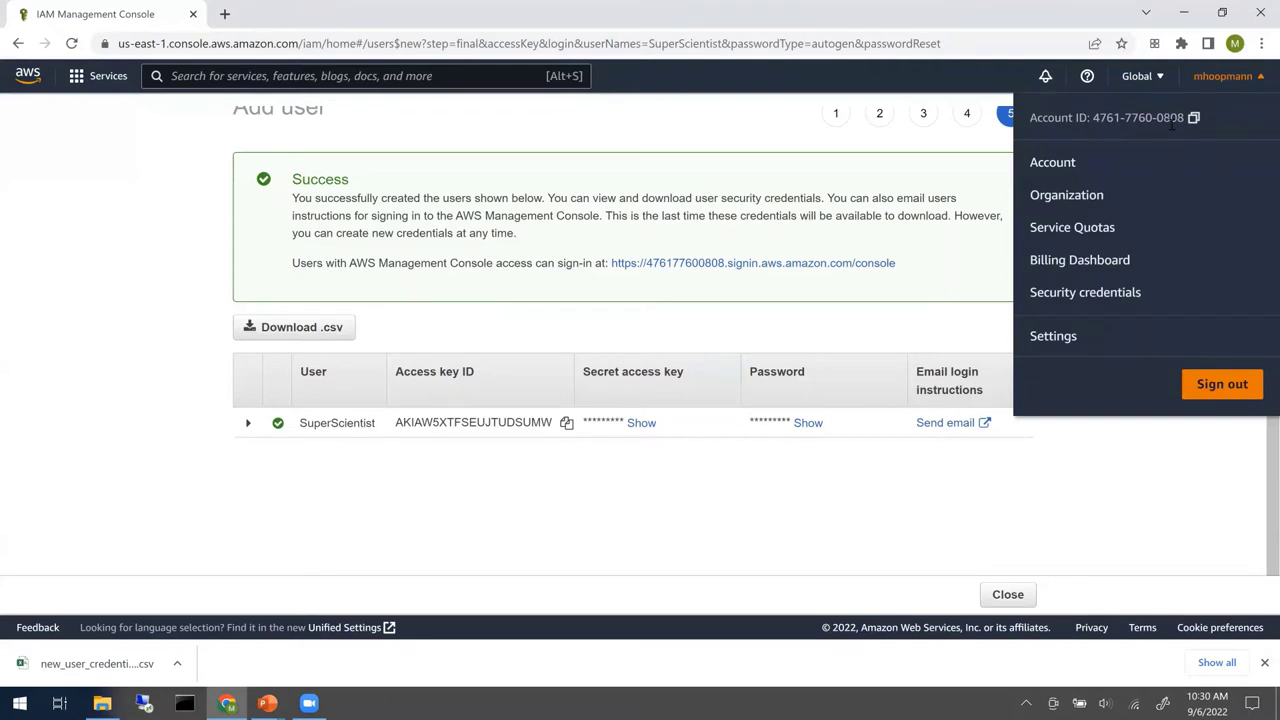
{"action": "left_click", "coordinate": [1050, 500]}
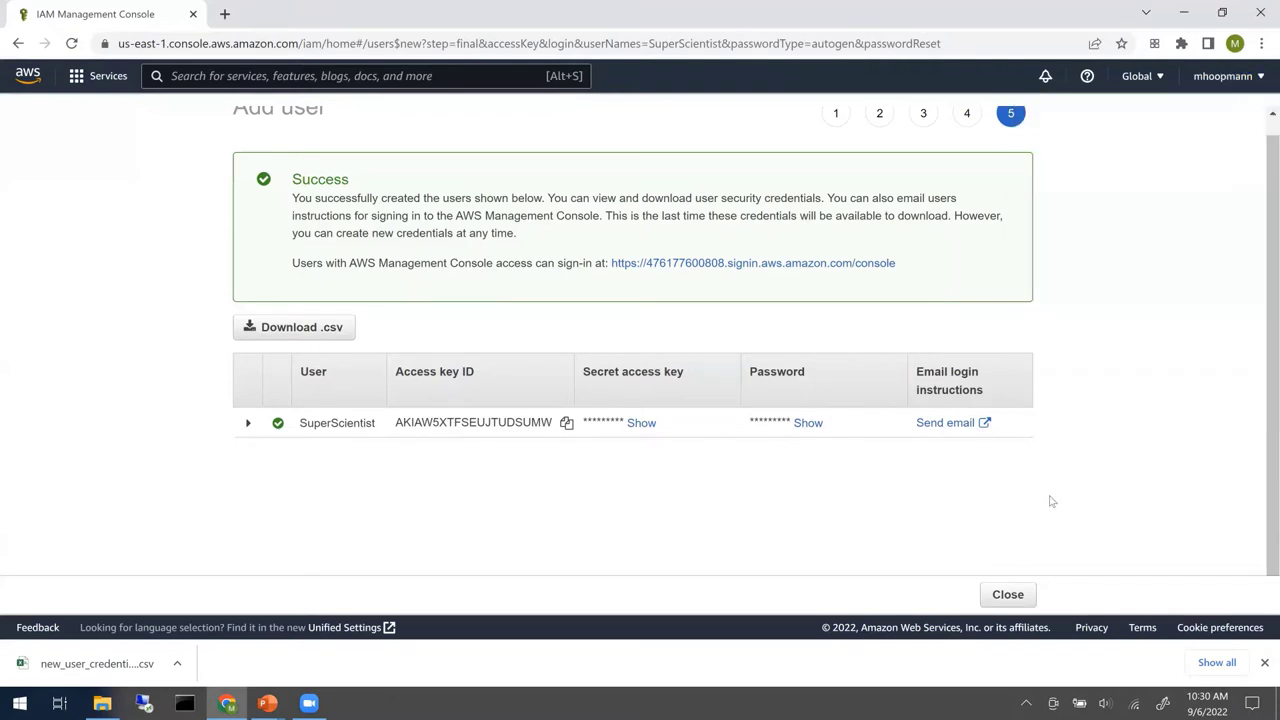
{"action": "left_click", "coordinate": [1008, 594]}
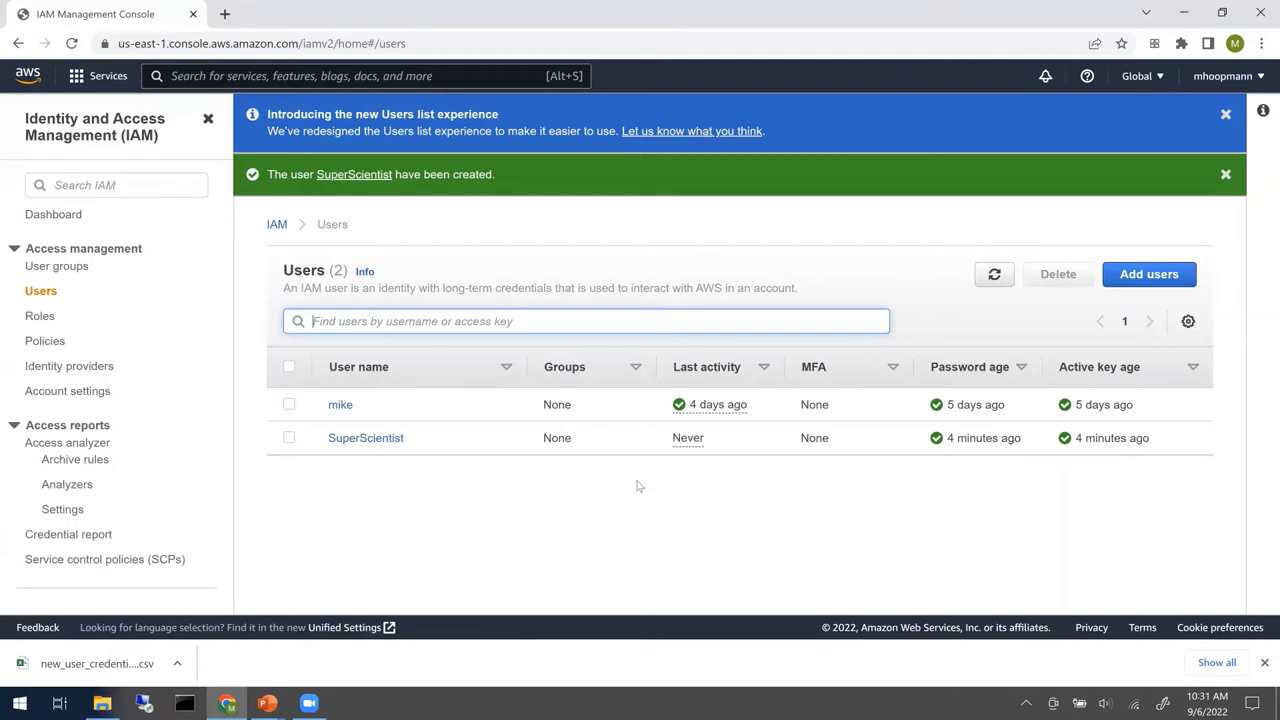
- Open SuperScientist's user summary and start Add permissions
{"action": "left_click", "coordinate": [389, 444]}
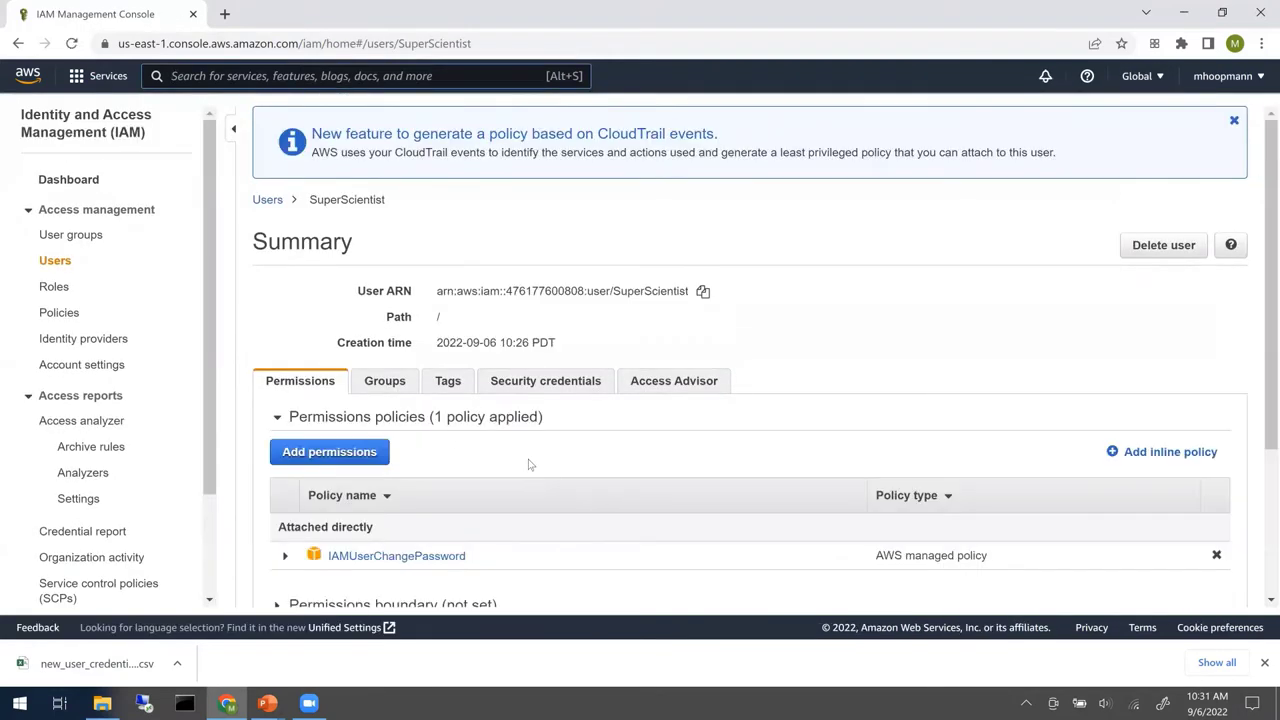
{"action": "scroll", "coordinate": [532, 463], "scroll_direction": "down", "scroll_amount": 2}
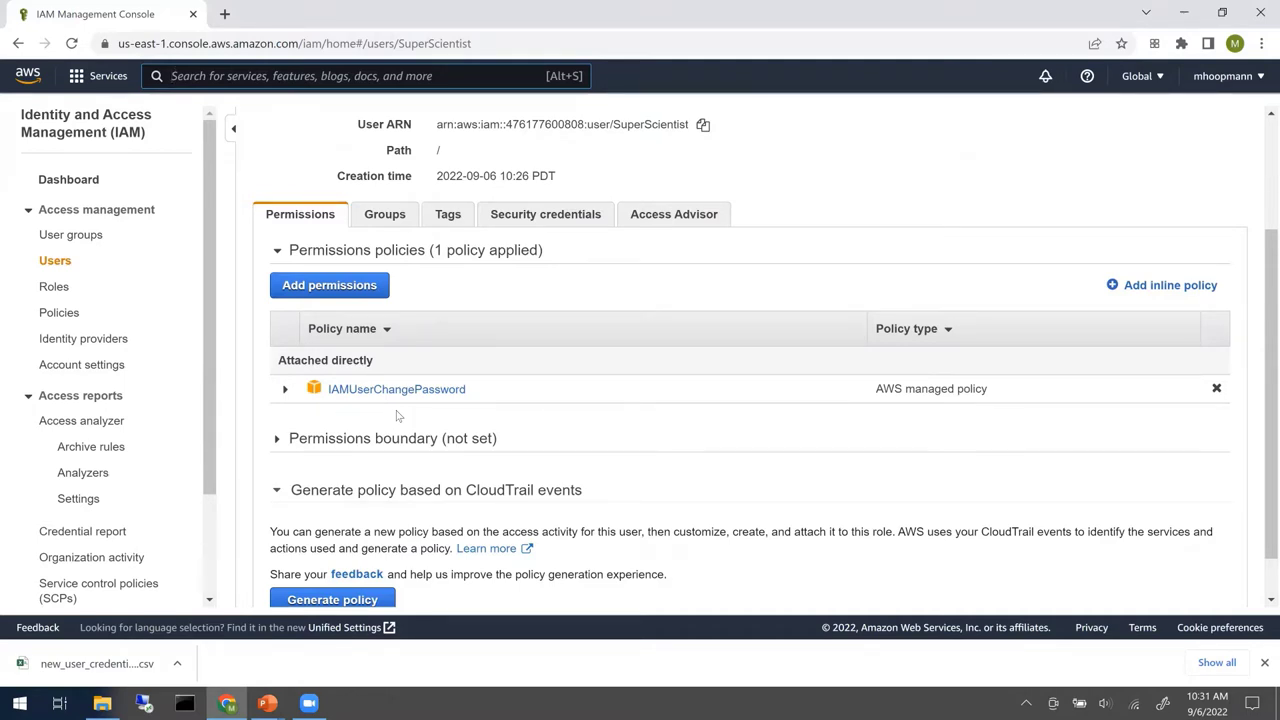
{"action": "left_click", "coordinate": [347, 287]}
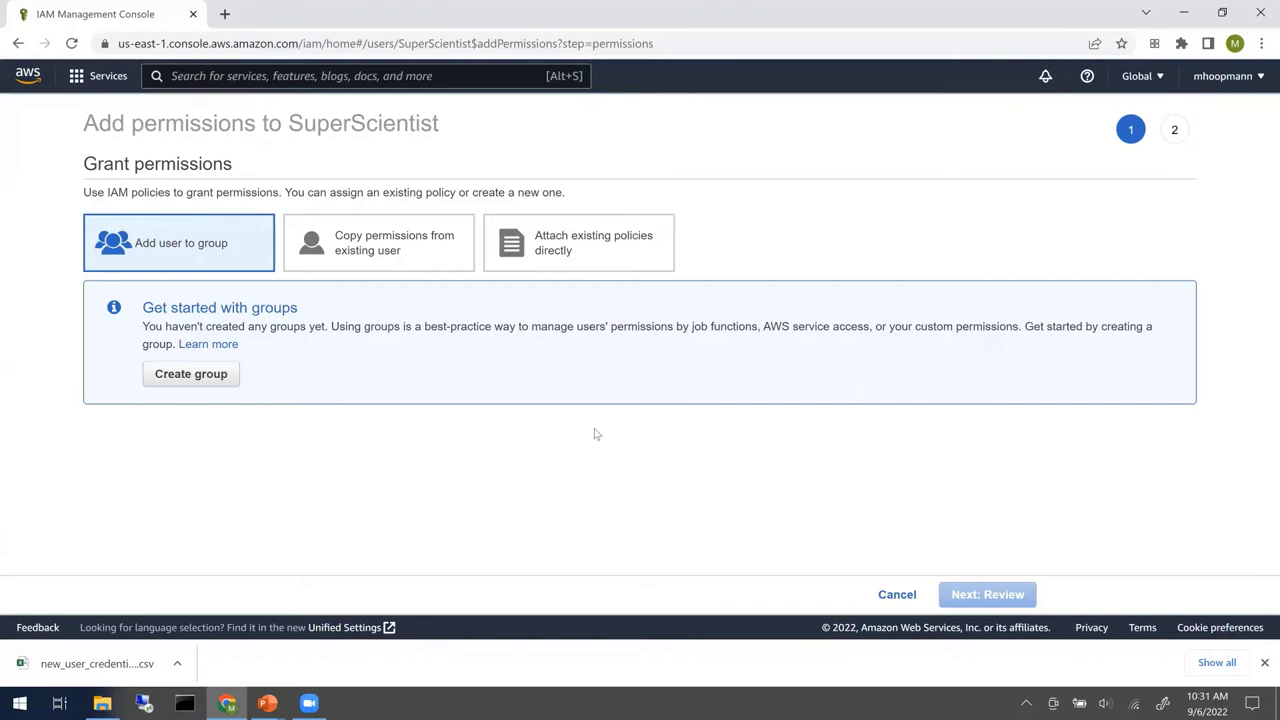
- Attach existing policies directly, filter by 'S3', and select AmazonS3FullAccess
{"action": "left_click", "coordinate": [622, 265]}
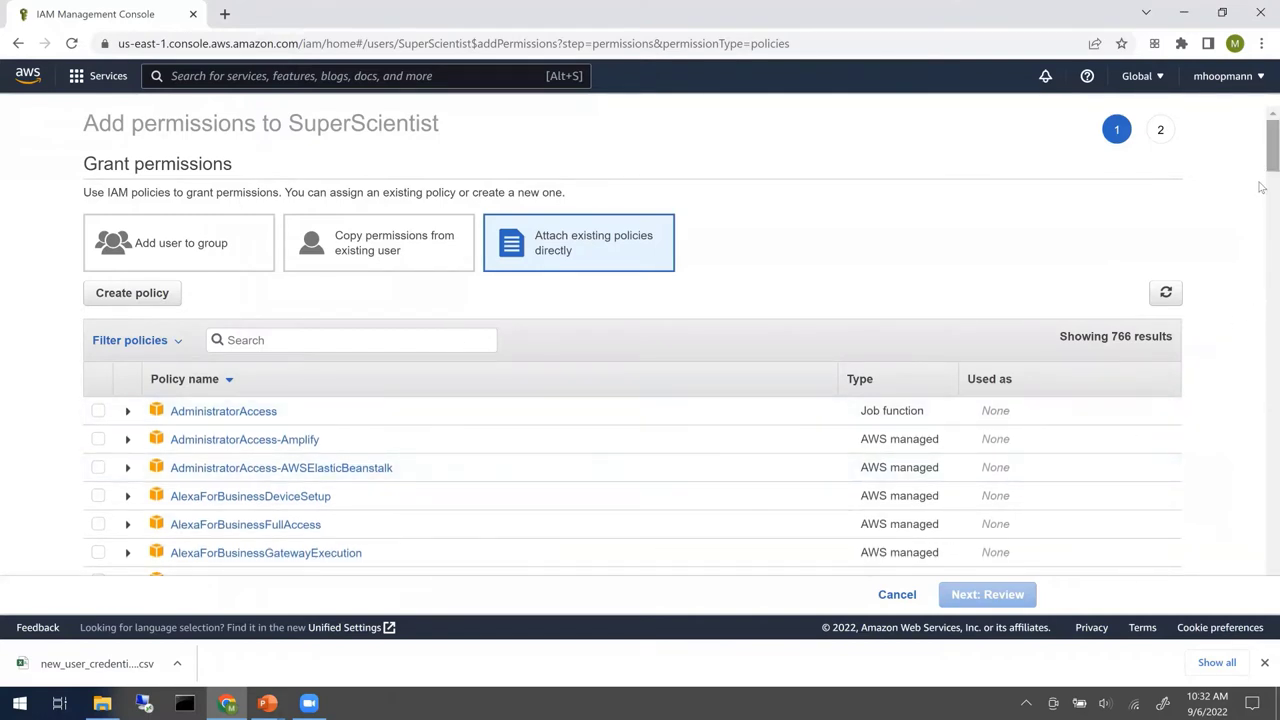
{"action": "scroll", "coordinate": [1262, 187], "scroll_direction": "down", "scroll_amount": 5}
{"action": "left_click_drag", "start_coordinate": [1262, 289], "coordinate": [1253, 591]}
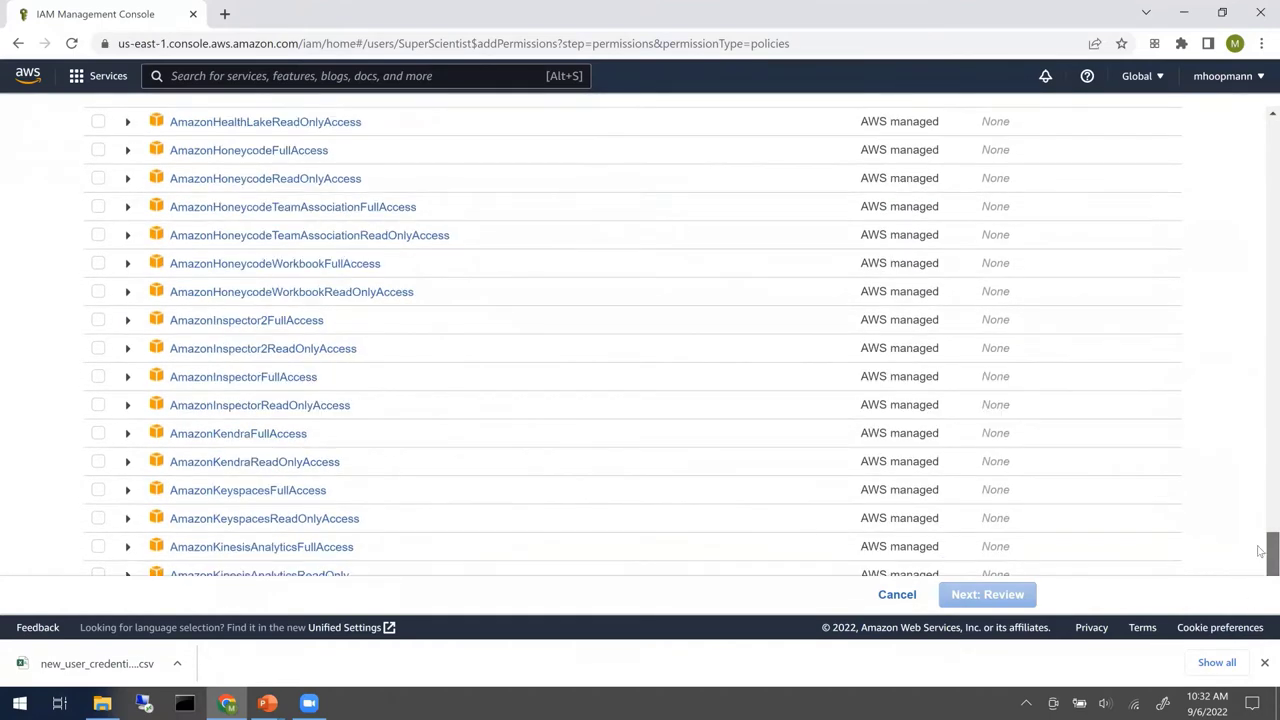
{"action": "left_click", "coordinate": [1263, 300]}
{"action": "left_click", "coordinate": [1262, 118]}
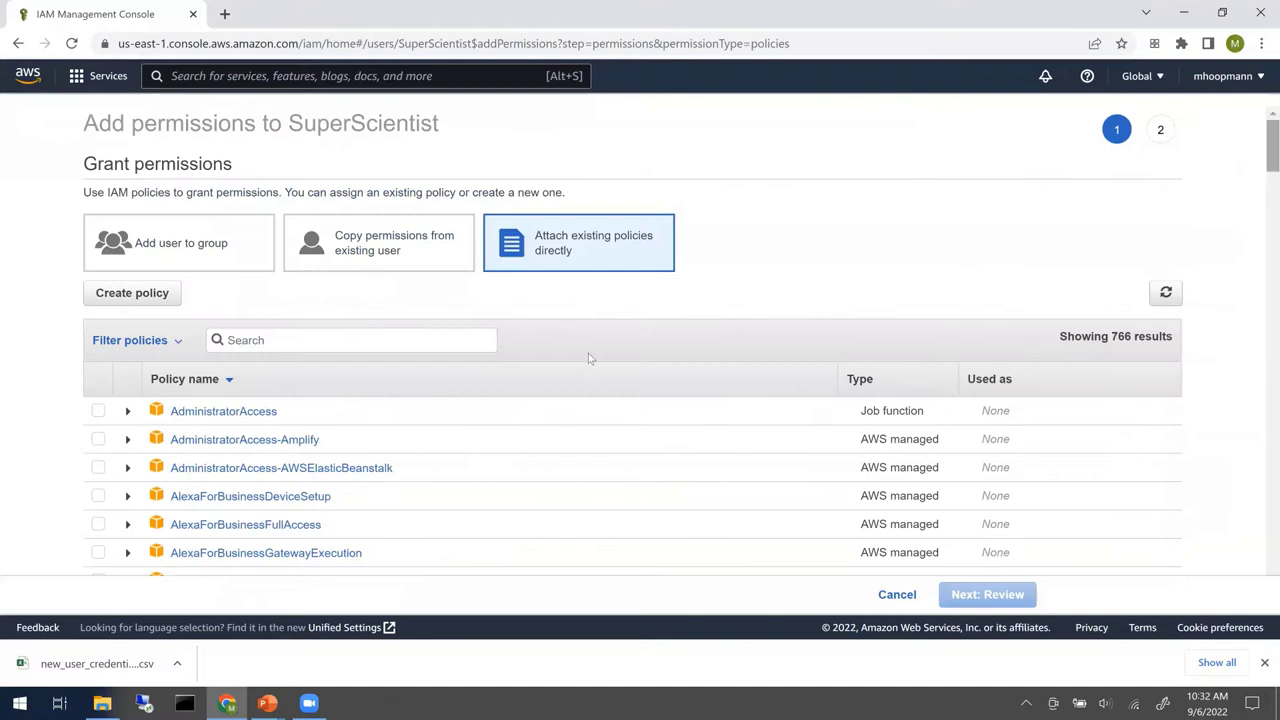
{"action": "left_click", "coordinate": [432, 338]}
{"action": "type", "text": "S"}
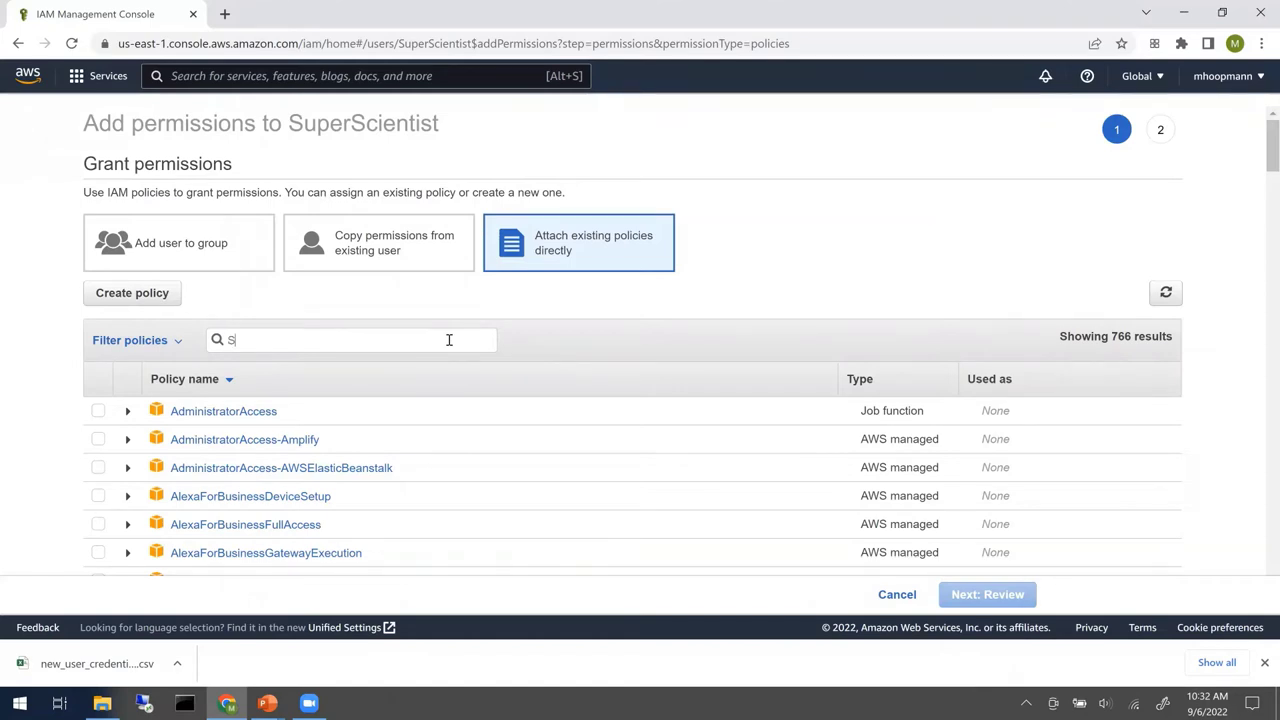
{"action": "type", "text": "3"}
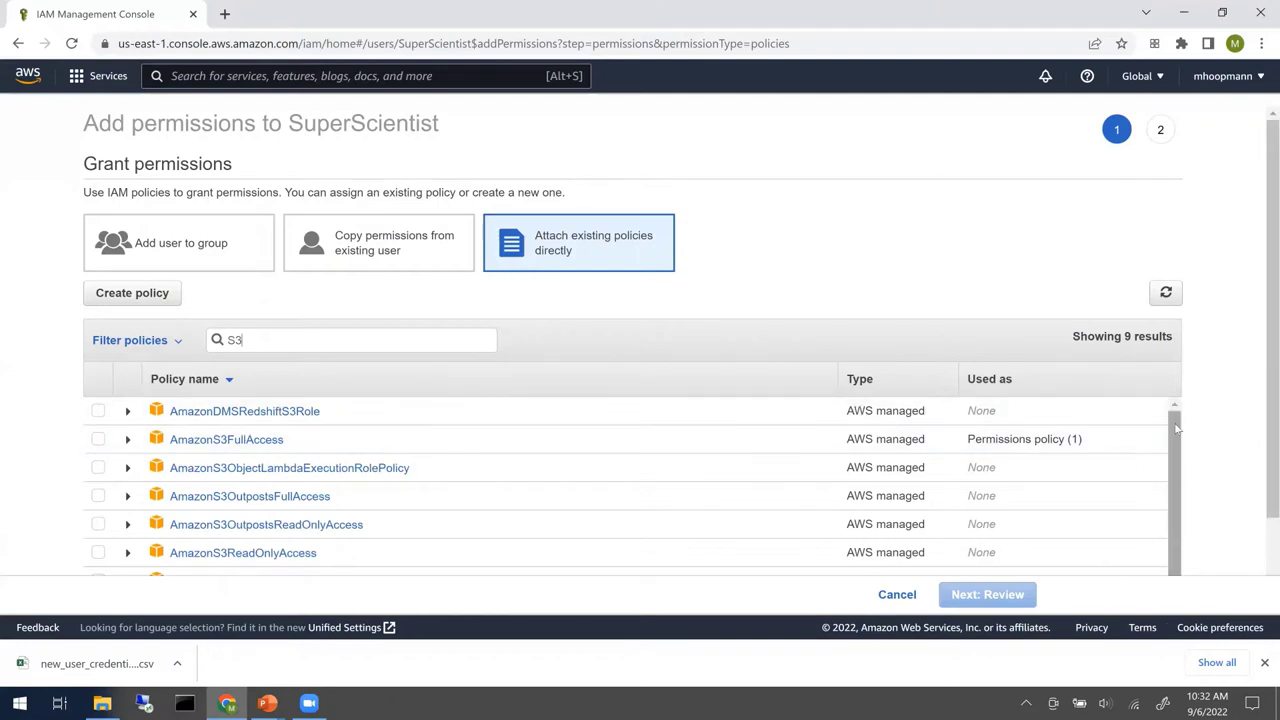
{"action": "scroll", "coordinate": [1212, 410], "scroll_direction": "down", "scroll_amount": 2}
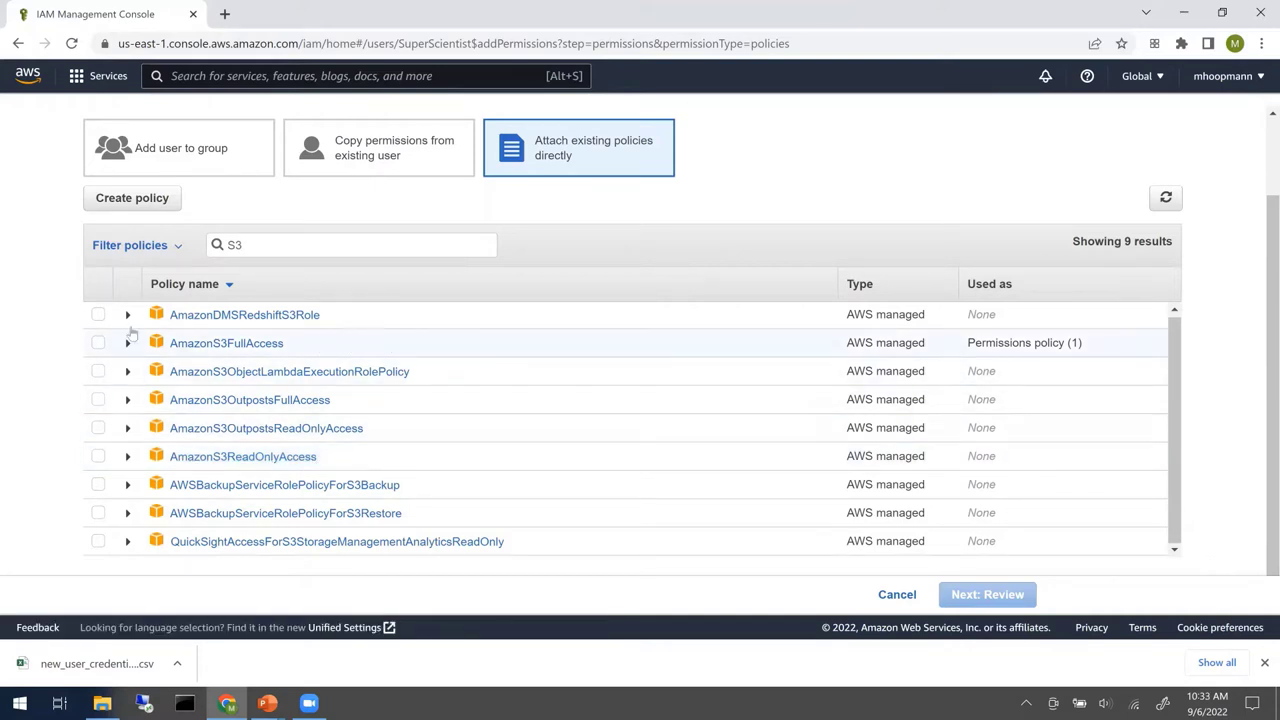
{"action": "left_click", "coordinate": [98, 343]}
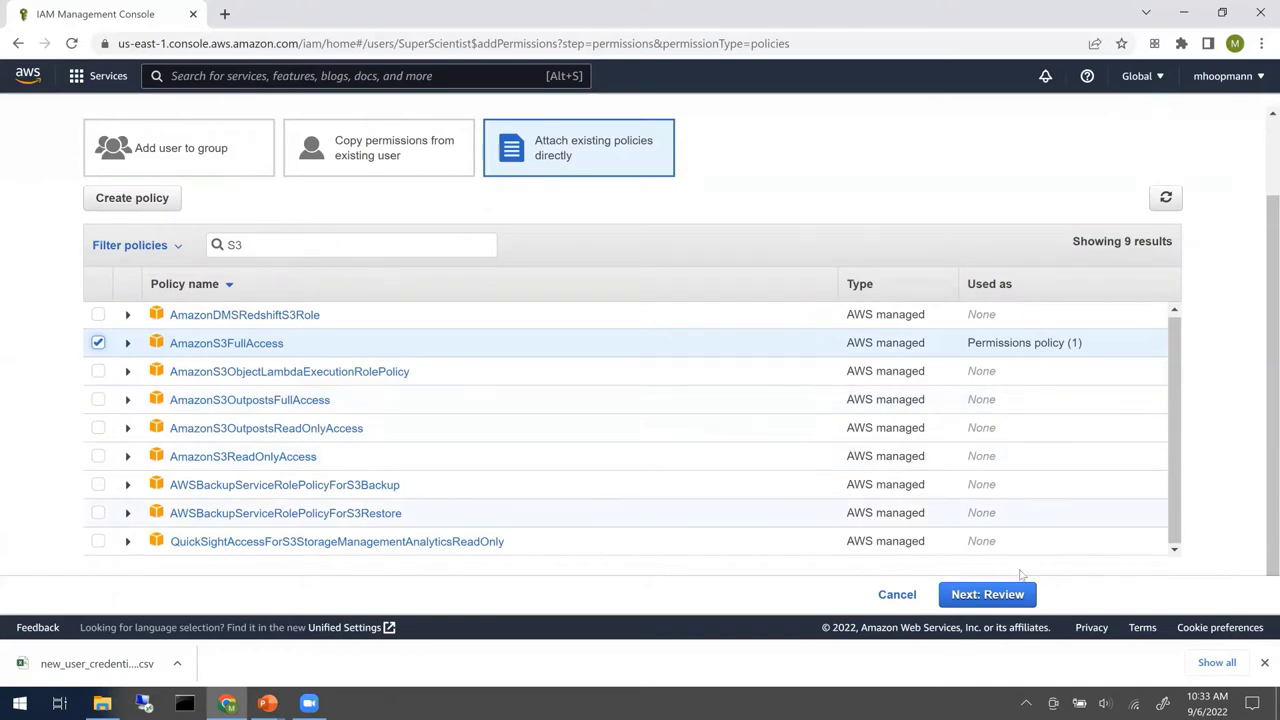
{"action": "left_click", "coordinate": [991, 596]}
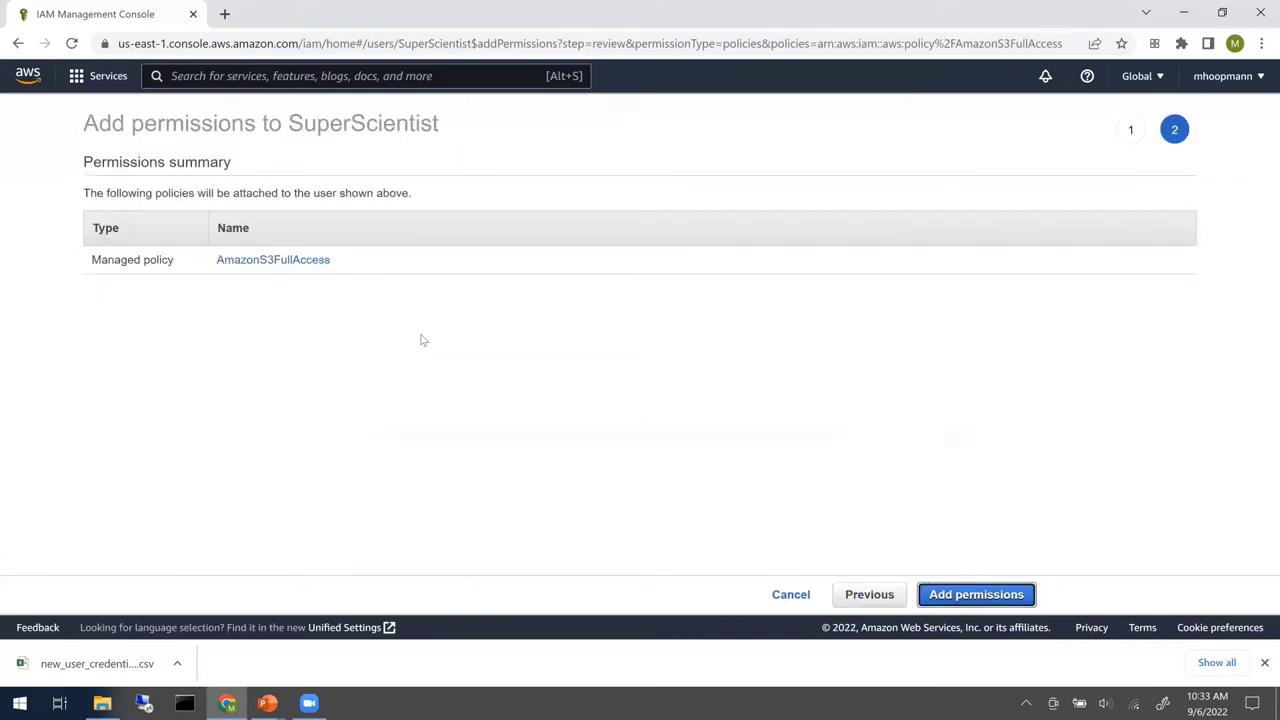
- Add AmazonS3FullAccess and check the summary shows 2 policies applied
{"action": "left_click", "coordinate": [1018, 596]}
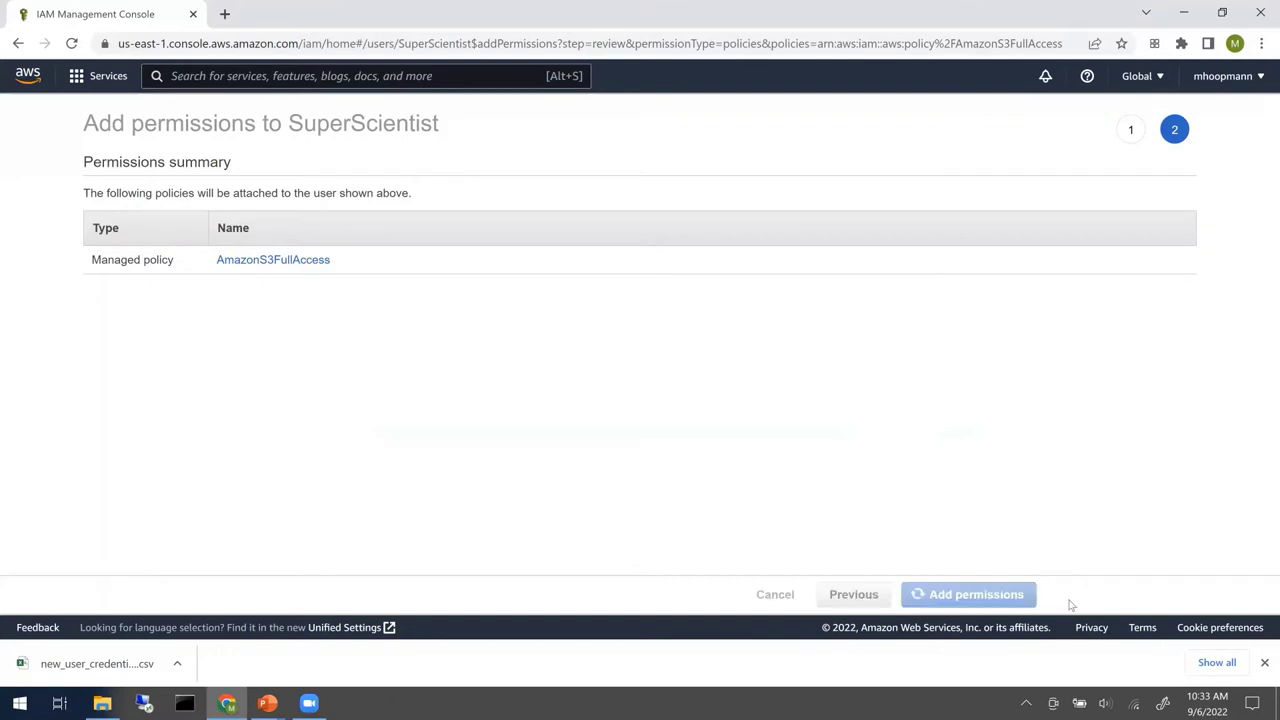
{"action": "scroll", "coordinate": [643, 508], "scroll_direction": "down", "scroll_amount": 2}
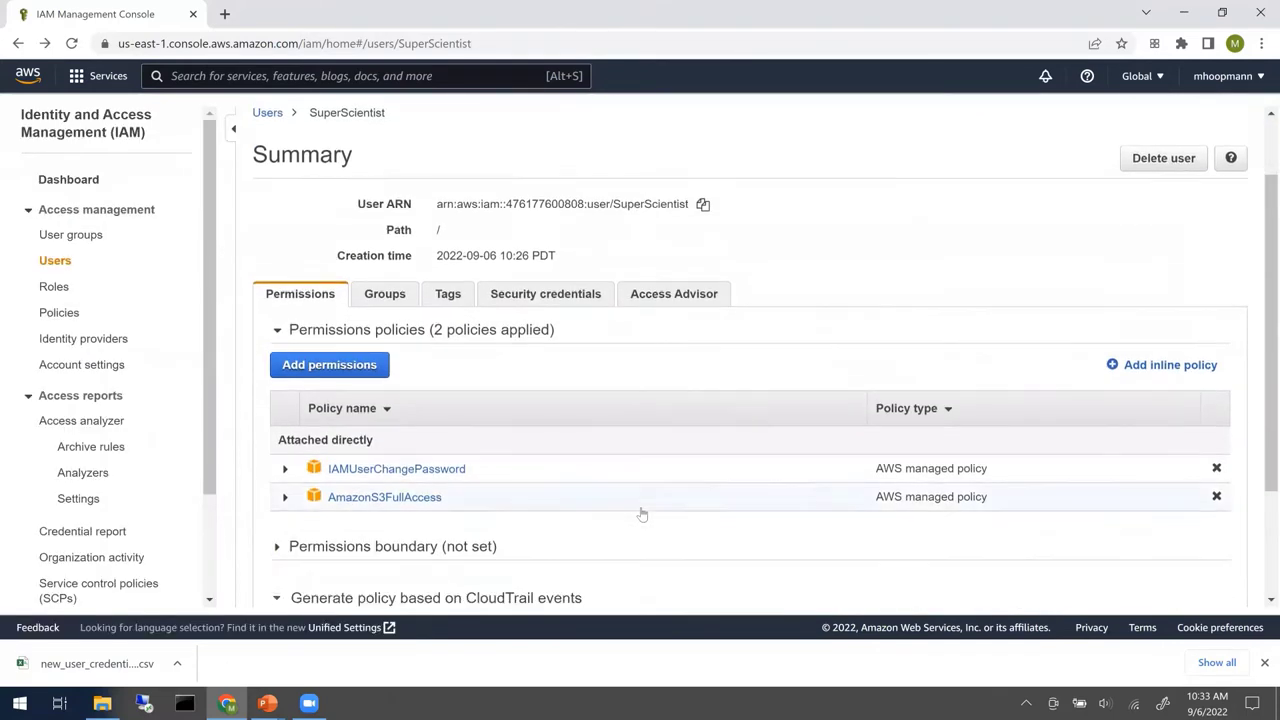
{"action": "scroll", "coordinate": [571, 443], "scroll_direction": "up", "scroll_amount": 1}
{"action": "scroll", "coordinate": [573, 444], "scroll_direction": "up", "scroll_amount": 1}
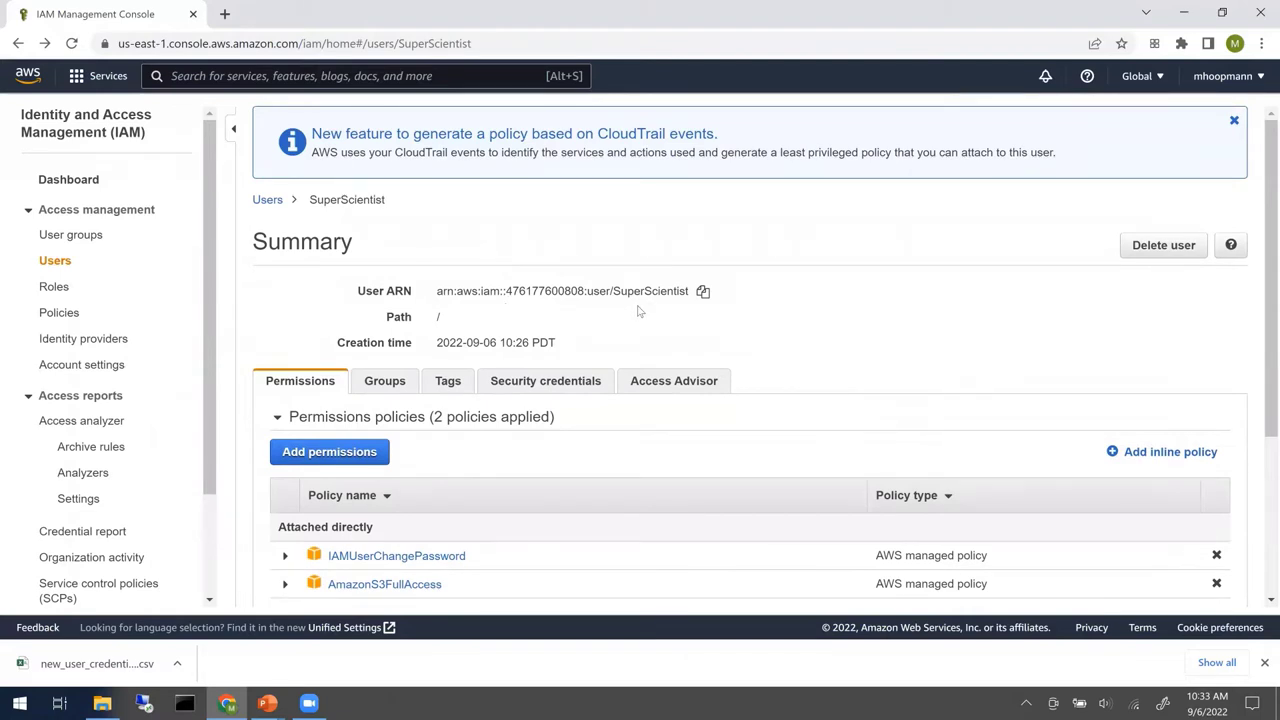
{"action": "scroll", "coordinate": [635, 325], "scroll_direction": "down", "scroll_amount": 2}
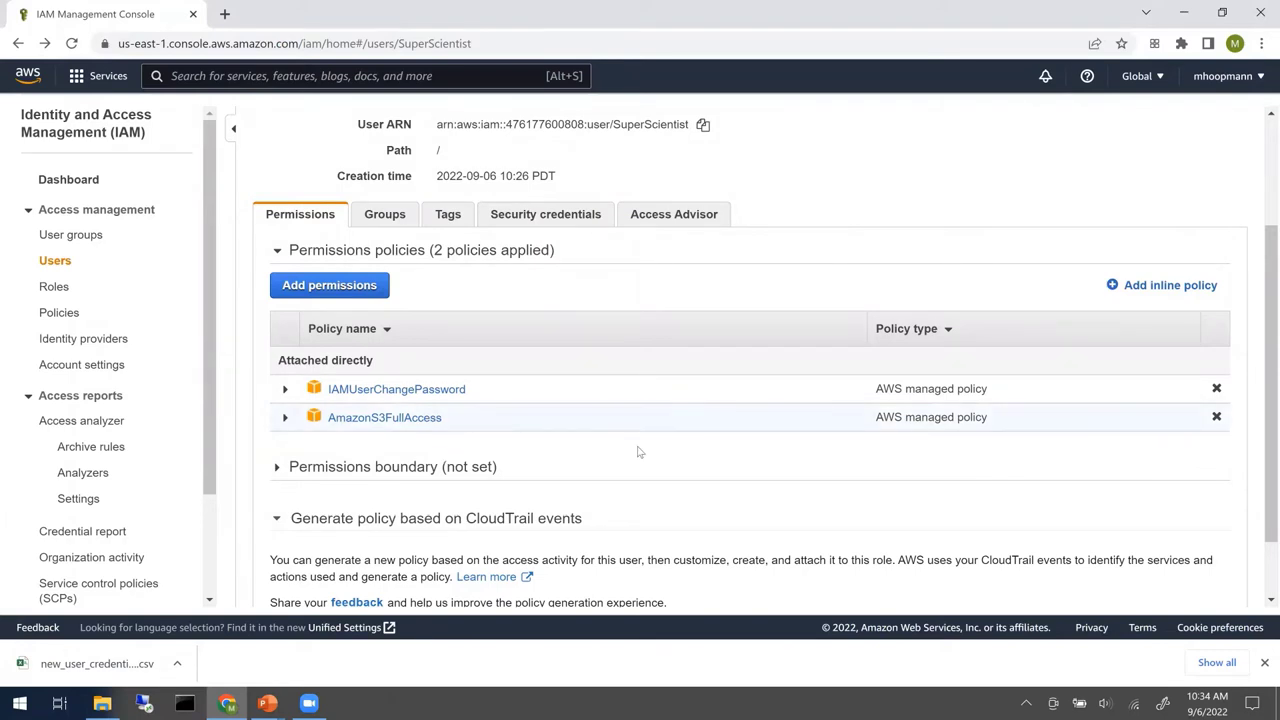
{"action": "scroll", "coordinate": [1014, 323], "scroll_direction": "up", "scroll_amount": 2}
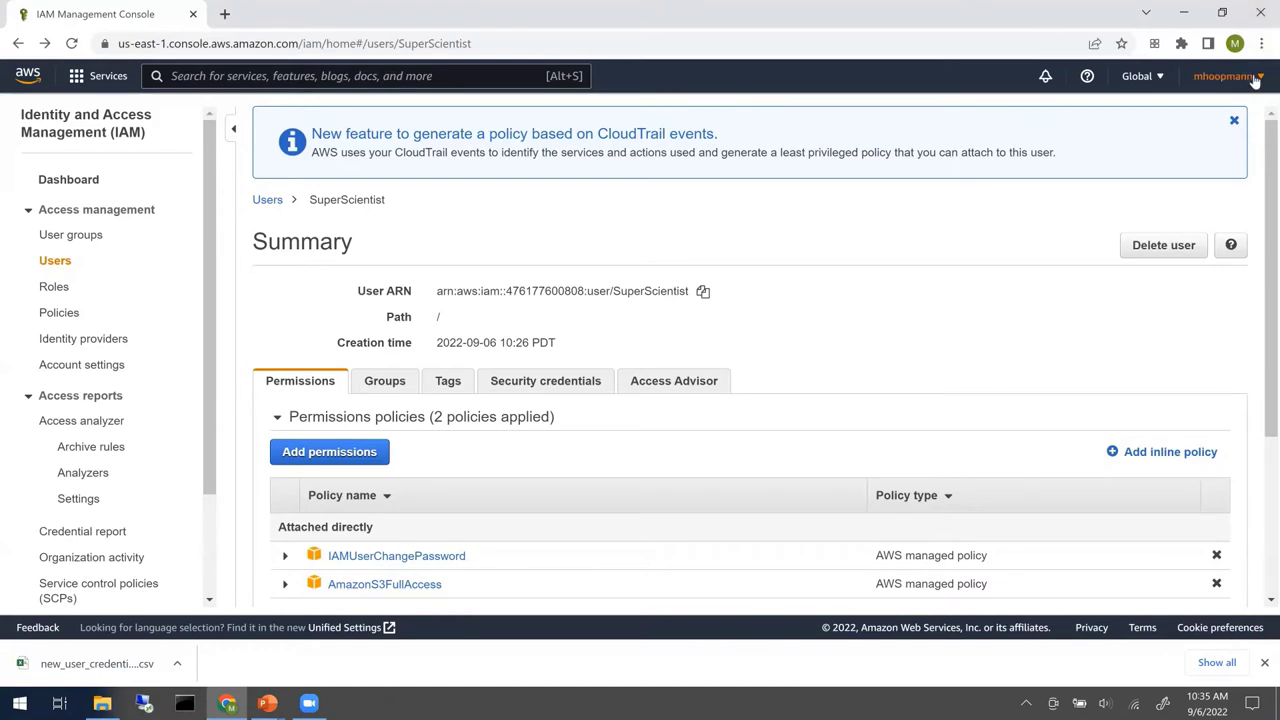
- Sign out, then sign in as IAM user SuperScientist with the account ID and password
{"action": "left_click", "coordinate": [1254, 78]}
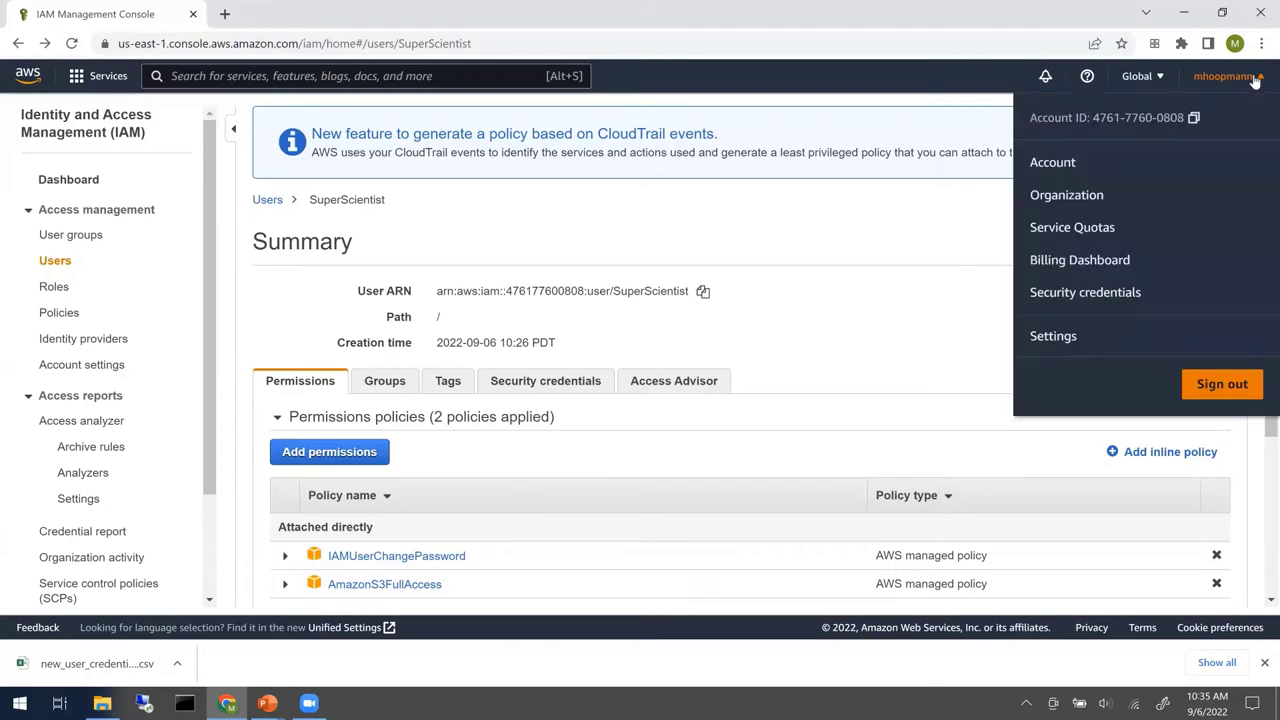
{"action": "left_click", "coordinate": [1224, 386]}
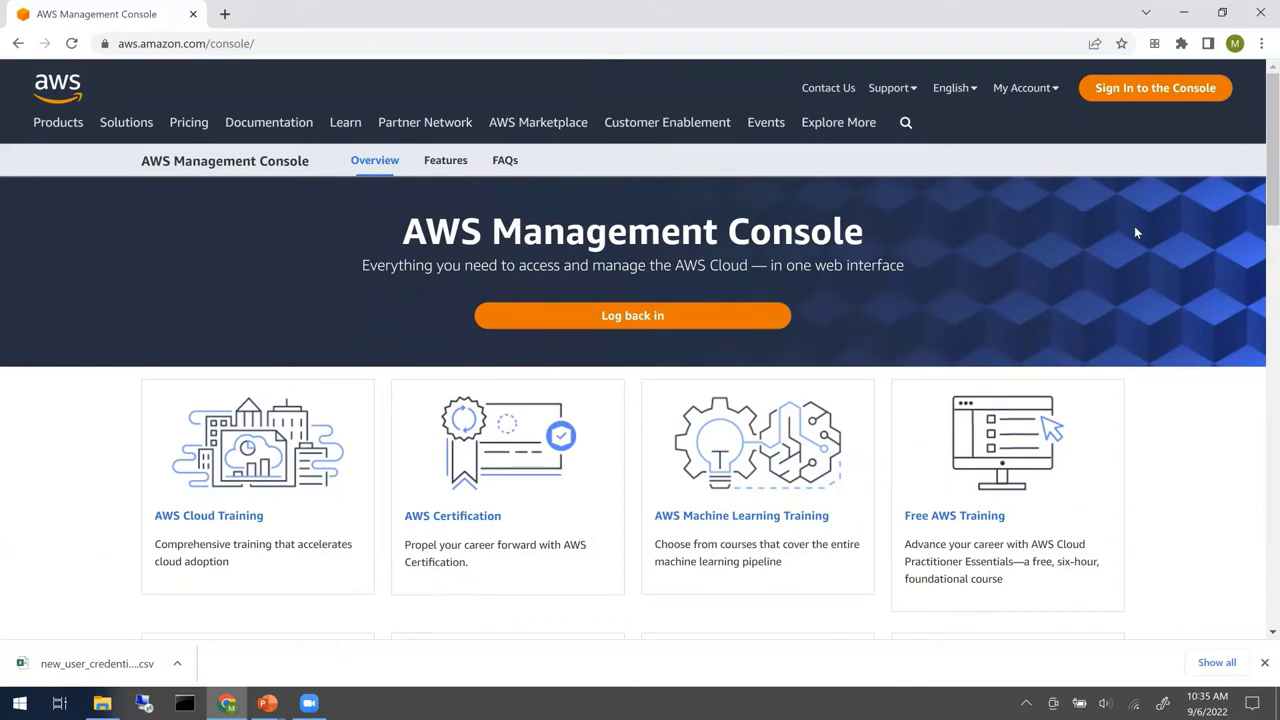
{"action": "left_click", "coordinate": [1172, 89]}
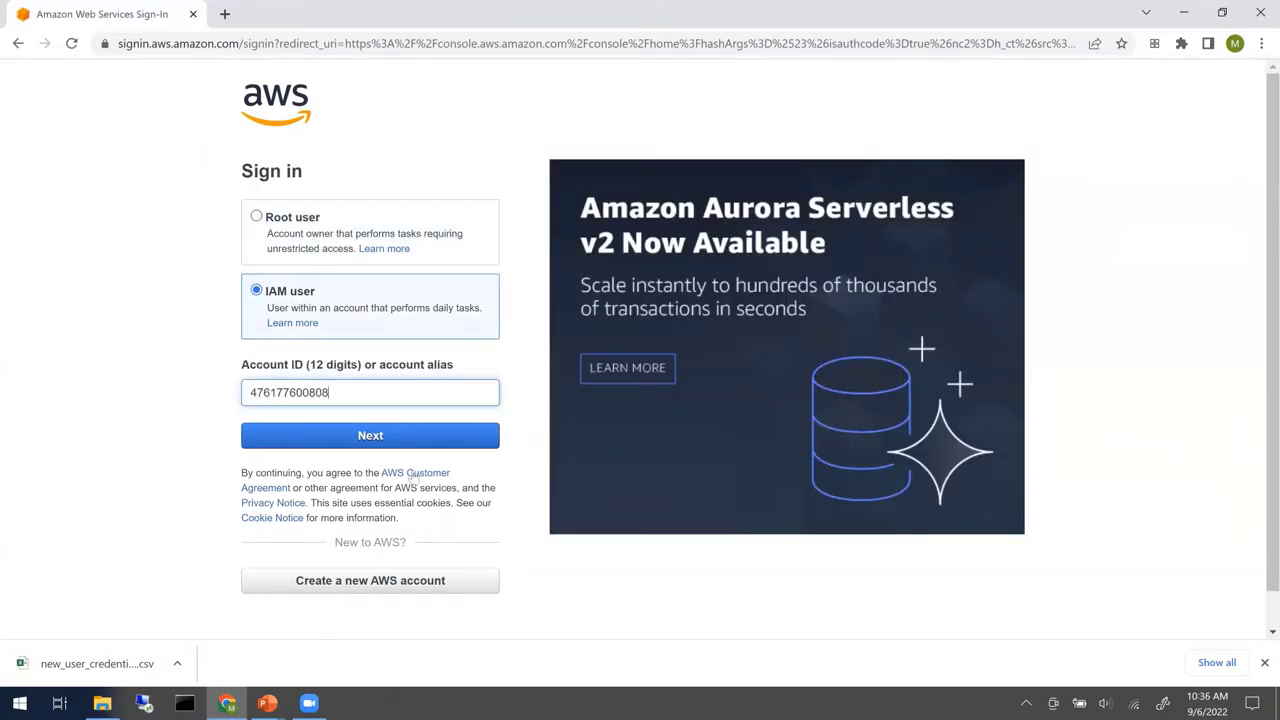
{"action": "left_click", "coordinate": [435, 447]}
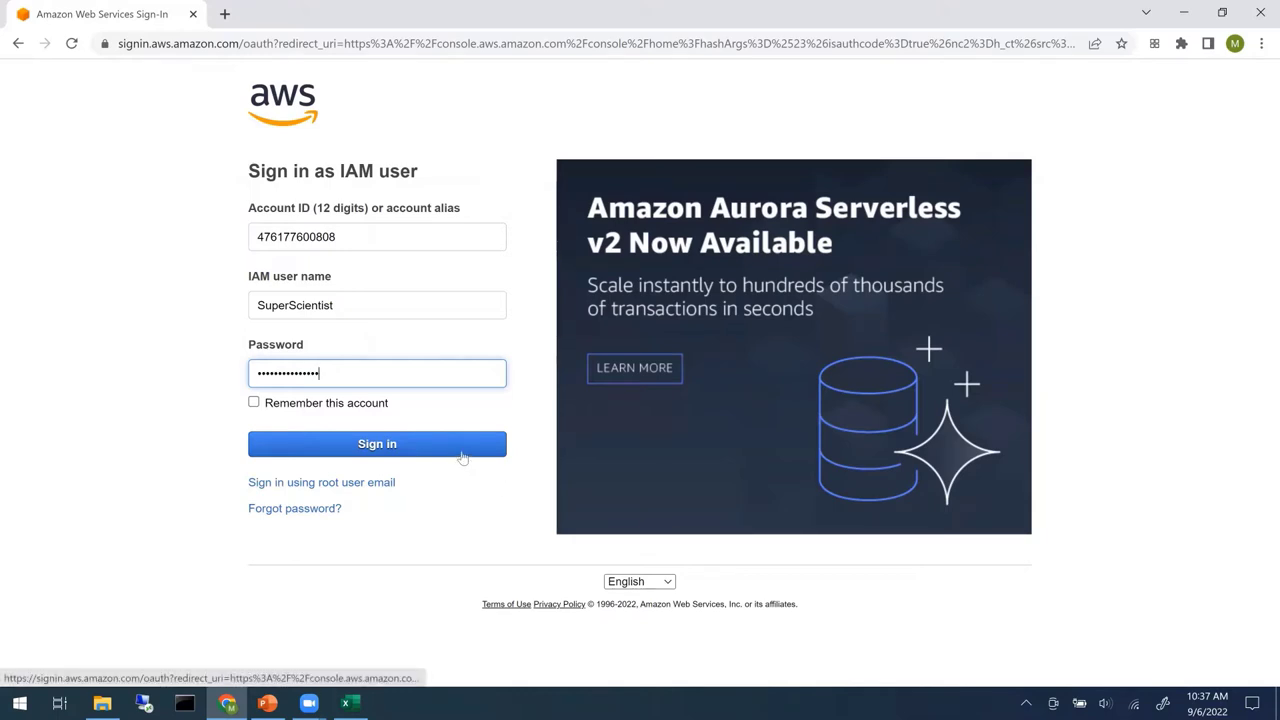
{"action": "left_click", "coordinate": [463, 445]}
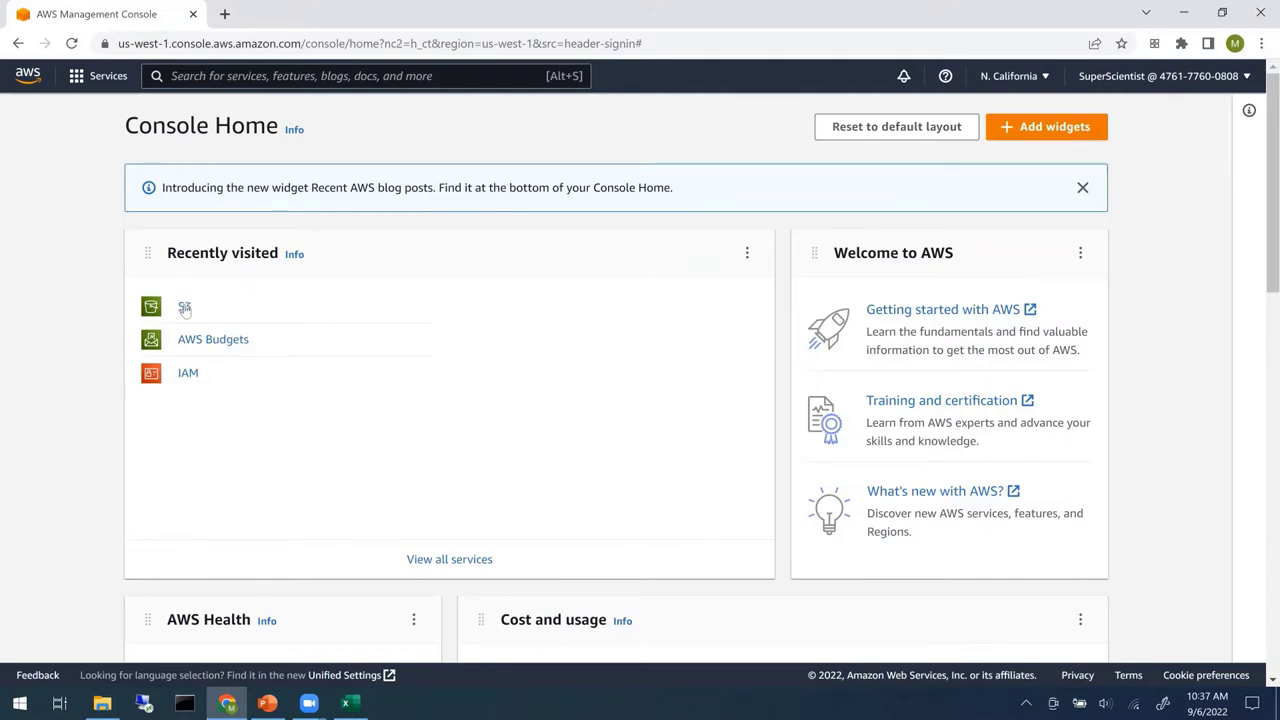
- Search 'S3' in the services bar and open S3 to see buckets mike-tpp and tpp-demo
{"action": "left_click", "coordinate": [285, 76]}
{"action": "type", "text": "S3"}
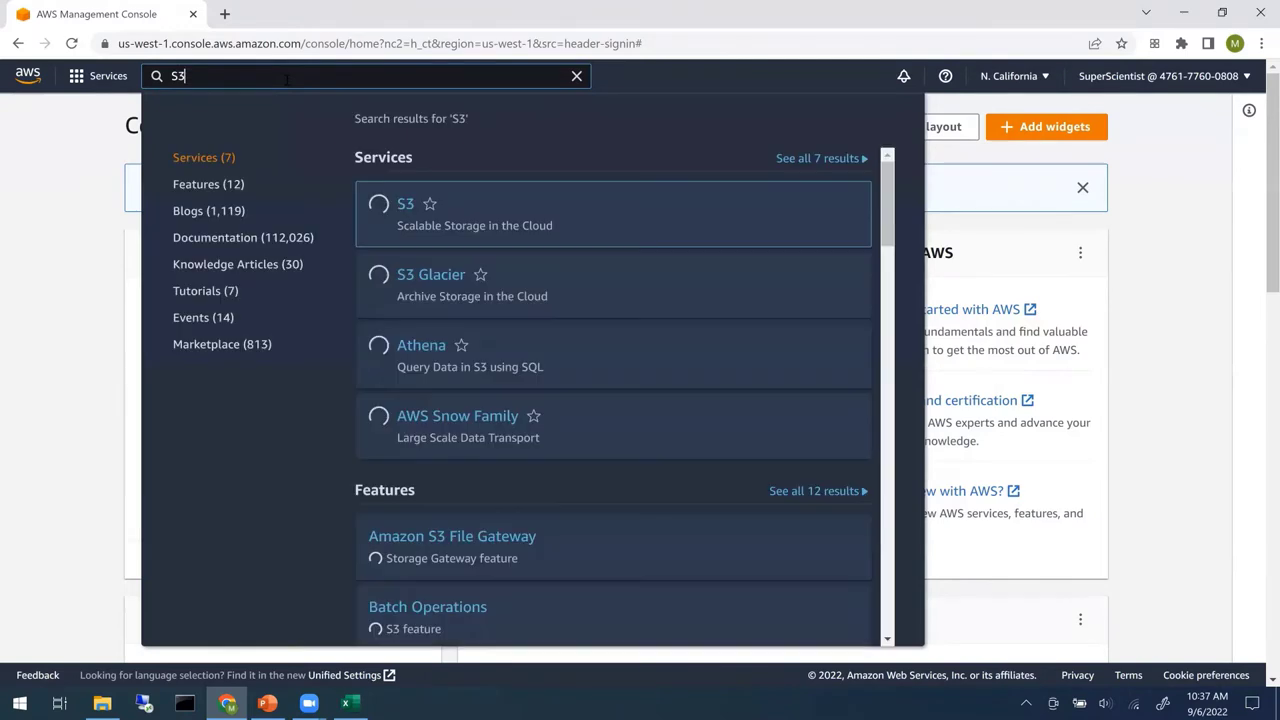
{"action": "mouse_move", "coordinate": [444, 232]}
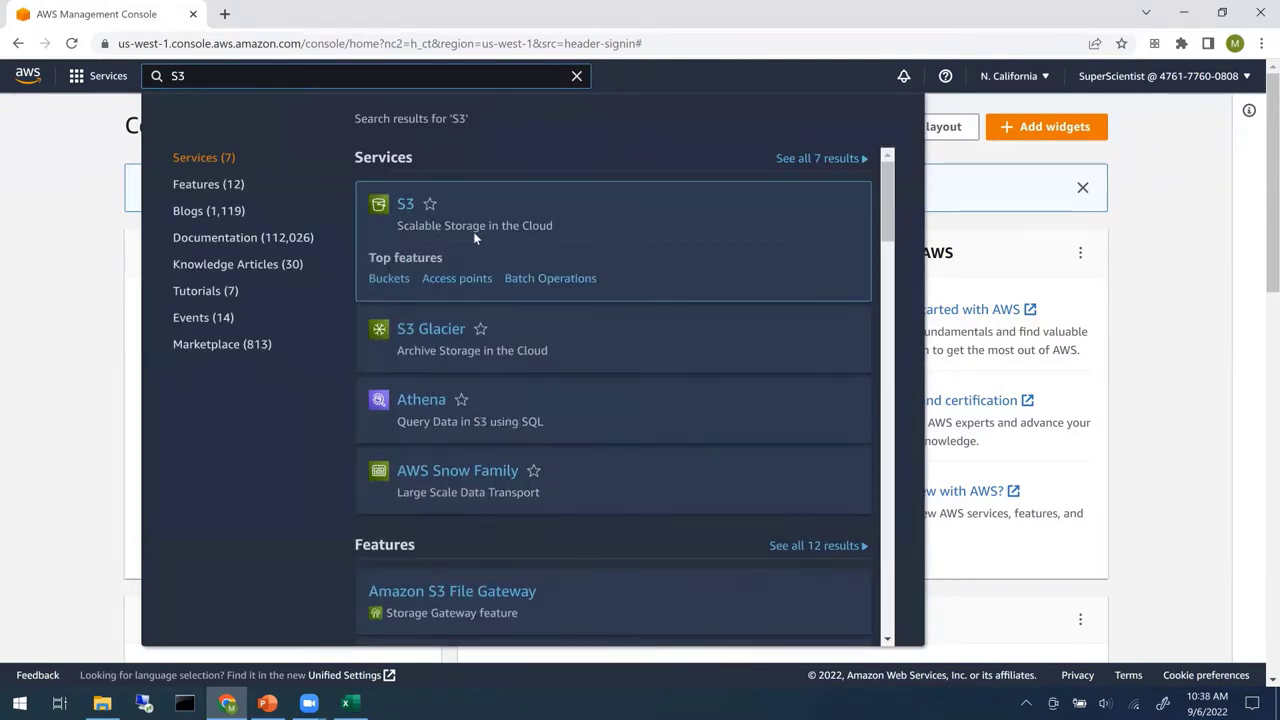
{"action": "left_click", "coordinate": [402, 210]}
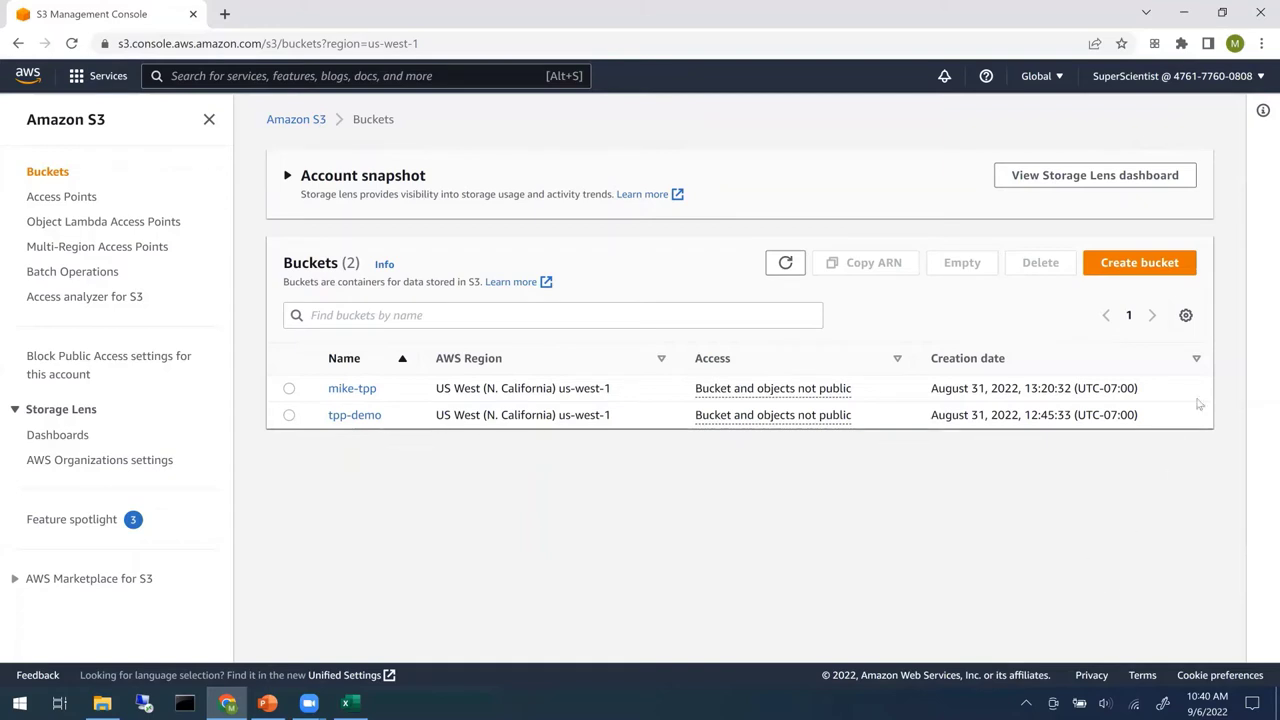
- Create a new S3 bucket named abrfcloudtpp with default settings and open it
{"action": "left_click", "coordinate": [1130, 265]}
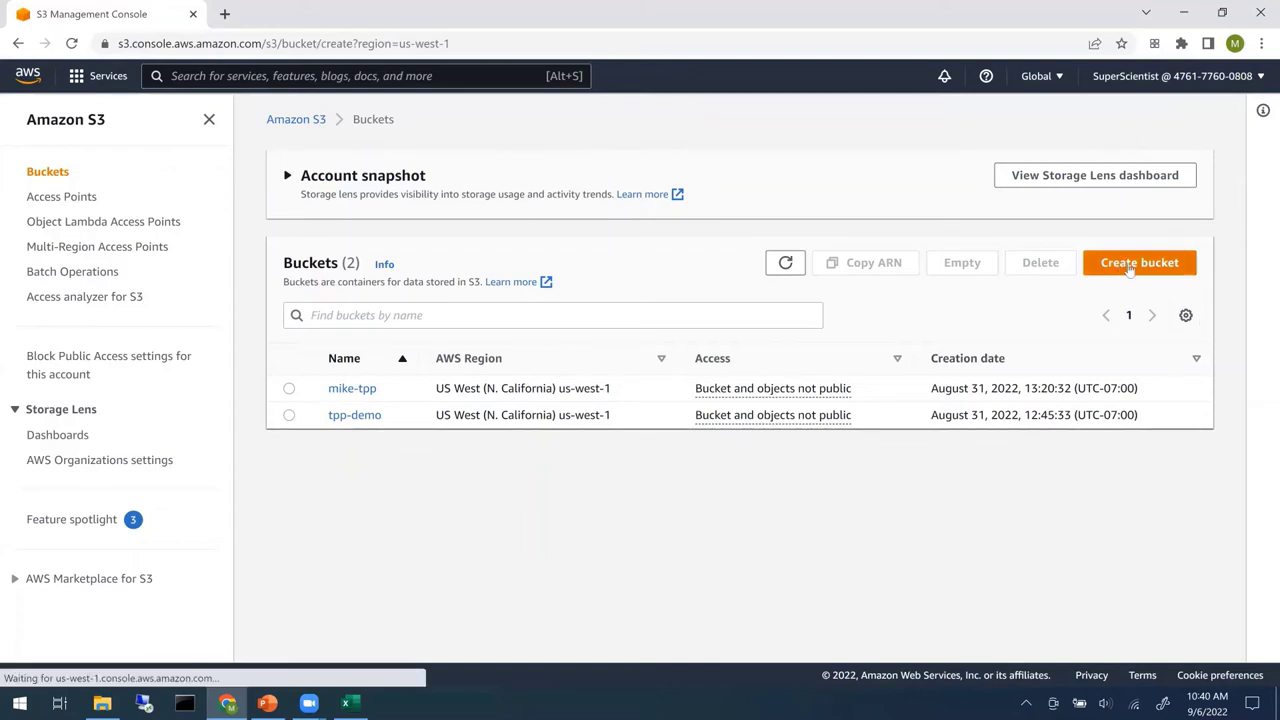
{"action": "left_click", "coordinate": [319, 322]}
{"action": "type", "text": "abrfcloudtpp"}
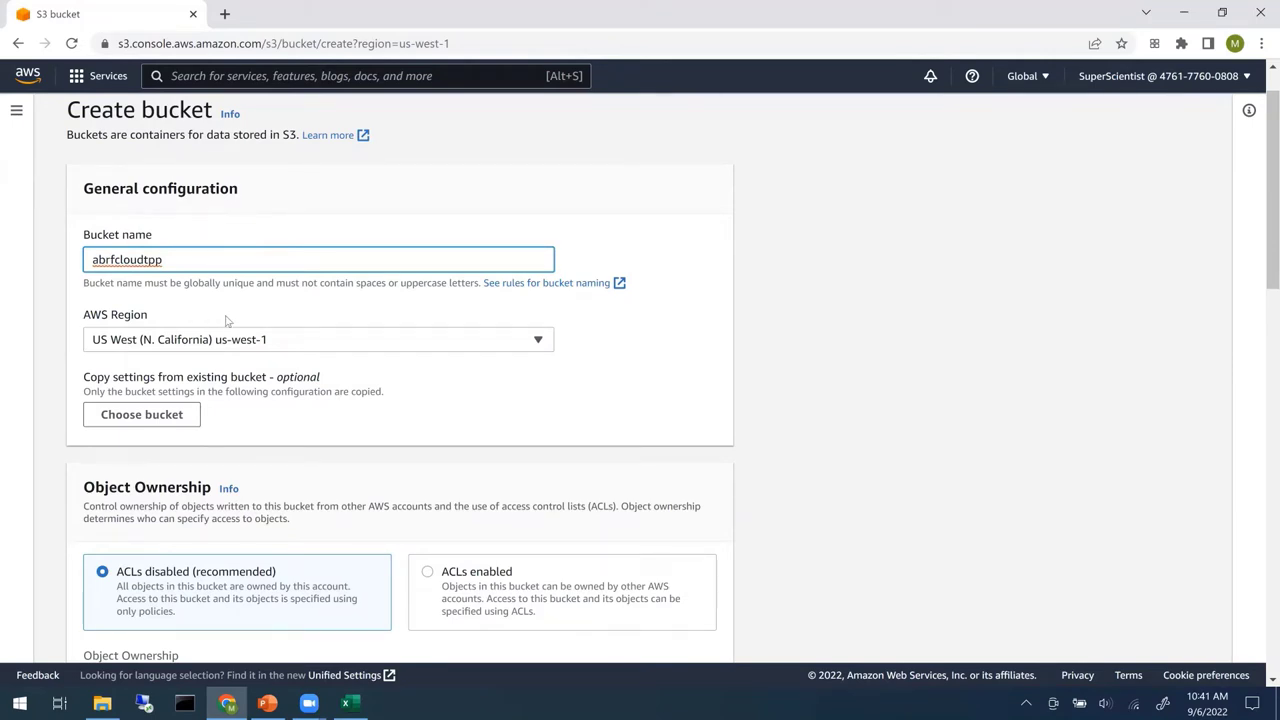
{"action": "scroll", "coordinate": [228, 321], "scroll_direction": "down", "scroll_amount": 1}
{"action": "scroll", "coordinate": [228, 321], "scroll_direction": "down", "scroll_amount": 15}
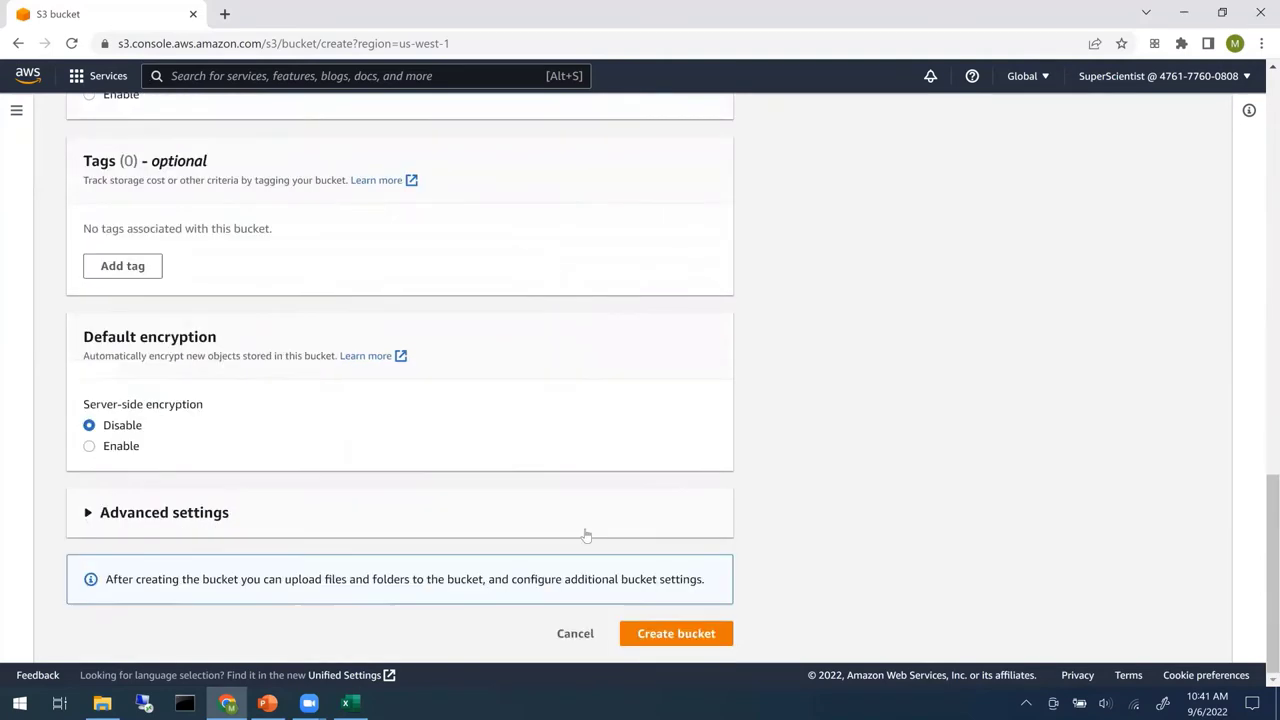
{"action": "left_click", "coordinate": [667, 635]}
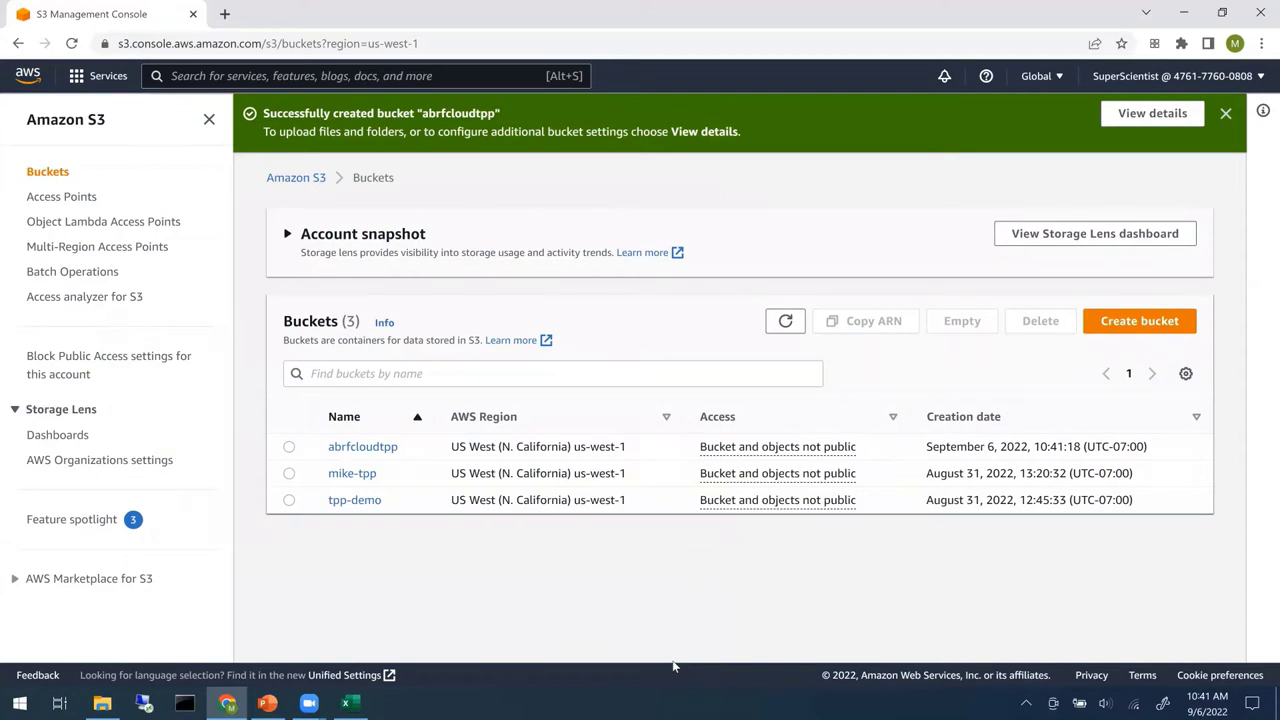
{"action": "left_click", "coordinate": [388, 450]}
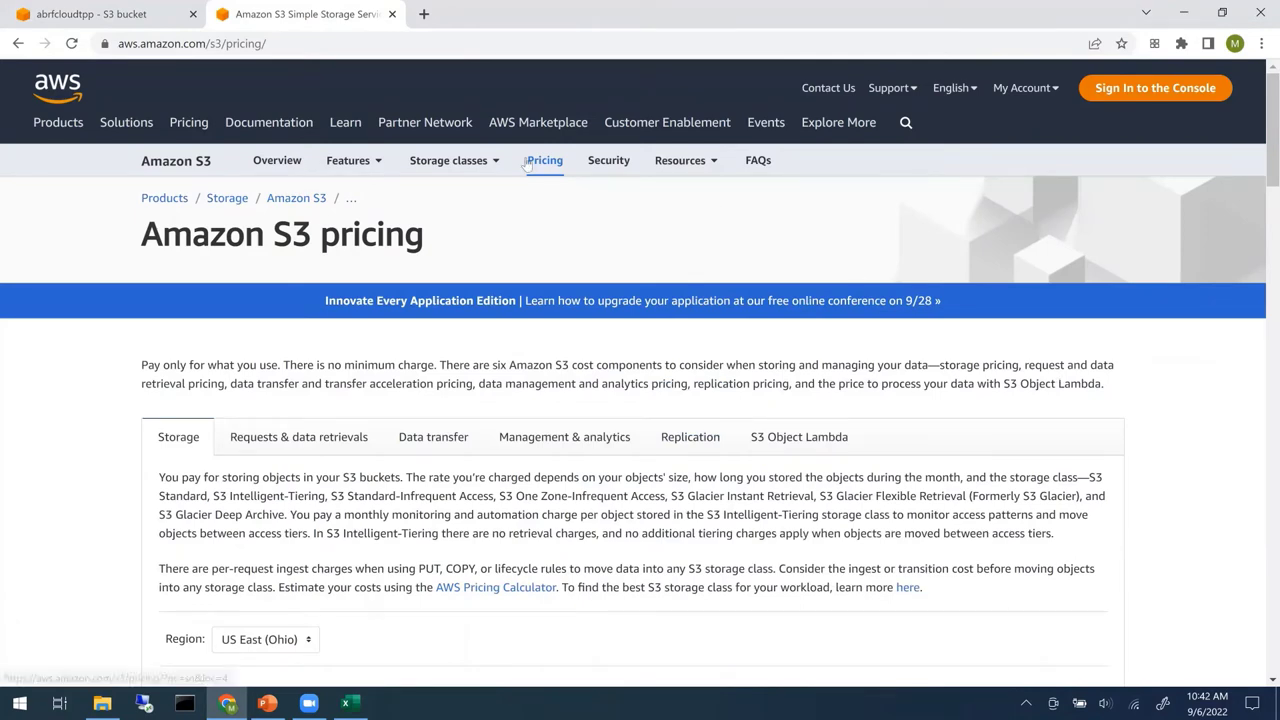
- Show S3 storage prices for the US West (Northern California) region on the pricing page
{"action": "scroll", "coordinate": [470, 280], "scroll_direction": "down", "scroll_amount": 2}
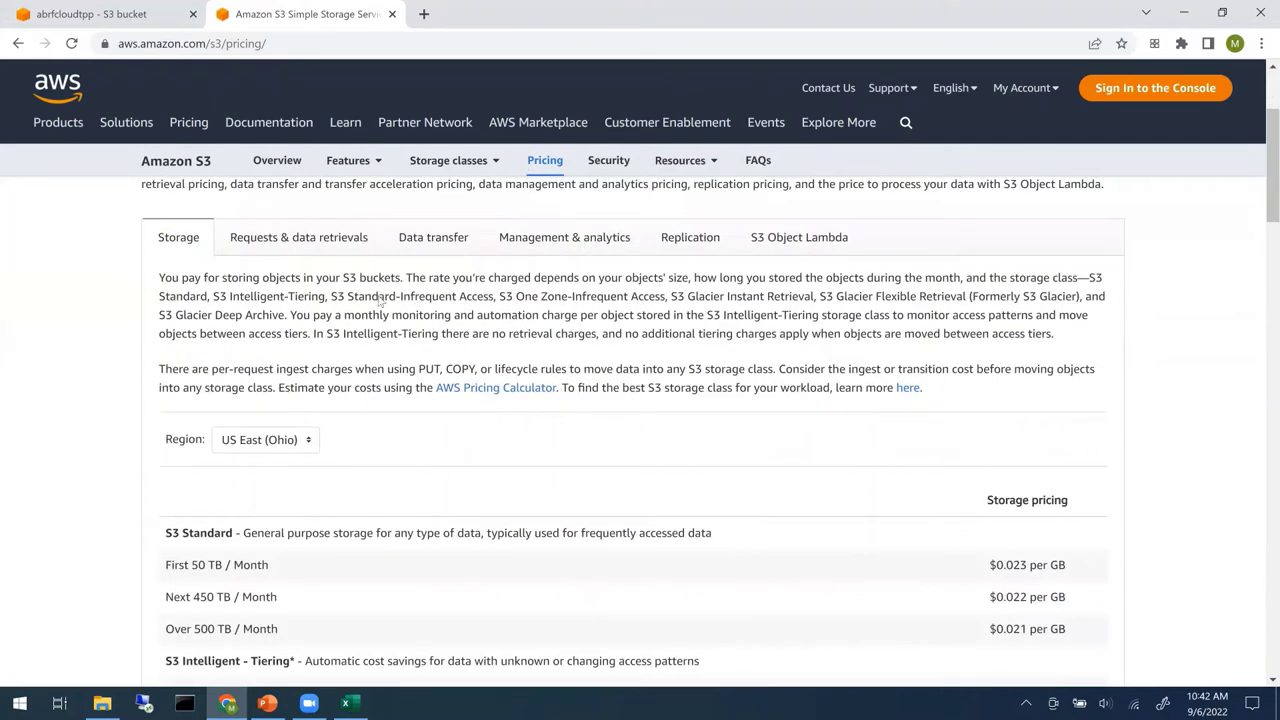
{"action": "scroll", "coordinate": [380, 305], "scroll_direction": "down", "scroll_amount": 1}
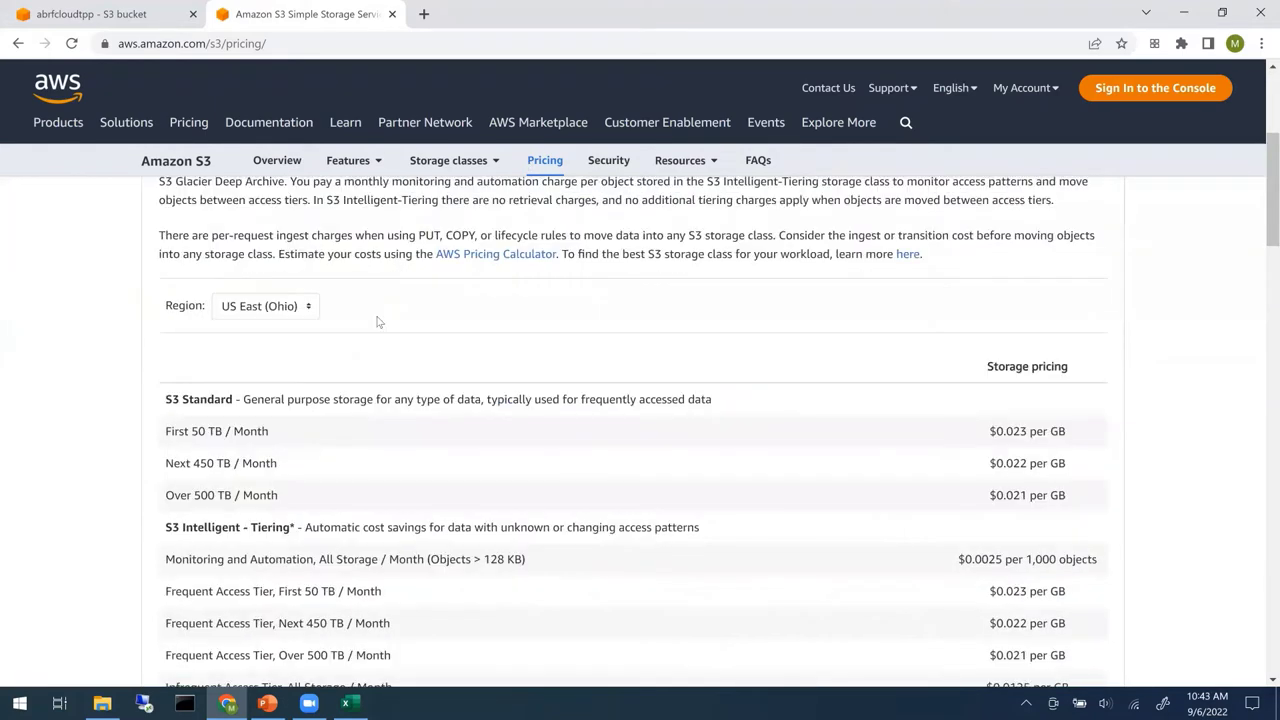
{"action": "left_click", "coordinate": [312, 316]}
{"action": "left_click", "coordinate": [312, 365]}
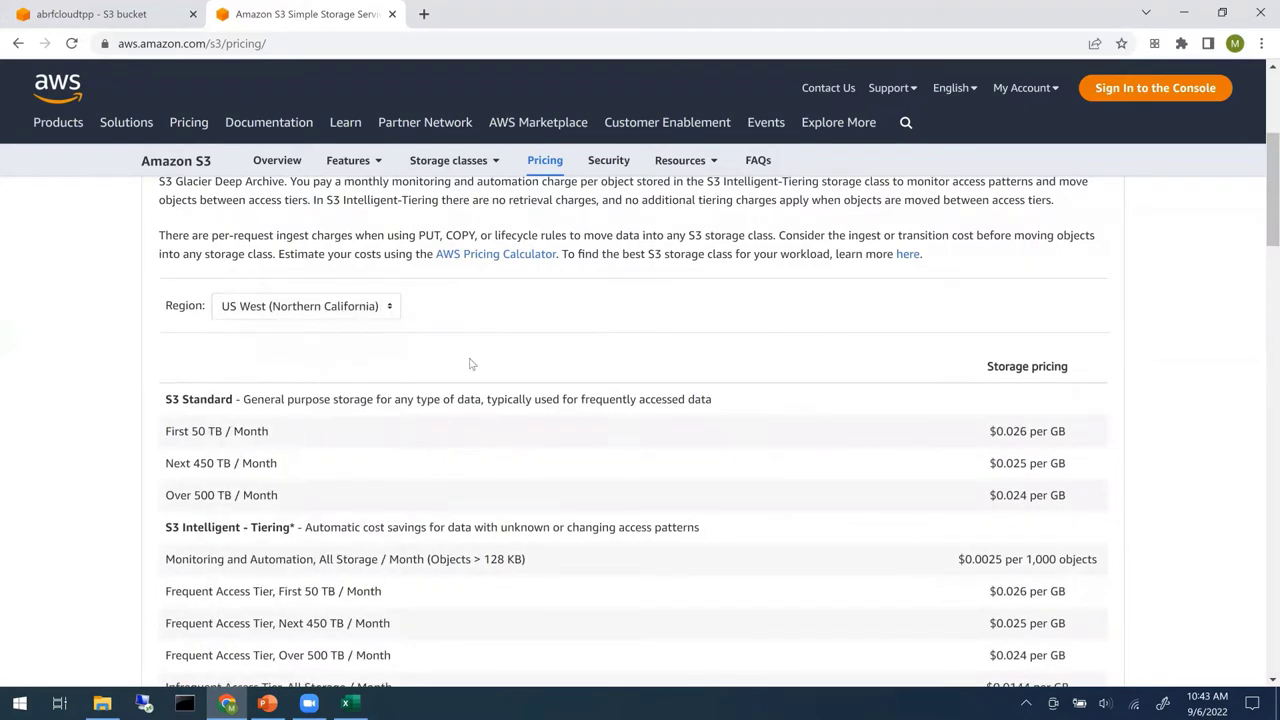
{"action": "scroll", "coordinate": [1190, 341], "scroll_direction": "down", "scroll_amount": 1}
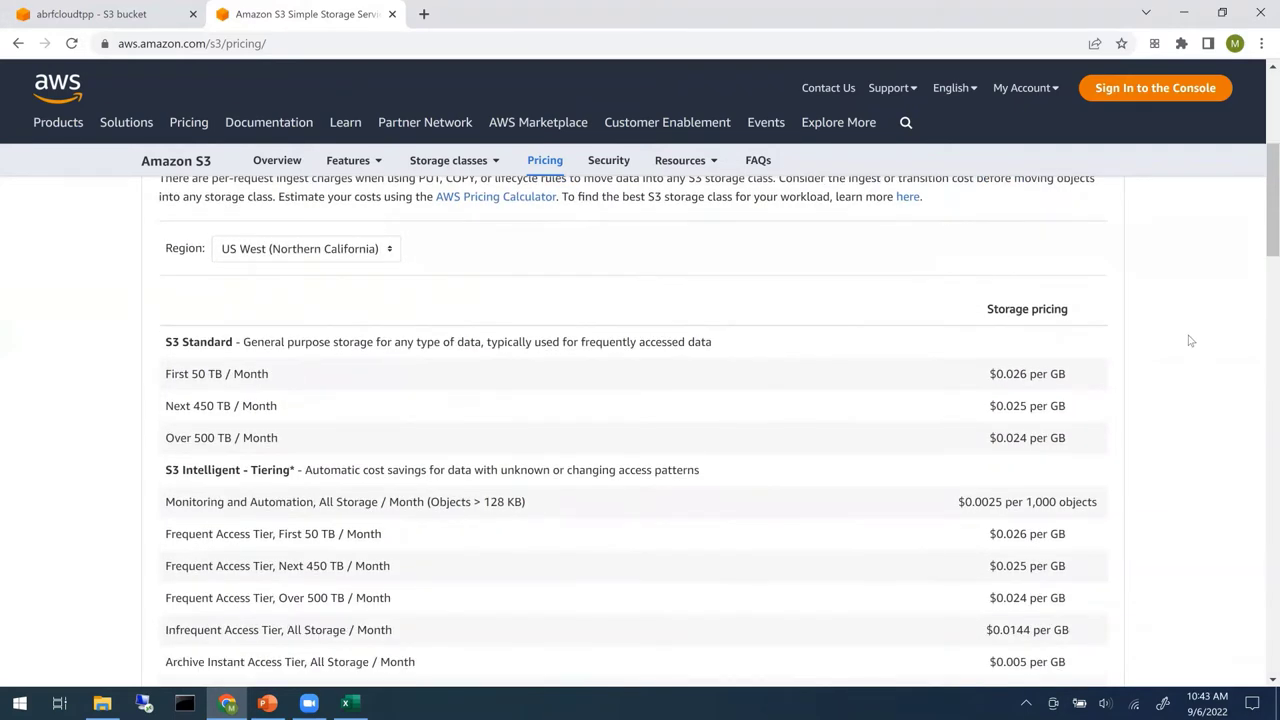
{"action": "scroll", "coordinate": [998, 238], "scroll_direction": "down", "scroll_amount": 1}
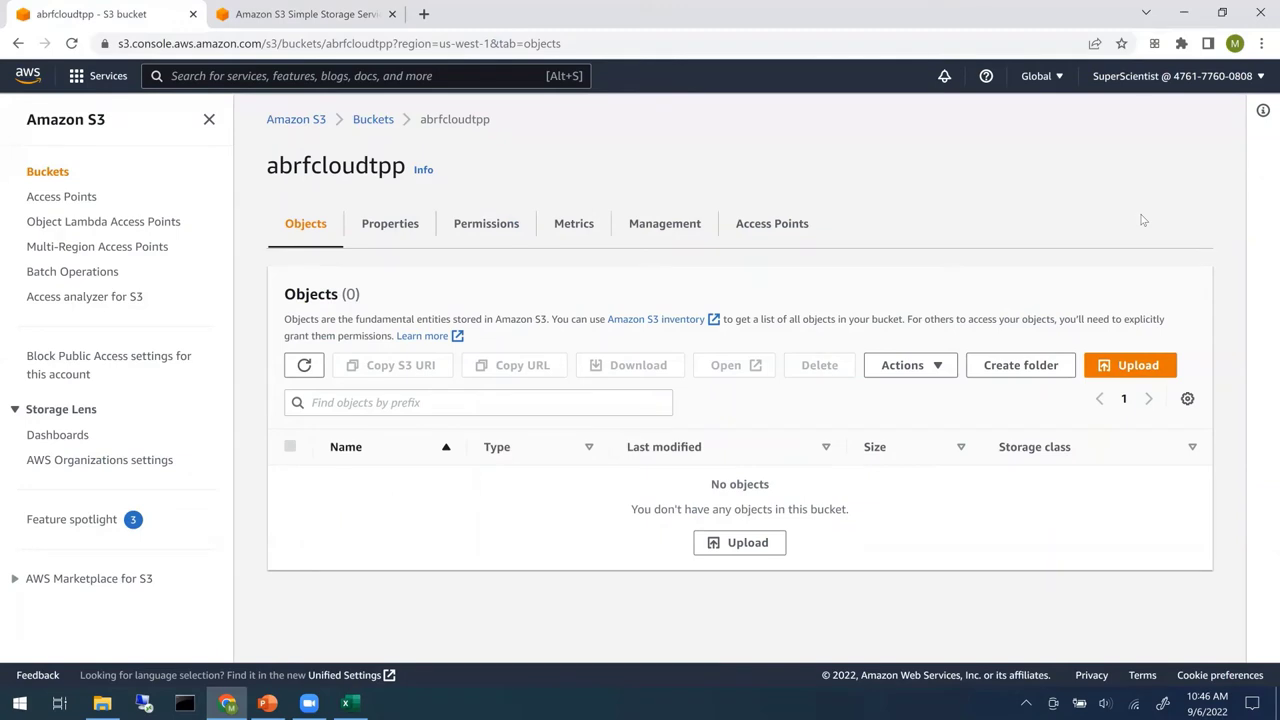
- Open the Upload page for the abrfcloudtpp bucket
{"action": "left_click", "coordinate": [1148, 369]}
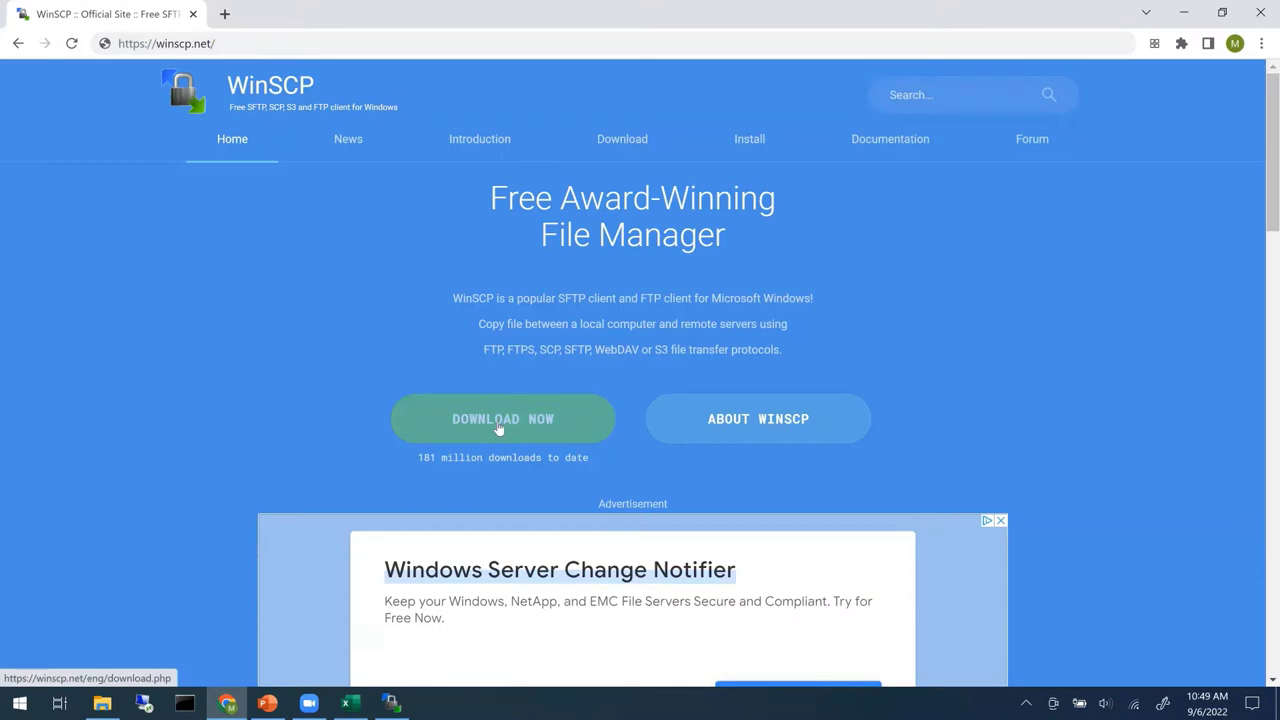
- Close the Chrome window to reveal the WinSCP commander window
{"action": "left_click", "coordinate": [1260, 9]}
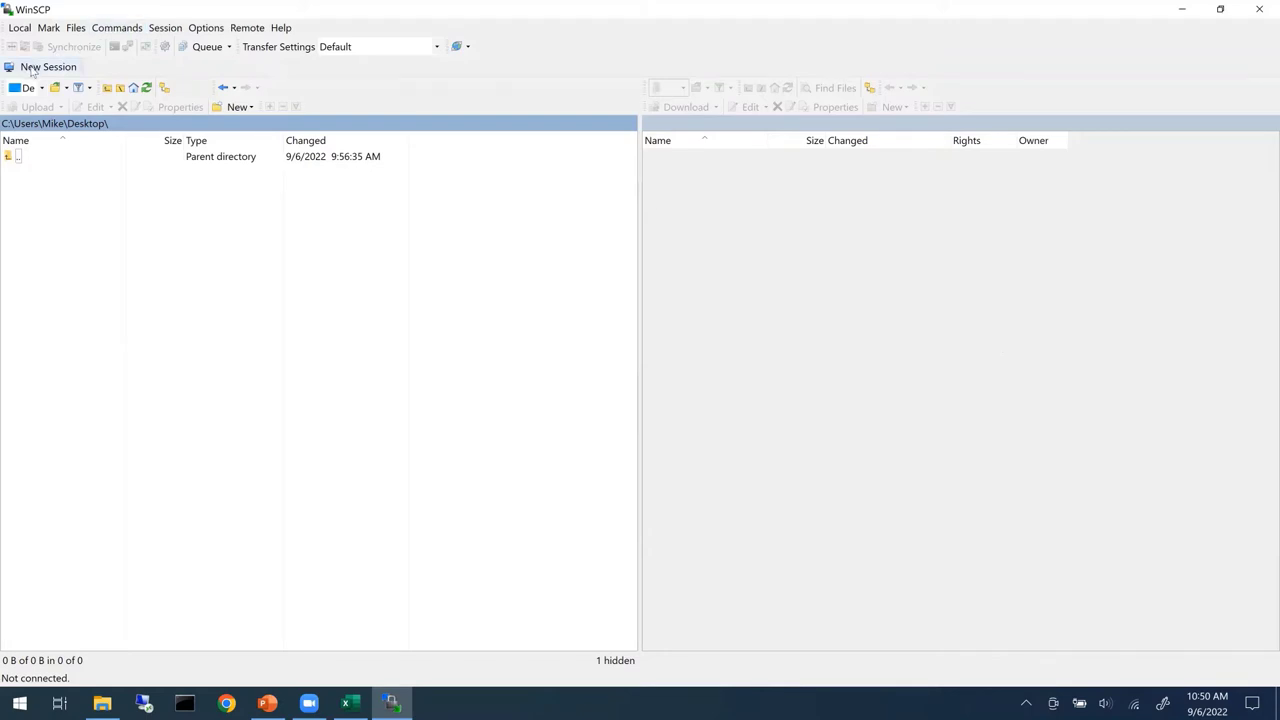
- Start a new Amazon S3 session, paste in the secret access key, and log in
{"action": "left_click", "coordinate": [31, 68]}
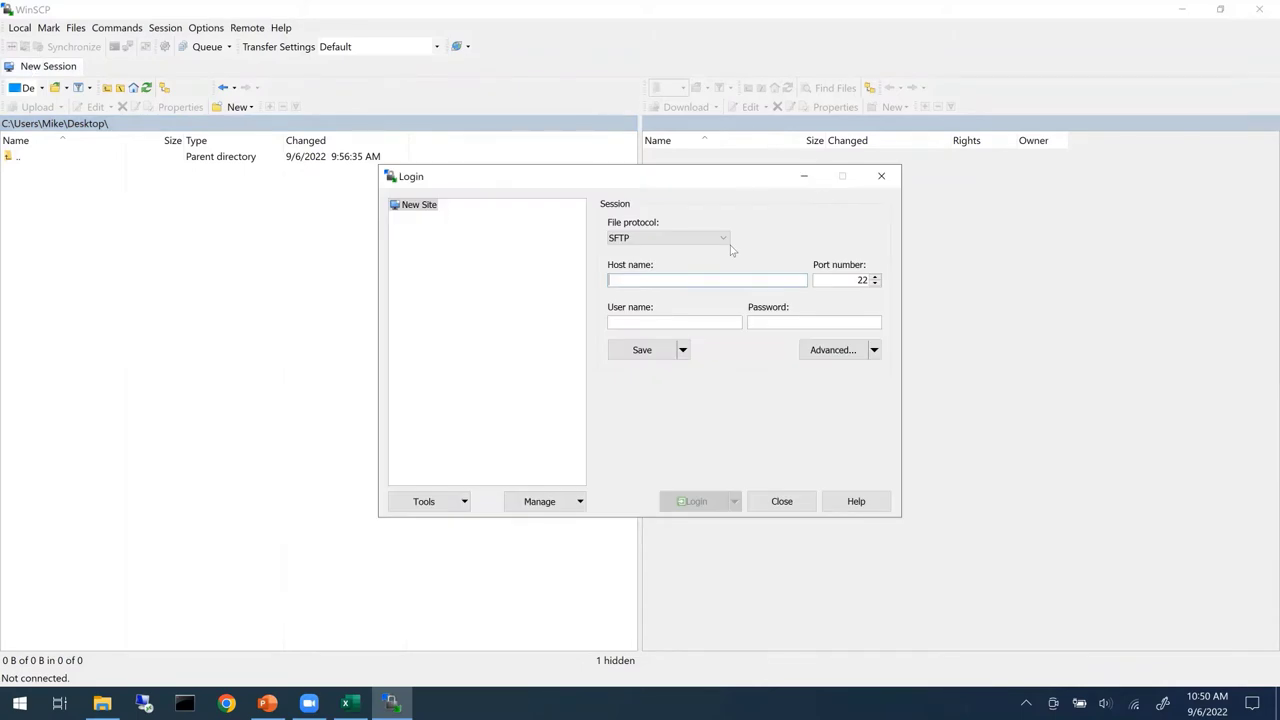
{"action": "left_click", "coordinate": [726, 243]}
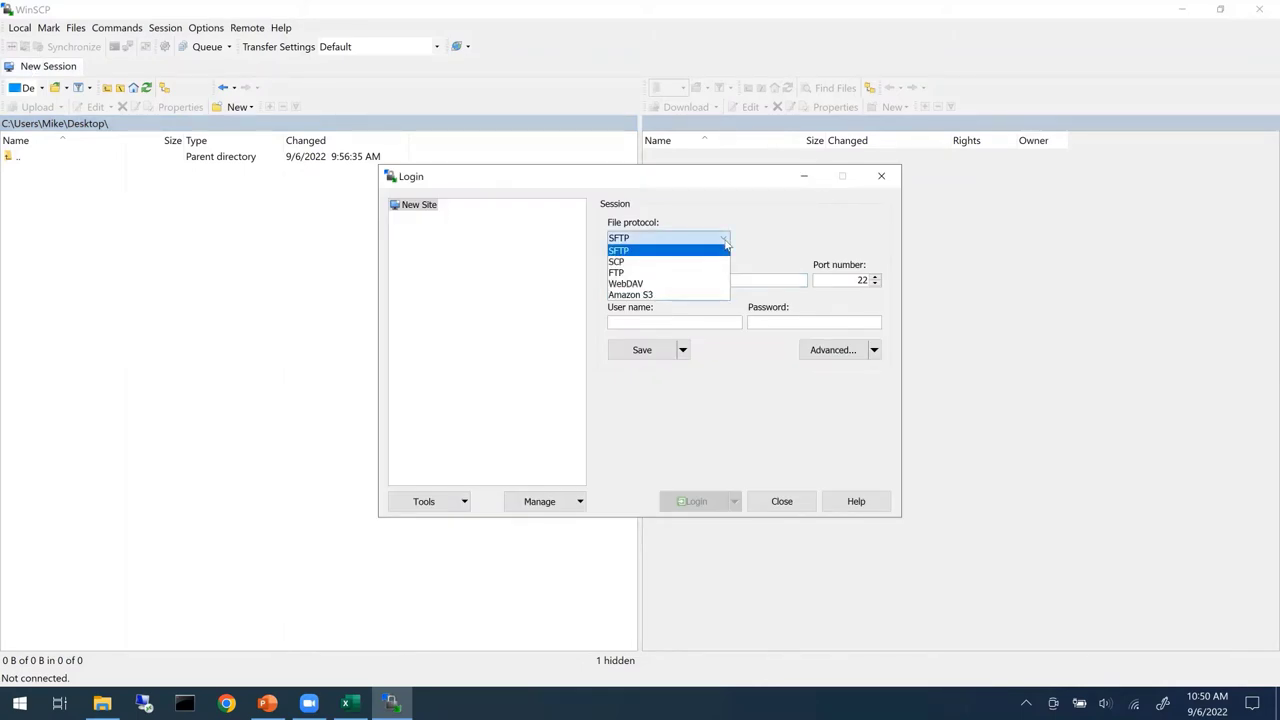
{"action": "left_click", "coordinate": [661, 295]}
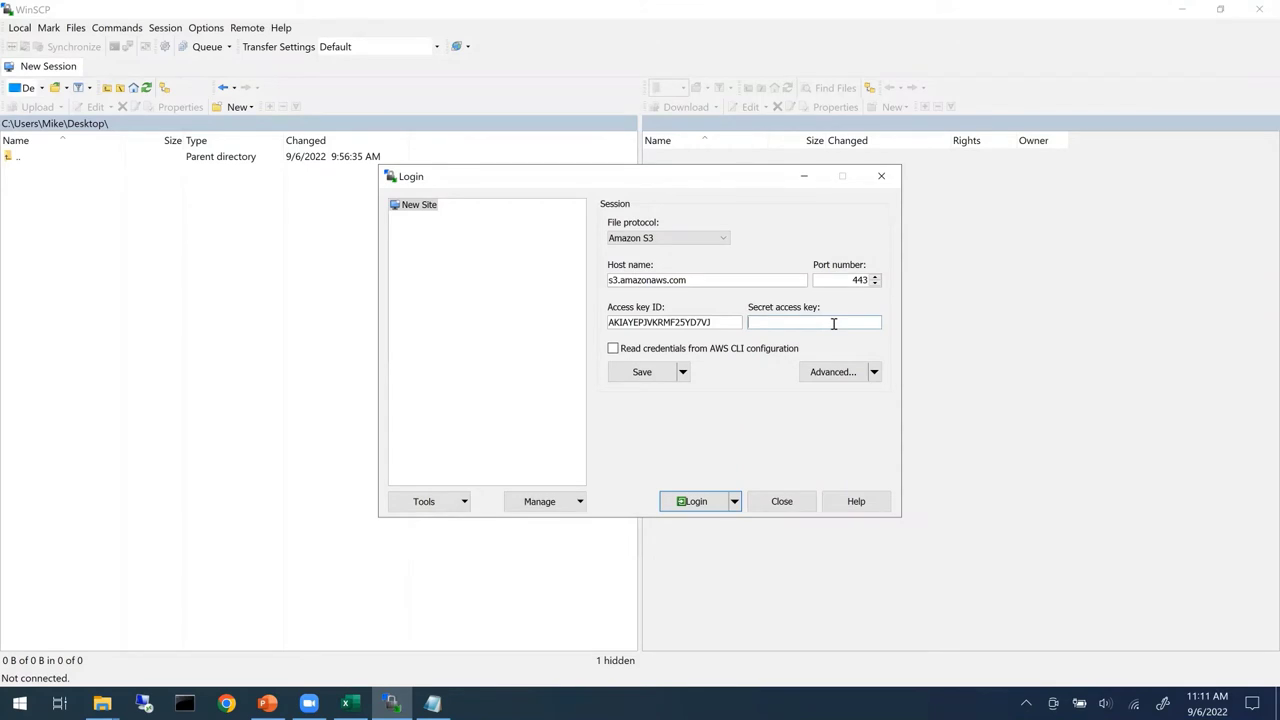
{"action": "key", "text": "ctrl+v"}
{"action": "left_click", "coordinate": [697, 502]}
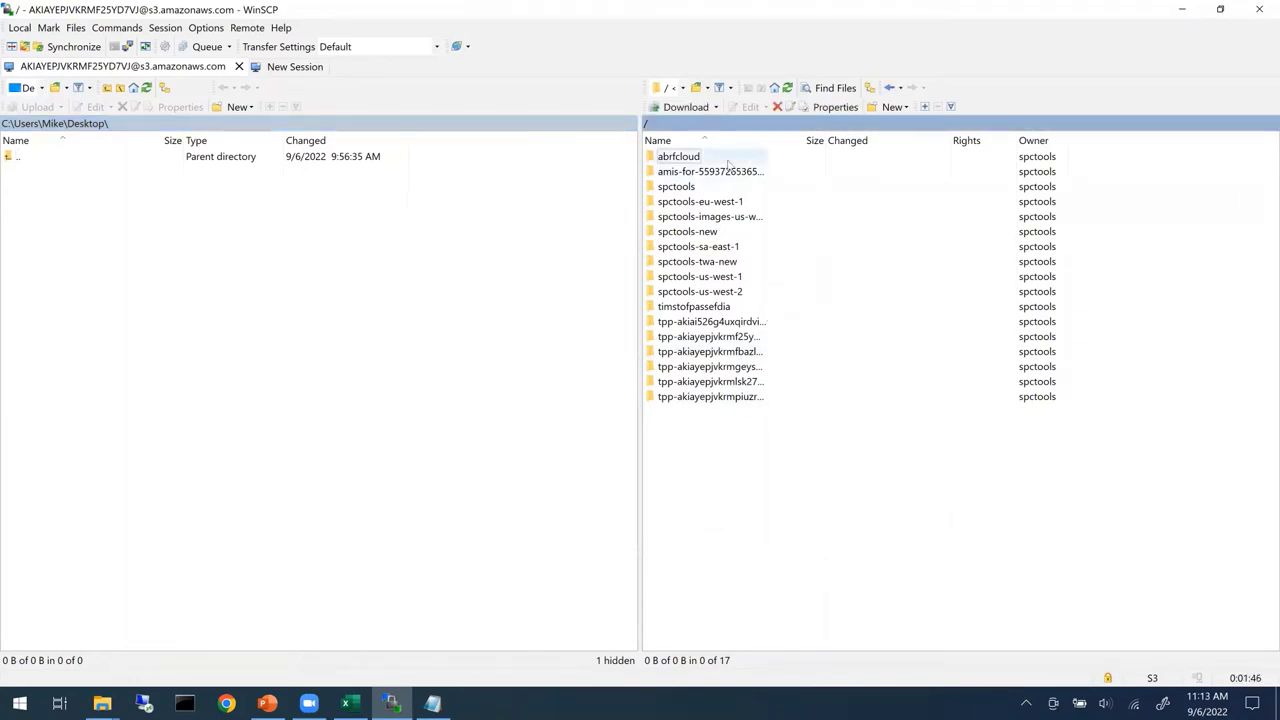
- Open the abrfcloud folder in the remote panel
{"action": "left_click", "coordinate": [681, 158]}
{"action": "double_click", "coordinate": [681, 158]}
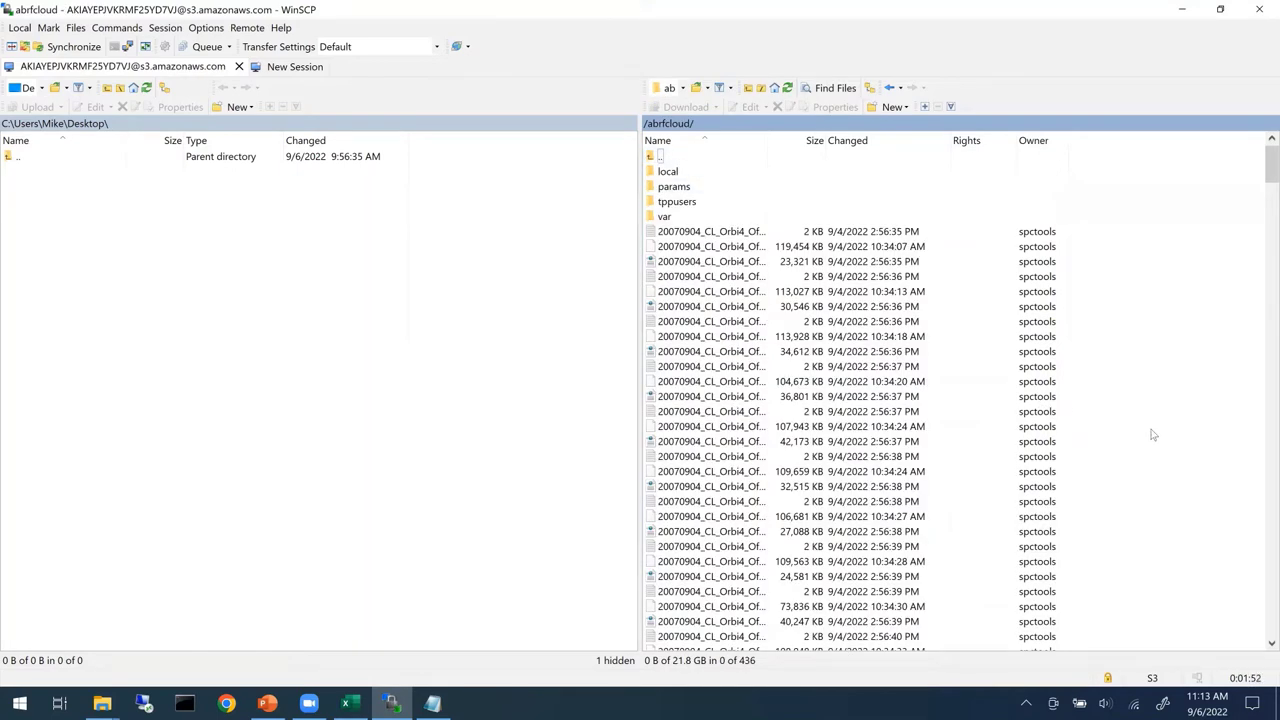
{"action": "right_click", "coordinate": [1146, 345]}
{"action": "left_click", "coordinate": [1160, 300]}
- Create a new directory named tempfolder inside abrfcloud and open it
{"action": "left_click", "coordinate": [888, 107]}
{"action": "left_click", "coordinate": [886, 108]}
{"action": "left_click", "coordinate": [882, 112]}
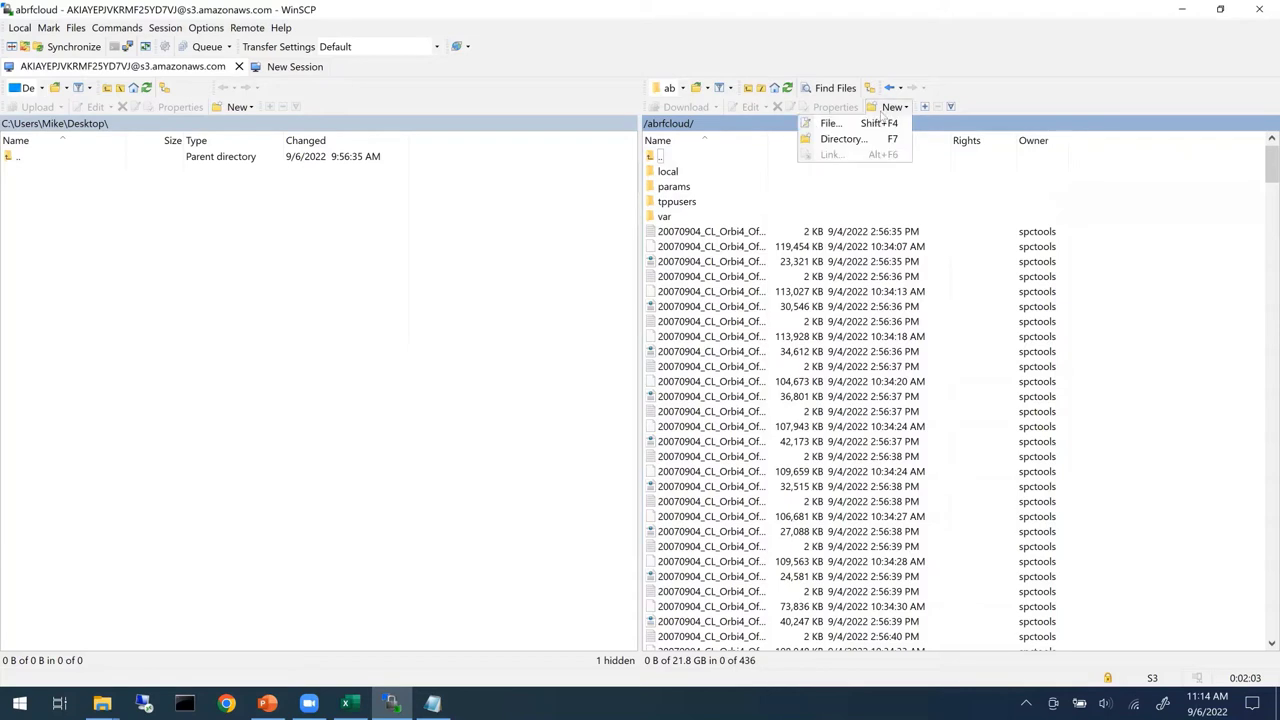
{"action": "left_click", "coordinate": [840, 139]}
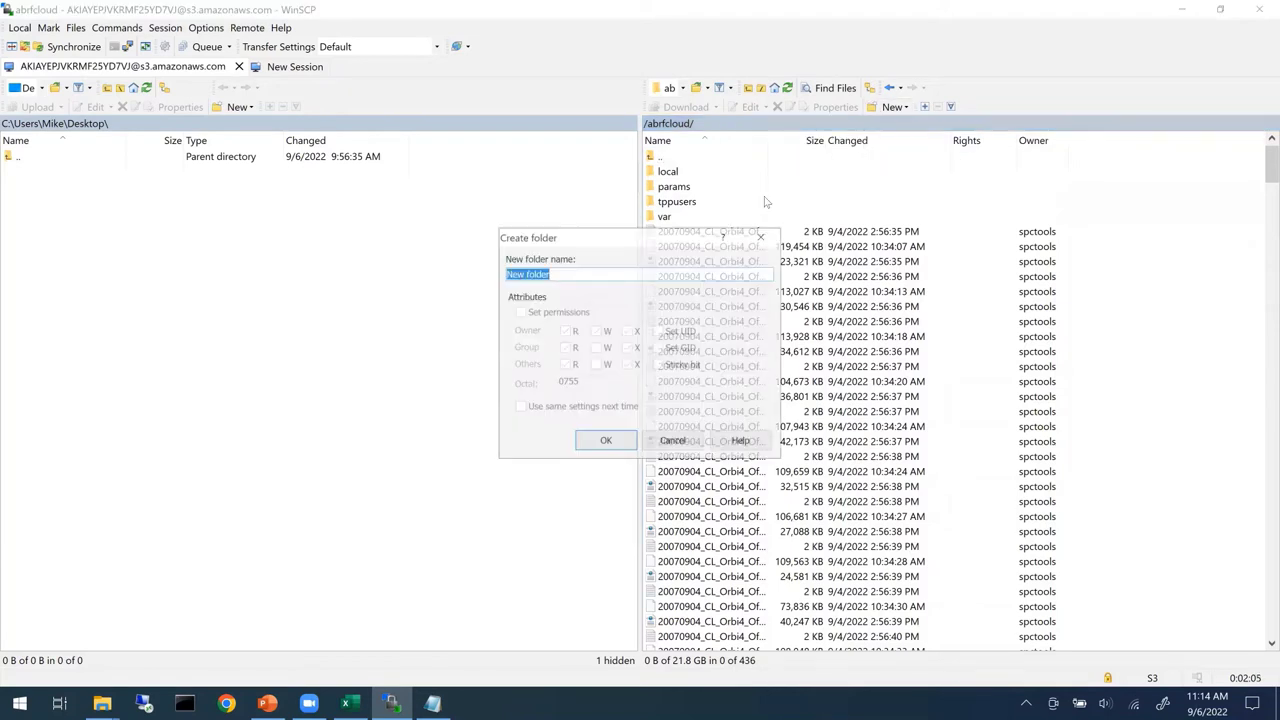
{"action": "type", "text": "temp"}
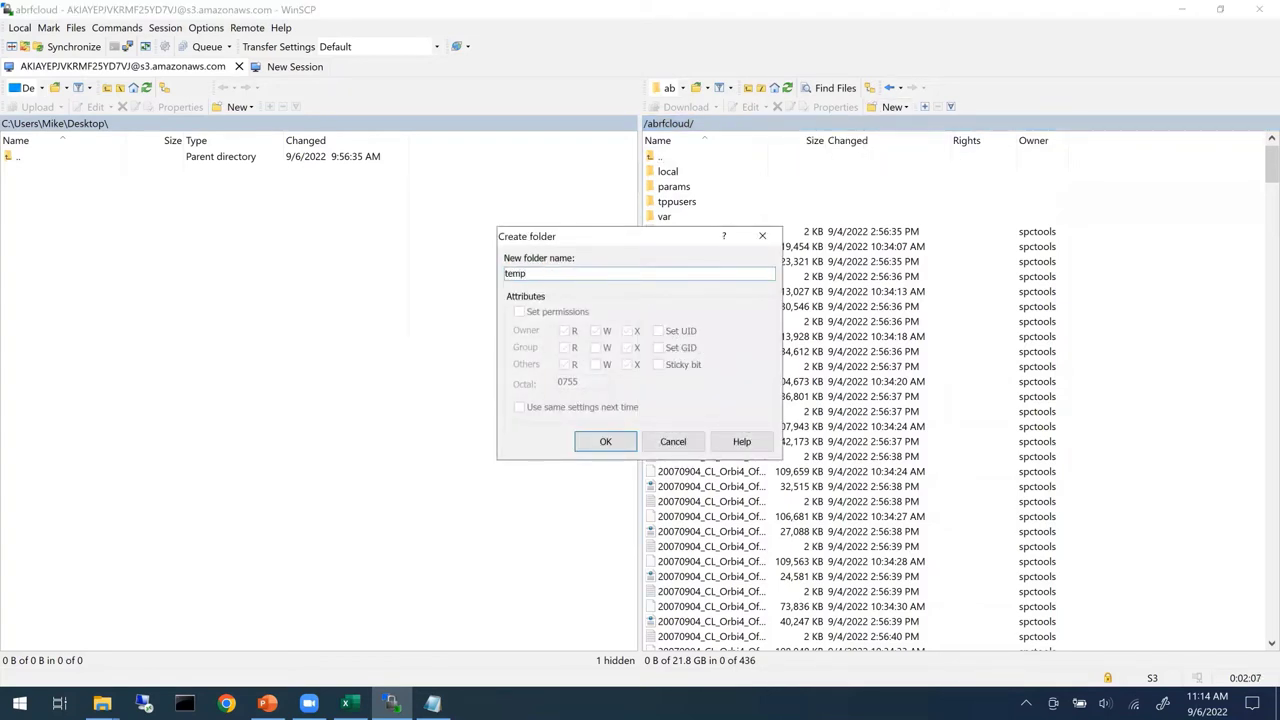
{"action": "type", "text": "folder"}
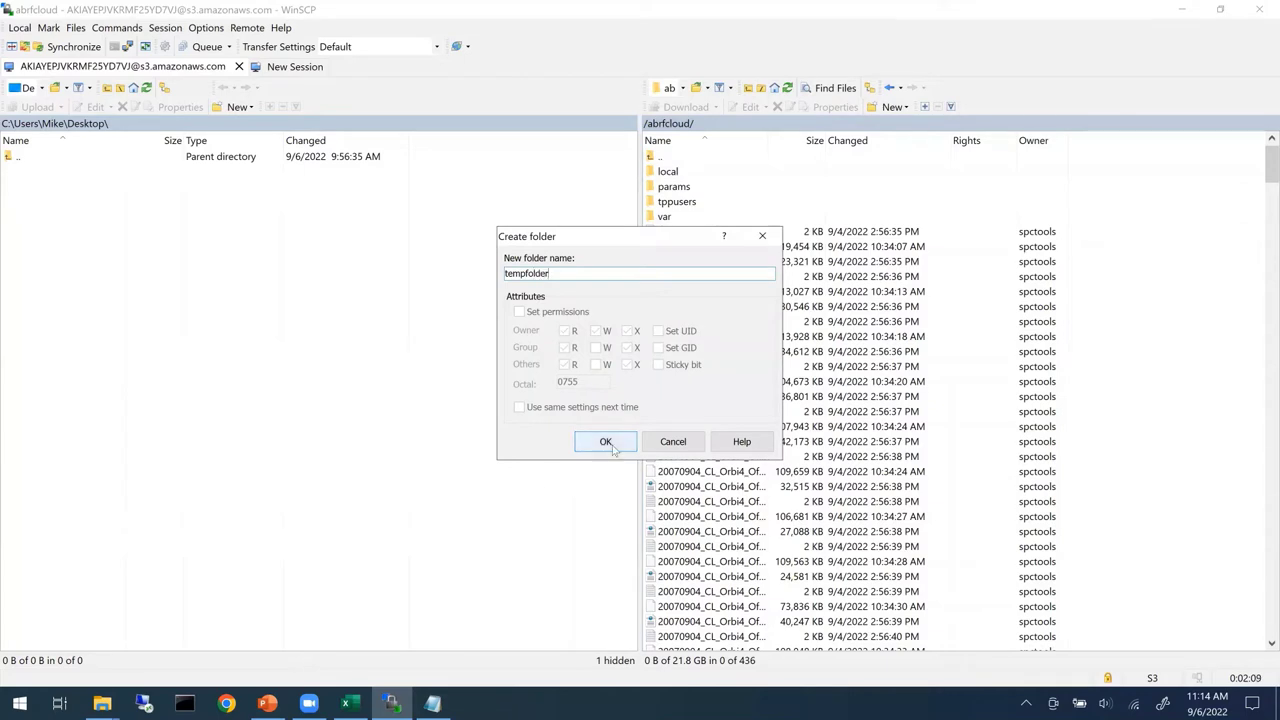
{"action": "left_click", "coordinate": [605, 442]}
{"action": "left_click", "coordinate": [683, 202]}
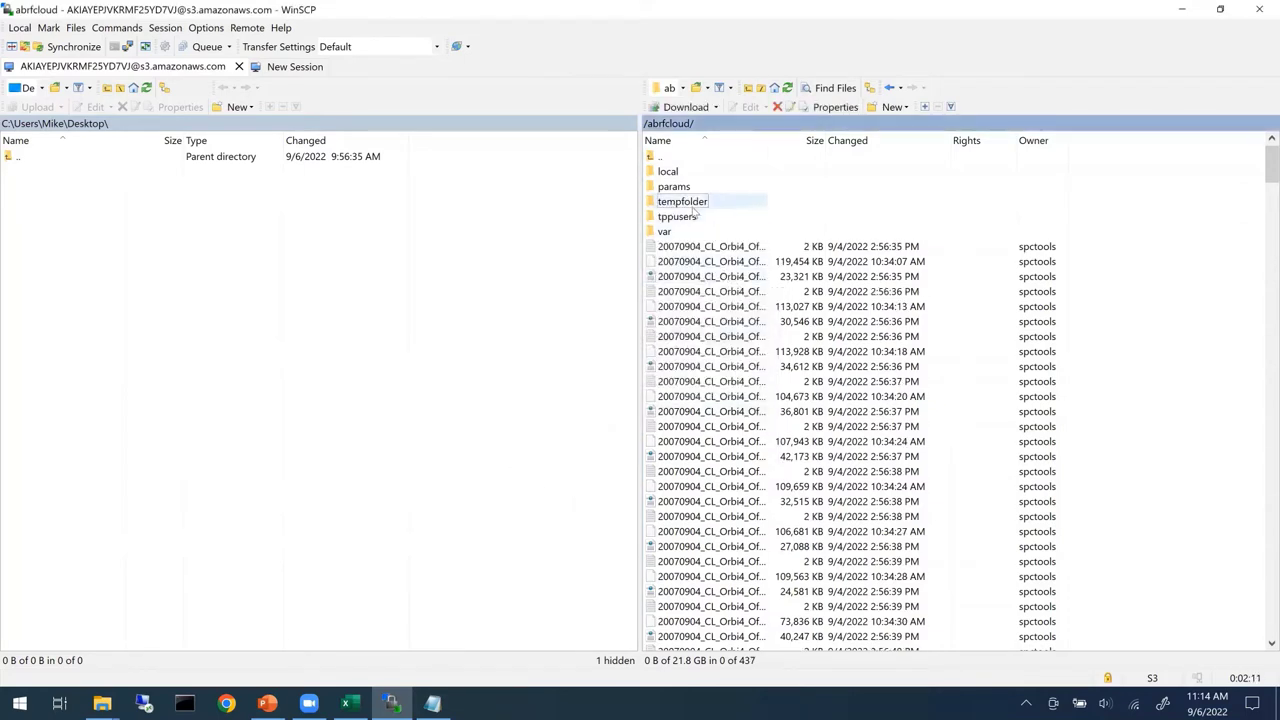
{"action": "double_click", "coordinate": [690, 204]}
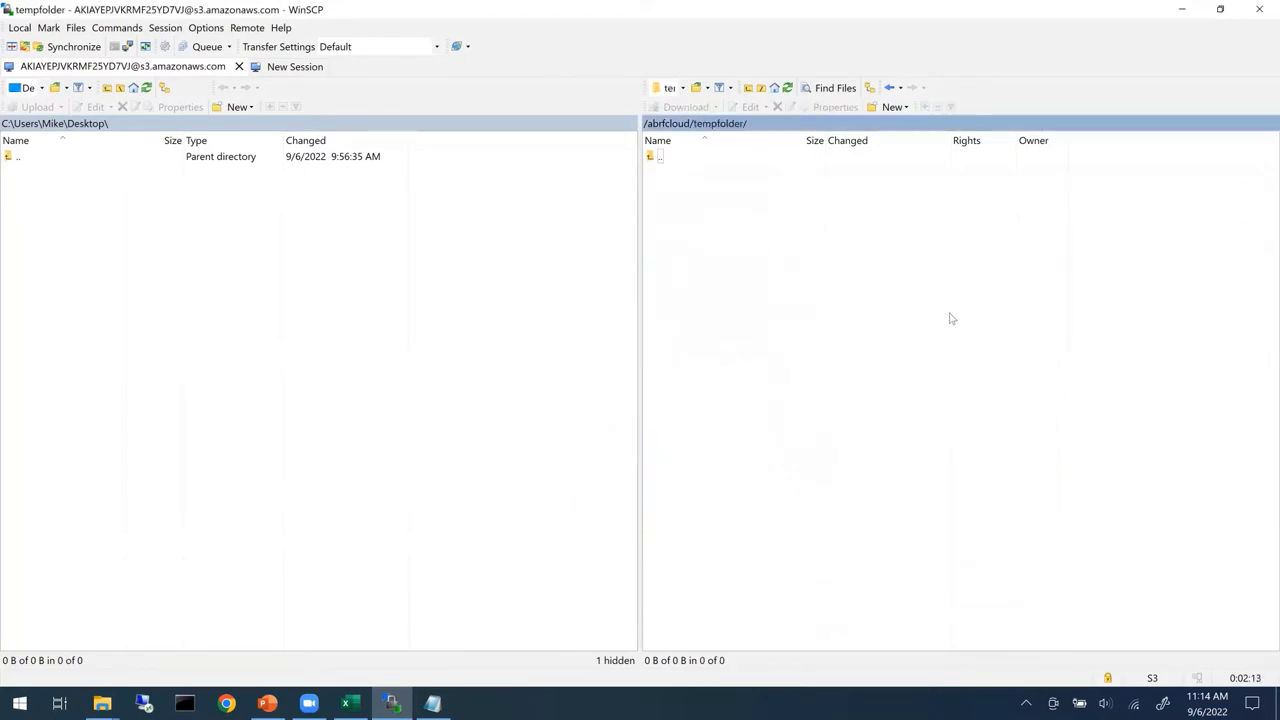
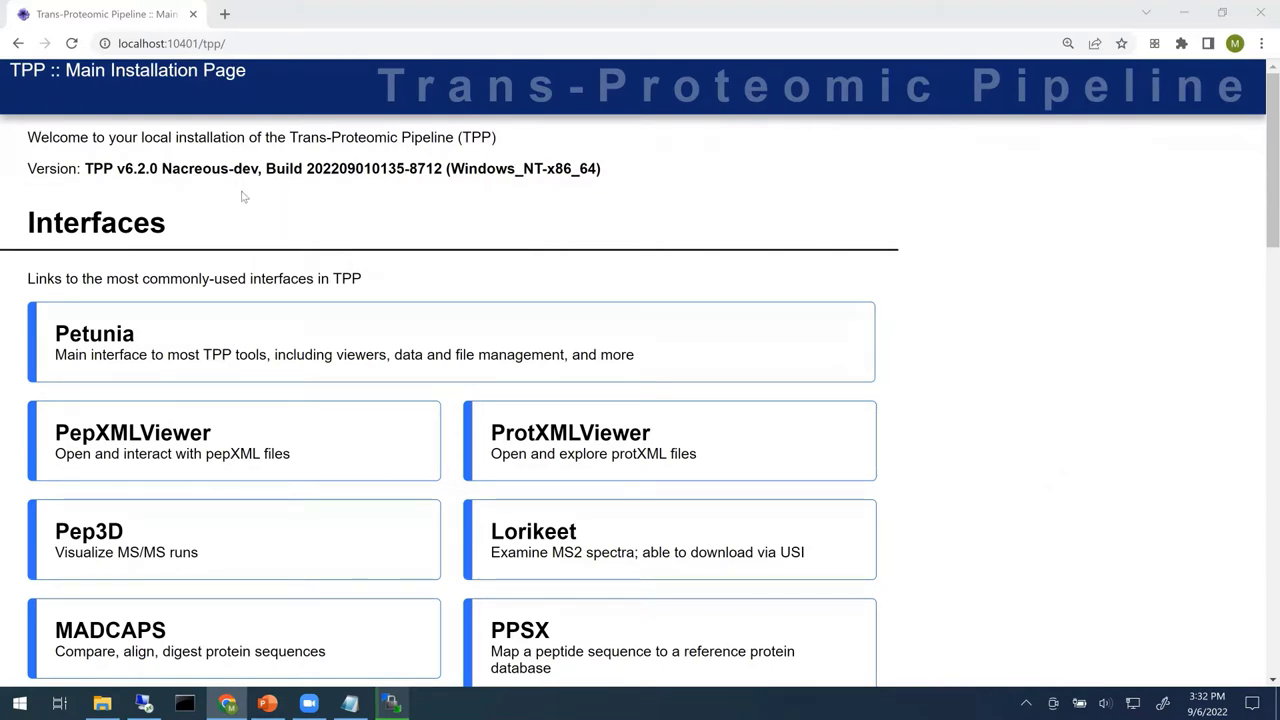
- Open the Petunia interface and log in as the guest user with the account password
{"action": "left_click", "coordinate": [283, 40]}
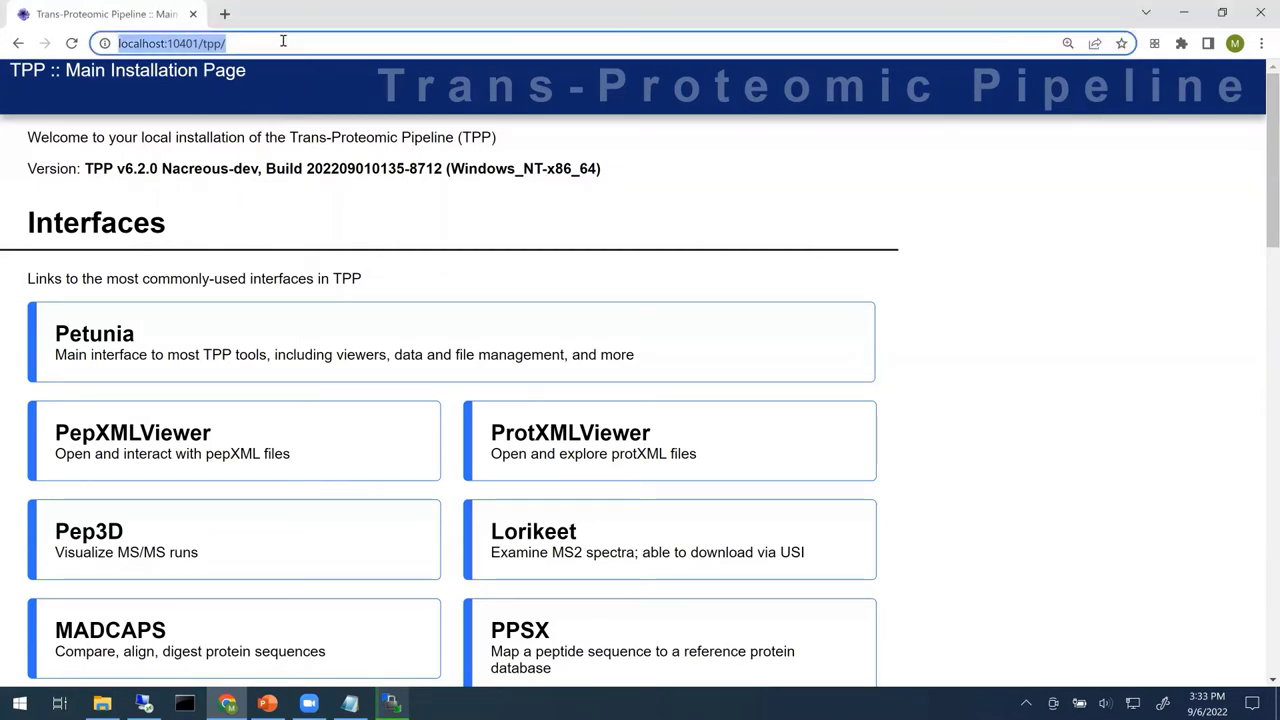
{"action": "left_click", "coordinate": [1156, 452]}
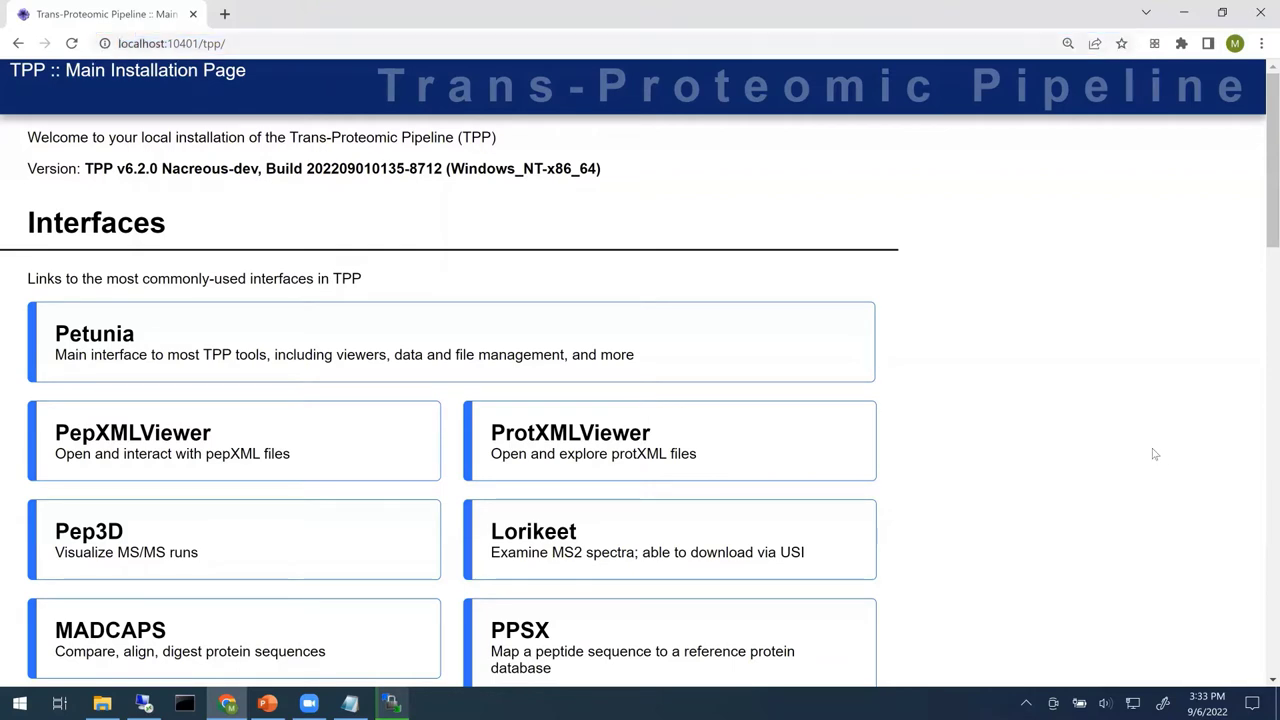
{"action": "left_click", "coordinate": [314, 340]}
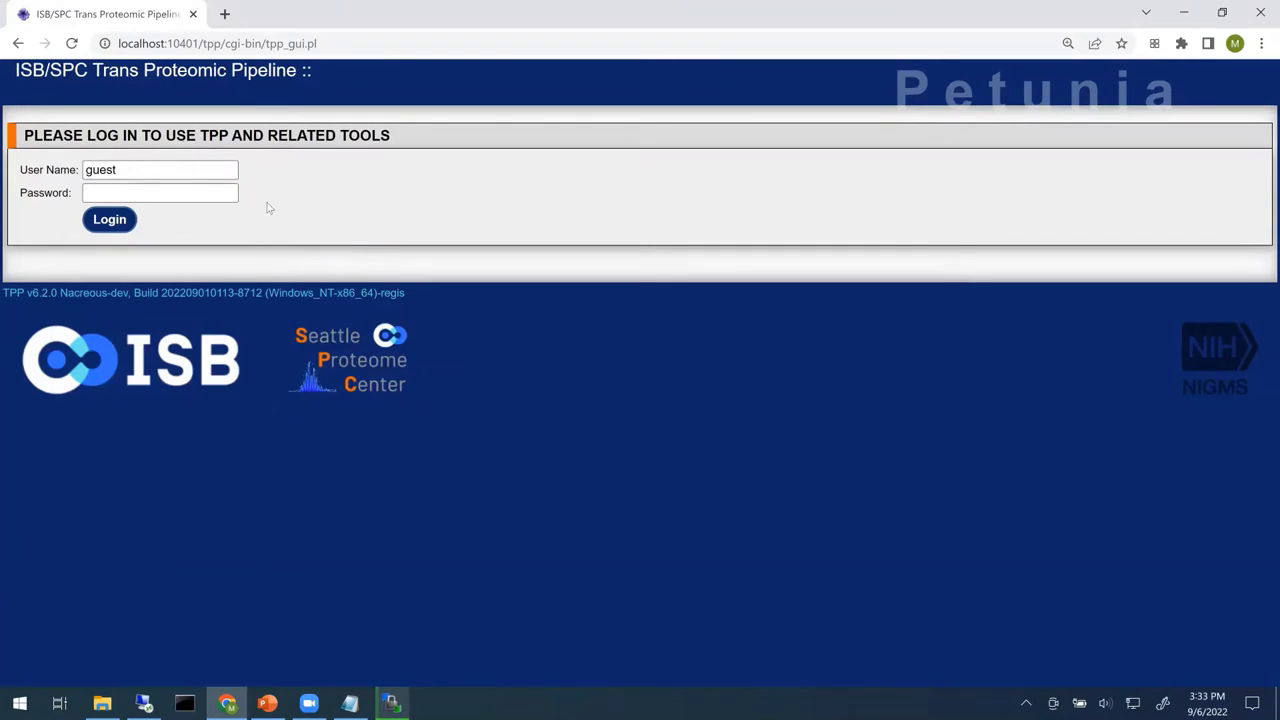
{"action": "left_click", "coordinate": [210, 195]}
{"action": "type", "text": "gues"}
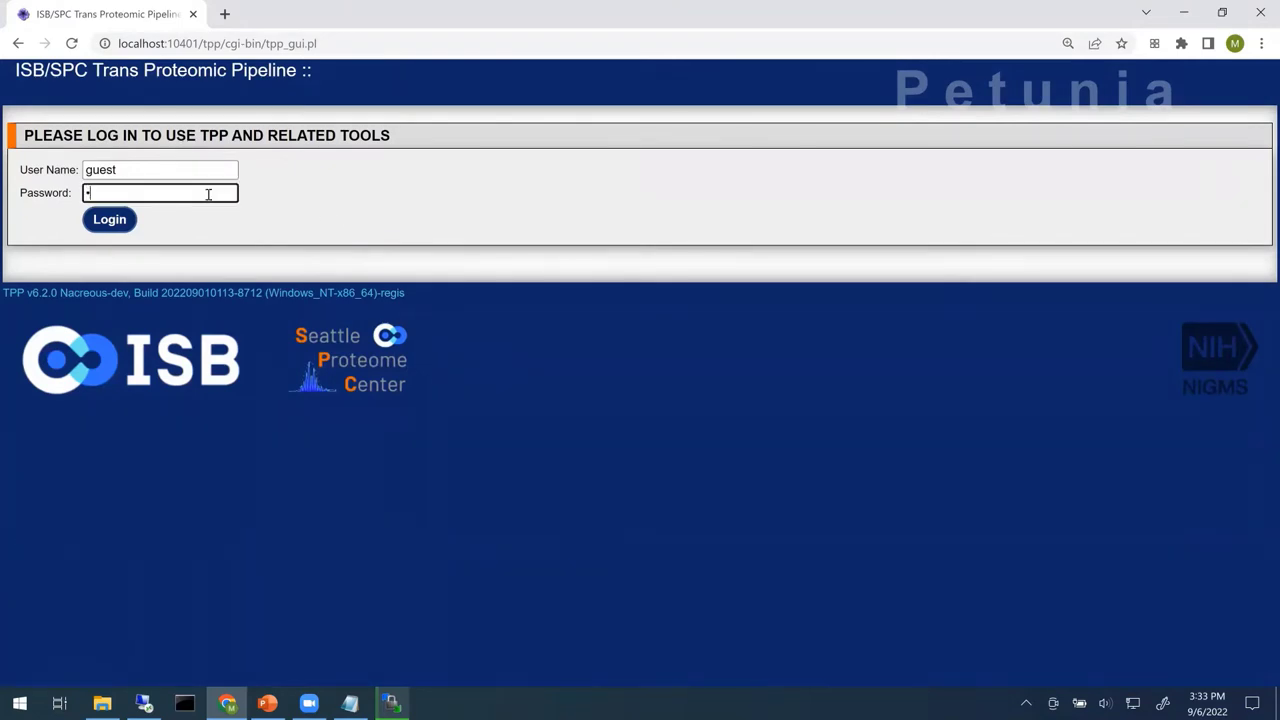
{"action": "type", "text": "t"}
{"action": "key", "text": "Return"}
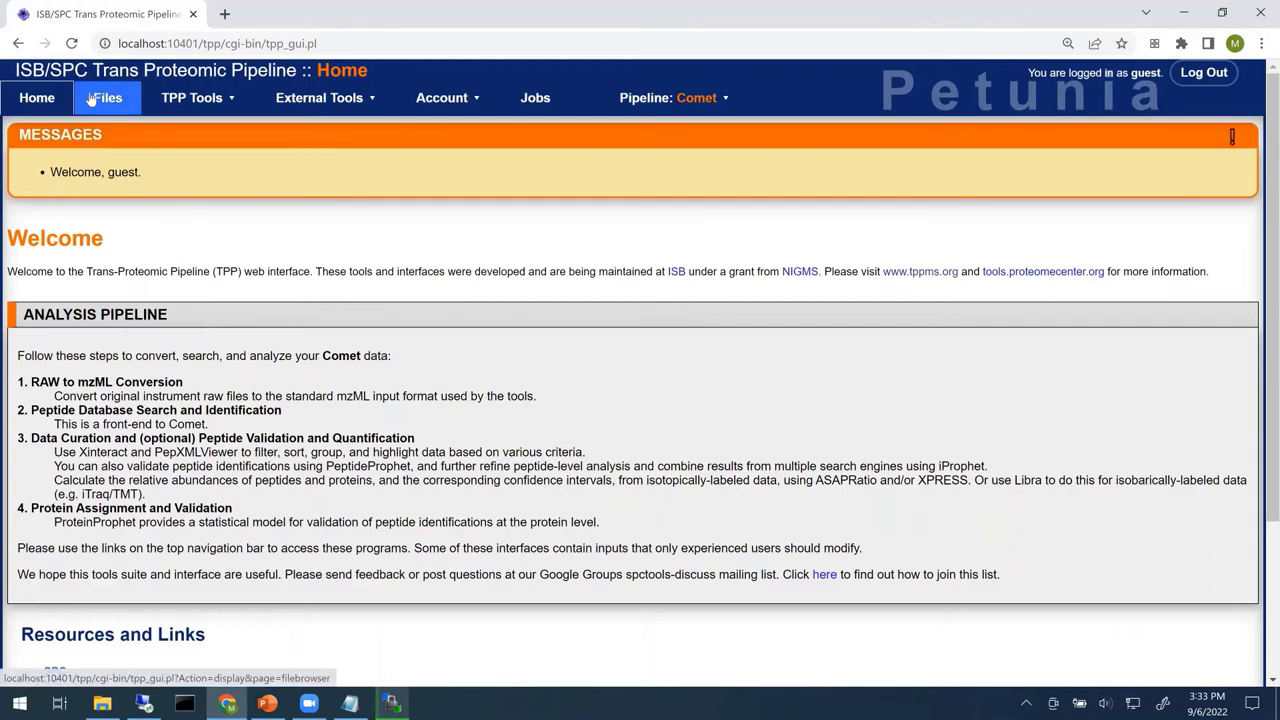
- Check the Pipeline options, then open TPP Tools > Analysis Pipeline > Generate mzML
{"action": "left_click", "coordinate": [646, 97]}
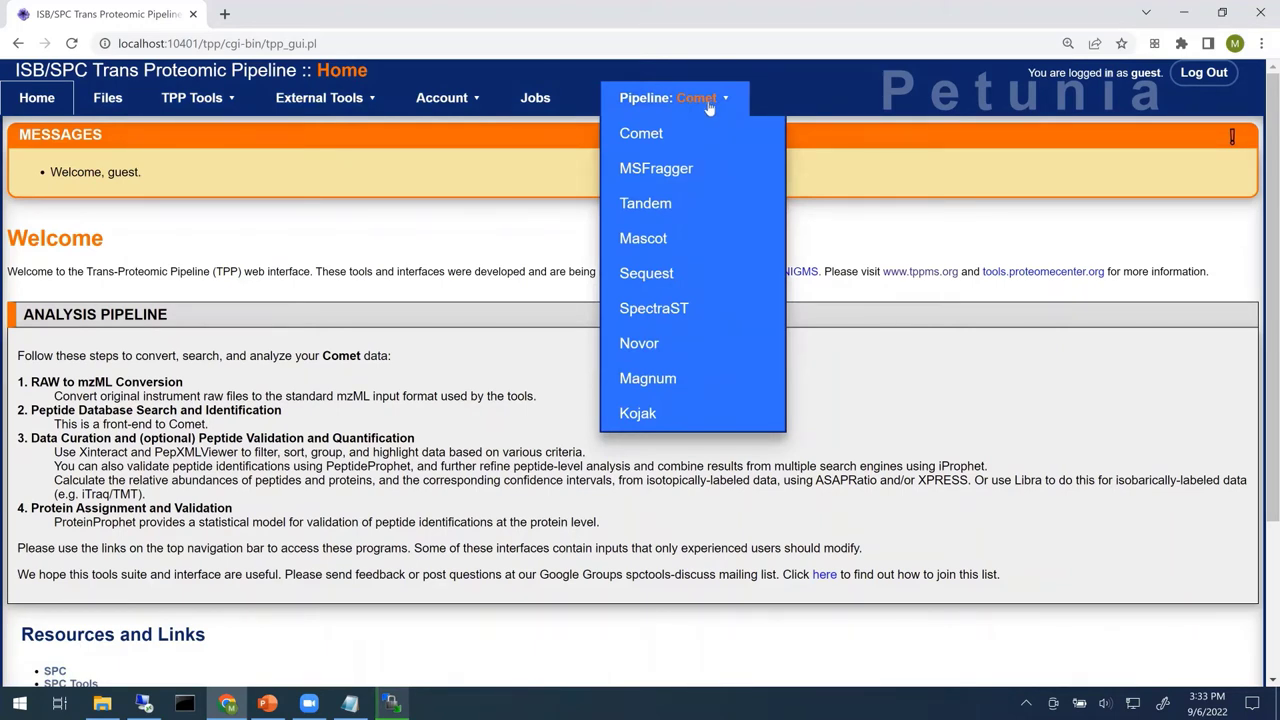
{"action": "left_click", "coordinate": [200, 100]}
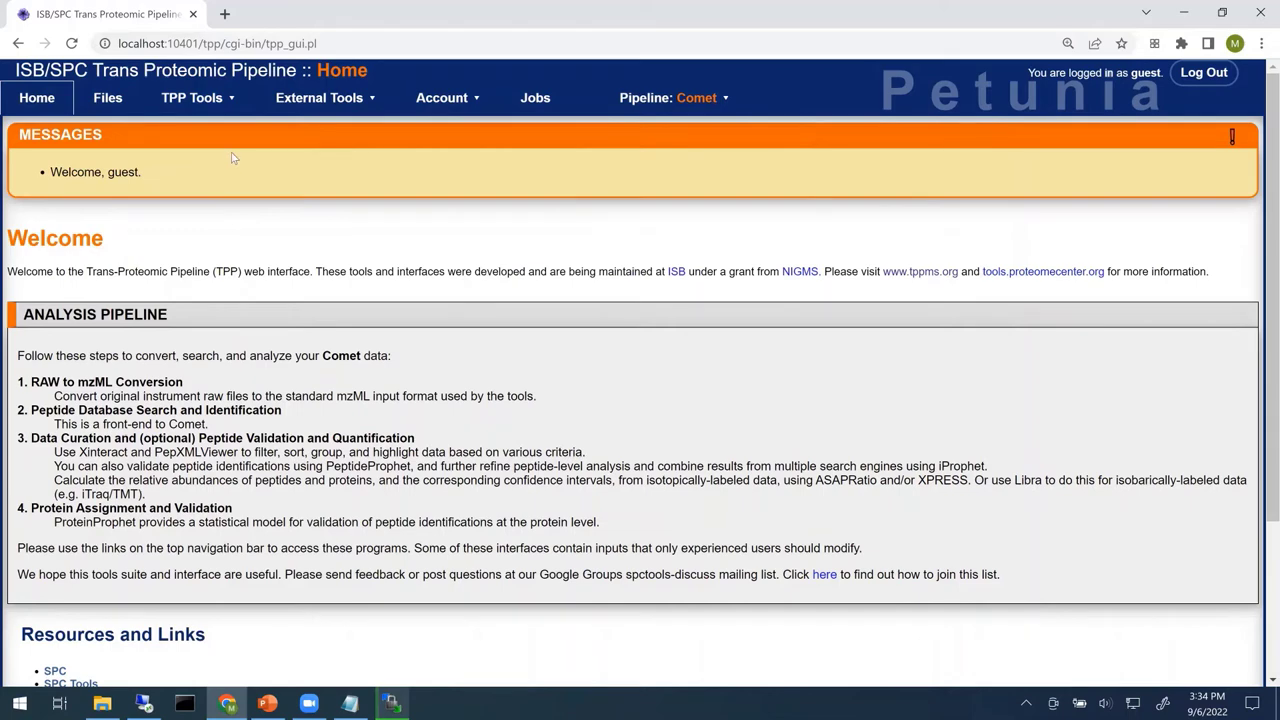
{"action": "mouse_move", "coordinate": [229, 108]}
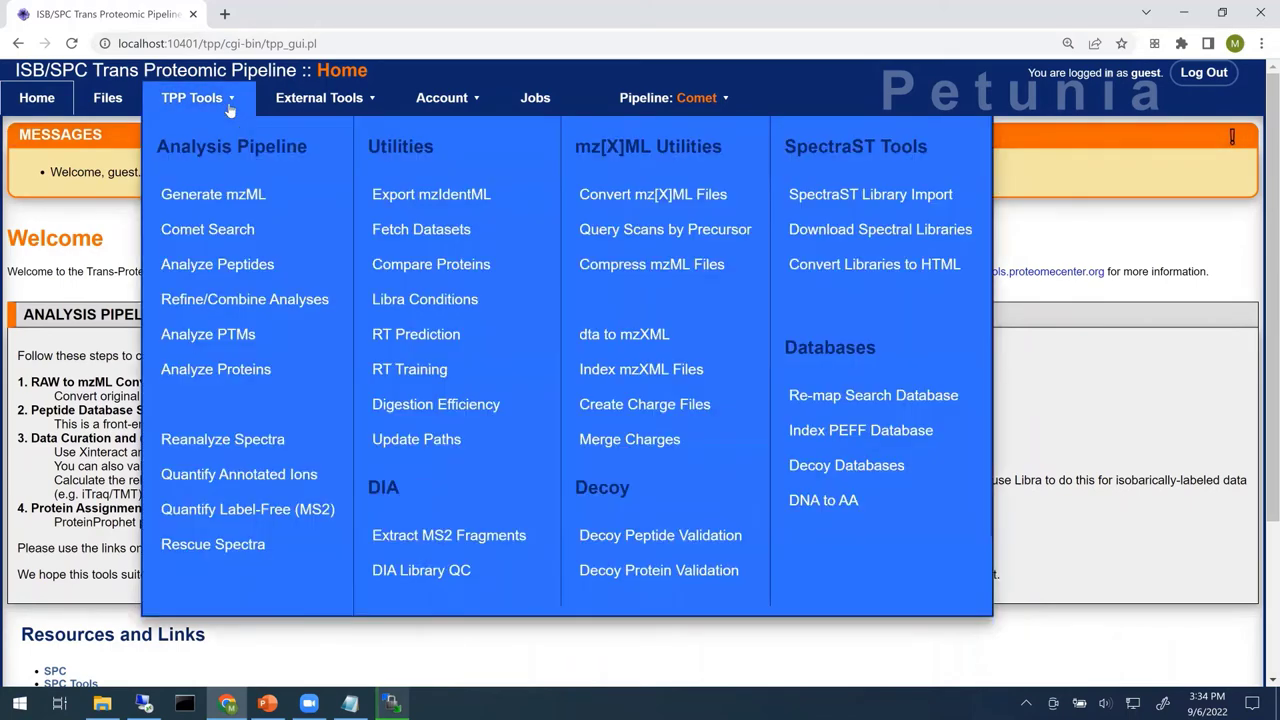
{"action": "left_click", "coordinate": [261, 197]}
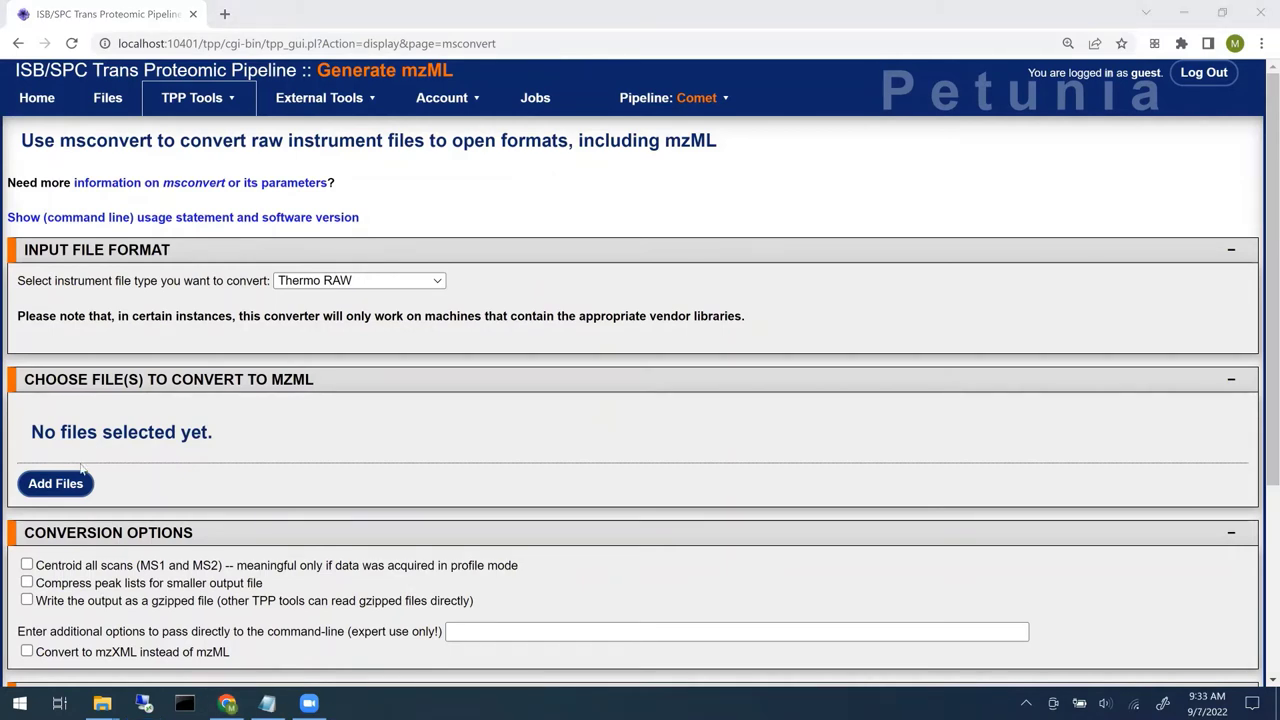
- Select all RAW files in c:/TPP/data/TPP_Tutorial/ and add them to the mzML conversion list
{"action": "left_click", "coordinate": [54, 484]}
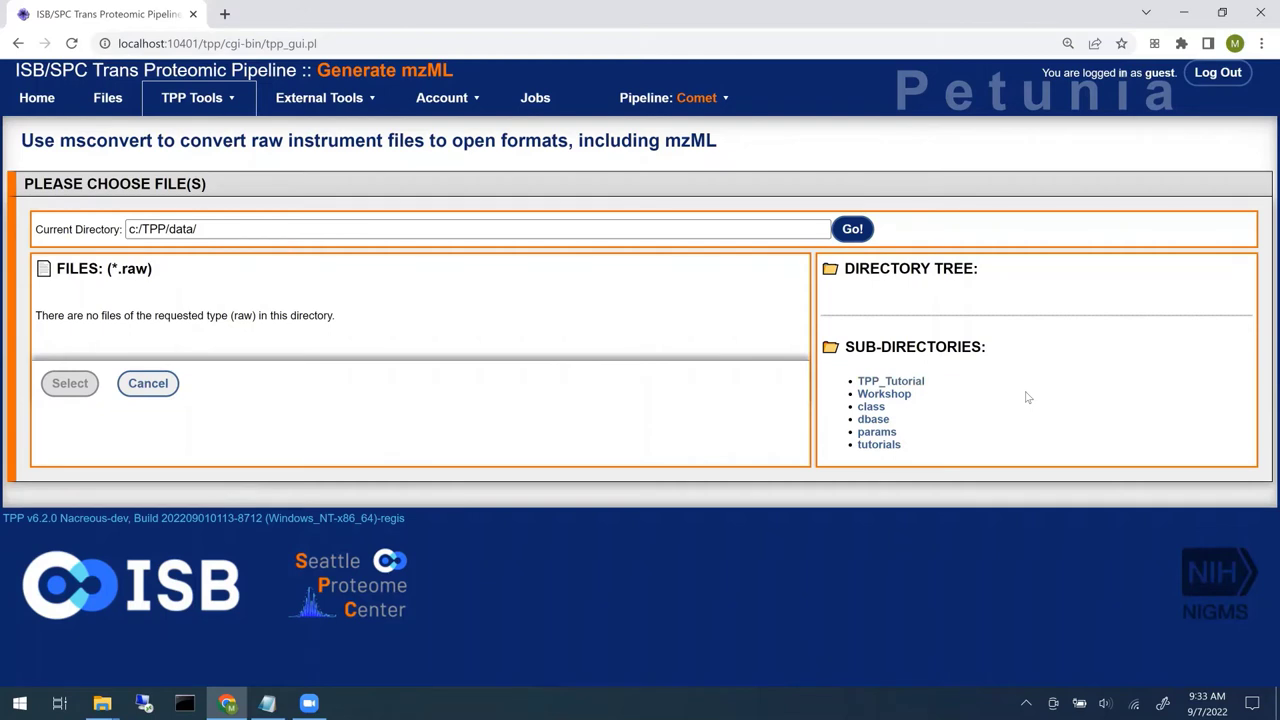
{"action": "left_click", "coordinate": [917, 381]}
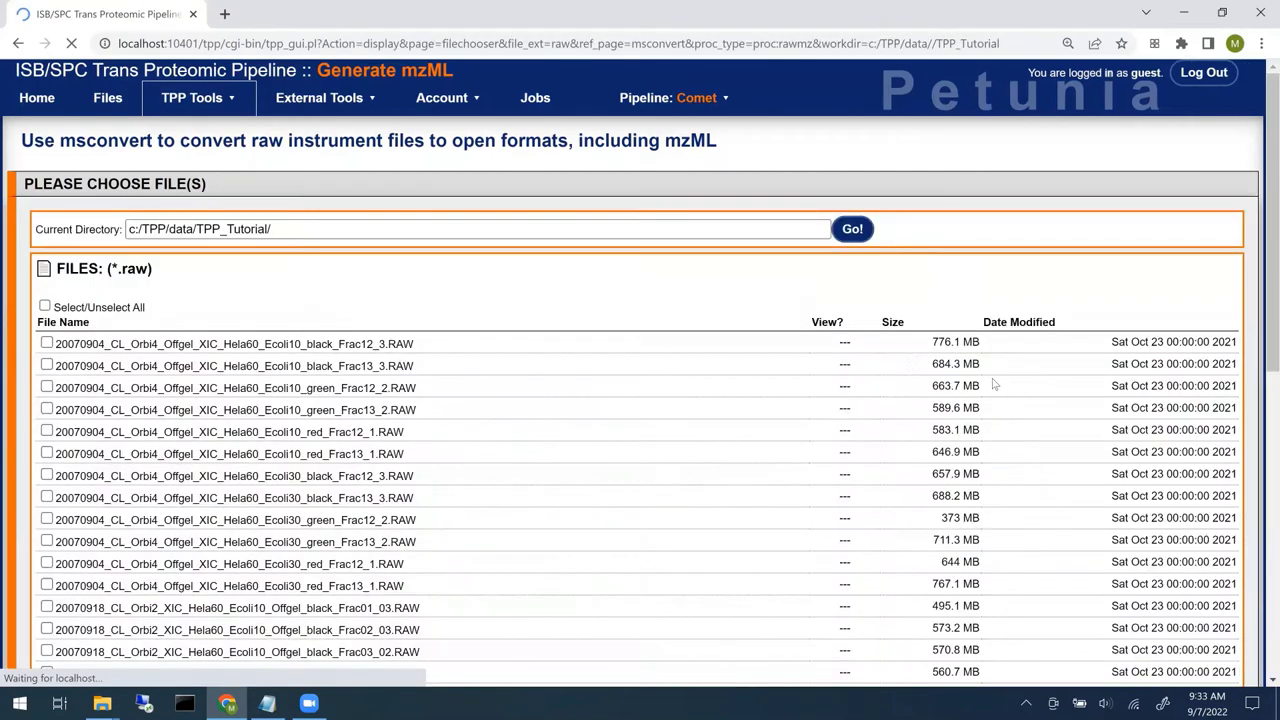
{"action": "left_click", "coordinate": [45, 309]}
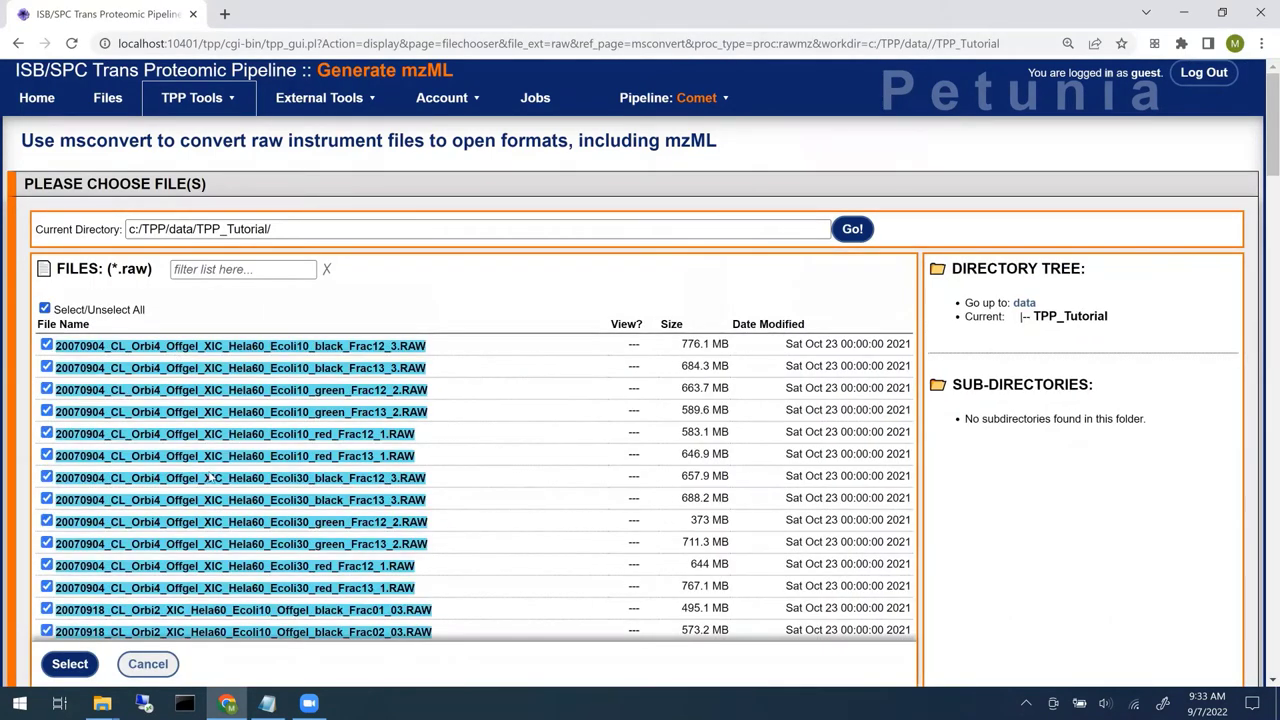
{"action": "left_click", "coordinate": [72, 670]}
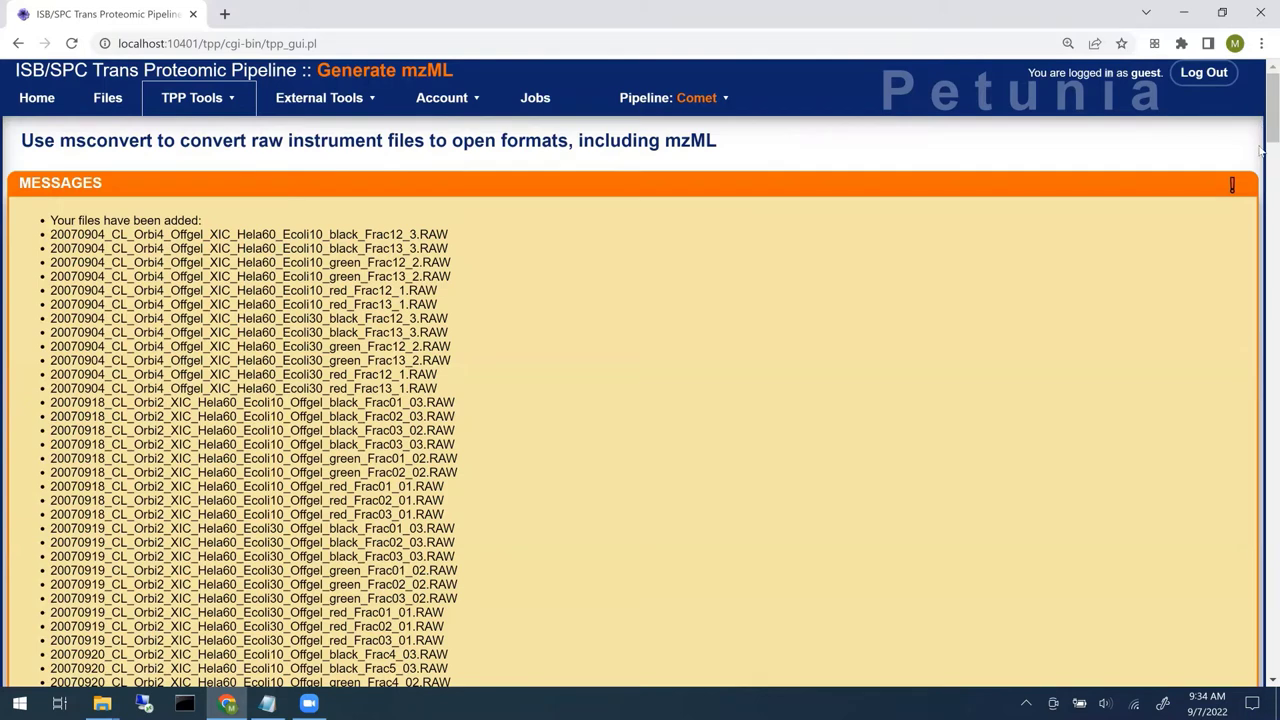
{"action": "scroll", "coordinate": [1252, 270], "scroll_direction": "down", "scroll_amount": 10}
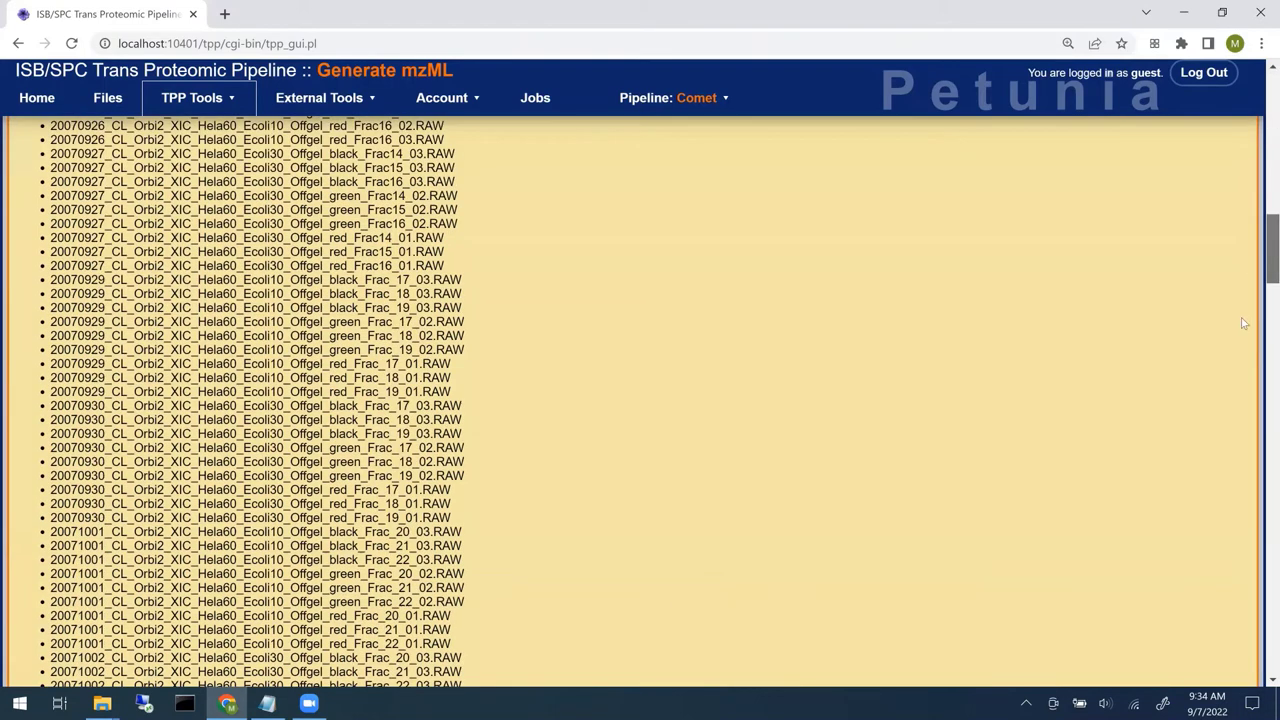
{"action": "scroll", "coordinate": [1241, 316], "scroll_direction": "down", "scroll_amount": 9}
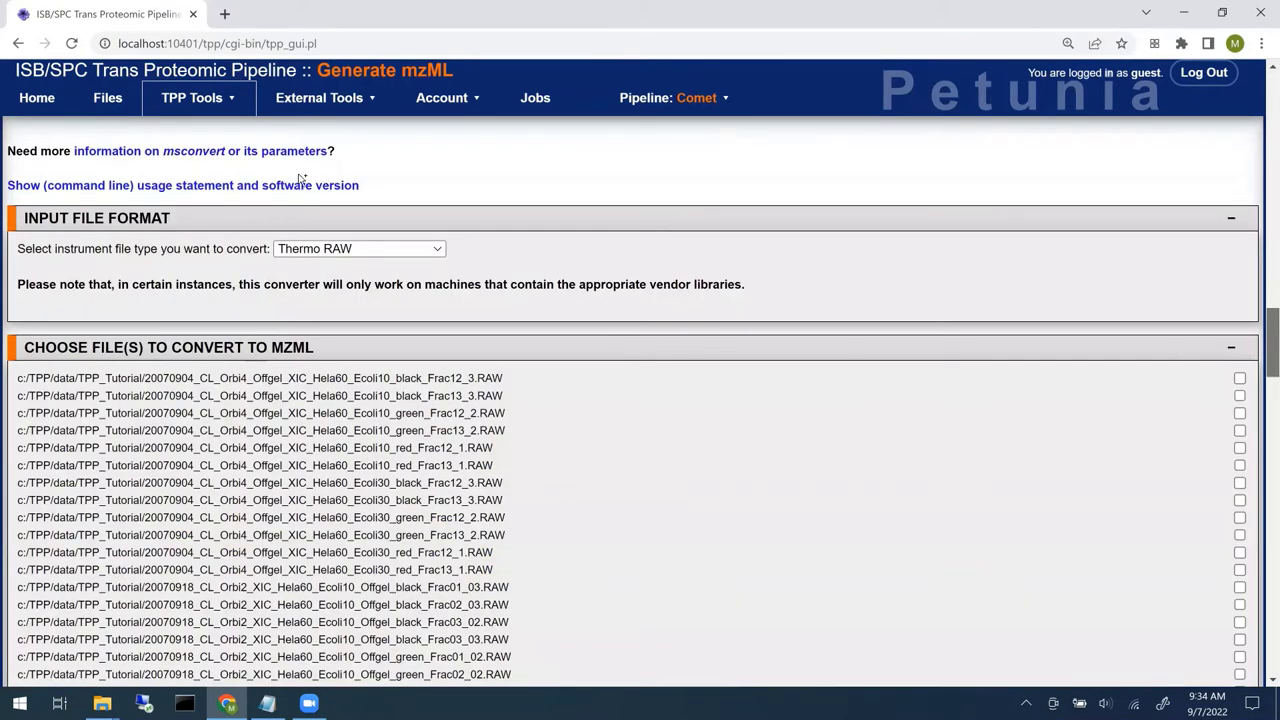
{"action": "scroll", "coordinate": [1262, 357], "scroll_direction": "down", "scroll_amount": 2}
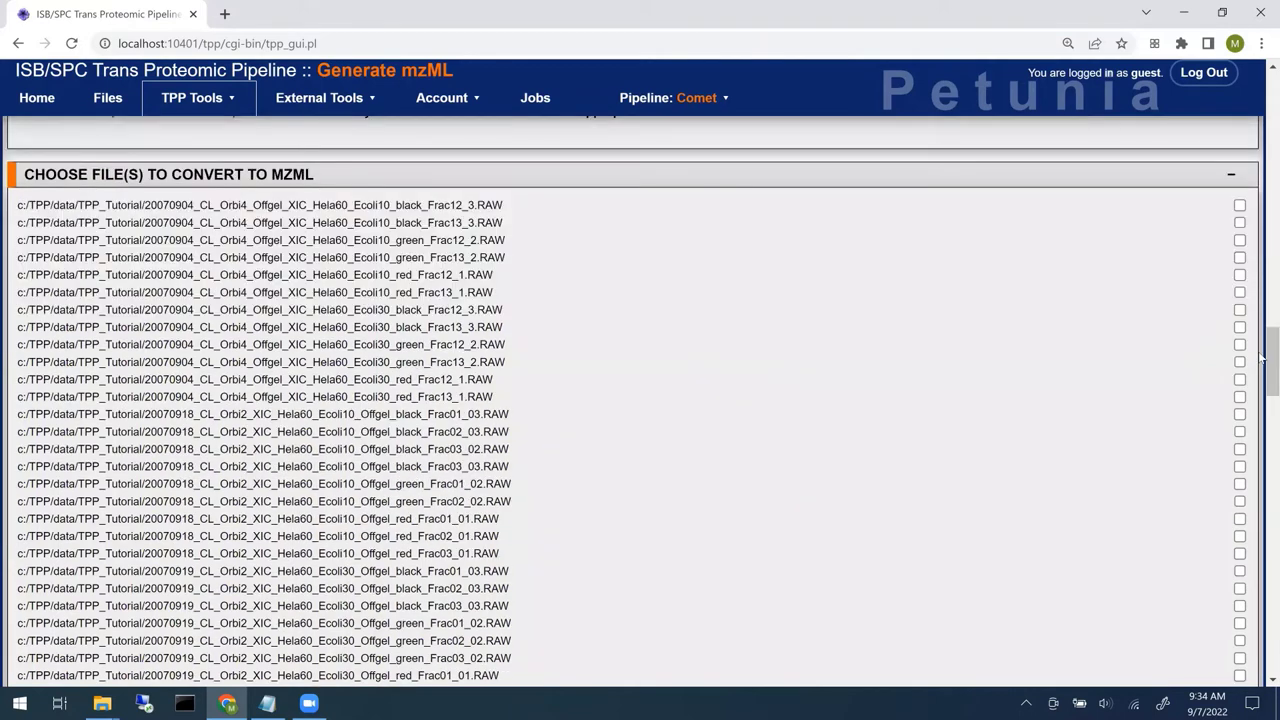
{"action": "scroll", "coordinate": [1262, 470], "scroll_direction": "down", "scroll_amount": 10}
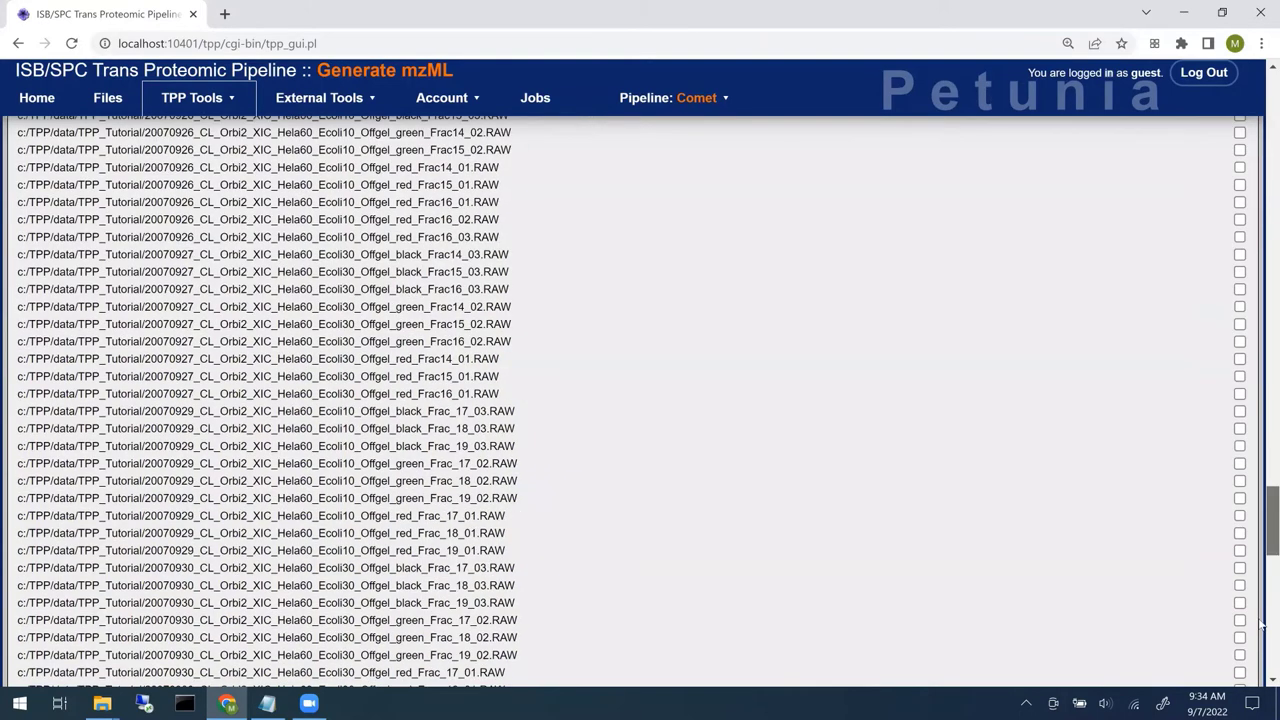
{"action": "scroll", "coordinate": [1262, 628], "scroll_direction": "down", "scroll_amount": 10}
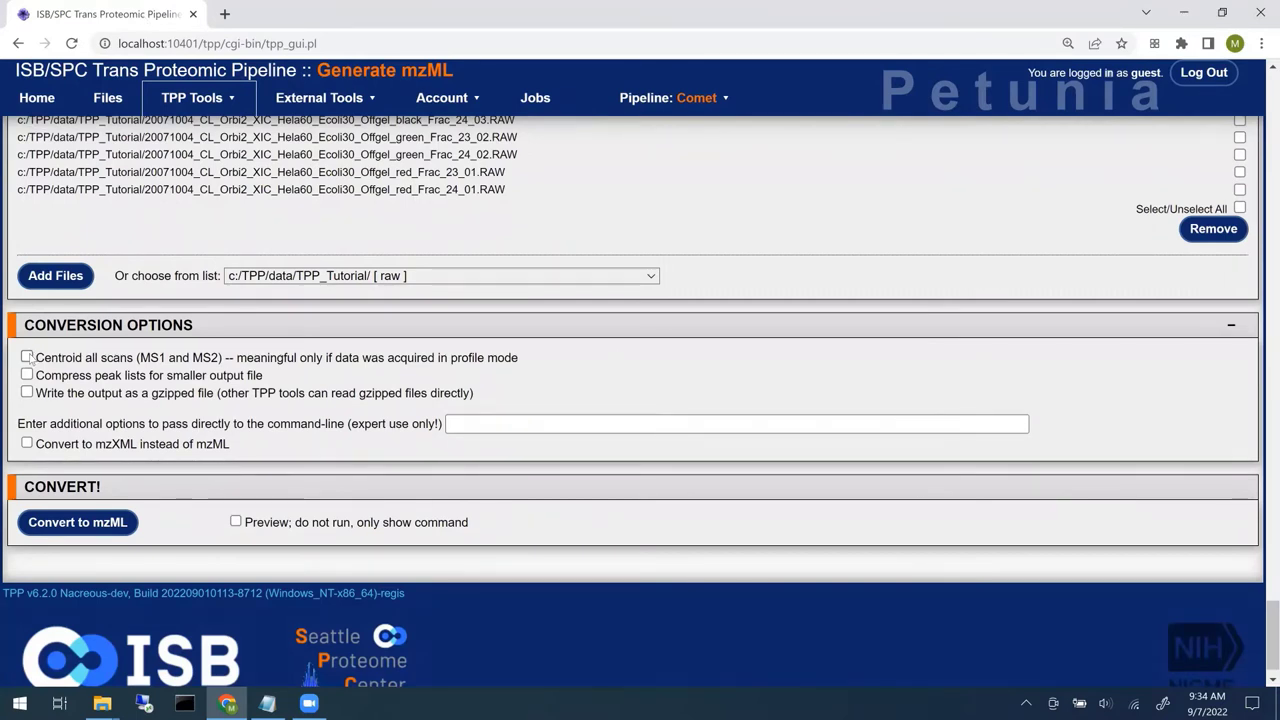
- Enable Centroid, Compress peak lists and gzipped output, and add --filter "zeroSamples removeExtra" as expert options
{"action": "triple_click", "coordinate": [27, 357]}
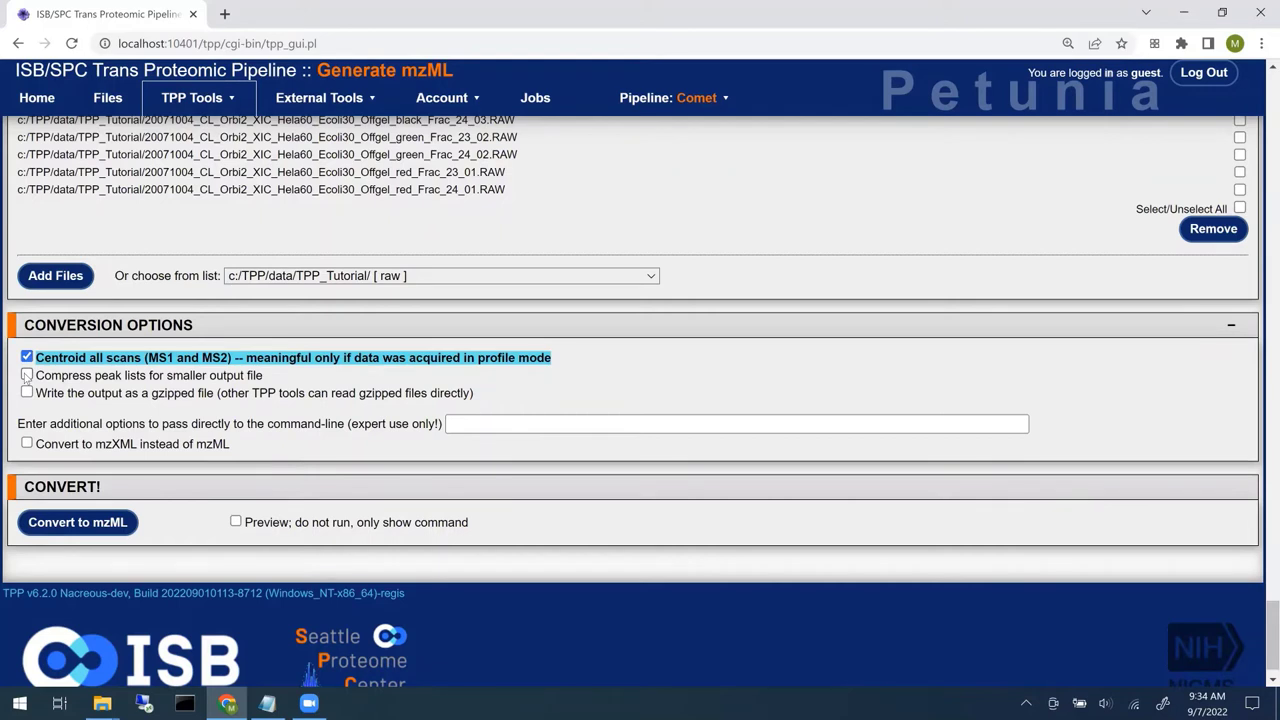
{"action": "left_click", "coordinate": [27, 375]}
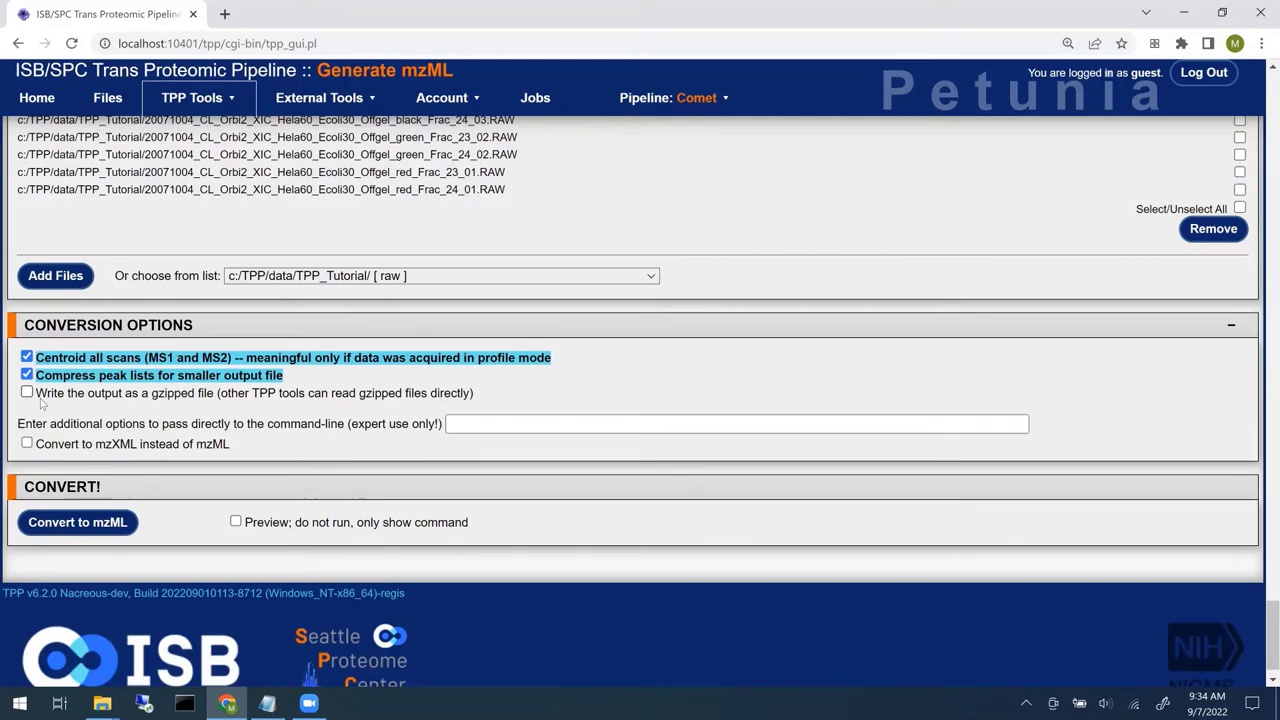
{"action": "left_click", "coordinate": [27, 393]}
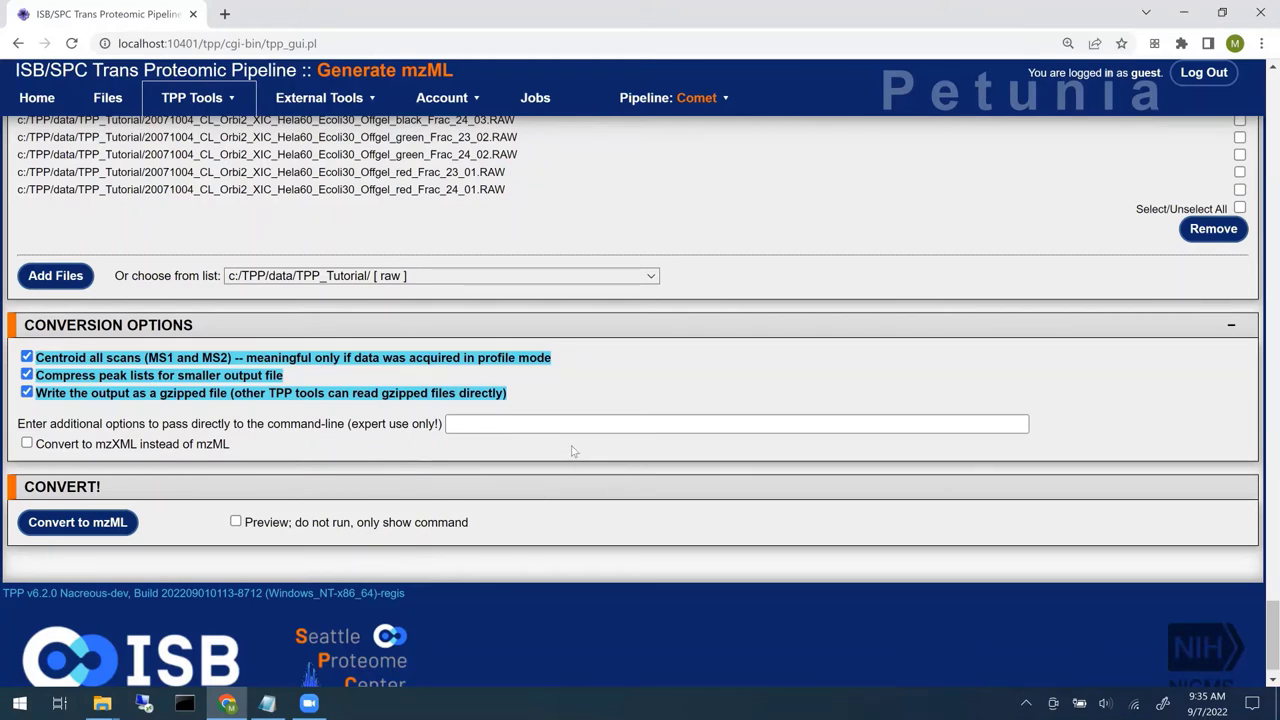
{"action": "left_click", "coordinate": [604, 421]}
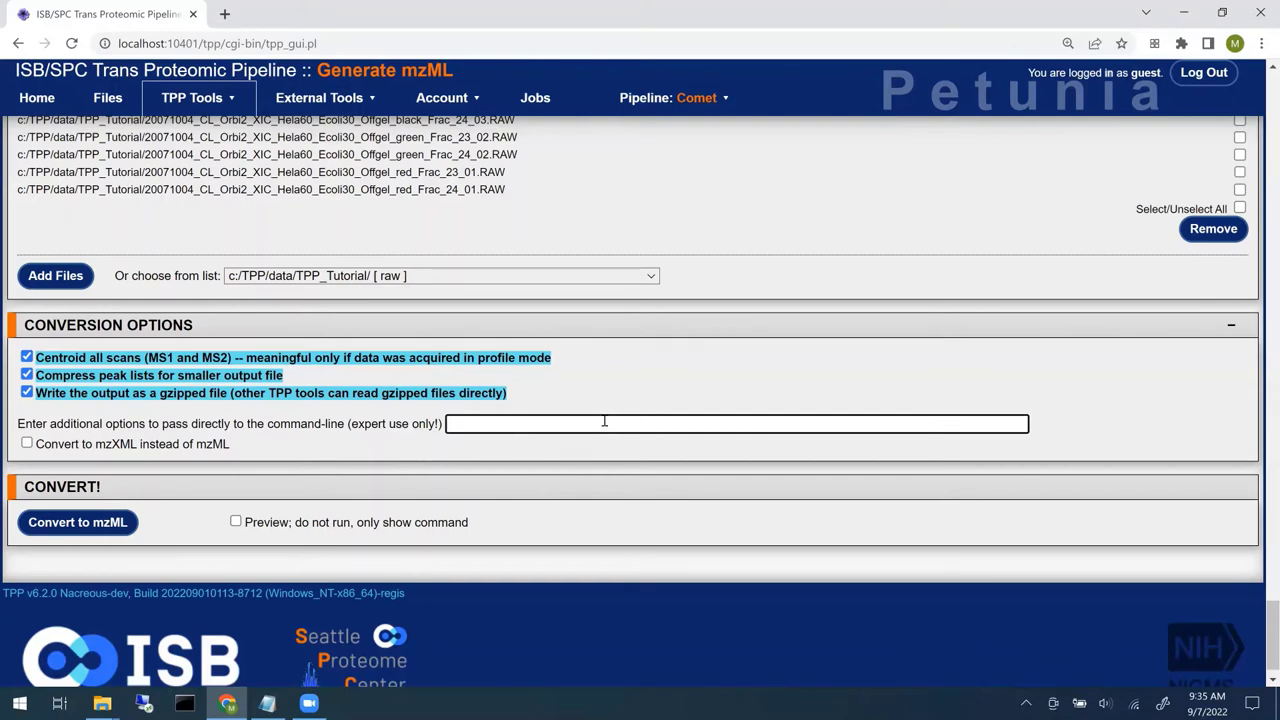
{"action": "type", "text": "--filter \"zeroSamples remove"}
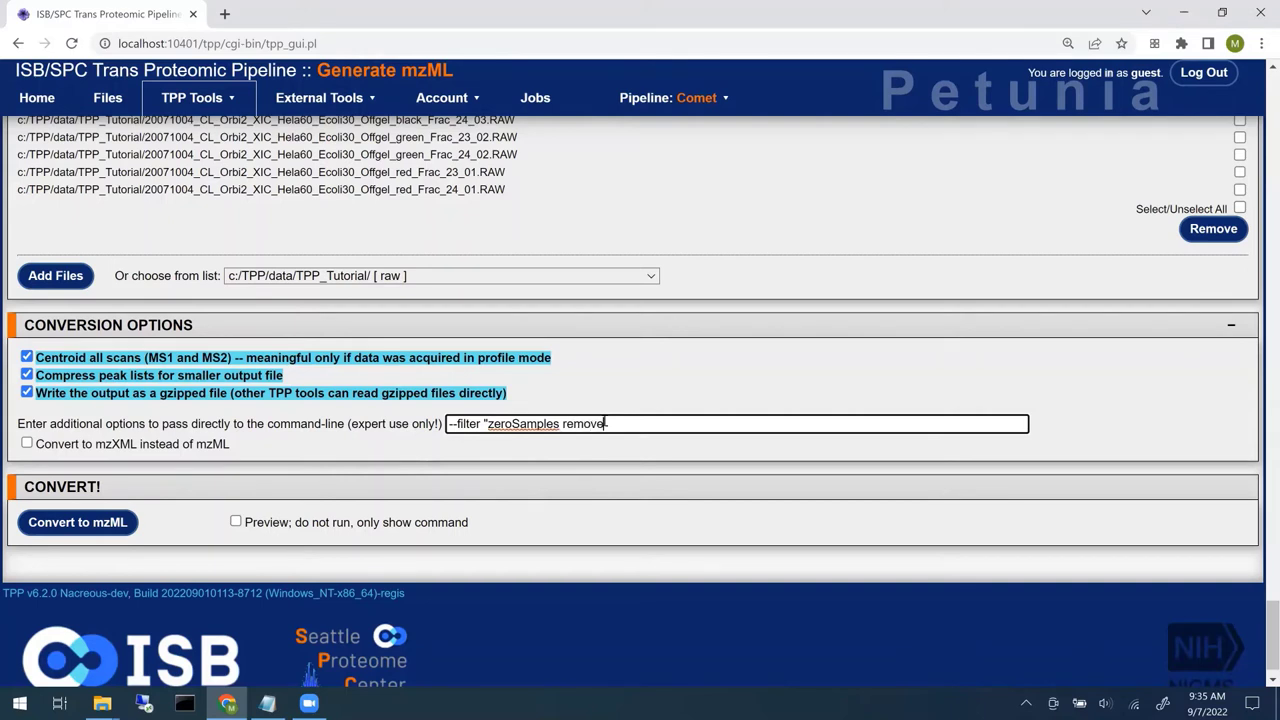
{"action": "type", "text": "Extra\""}
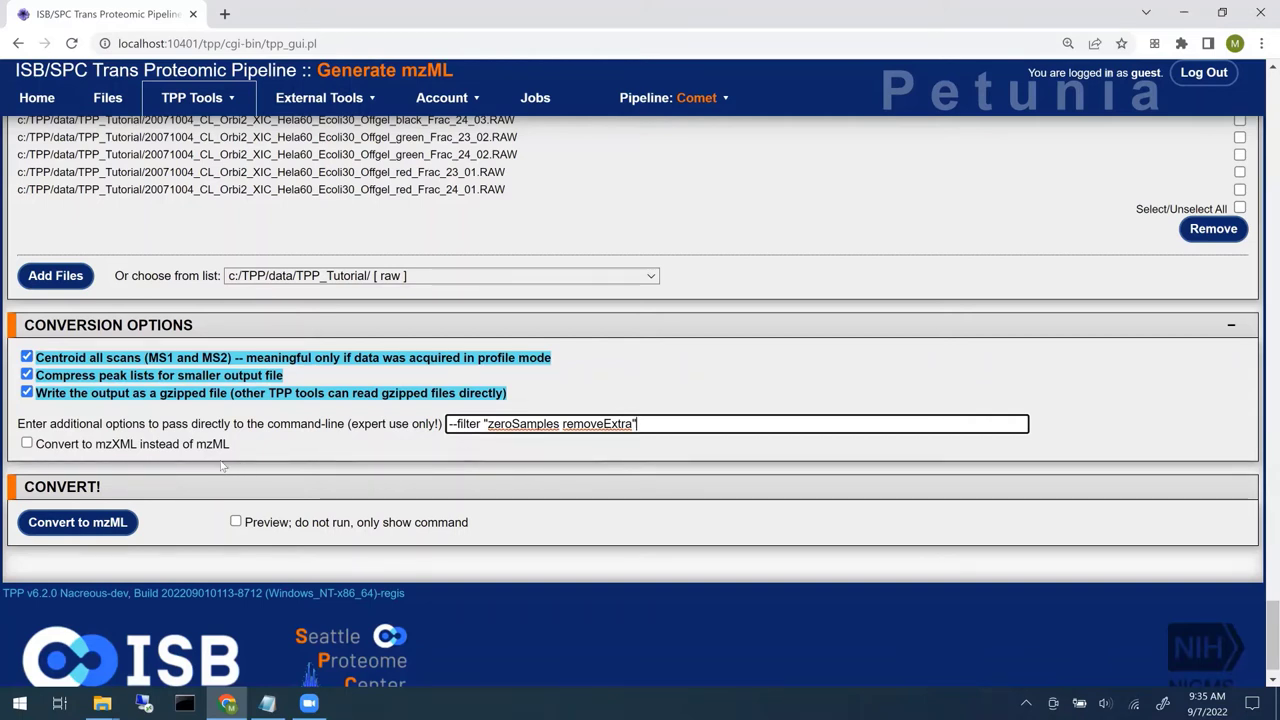
- Start the Convert to mzML job and refresh the Jobs page to review its command output
{"action": "left_click", "coordinate": [75, 530]}
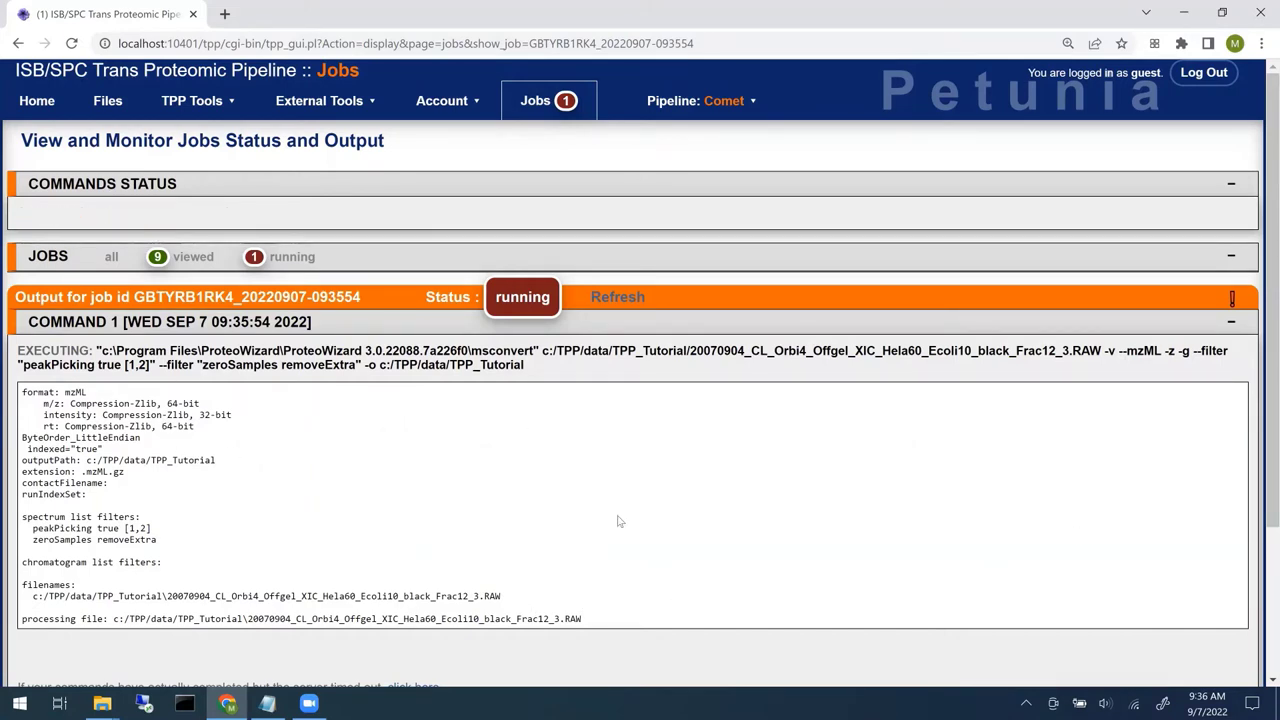
{"action": "left_click", "coordinate": [621, 303]}
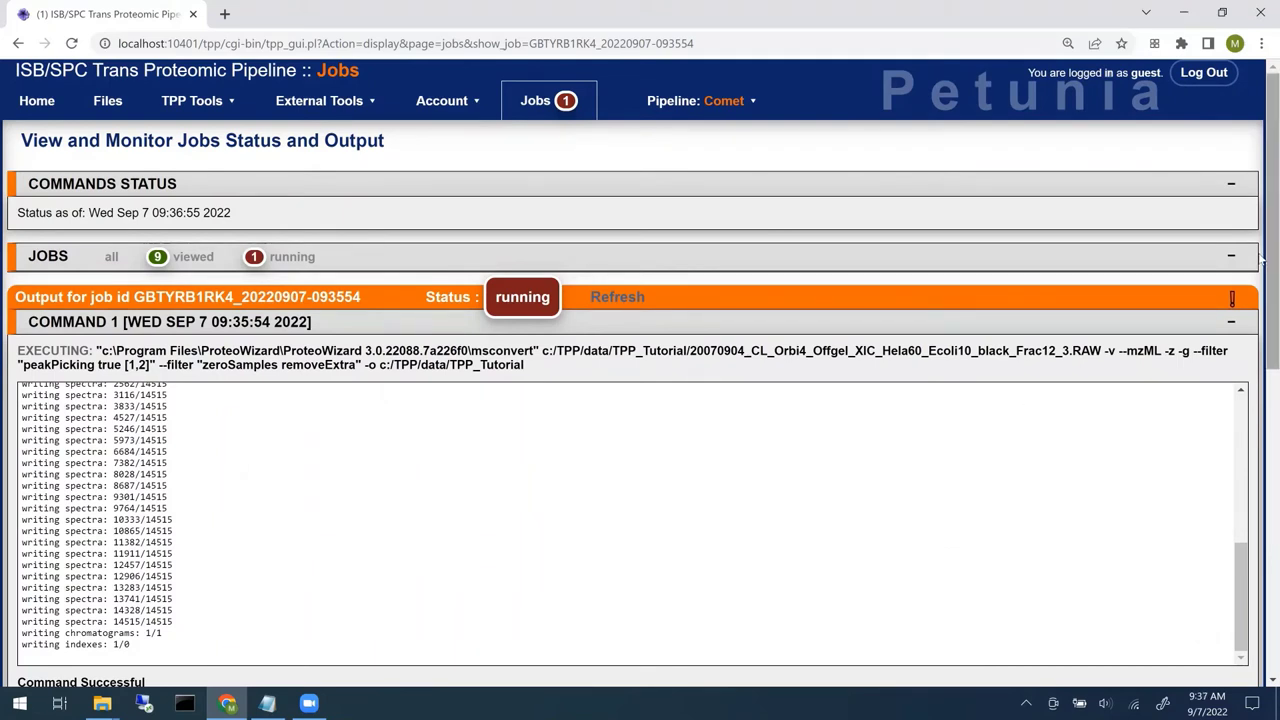
{"action": "left_click_drag", "start_coordinate": [1261, 258], "coordinate": [1261, 378]}
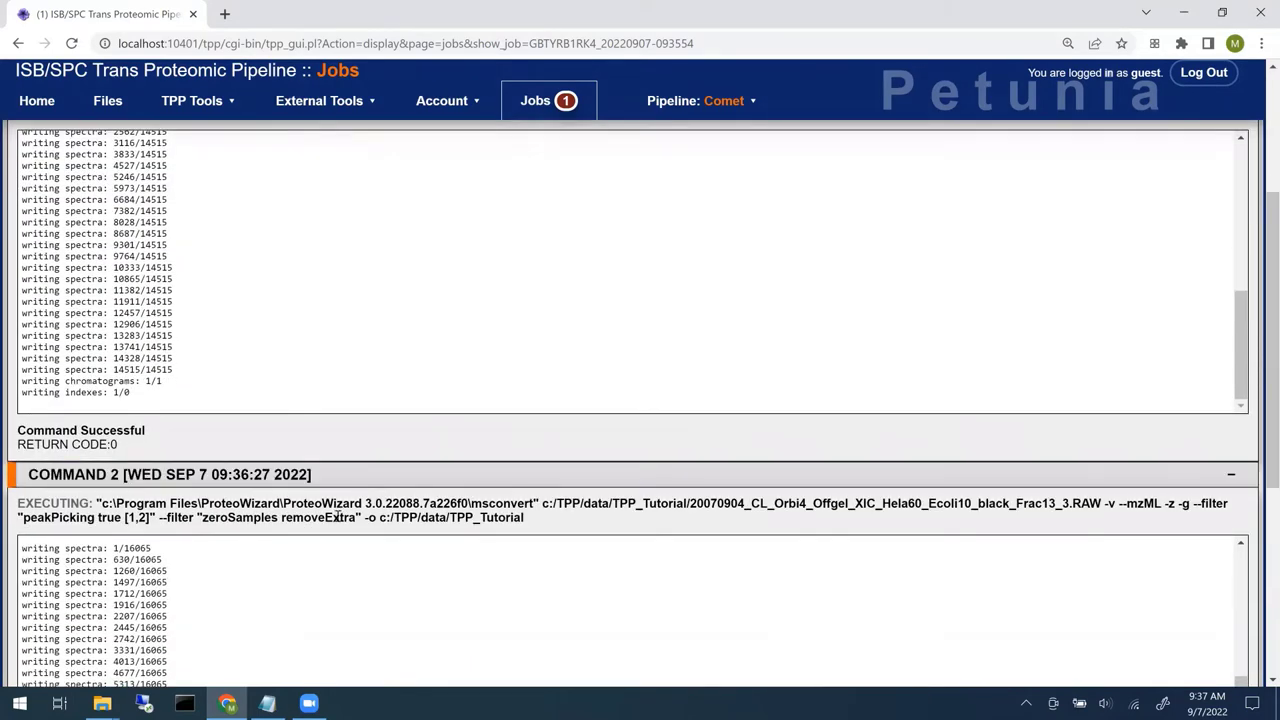
{"action": "scroll", "coordinate": [1262, 612], "scroll_direction": "down", "scroll_amount": 1}
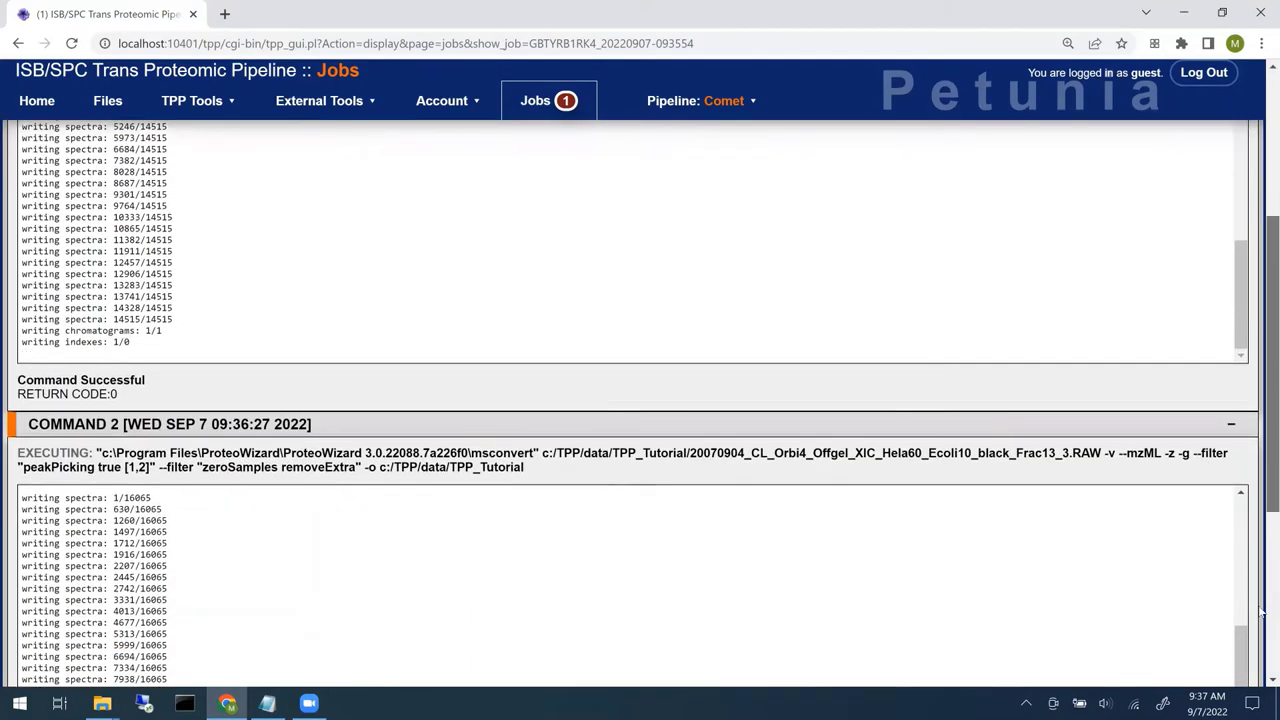
{"action": "scroll", "coordinate": [1262, 612], "scroll_direction": "down", "scroll_amount": 3}
{"action": "scroll", "coordinate": [1262, 668], "scroll_direction": "down", "scroll_amount": 1}
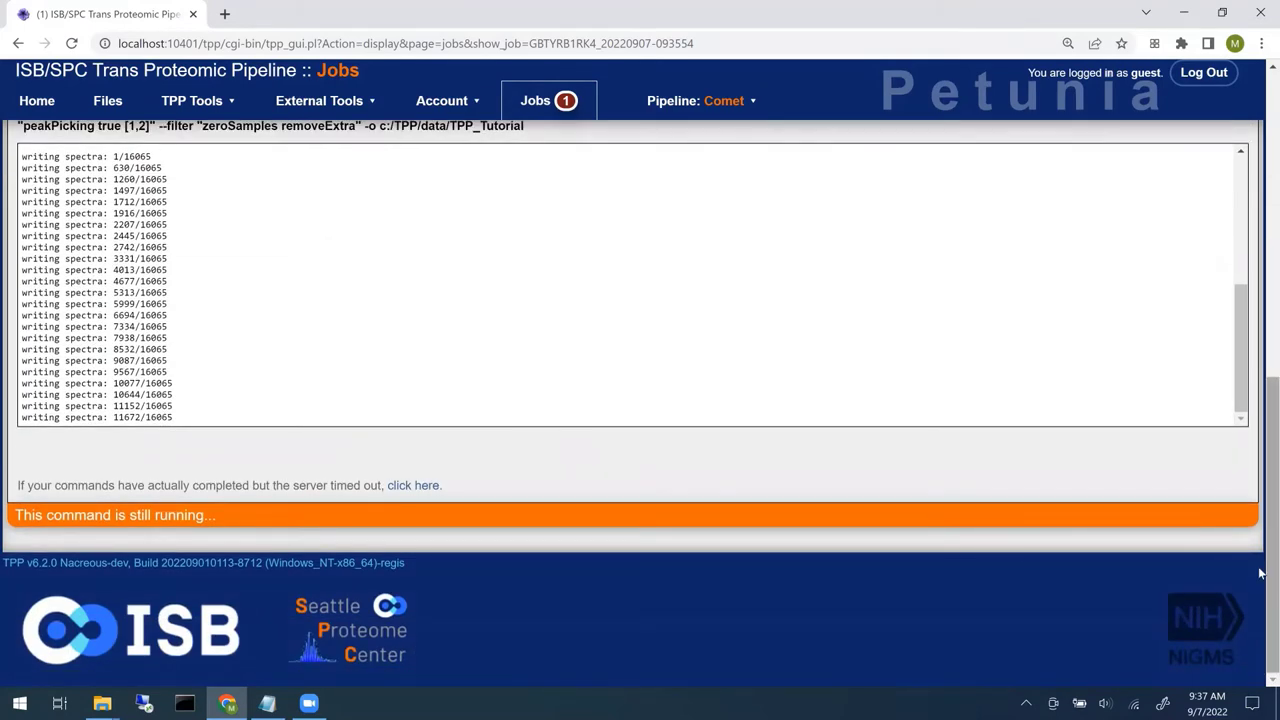
{"action": "scroll", "coordinate": [1260, 567], "scroll_direction": "up", "scroll_amount": 5}
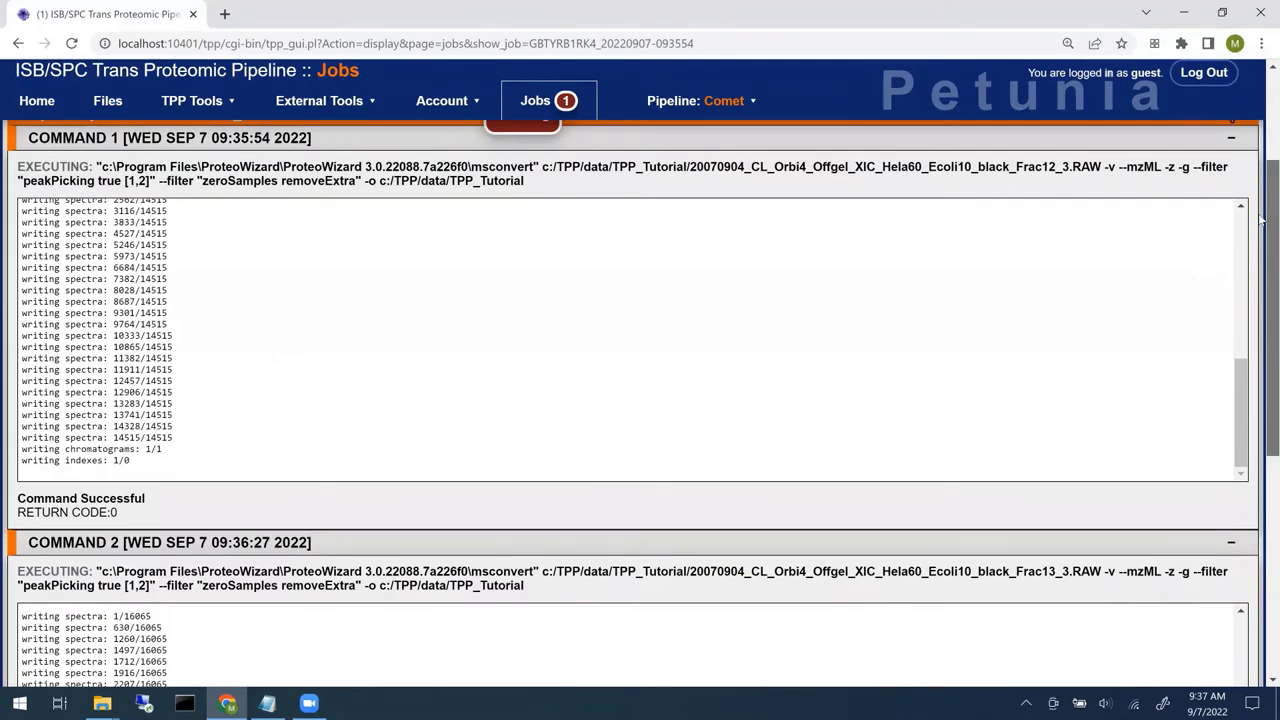
{"action": "scroll", "coordinate": [1262, 220], "scroll_direction": "up", "scroll_amount": 2}
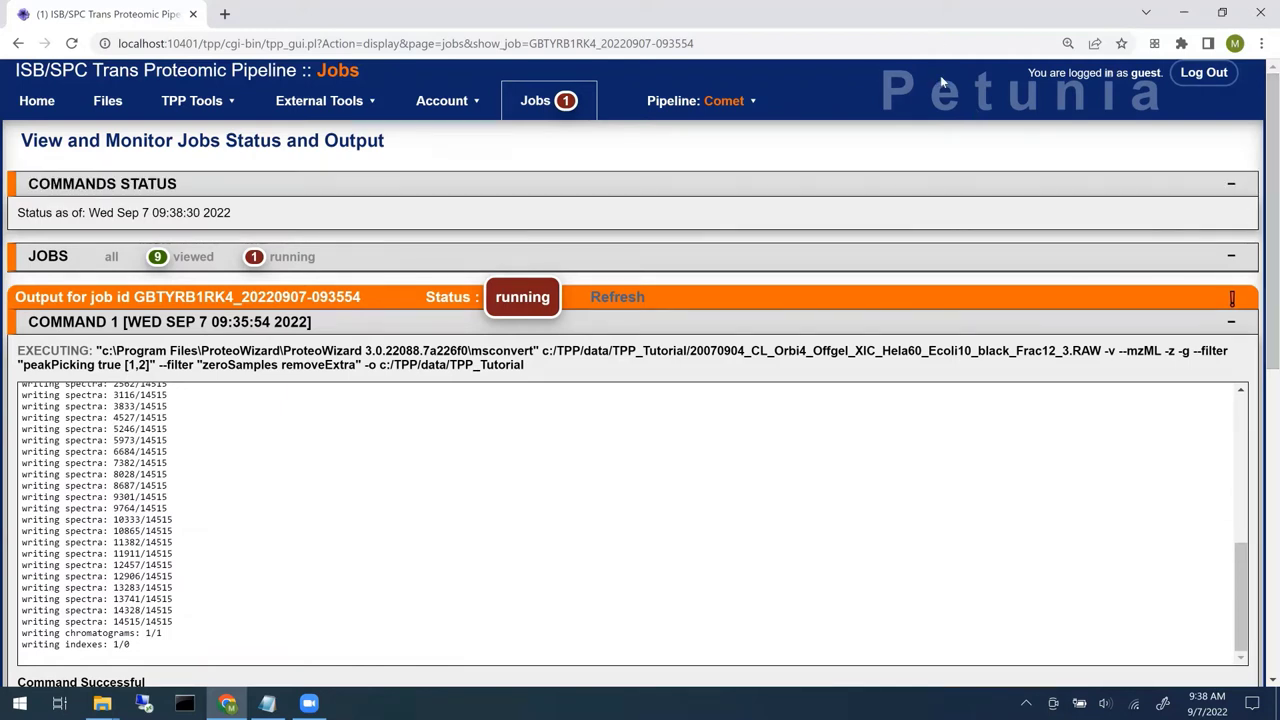
- Browse the Files list for the gzipped mzML outputs, then go to the Jobs page
{"action": "left_click", "coordinate": [108, 101]}
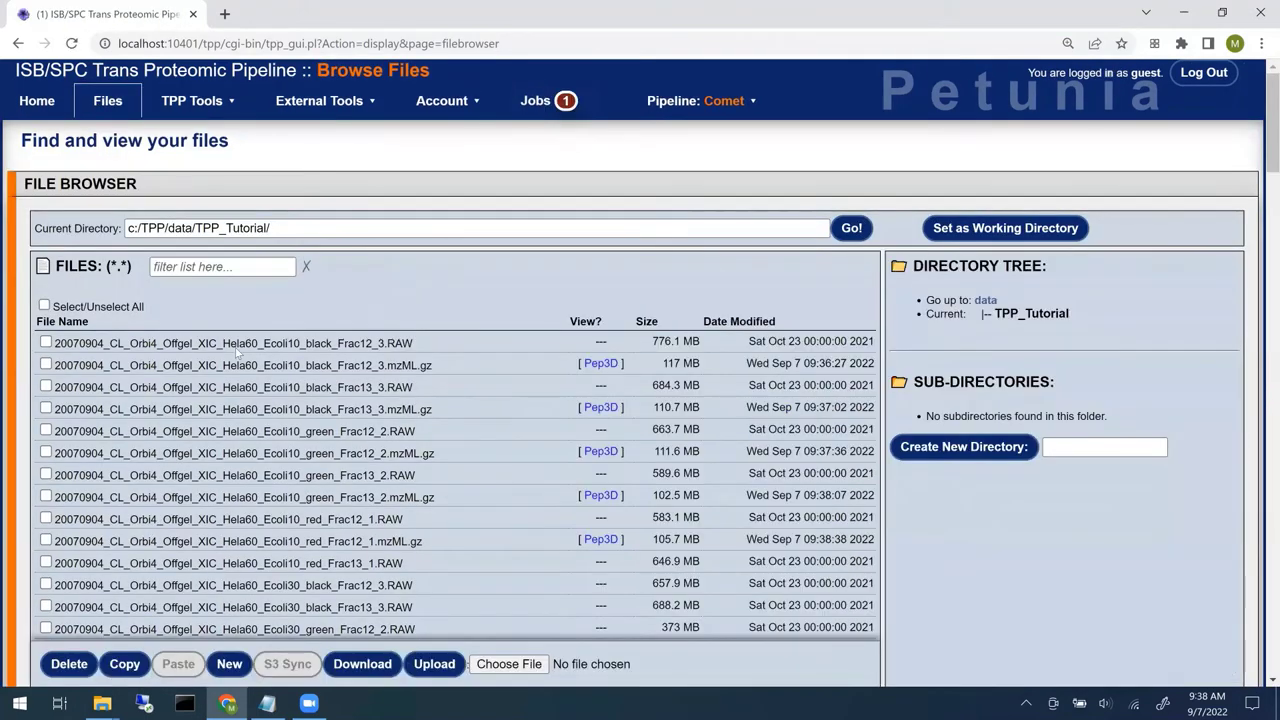
{"action": "scroll", "coordinate": [268, 347], "scroll_direction": "down", "scroll_amount": 1}
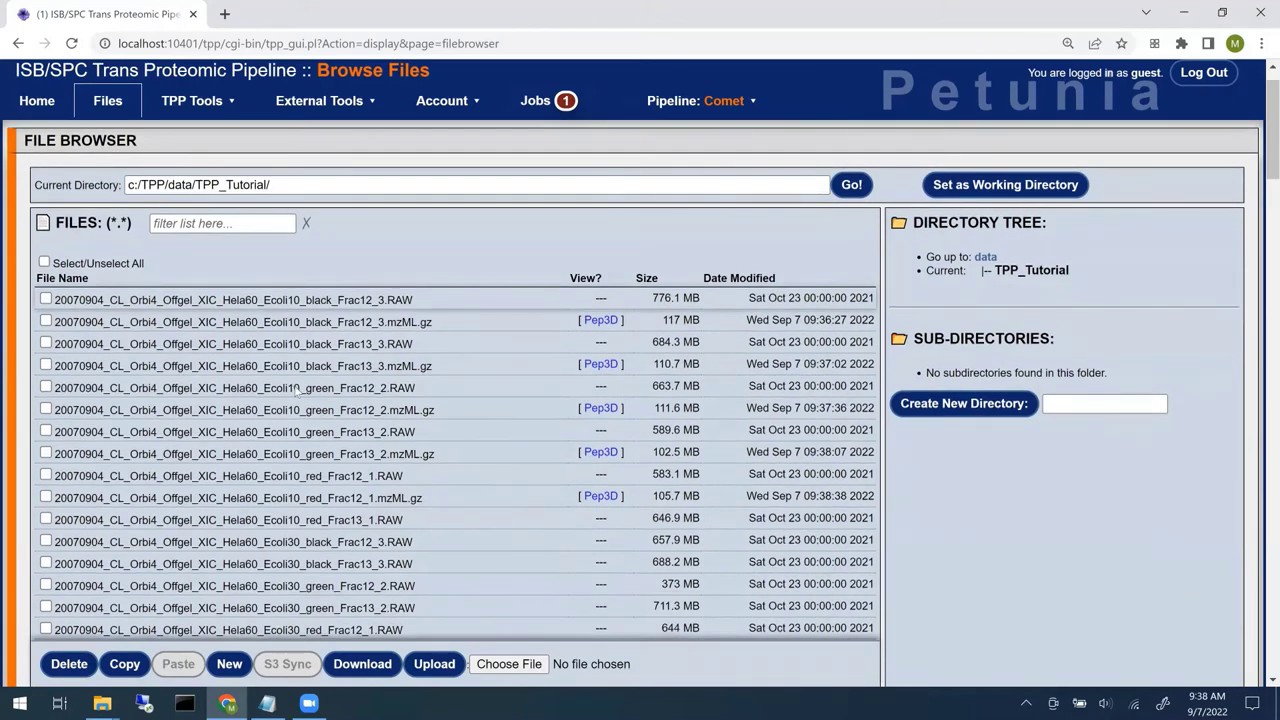
{"action": "scroll", "coordinate": [1260, 366], "scroll_direction": "down", "scroll_amount": 10}
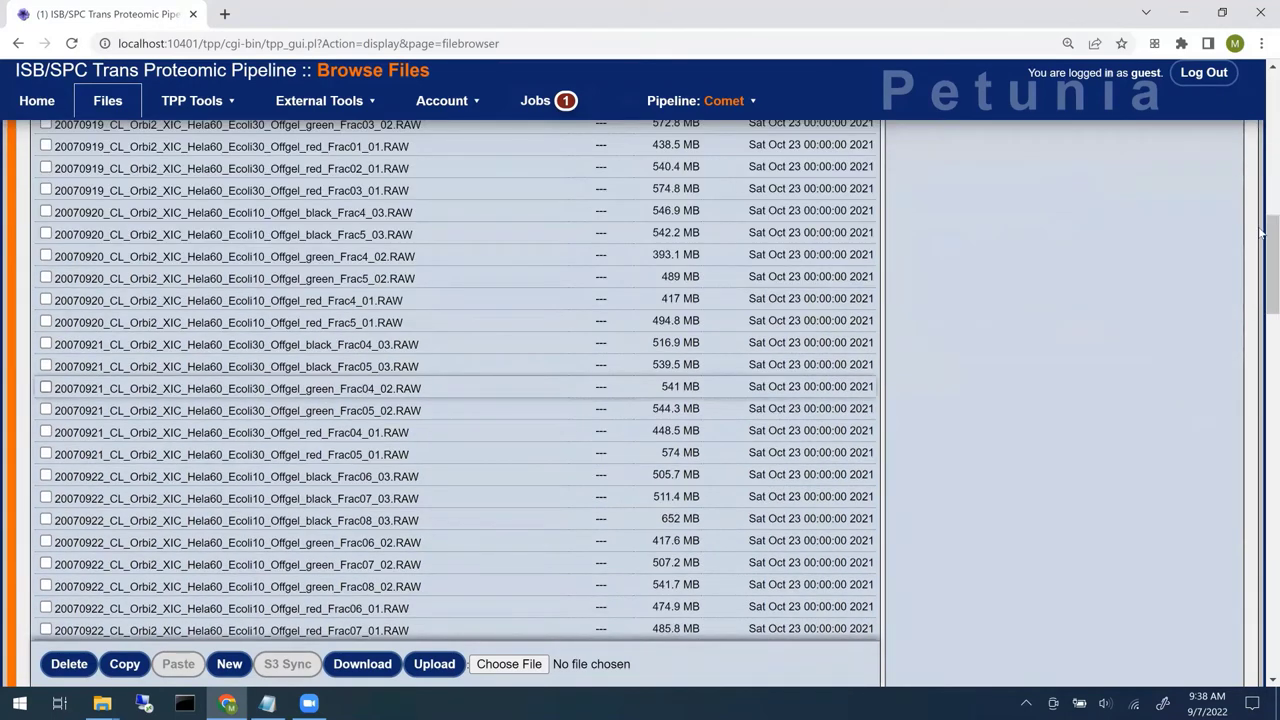
{"action": "scroll", "coordinate": [1260, 172], "scroll_direction": "up", "scroll_amount": 10}
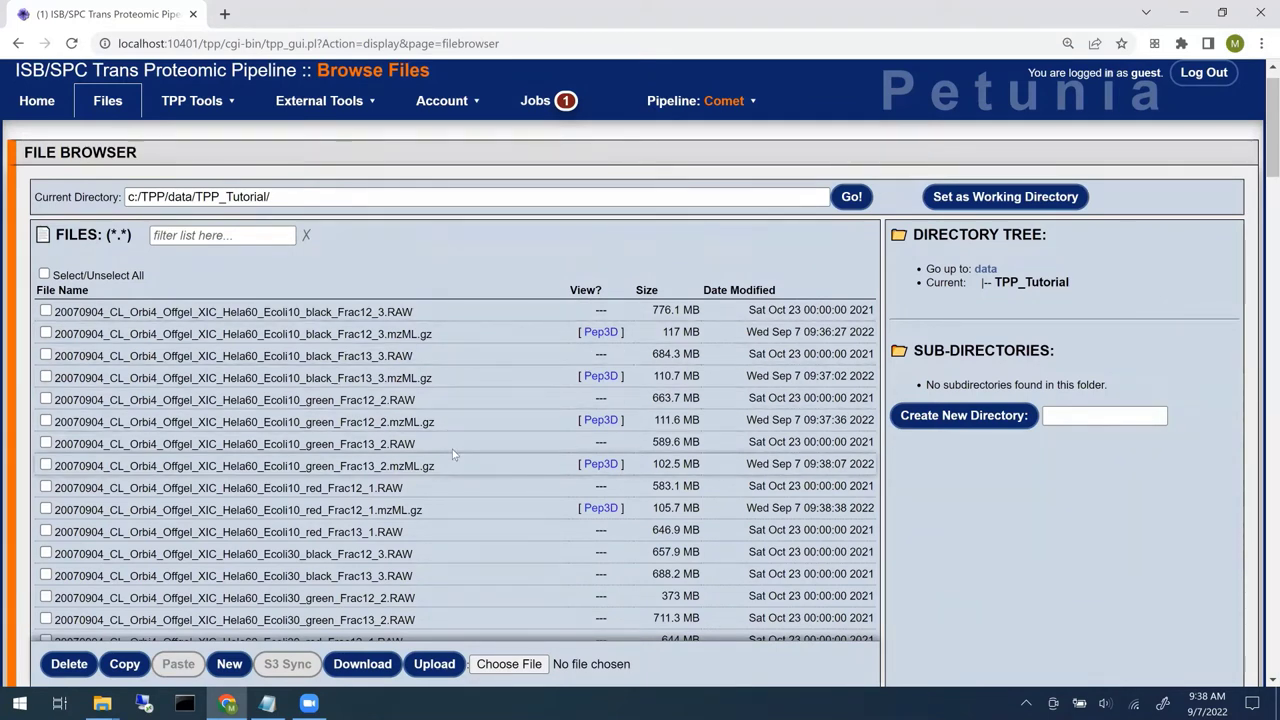
{"action": "left_click", "coordinate": [538, 104]}
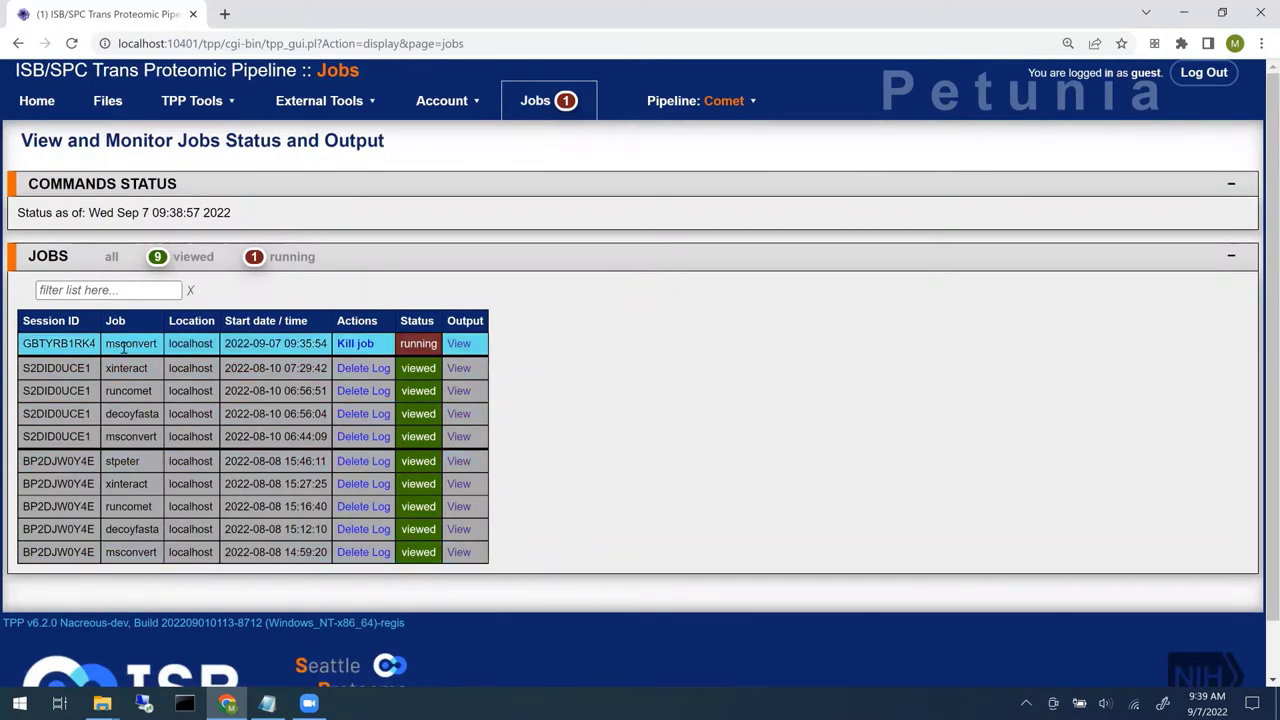
- View the running msconvert job's output log and scroll through it and back to the top
{"action": "left_click", "coordinate": [458, 343]}
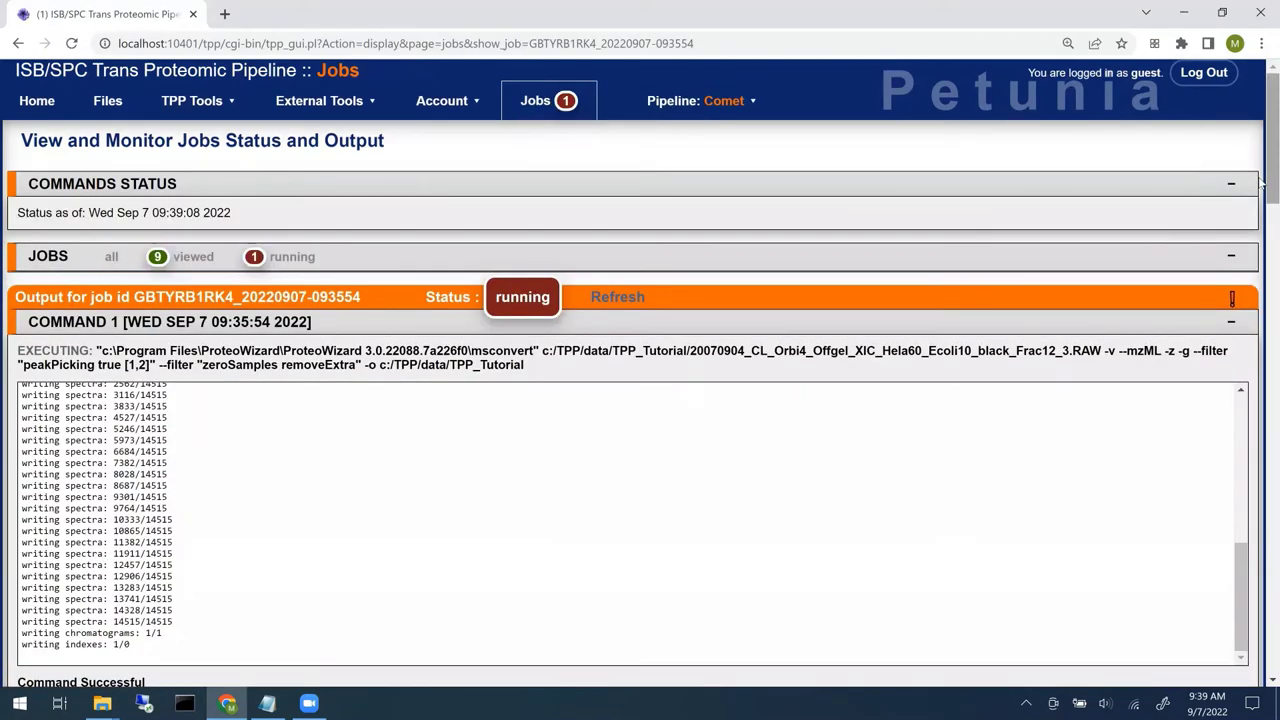
{"action": "scroll", "coordinate": [1262, 290], "scroll_direction": "down", "scroll_amount": 2}
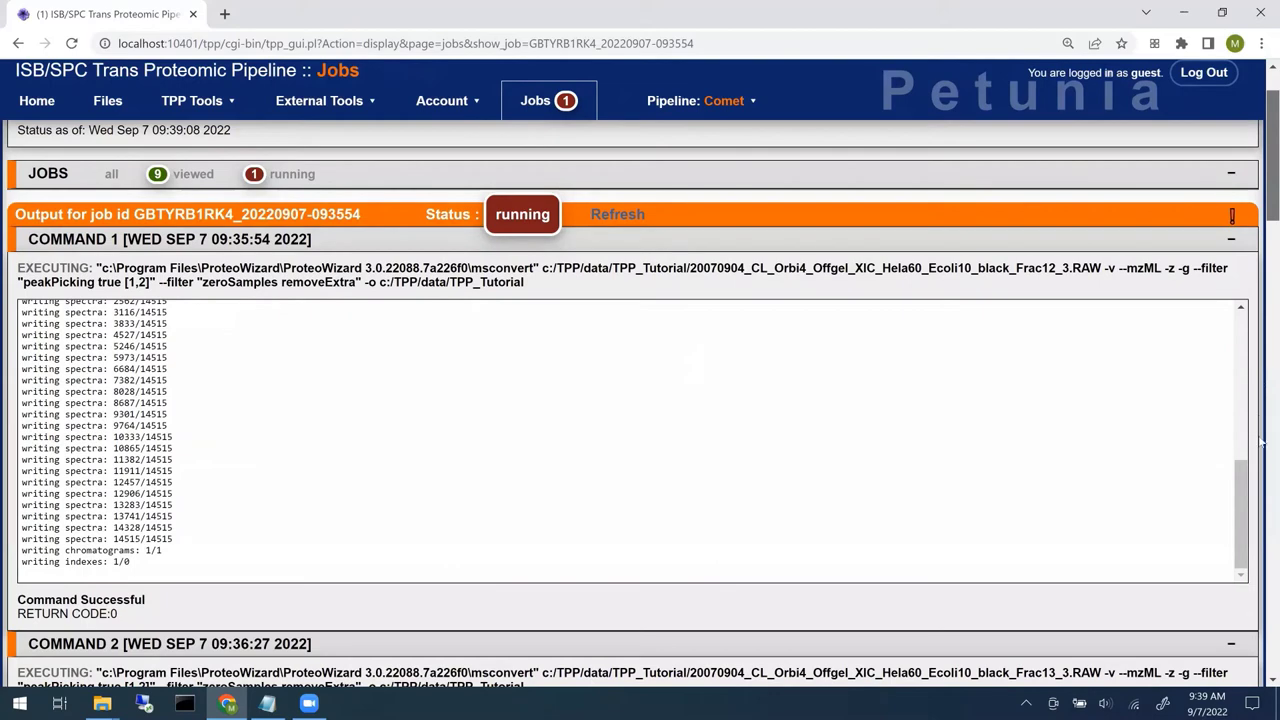
{"action": "scroll", "coordinate": [1262, 442], "scroll_direction": "down", "scroll_amount": 20}
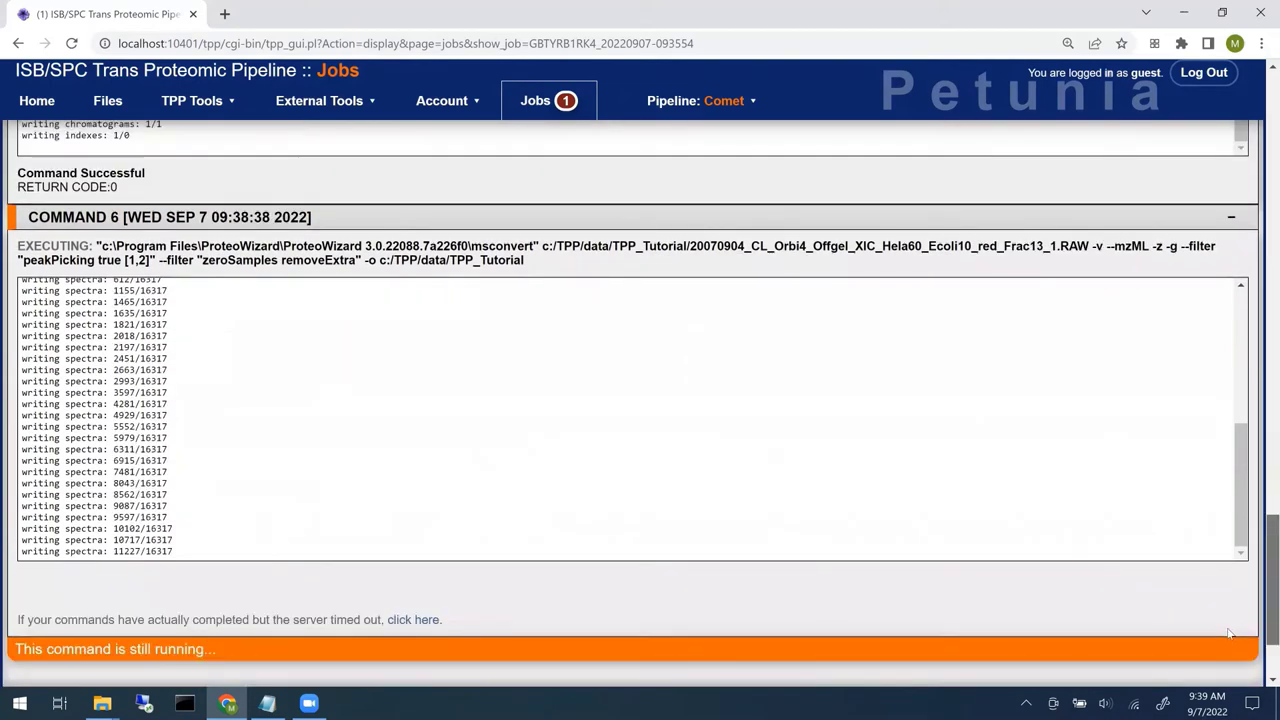
{"action": "scroll", "coordinate": [1233, 638], "scroll_direction": "down", "scroll_amount": 1}
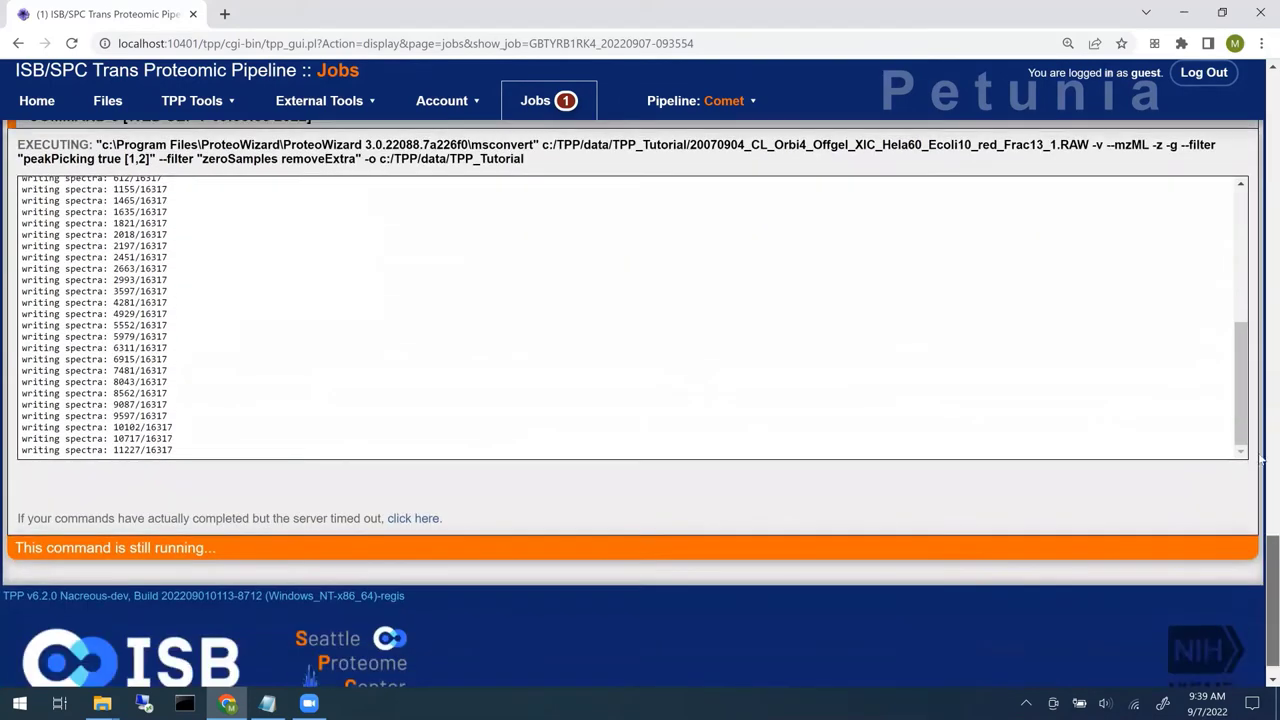
{"action": "left_click_drag", "start_coordinate": [1270, 630], "coordinate": [1262, 107]}
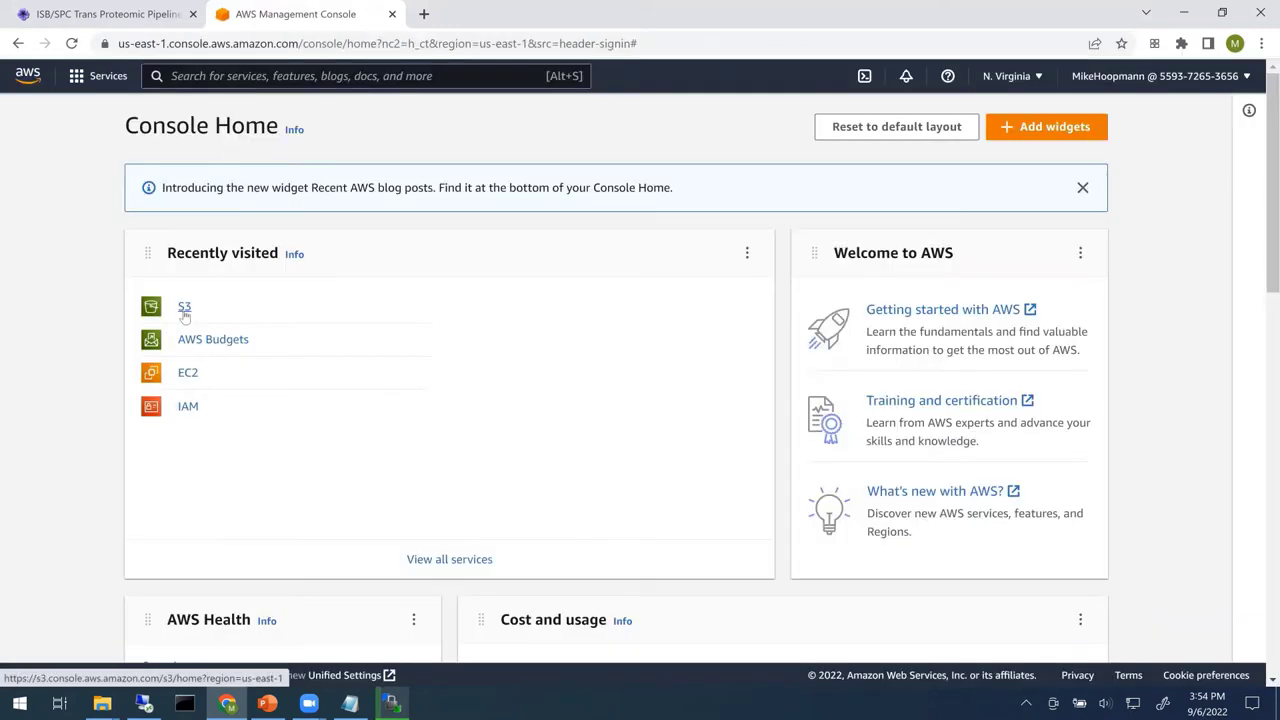
- Open the S3 Buckets list and start creating a new bucket
{"action": "left_click", "coordinate": [184, 308]}
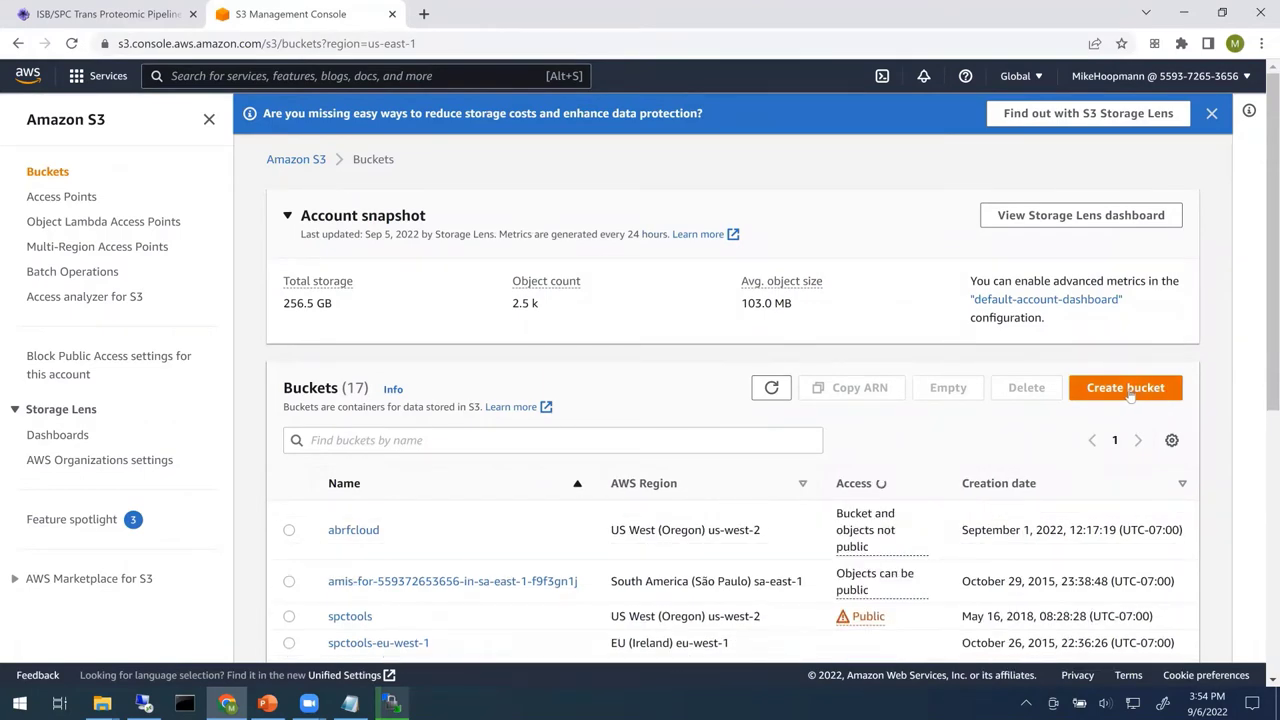
{"action": "left_click", "coordinate": [1127, 390]}
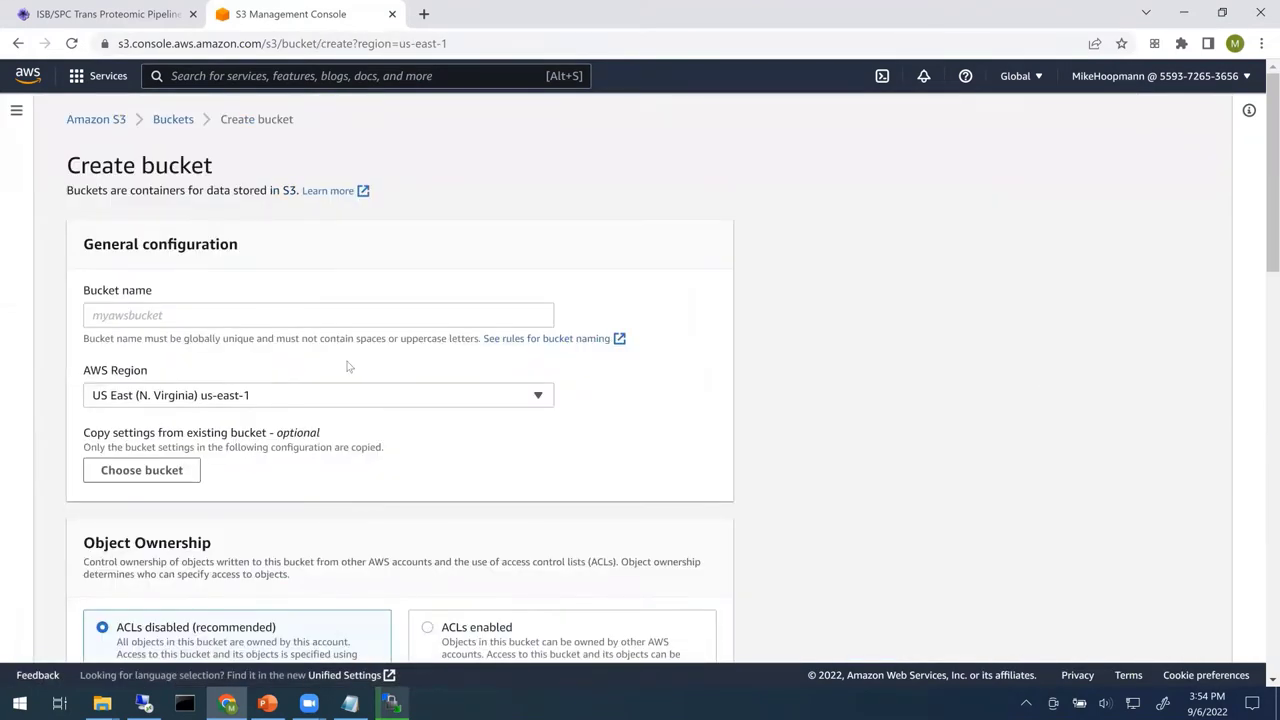
- Create S3 bucket 'abrftpptutorial' in region US West (Oregon) us-west-2
{"action": "left_click", "coordinate": [337, 316]}
{"action": "type", "text": "a"}
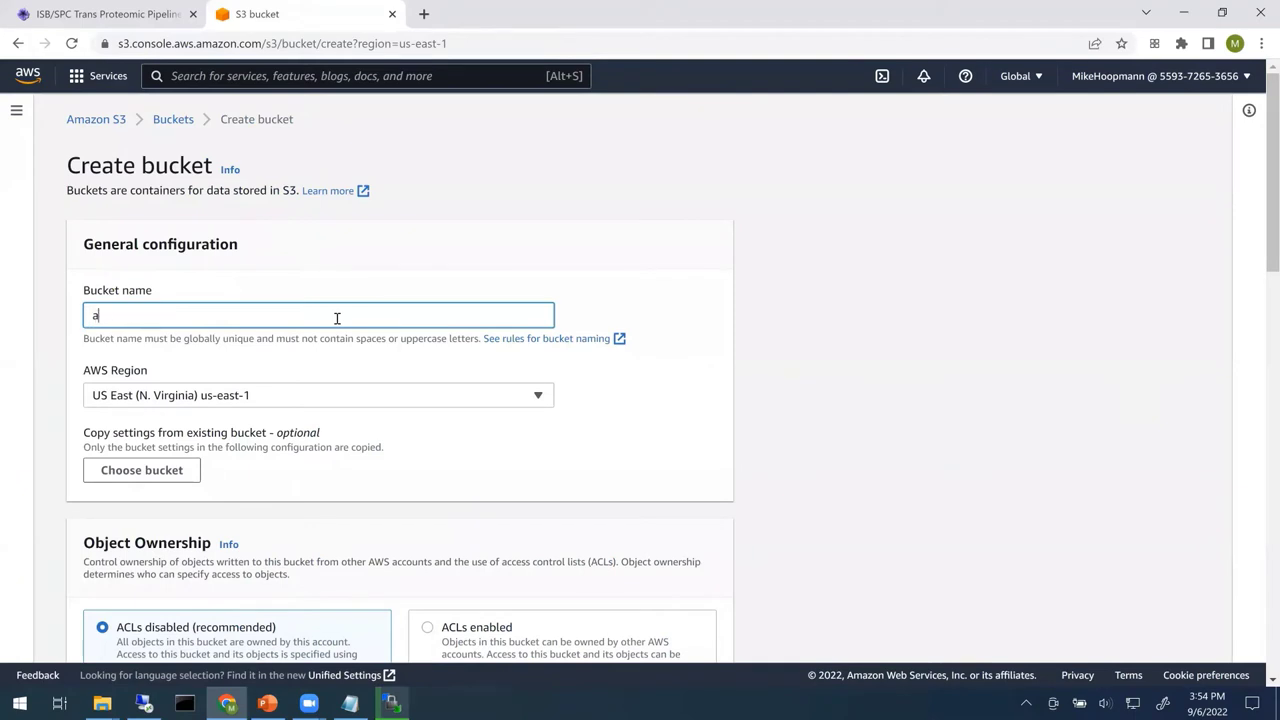
{"action": "type", "text": "brftpptutorial"}
{"action": "left_click", "coordinate": [334, 396]}
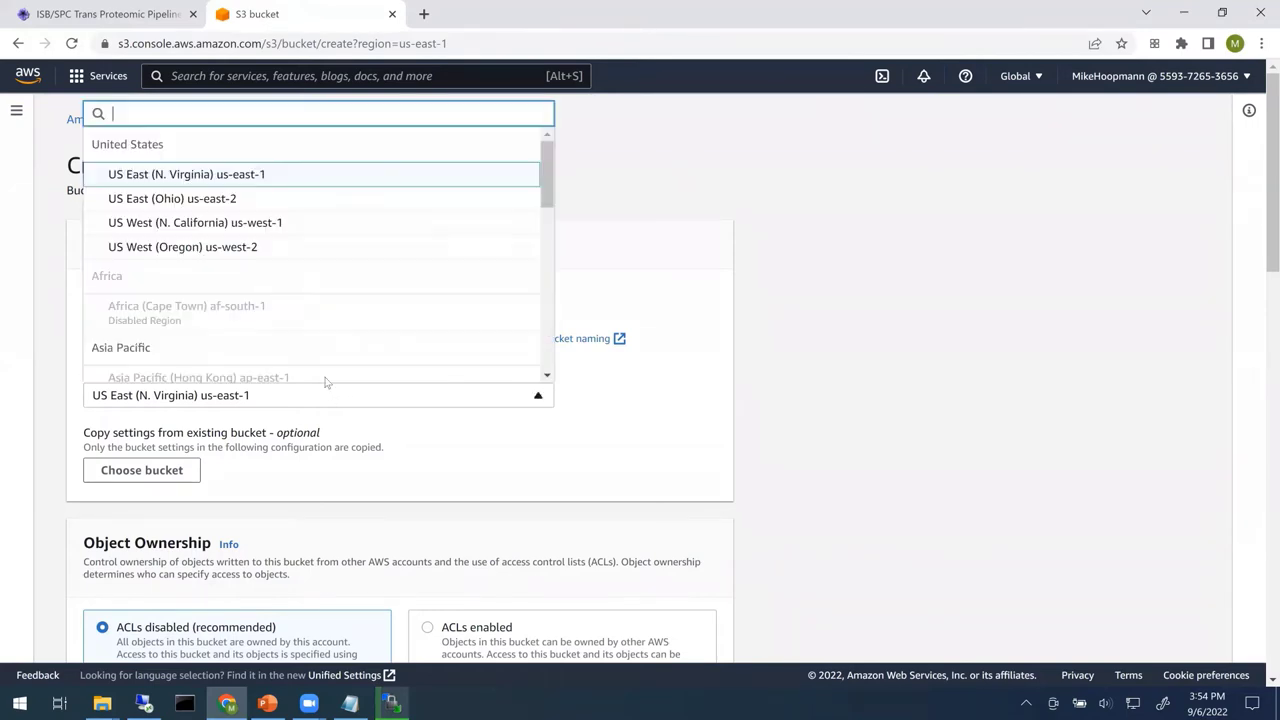
{"action": "left_click", "coordinate": [276, 248]}
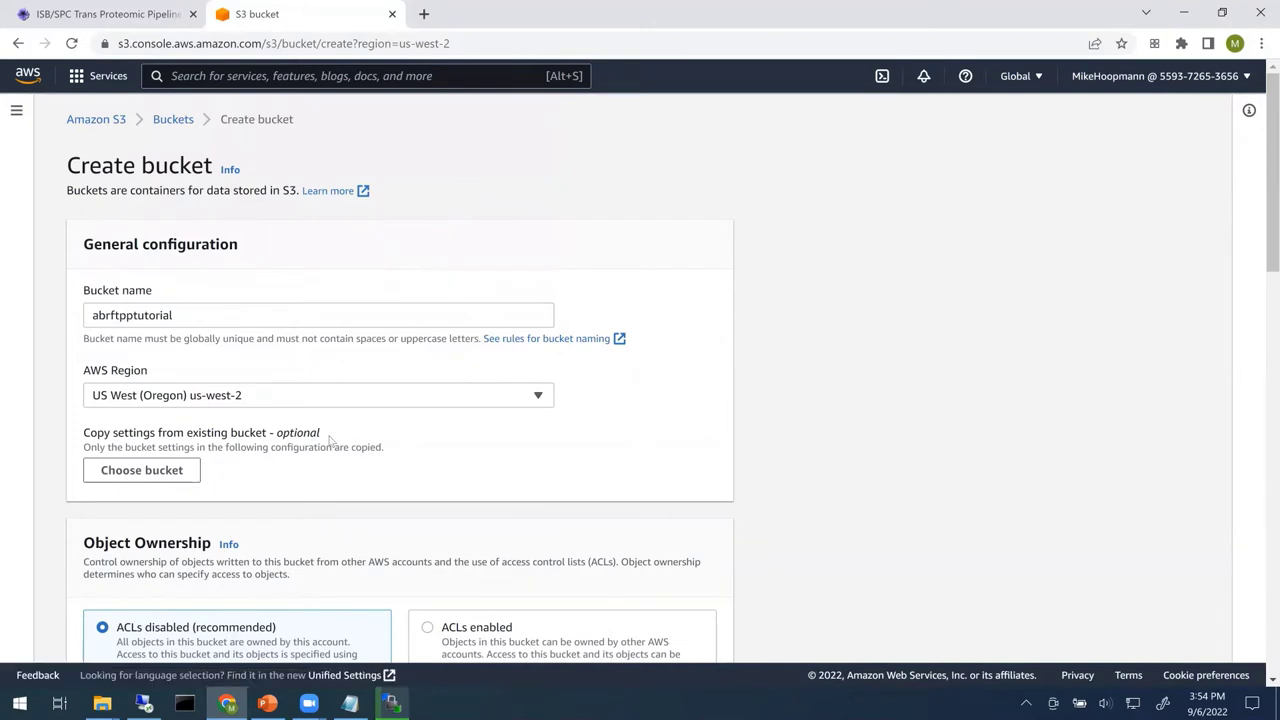
{"action": "scroll", "coordinate": [229, 478], "scroll_direction": "down", "scroll_amount": 2}
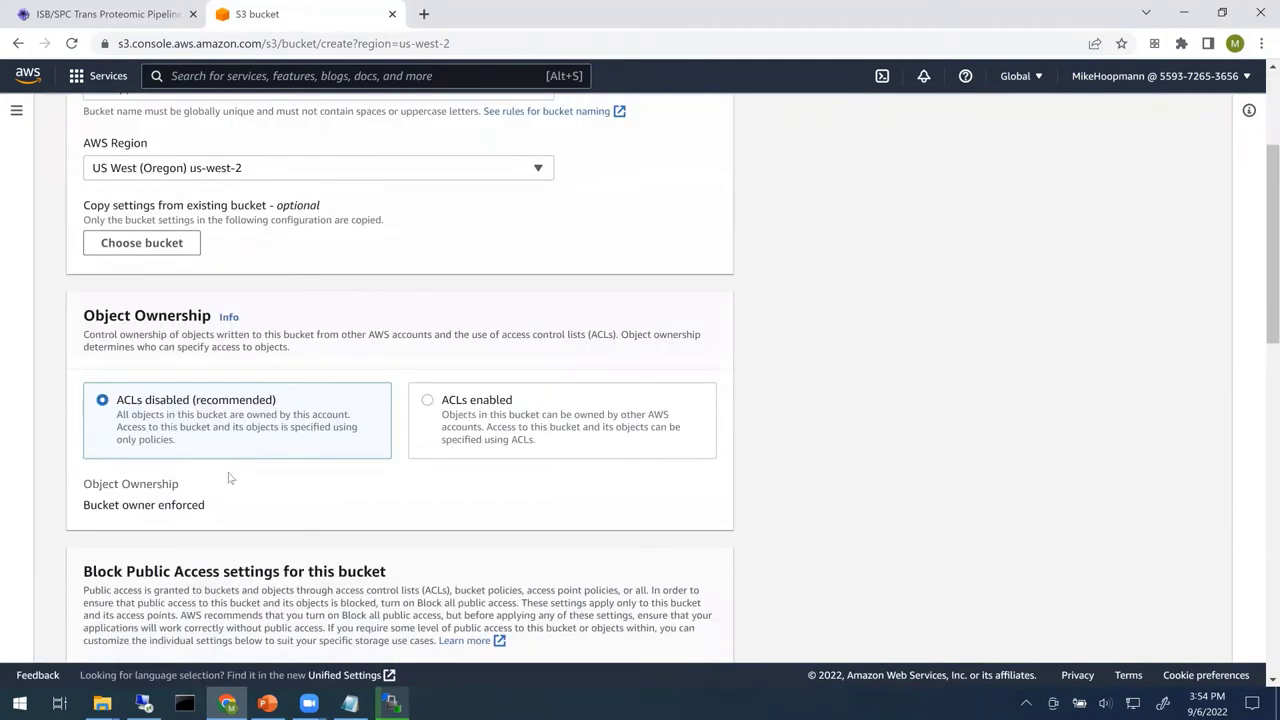
{"action": "scroll", "coordinate": [229, 478], "scroll_direction": "down", "scroll_amount": 10}
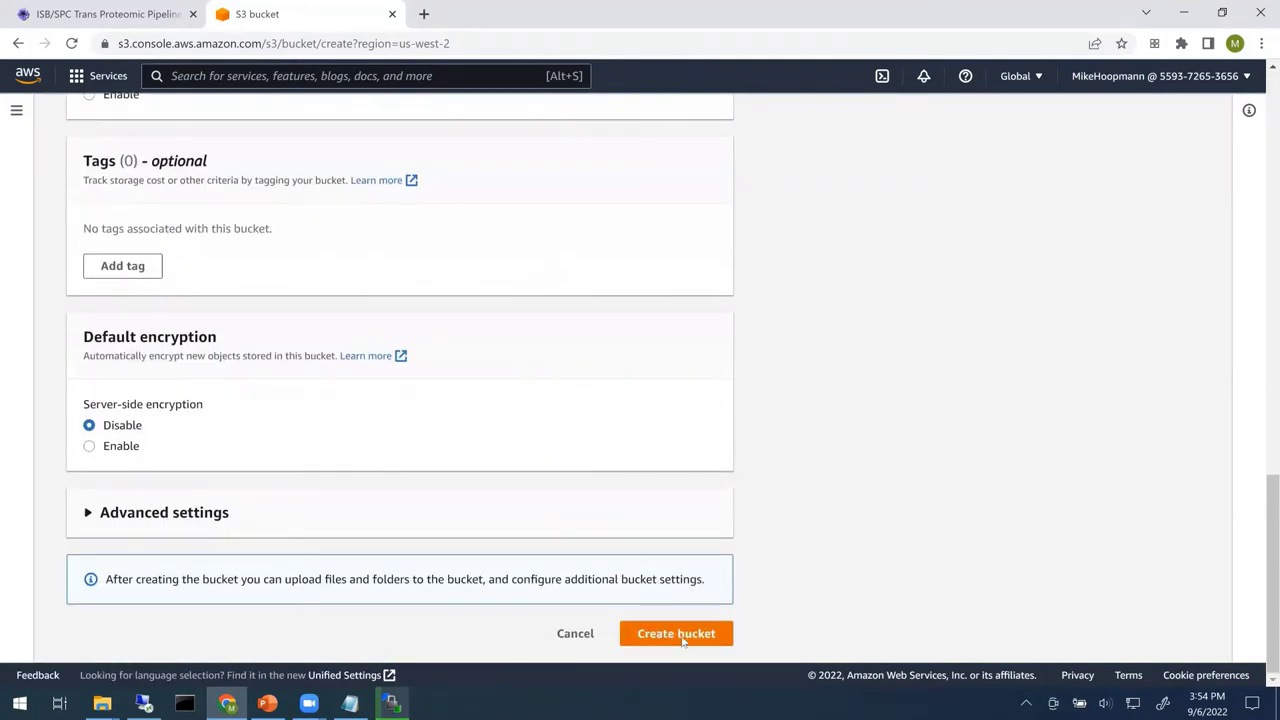
{"action": "left_click", "coordinate": [672, 633]}
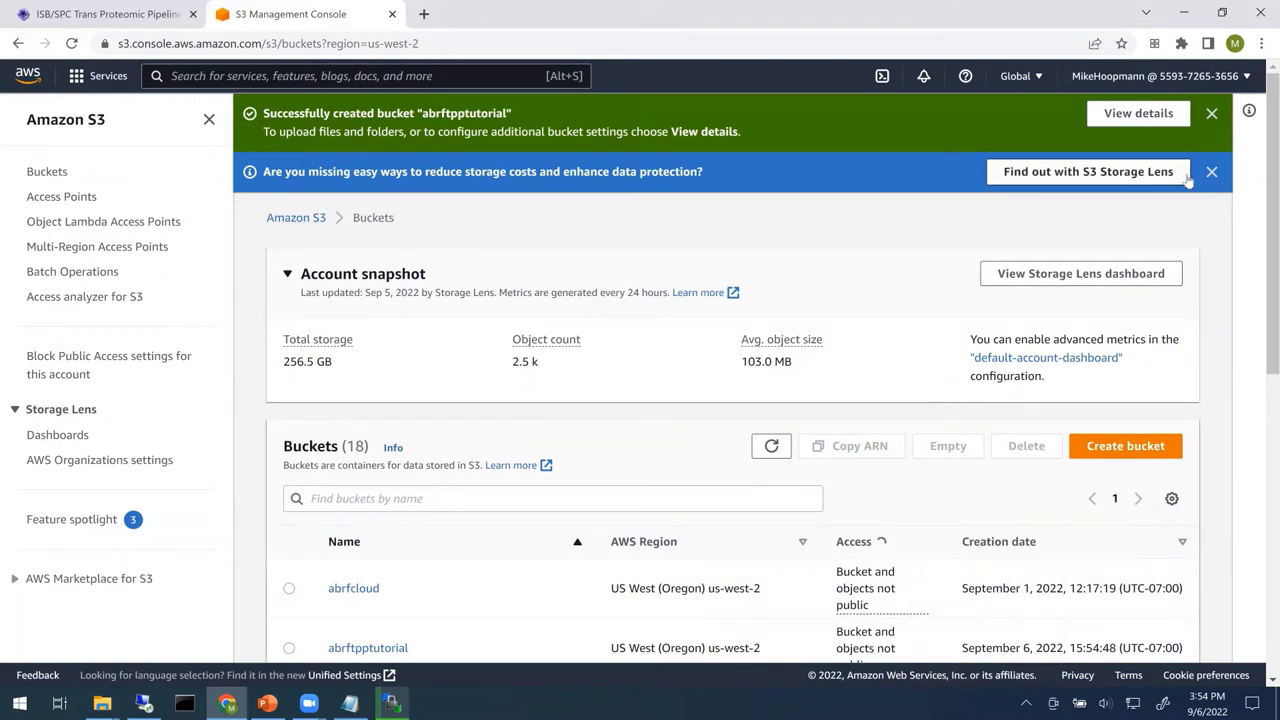
{"action": "left_click", "coordinate": [1253, 80]}
- Sign out of AWS, then refresh the msconvert job and review its finished mzML.gz output files
{"action": "left_click", "coordinate": [1225, 405]}
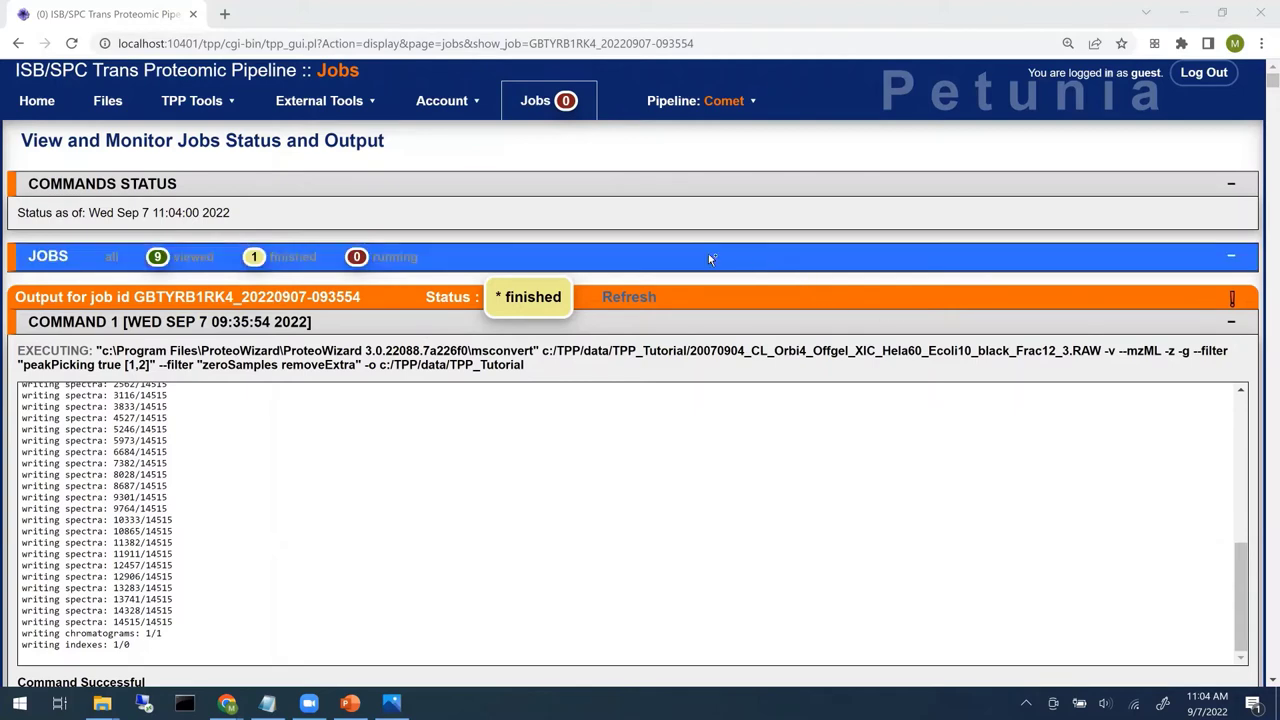
{"action": "left_click", "coordinate": [628, 298]}
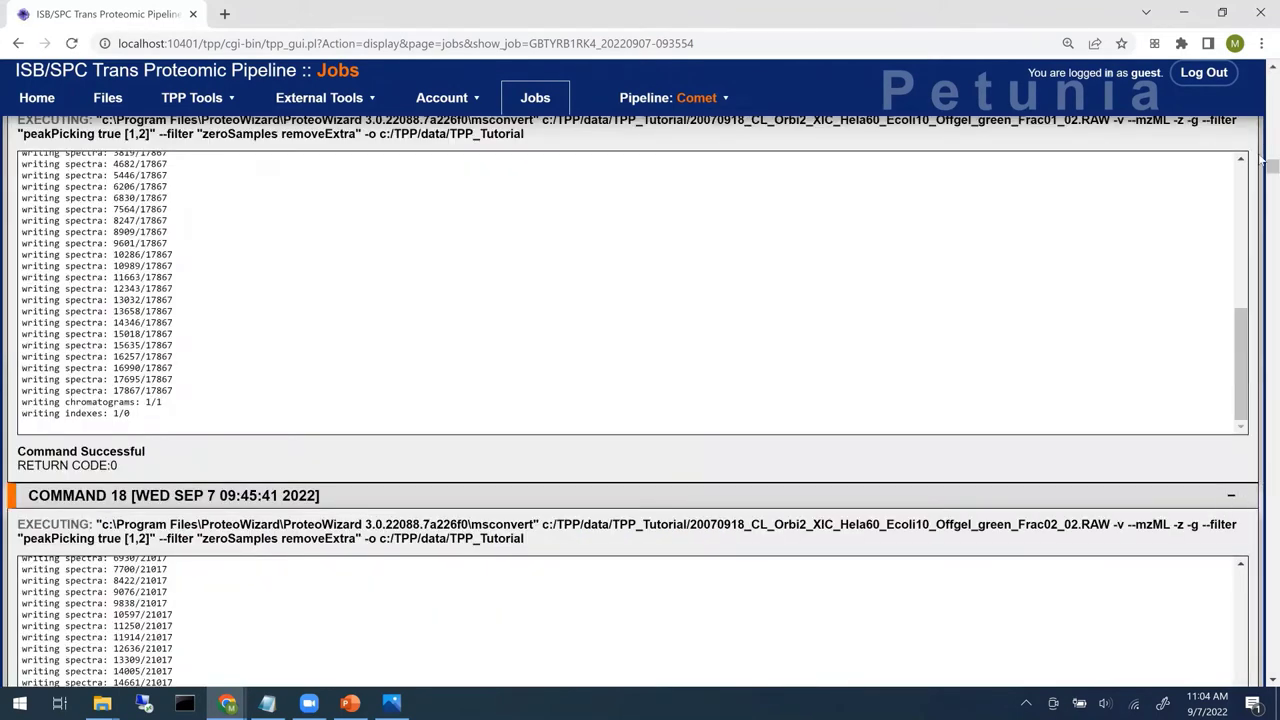
{"action": "left_click_drag", "start_coordinate": [1262, 150], "coordinate": [1262, 80]}
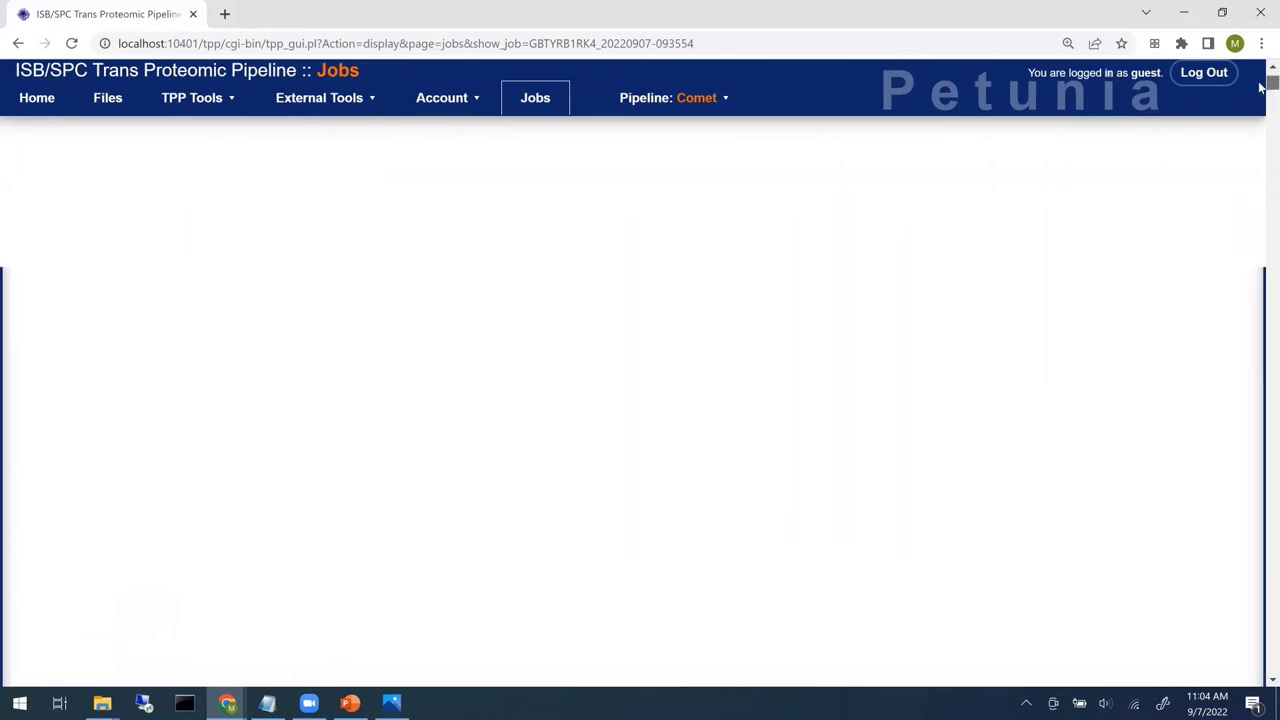
{"action": "scroll", "coordinate": [975, 400], "scroll_direction": "down", "scroll_amount": 3}
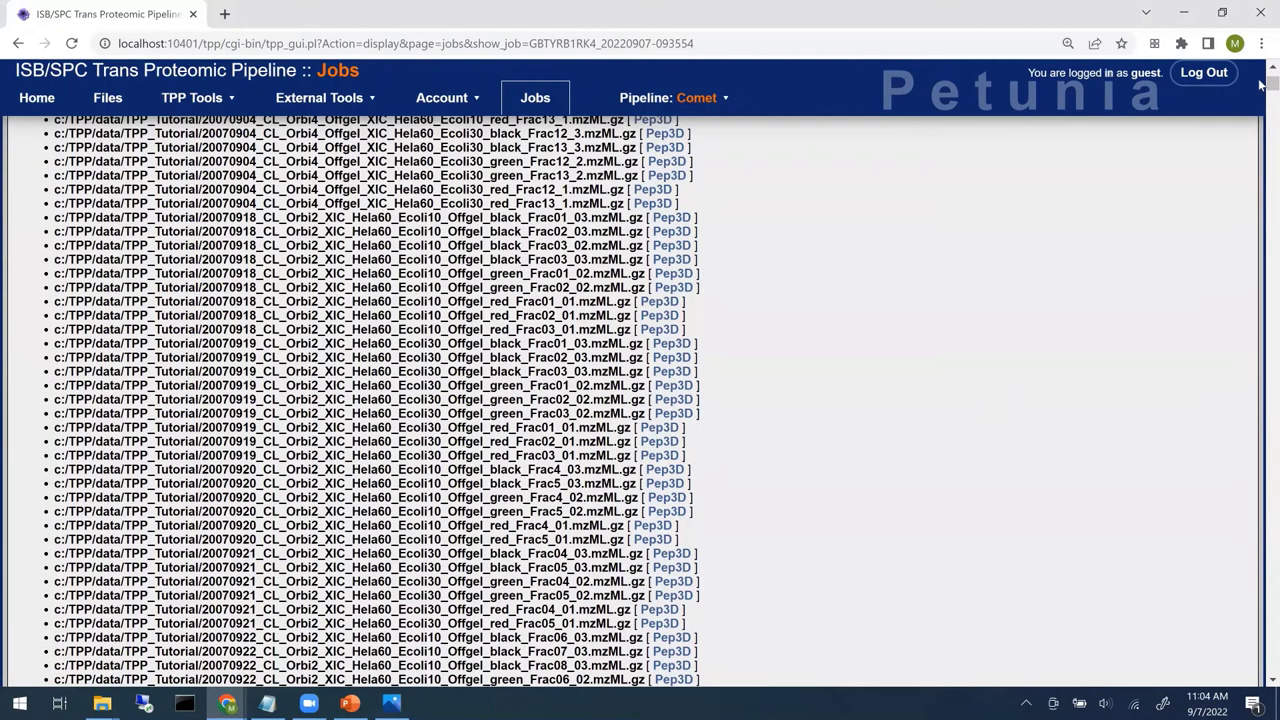
{"action": "left_click", "coordinate": [1262, 150]}
{"action": "left_click", "coordinate": [1262, 157]}
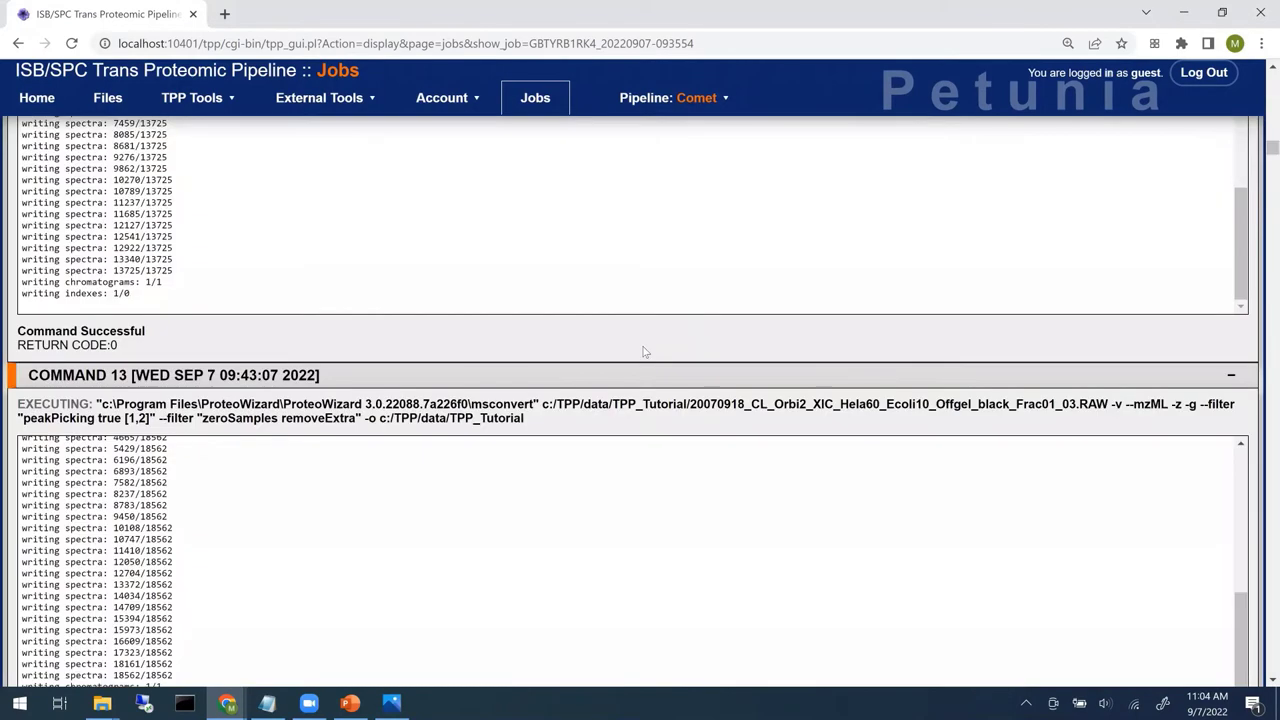
{"action": "scroll", "coordinate": [644, 351], "scroll_direction": "down", "scroll_amount": 3}
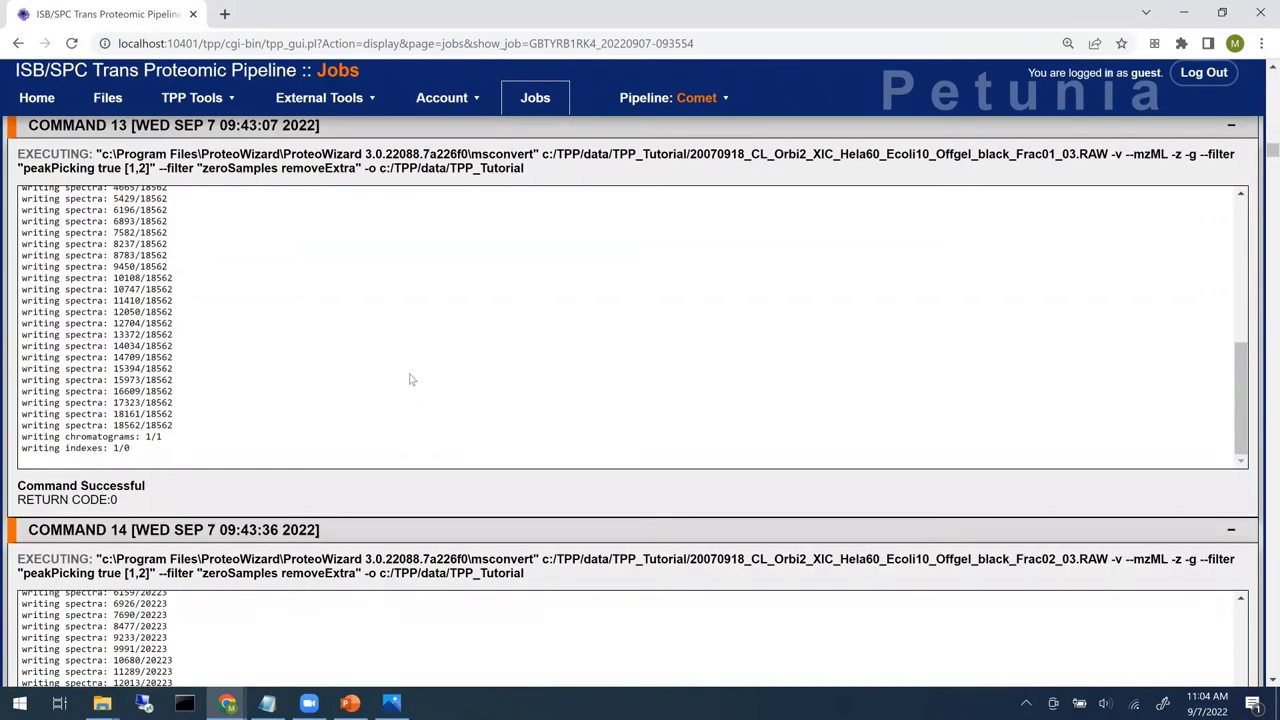
{"action": "scroll", "coordinate": [756, 392], "scroll_direction": "down", "scroll_amount": 3}
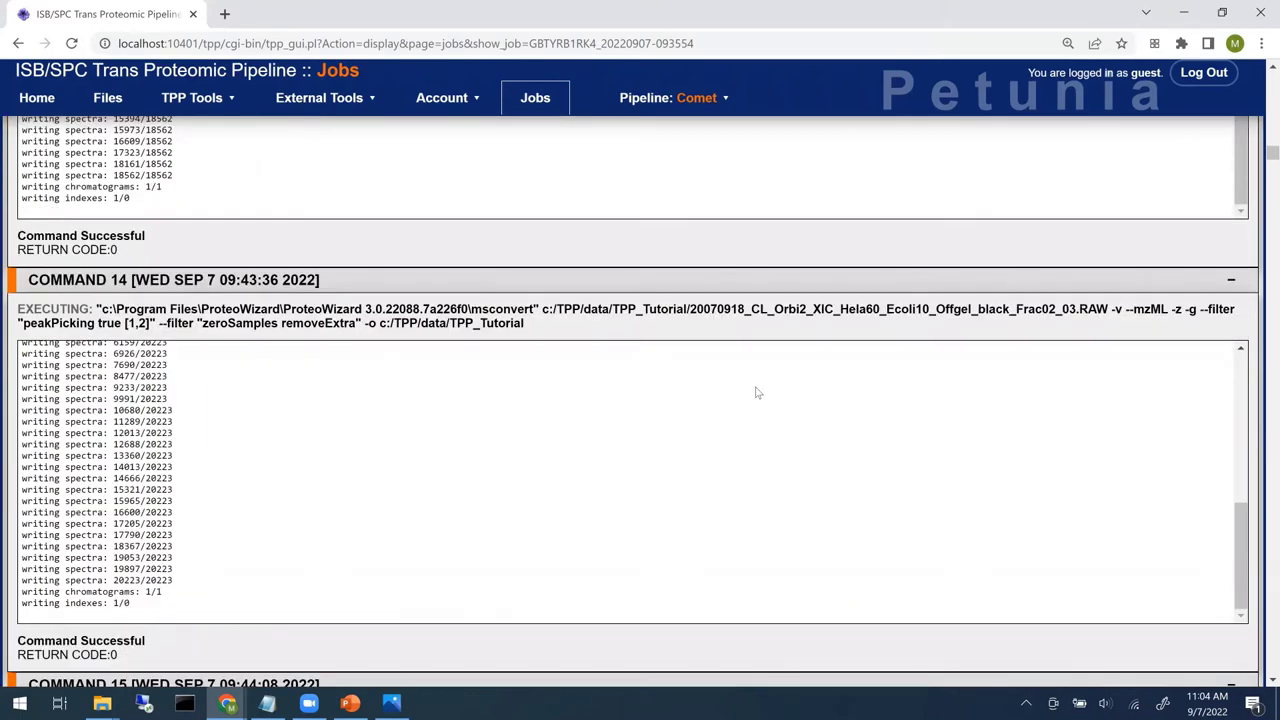
{"action": "scroll", "coordinate": [800, 385], "scroll_direction": "down", "scroll_amount": 3}
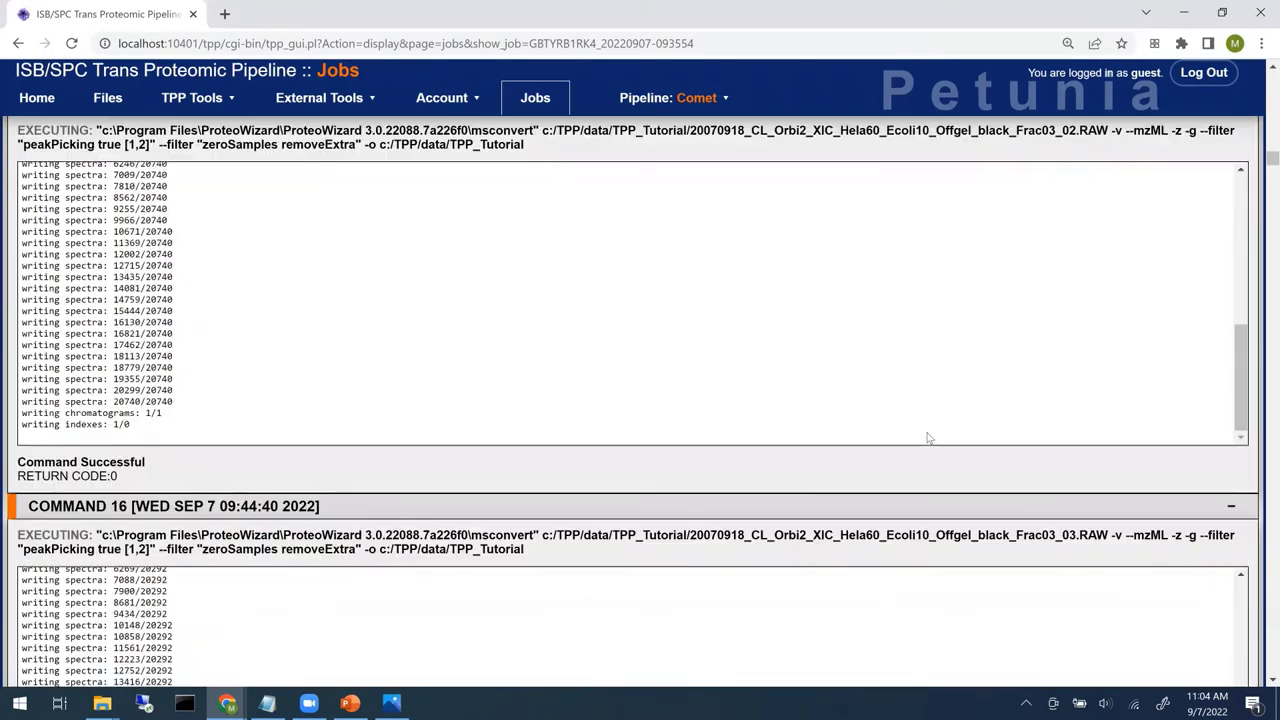
{"action": "scroll", "coordinate": [950, 420], "scroll_direction": "down", "scroll_amount": 3}
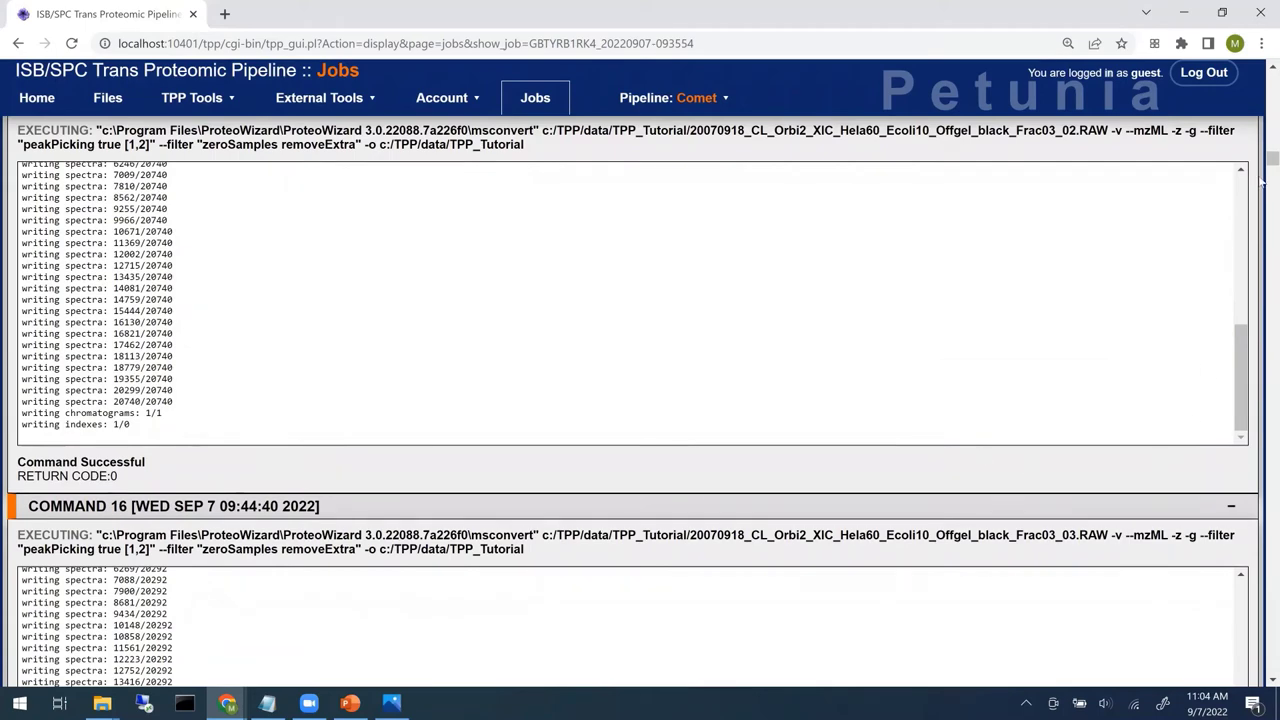
{"action": "left_click_drag", "start_coordinate": [1262, 166], "coordinate": [1262, 80]}
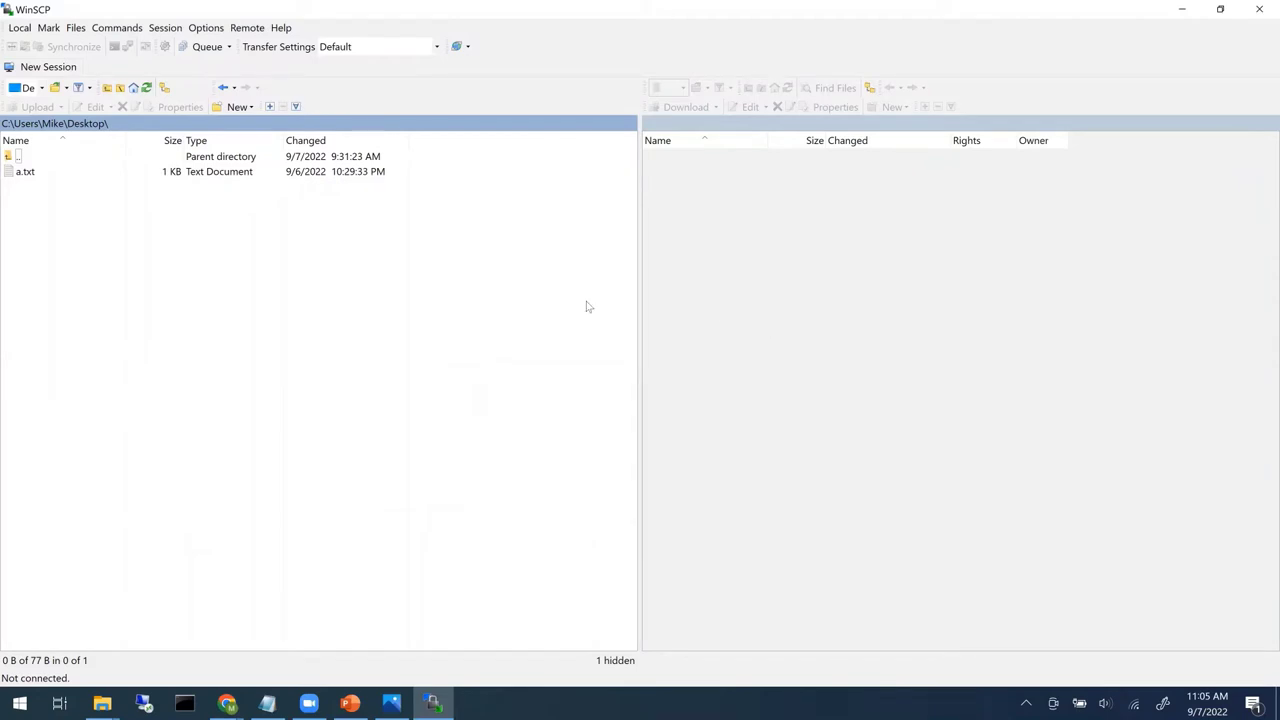
- Start a new WinSCP session using the Amazon S3 protocol and log in with the account's access keys
{"action": "left_click", "coordinate": [48, 68]}
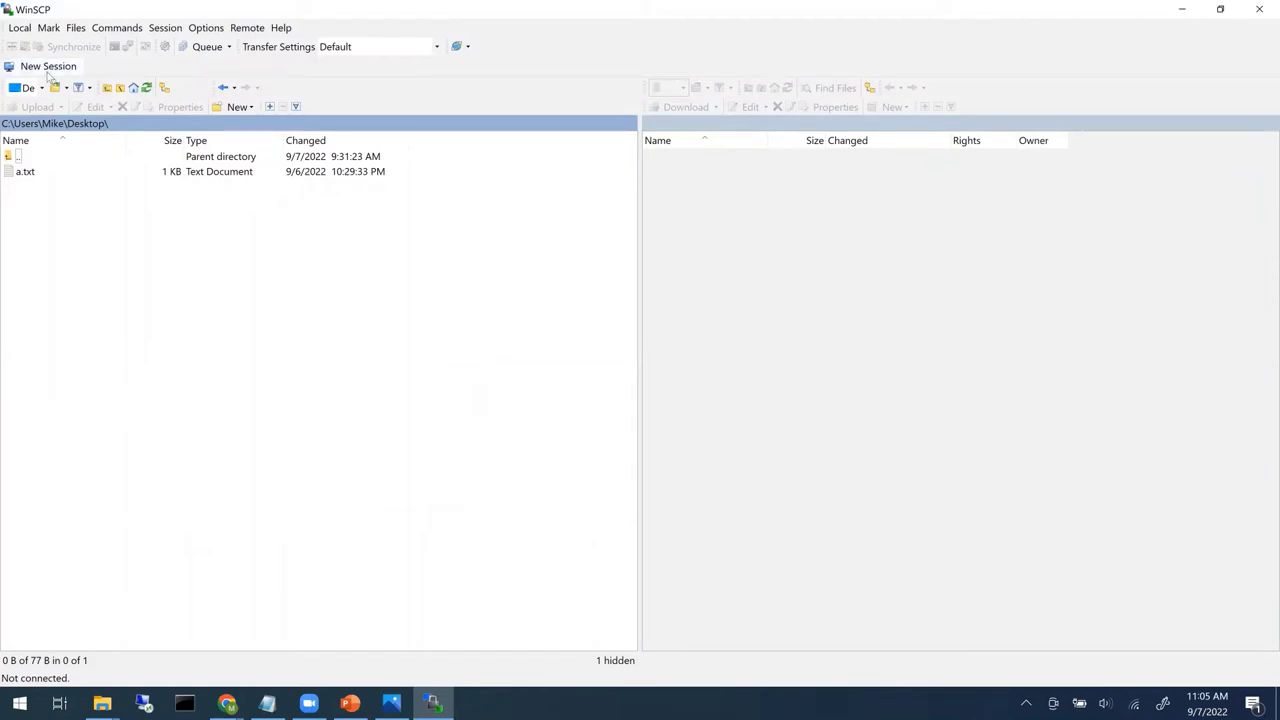
{"action": "left_click", "coordinate": [724, 240]}
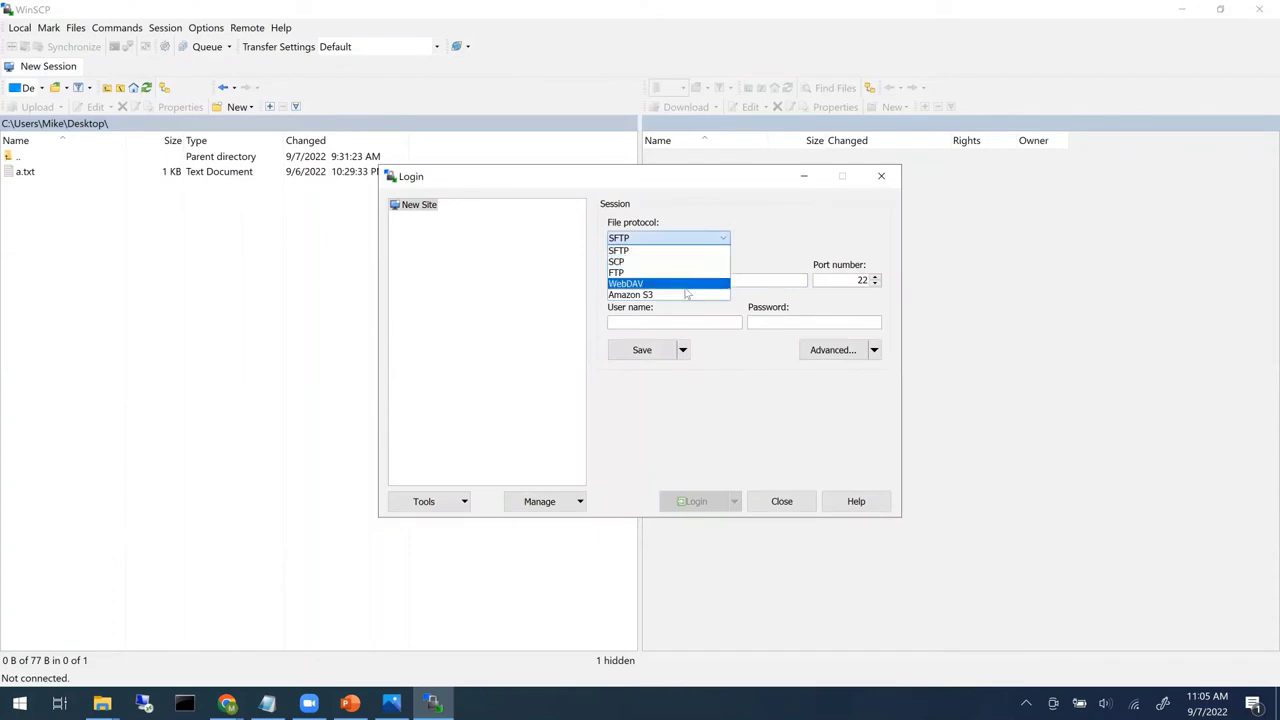
{"action": "left_click", "coordinate": [684, 298]}
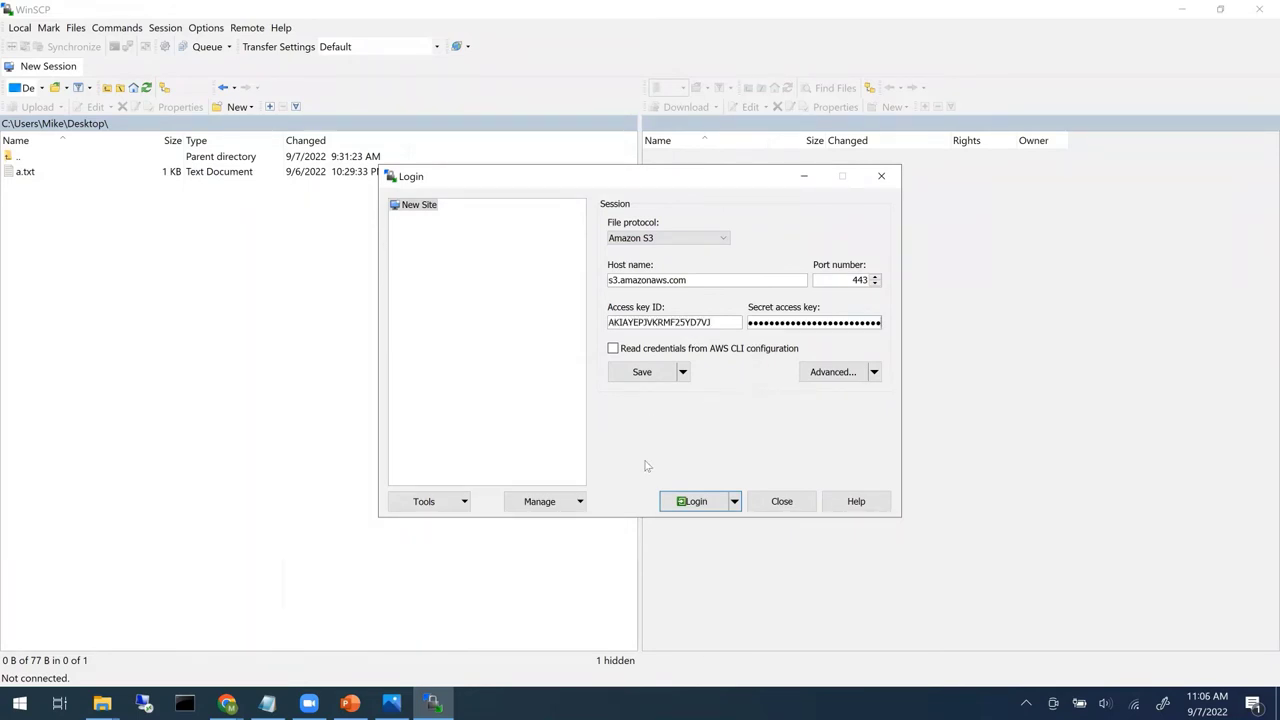
{"action": "left_click", "coordinate": [692, 502]}
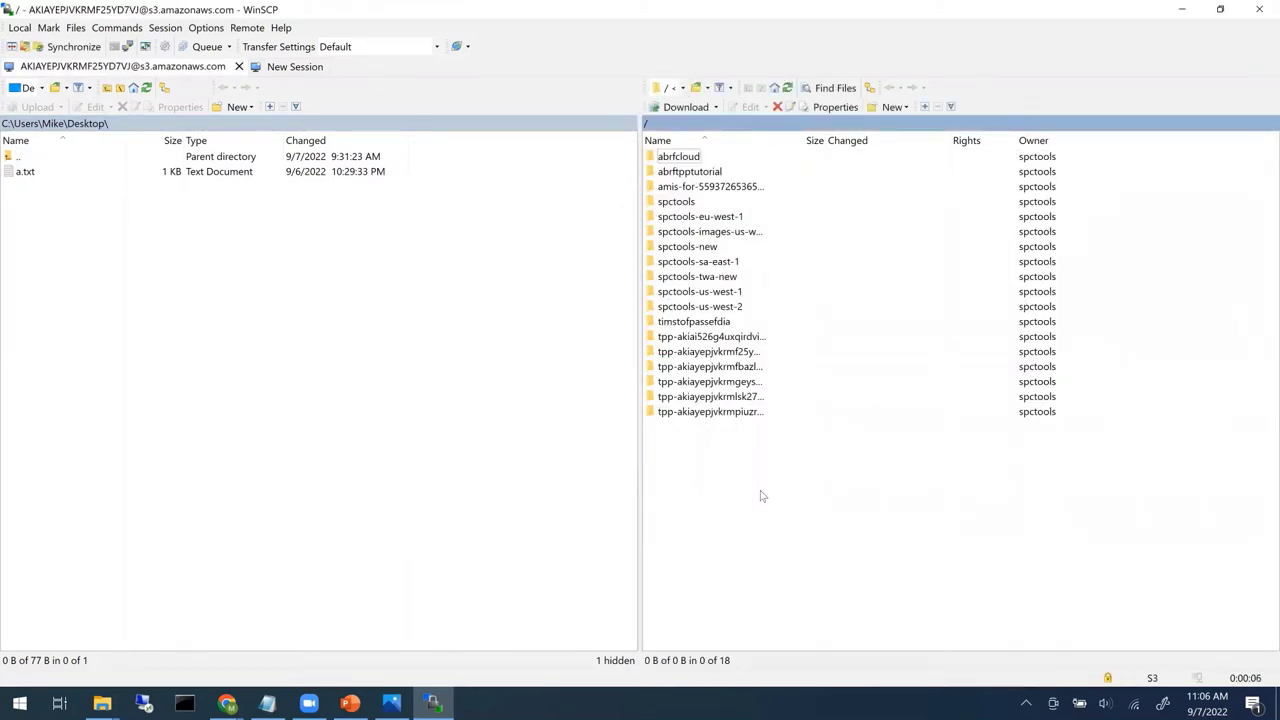
- Open the abrftpptutorial bucket remotely and browse the local side to C:\TPP\data\TPP_Tutorial
{"action": "double_click", "coordinate": [704, 172]}
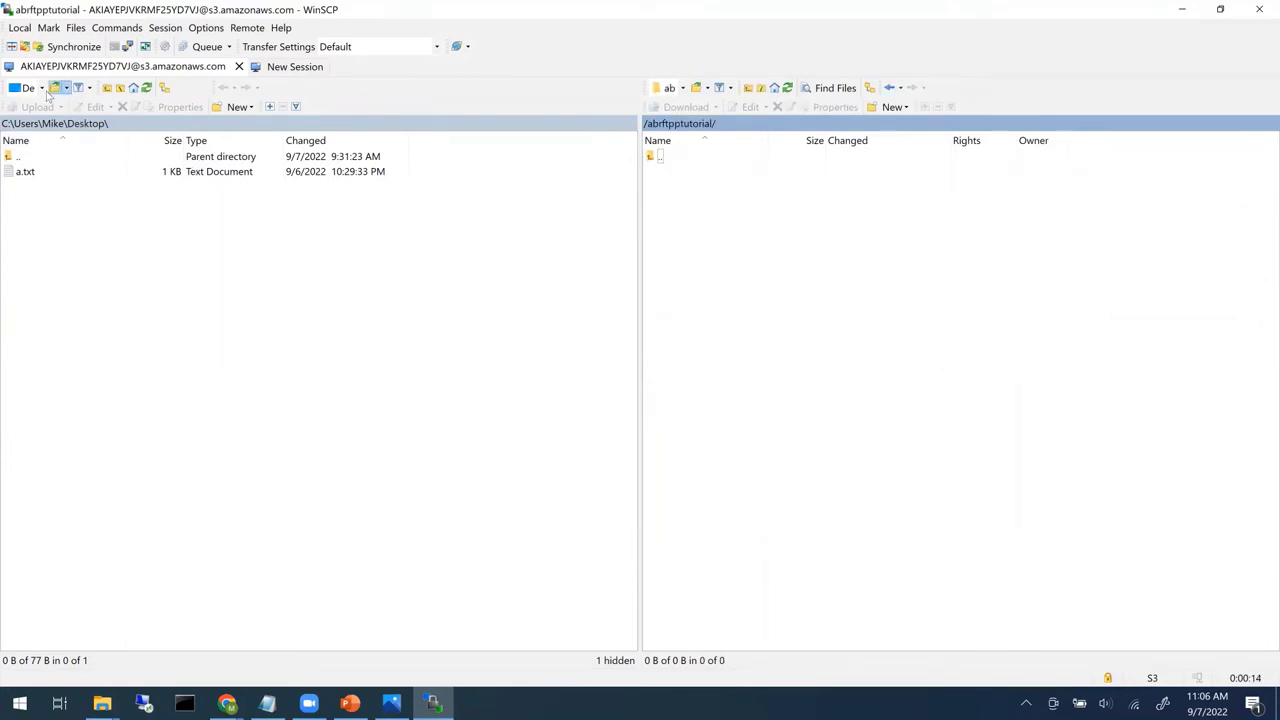
{"action": "left_click", "coordinate": [42, 88]}
{"action": "left_click", "coordinate": [42, 134]}
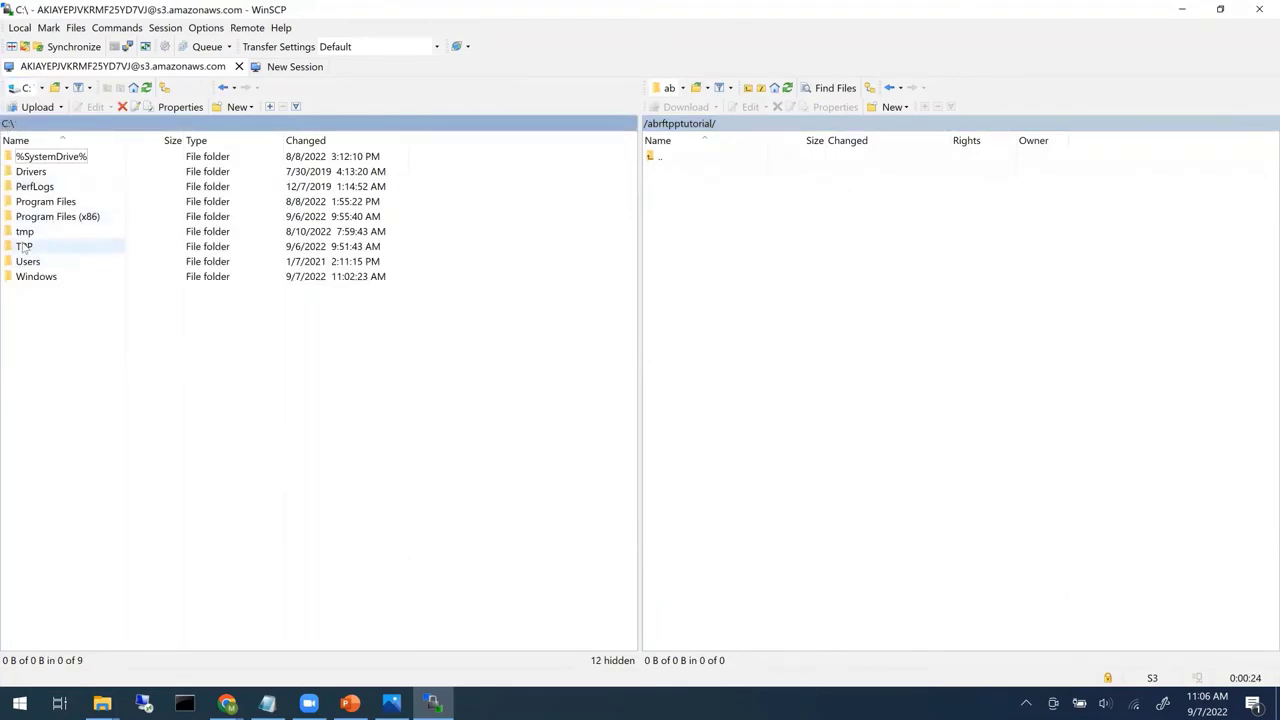
{"action": "left_click", "coordinate": [24, 246]}
{"action": "double_click", "coordinate": [24, 246]}
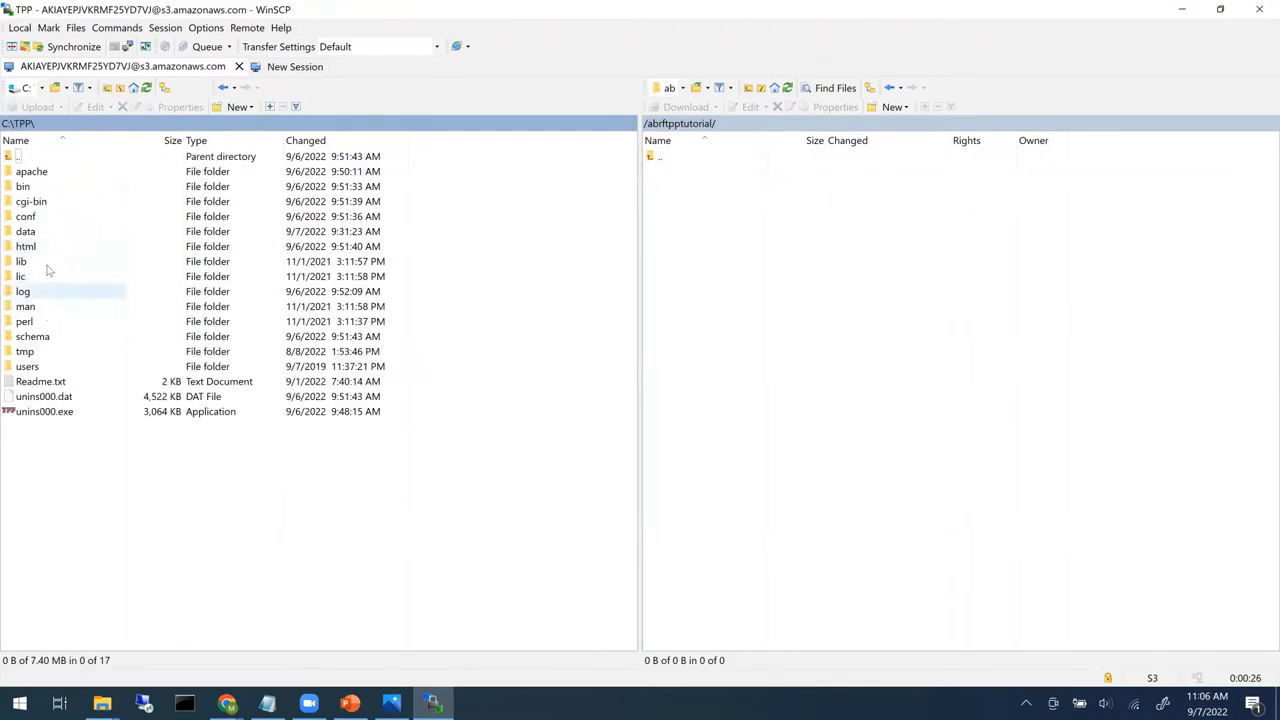
{"action": "double_click", "coordinate": [26, 231]}
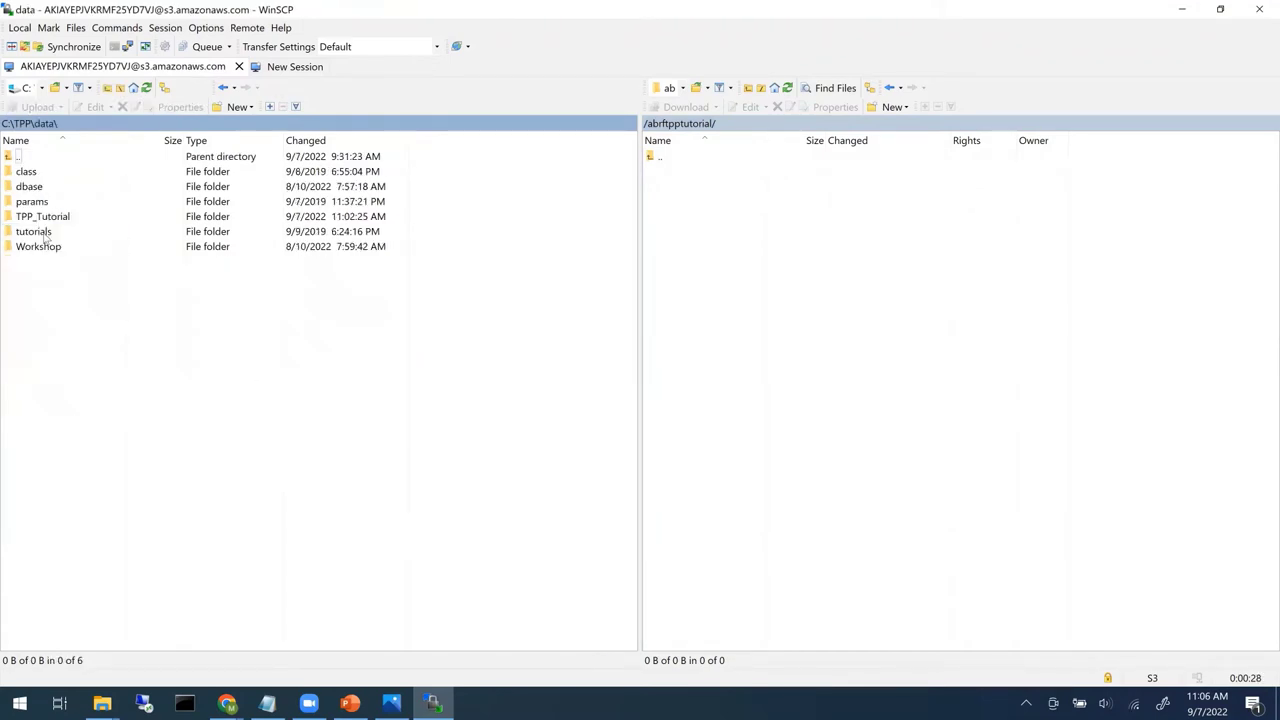
{"action": "left_click", "coordinate": [48, 217]}
{"action": "left_click", "coordinate": [48, 217]}
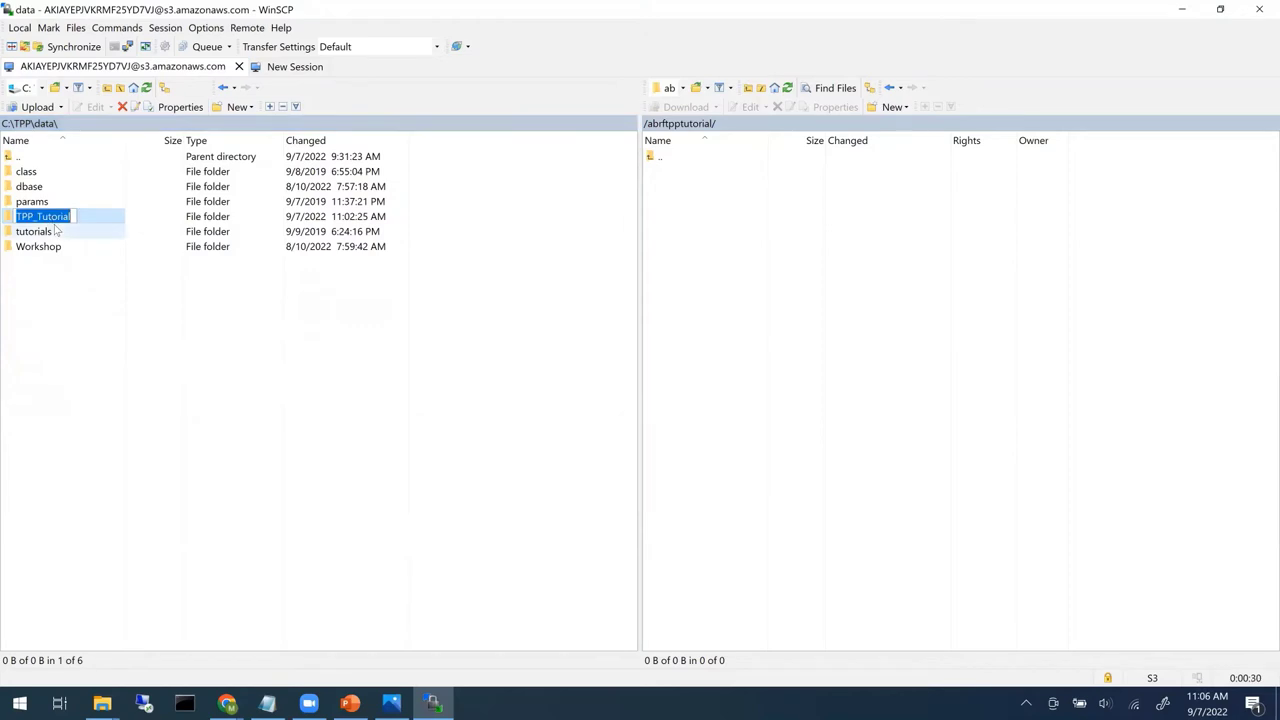
{"action": "double_click", "coordinate": [17, 216]}
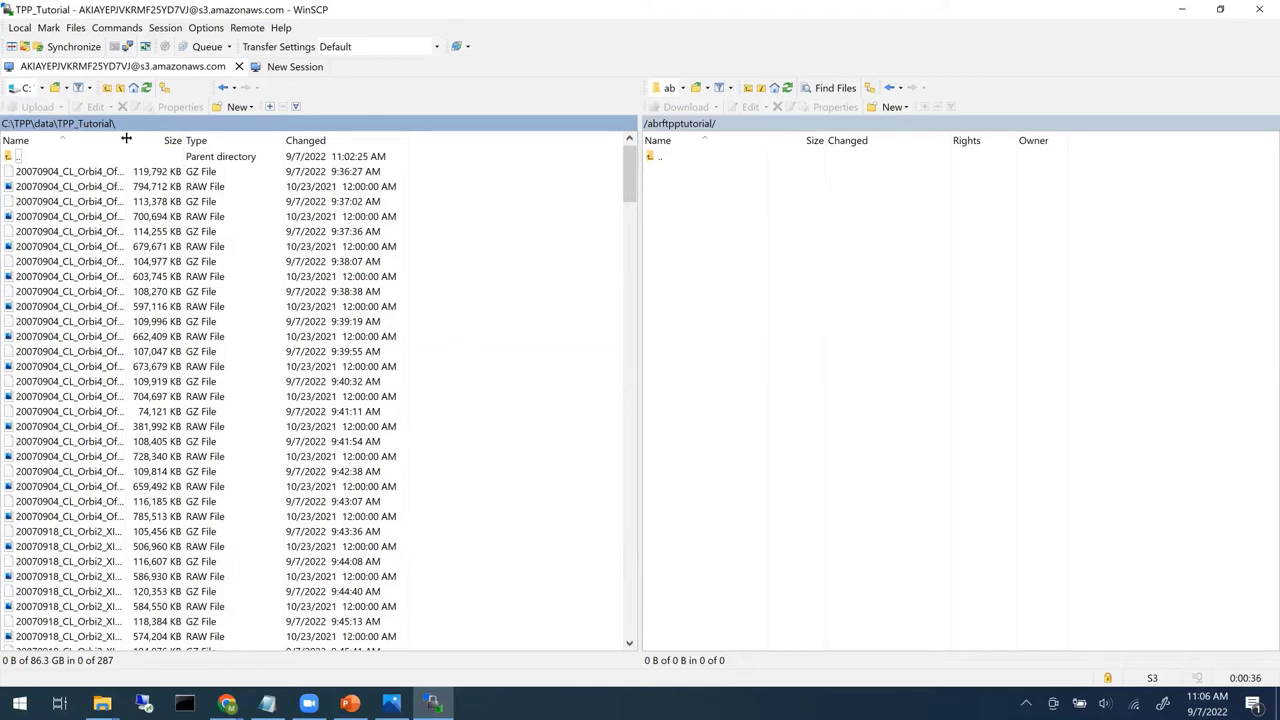
- Sort the local files by type, select all the mzML.gz files and upload them to the bucket
{"action": "left_click_drag", "start_coordinate": [130, 140], "coordinate": [234, 138]}
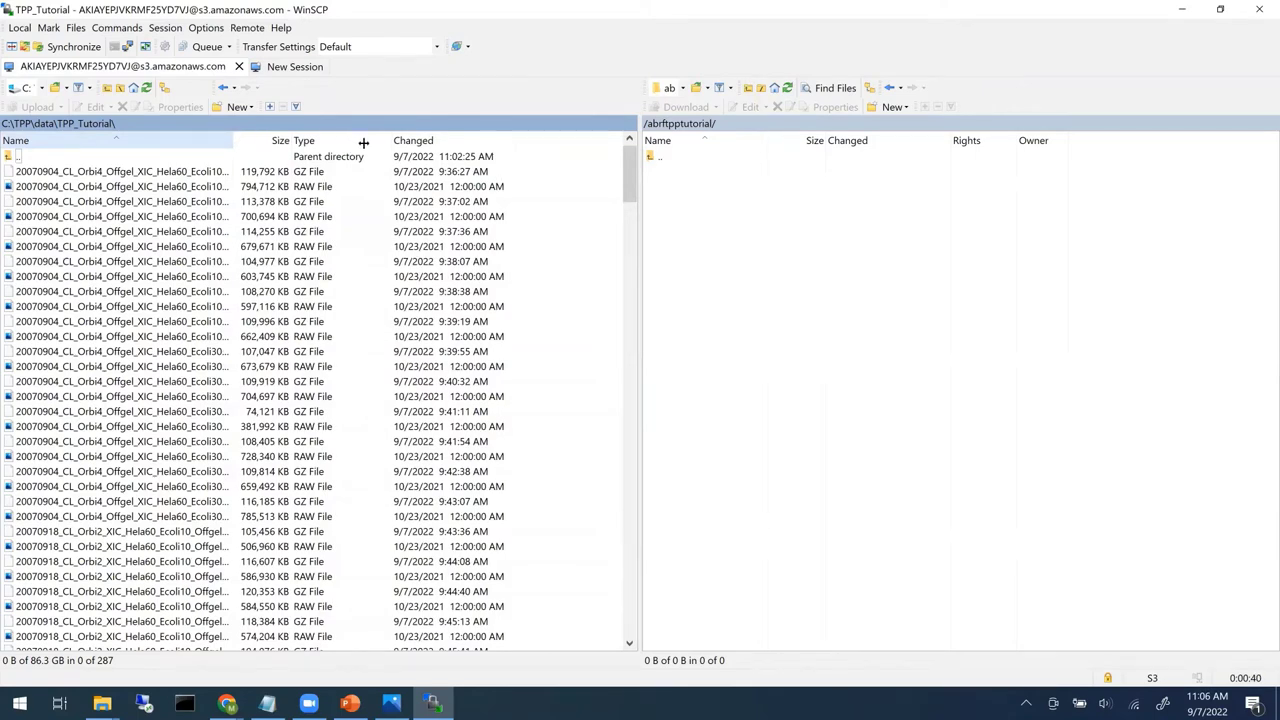
{"action": "left_click", "coordinate": [447, 148]}
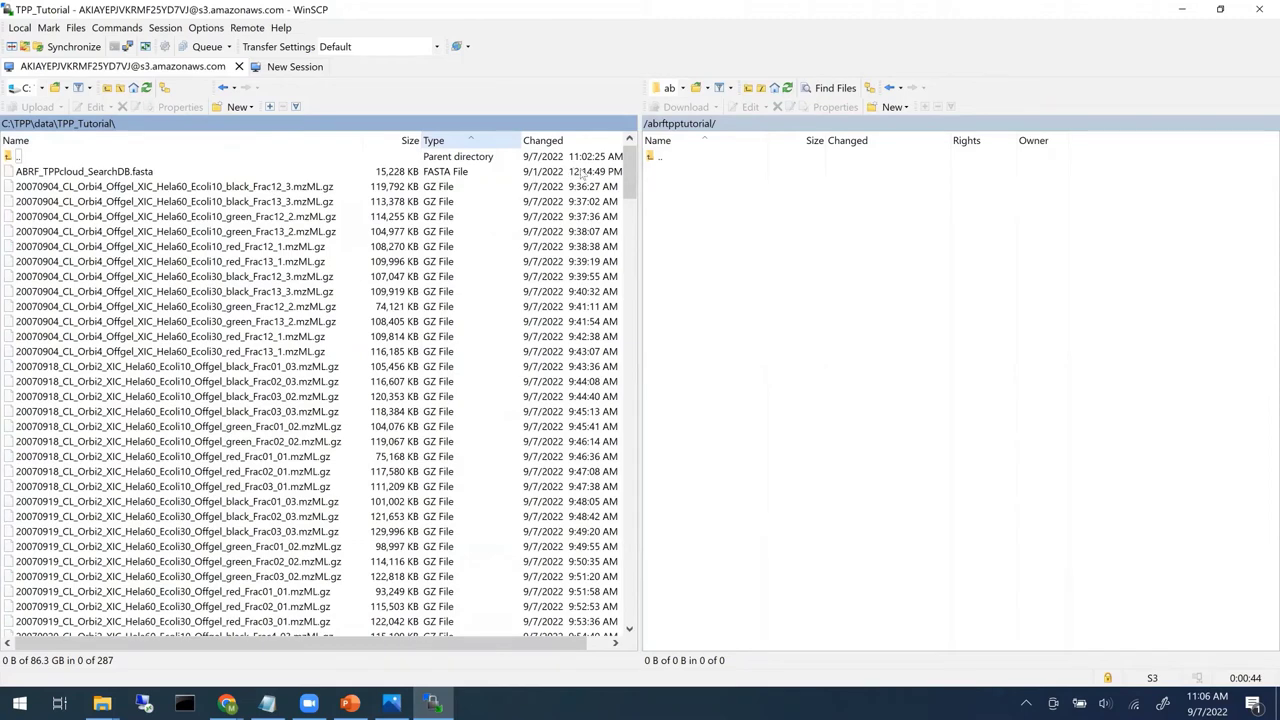
{"action": "left_click", "coordinate": [342, 190]}
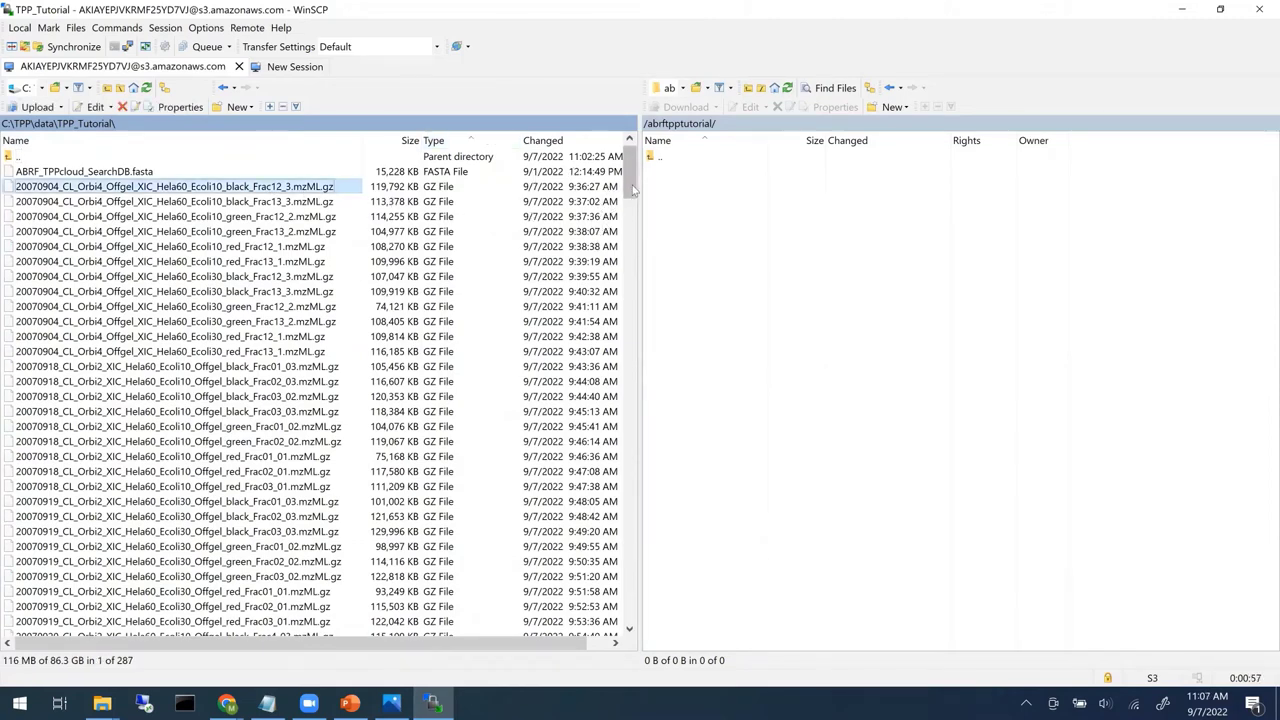
{"action": "left_click", "coordinate": [632, 275]}
{"action": "left_click", "coordinate": [632, 341]}
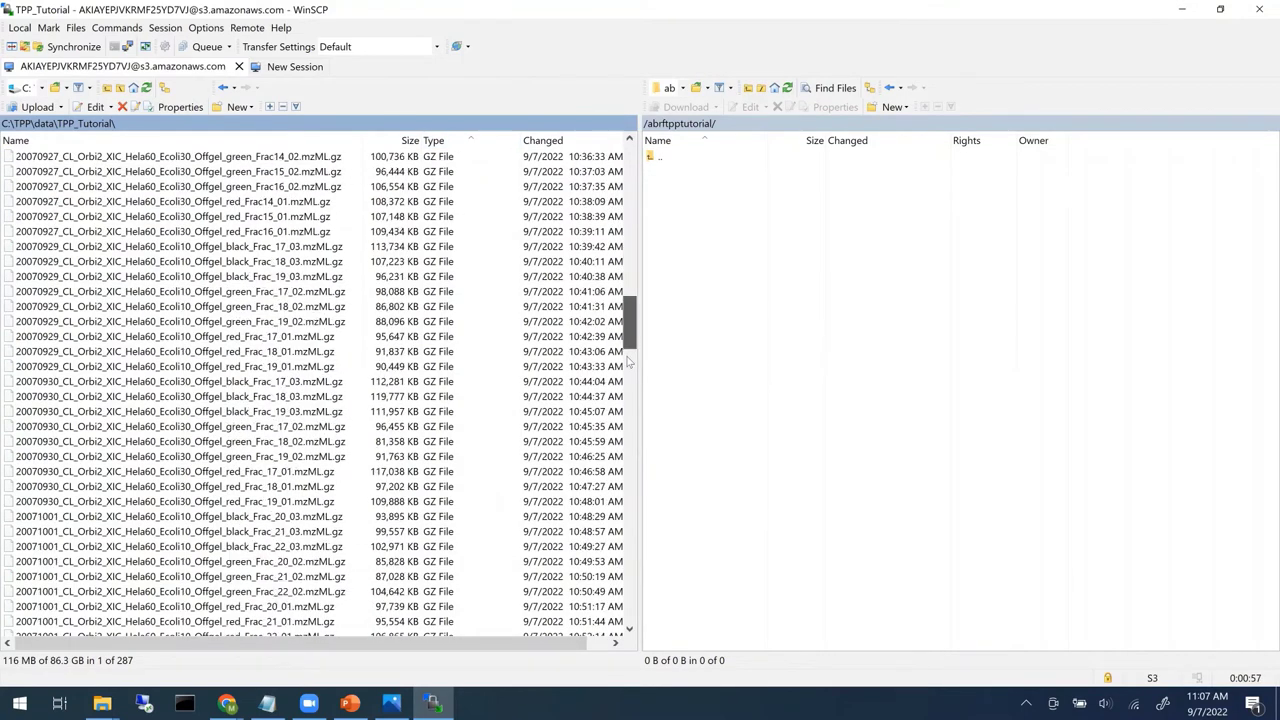
{"action": "left_click", "coordinate": [629, 367]}
{"action": "left_click", "coordinate": [624, 390]}
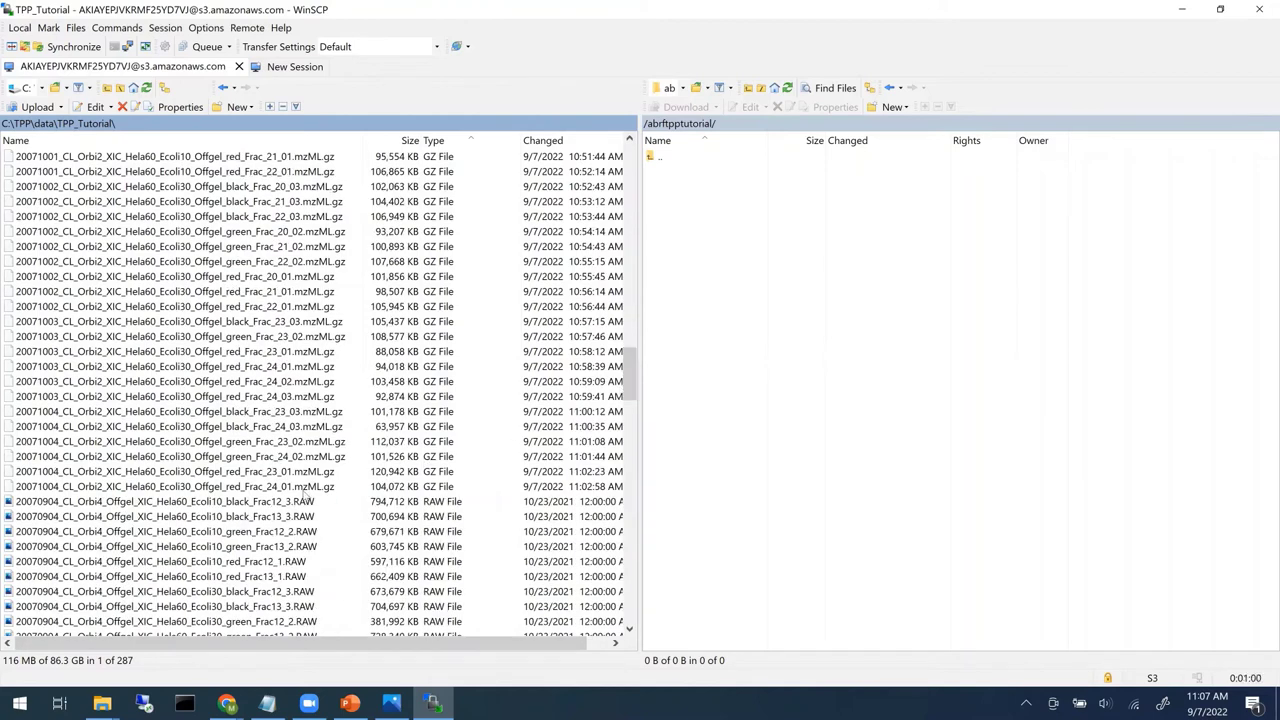
{"action": "left_click", "coordinate": [305, 487], "text": "shift"}
{"action": "left_click_drag", "start_coordinate": [305, 490], "coordinate": [726, 412]}
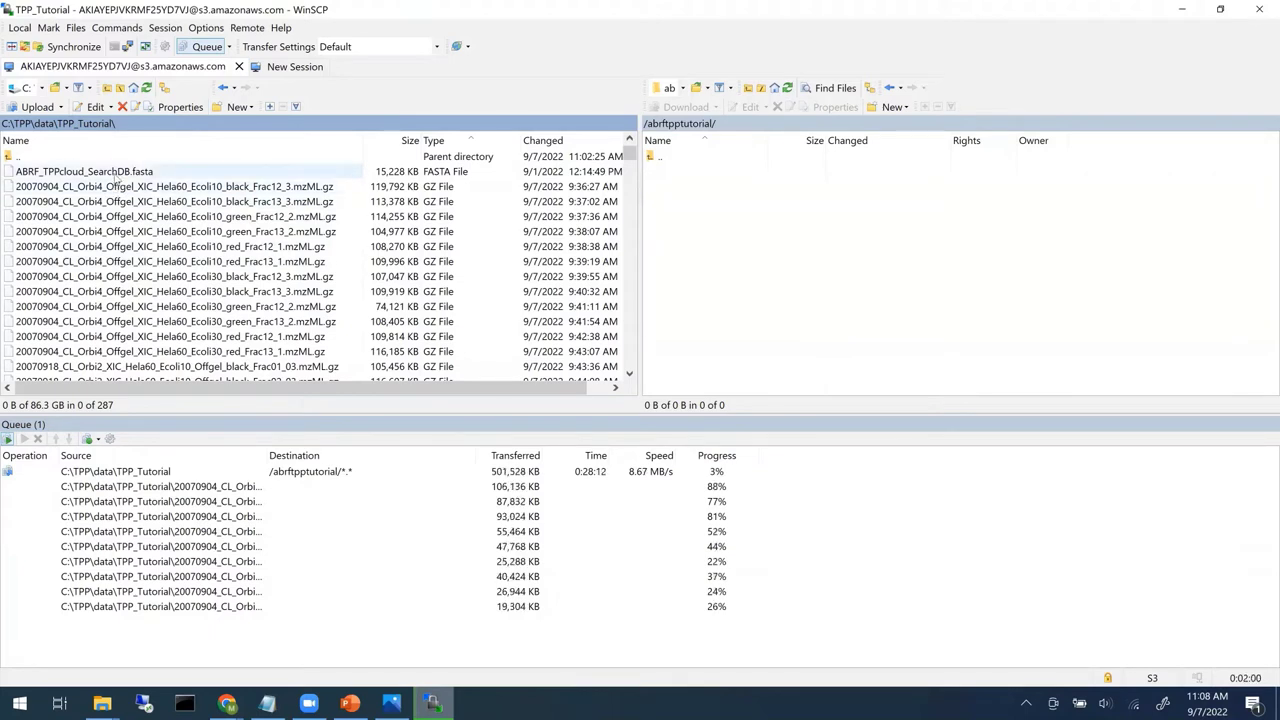
- Upload the FASTA search database to the abrftpptutorial bucket as well
{"action": "left_click_drag", "start_coordinate": [115, 177], "coordinate": [758, 262]}
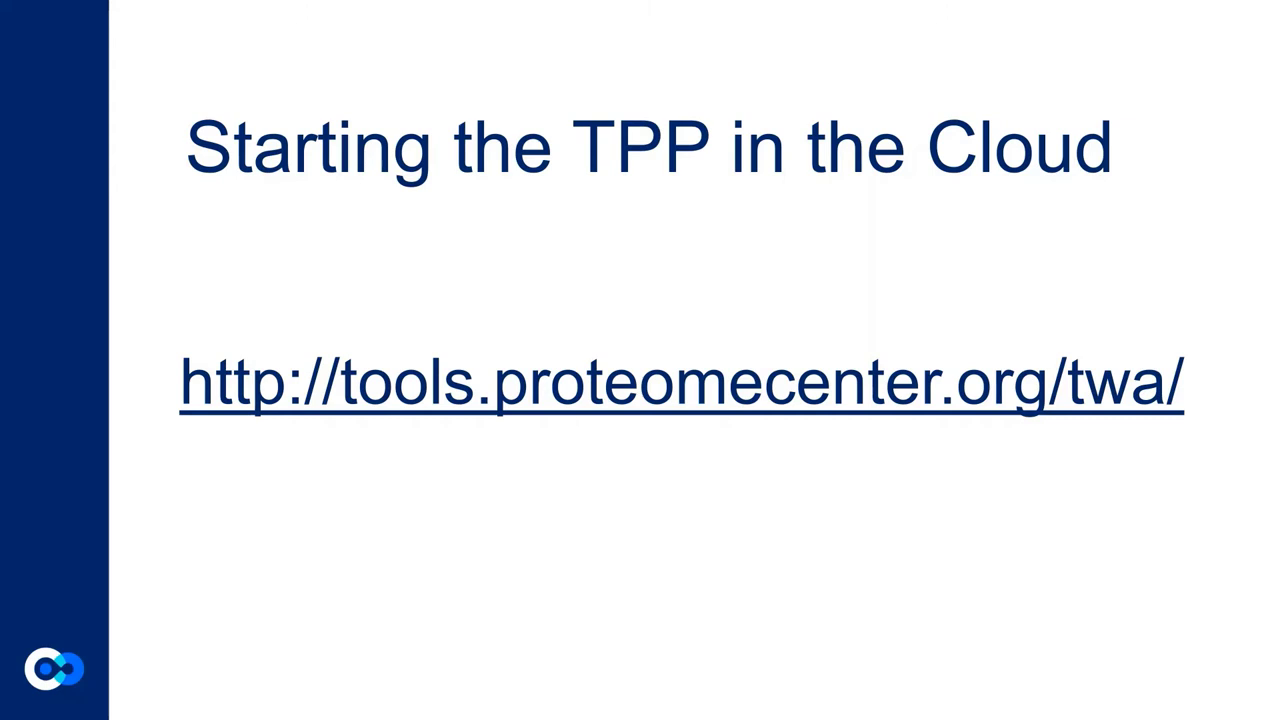
- Follow the slide's tools.proteomecenter.org/twa/ link to the TPP Web Launcher for Amazon
{"action": "left_click", "coordinate": [797, 410]}
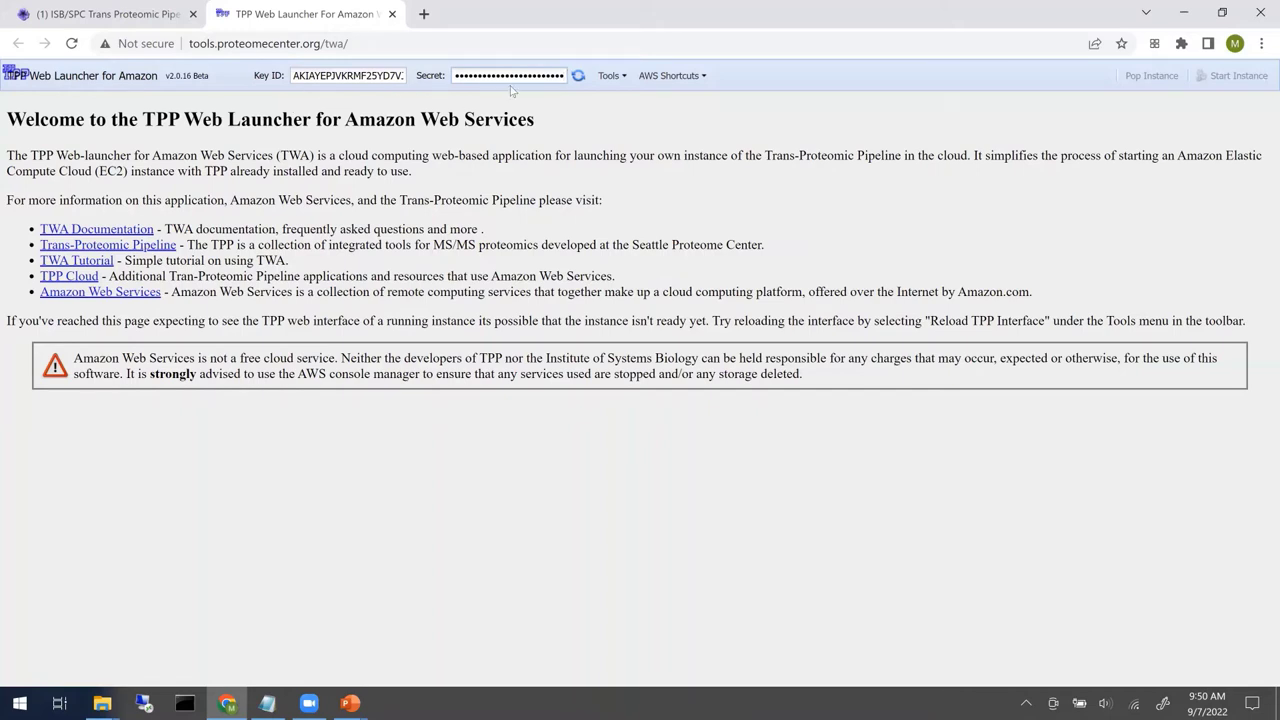
- Sign in with the AWS keys, open EC2 Start Options and turn off installing demo/tutorial data
{"action": "left_click", "coordinate": [578, 76]}
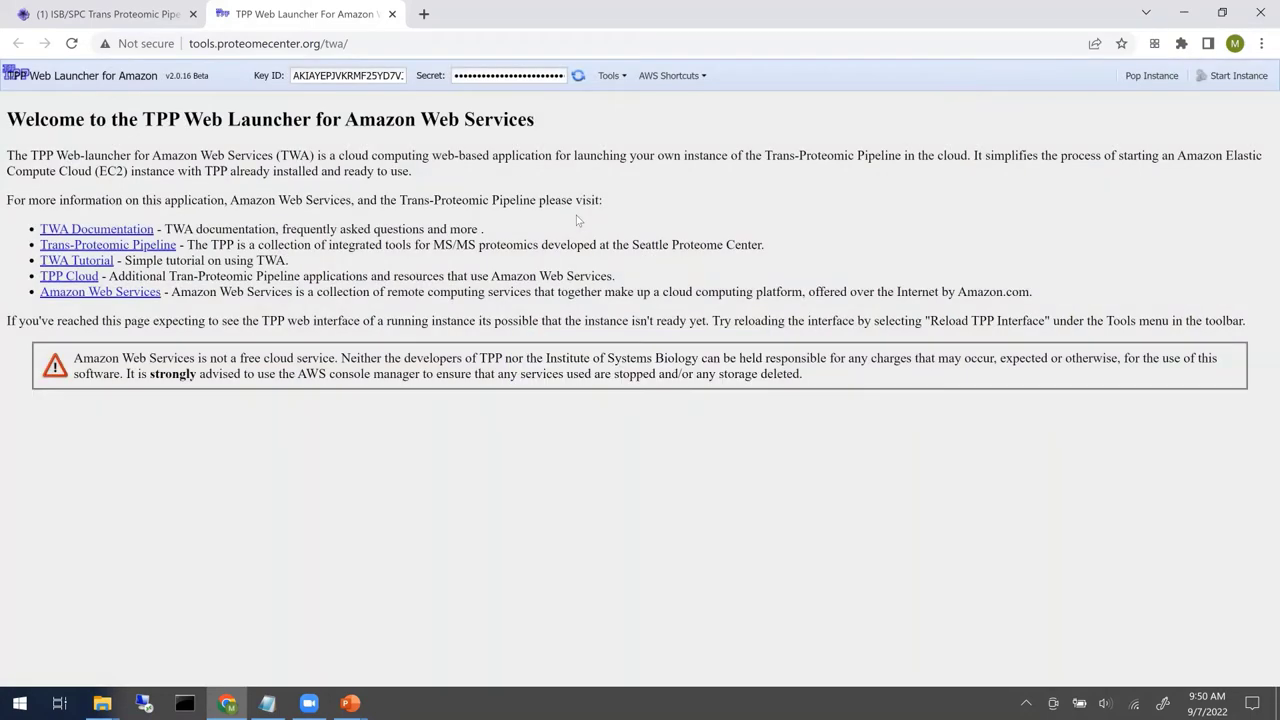
{"action": "left_click", "coordinate": [625, 84]}
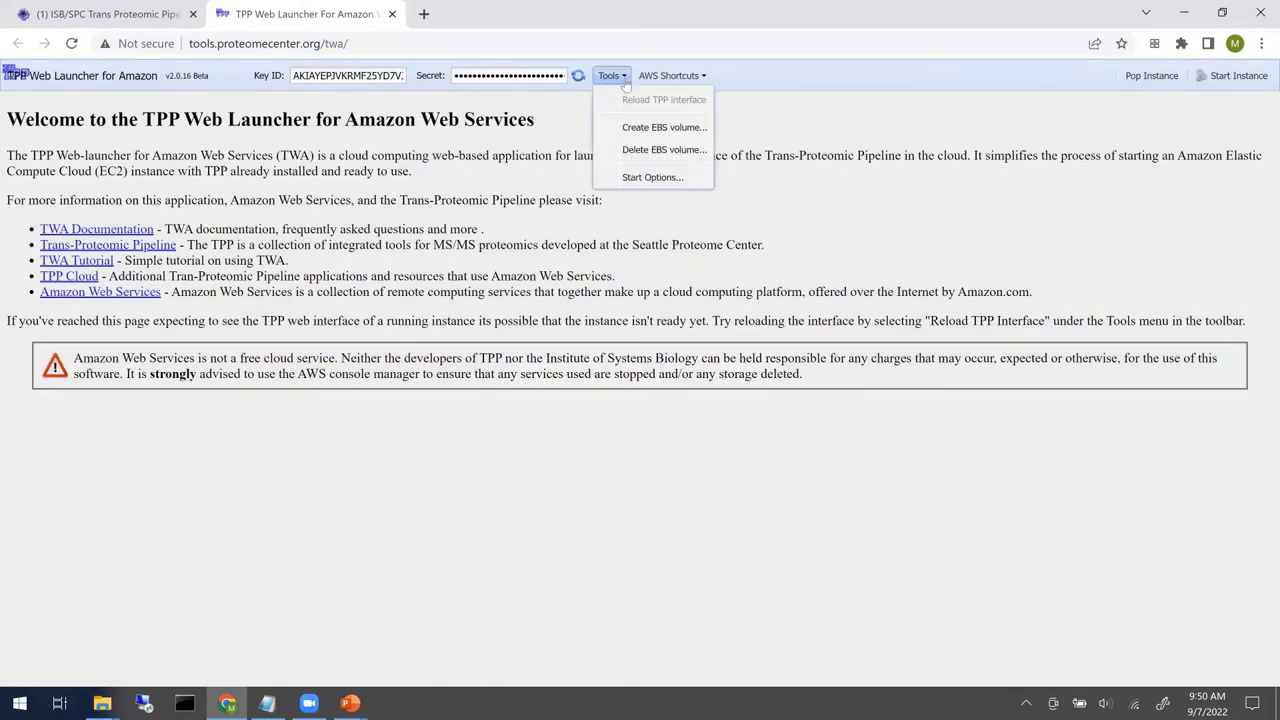
{"action": "left_click", "coordinate": [652, 178]}
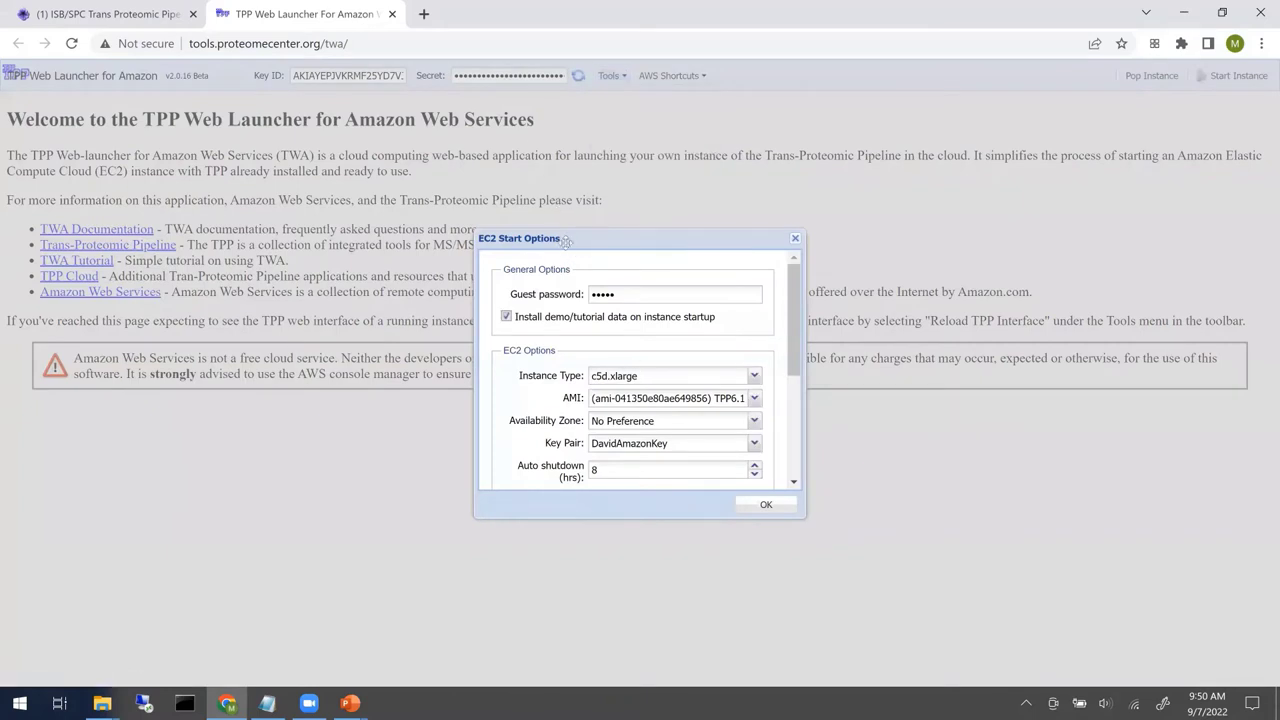
{"action": "left_click_drag", "start_coordinate": [562, 244], "coordinate": [464, 142]}
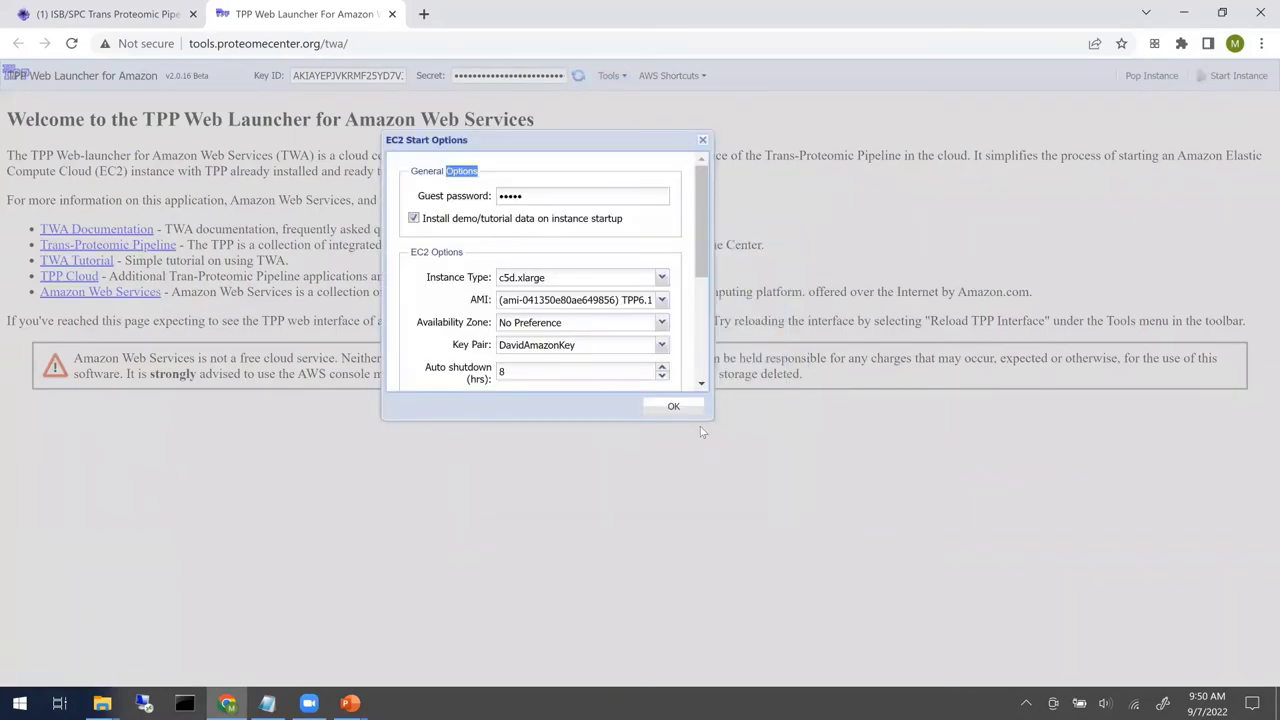
{"action": "left_click_drag", "start_coordinate": [710, 425], "coordinate": [921, 592]}
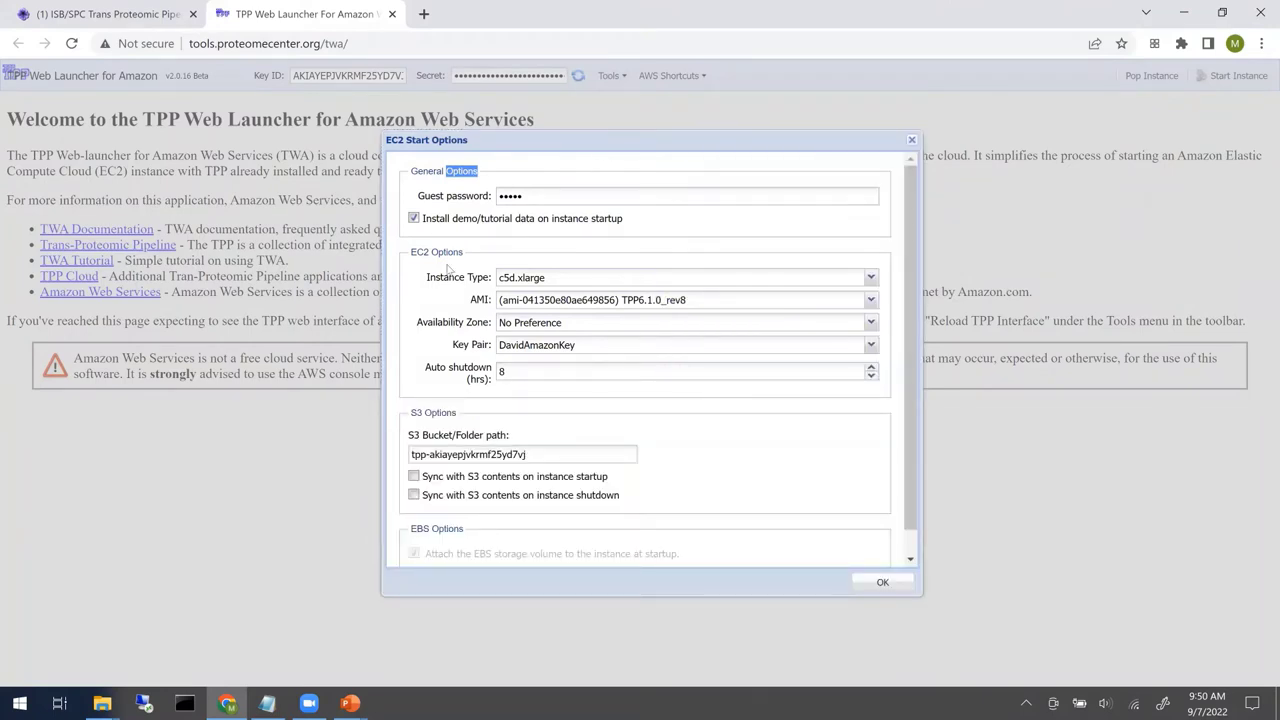
{"action": "left_click", "coordinate": [414, 218]}
{"action": "left_click", "coordinate": [871, 278]}
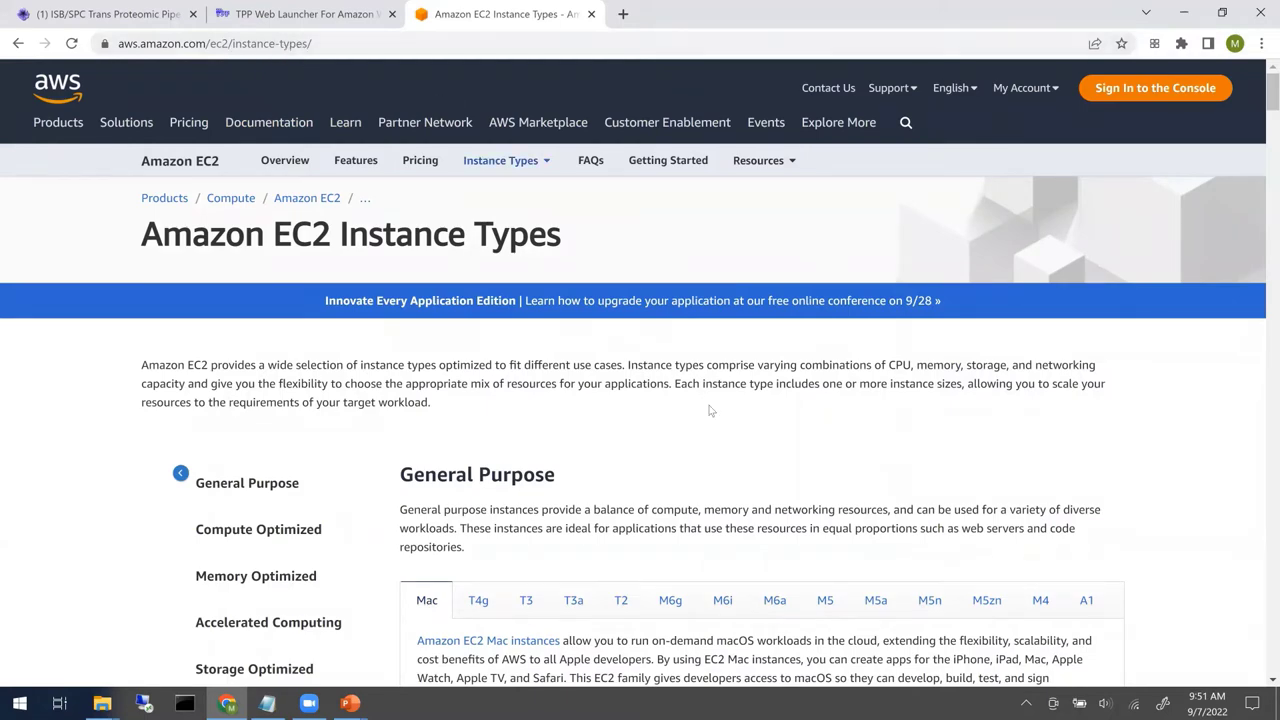
- View the Compute Optimized C5 family and scroll through its c5/c5d instance size table
{"action": "scroll", "coordinate": [710, 410], "scroll_direction": "down", "scroll_amount": 1}
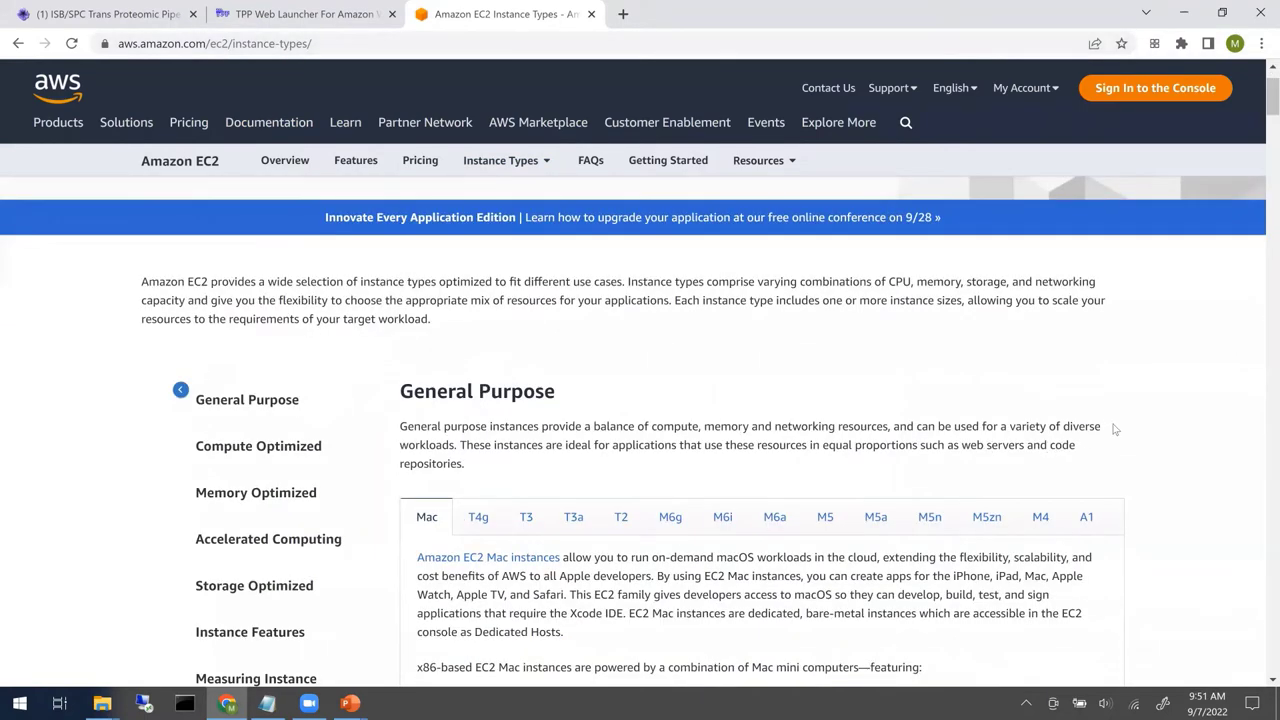
{"action": "scroll", "coordinate": [1171, 396], "scroll_direction": "down", "scroll_amount": 2}
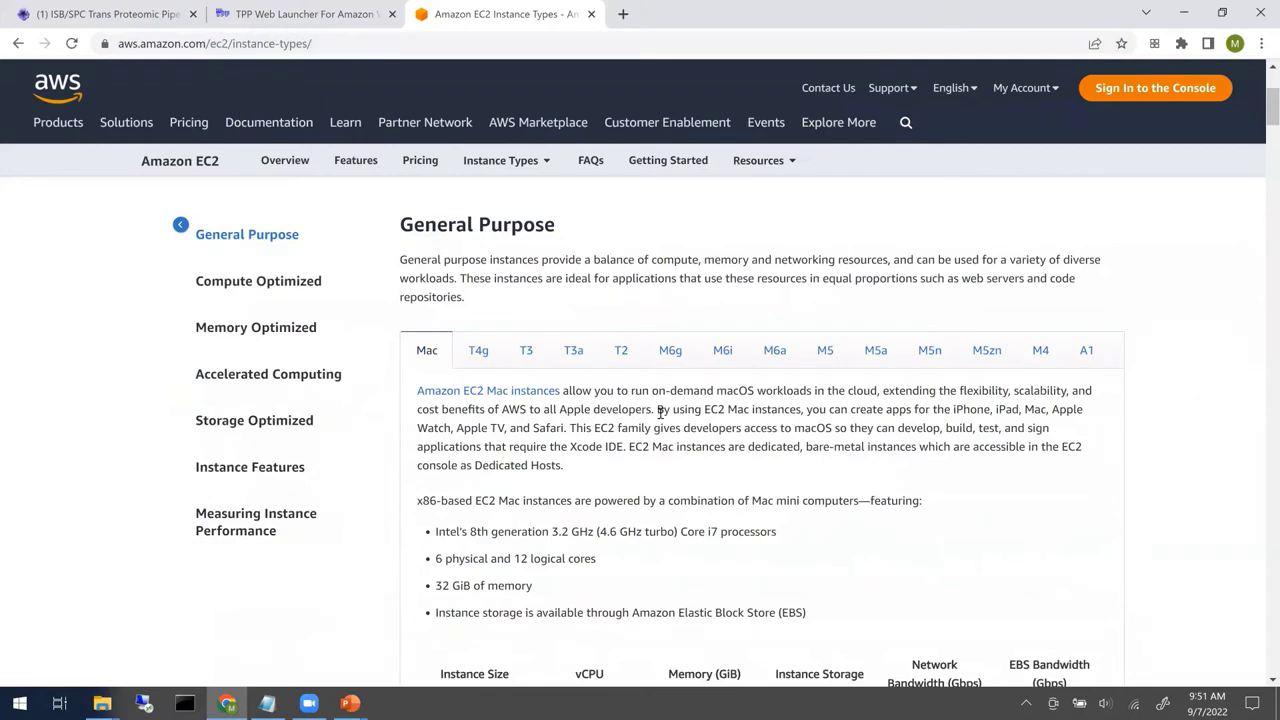
{"action": "left_click", "coordinate": [318, 281]}
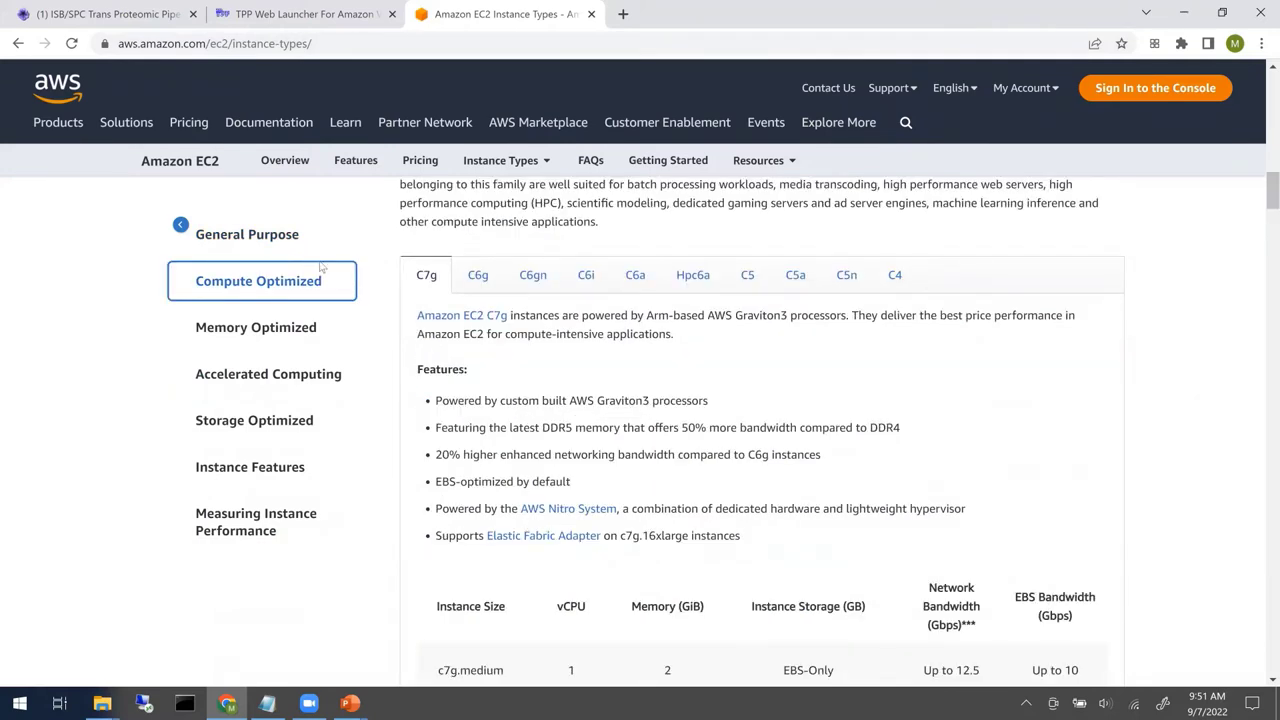
{"action": "left_click", "coordinate": [747, 274]}
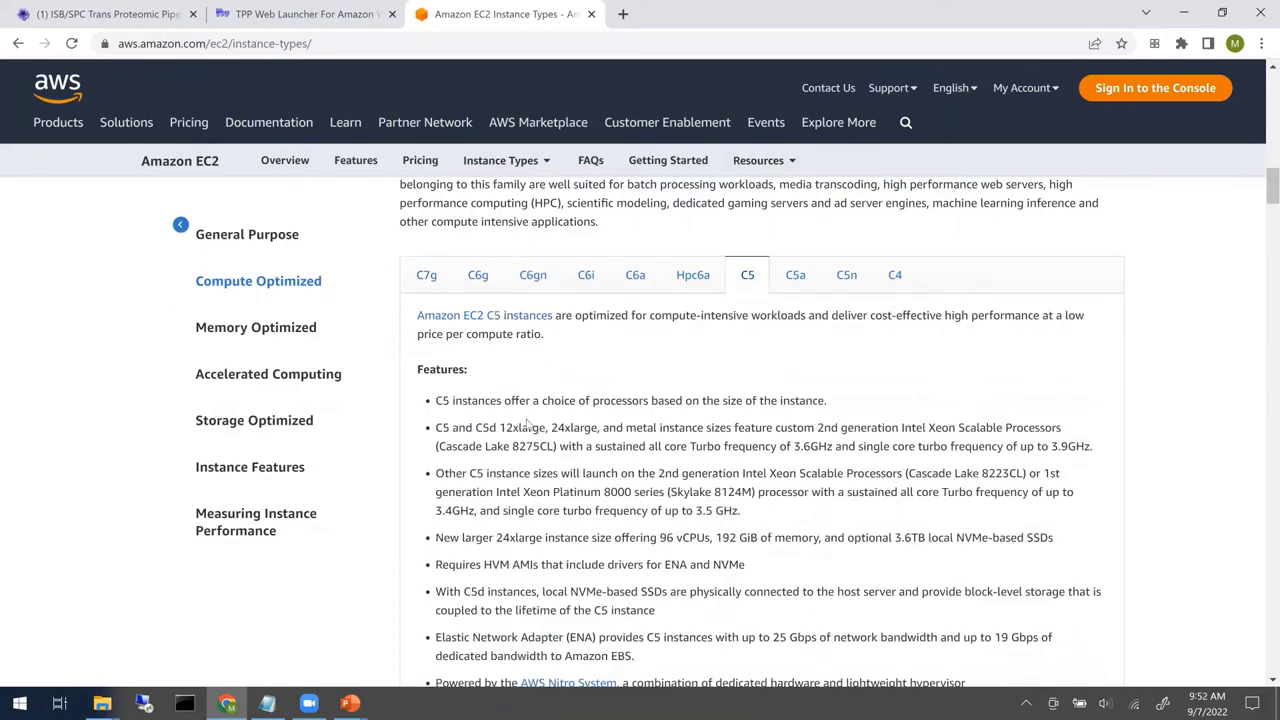
{"action": "scroll", "coordinate": [677, 475], "scroll_direction": "down", "scroll_amount": 3}
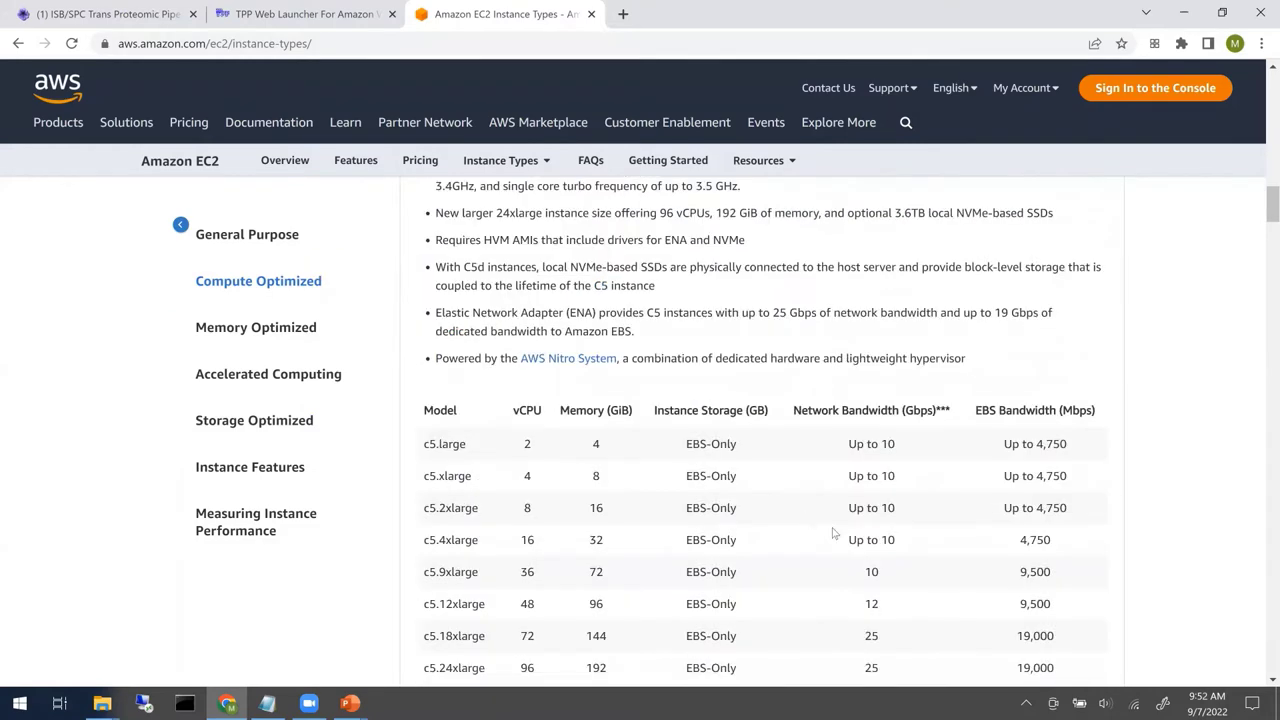
{"action": "scroll", "coordinate": [833, 533], "scroll_direction": "down", "scroll_amount": 2}
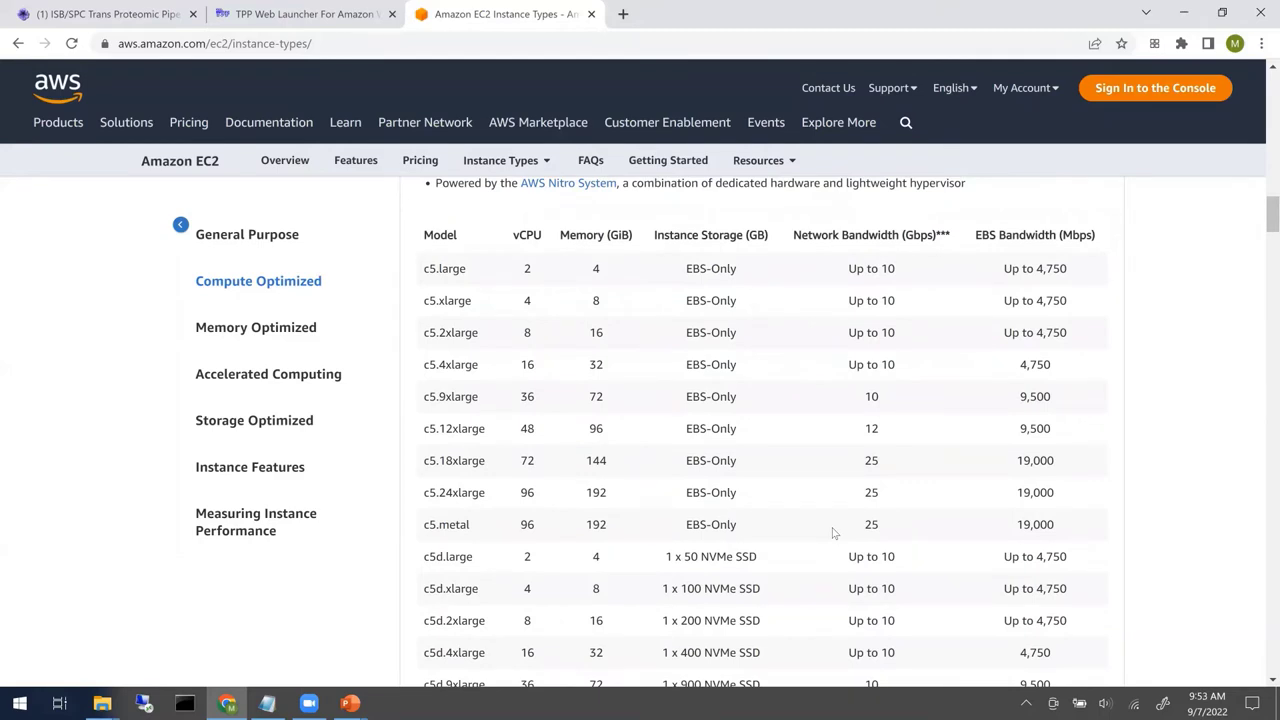
{"action": "scroll", "coordinate": [740, 518], "scroll_direction": "down", "scroll_amount": 1}
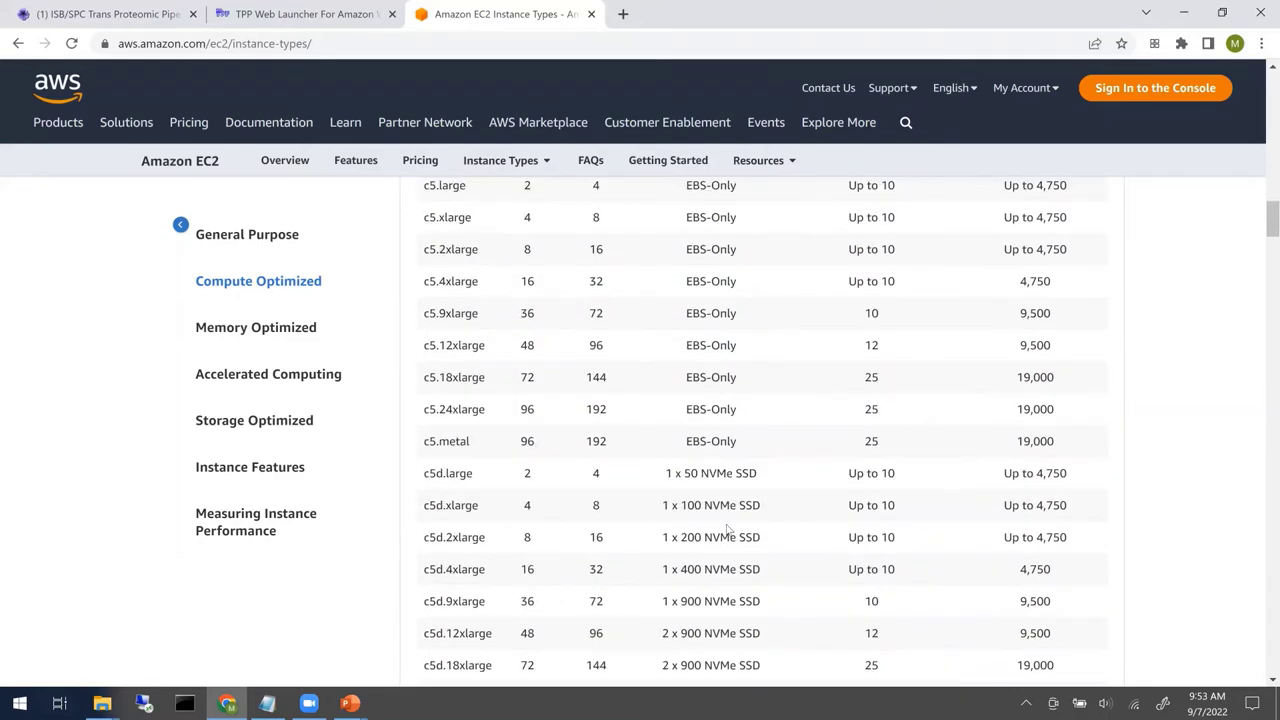
{"action": "scroll", "coordinate": [705, 483], "scroll_direction": "down", "scroll_amount": 1}
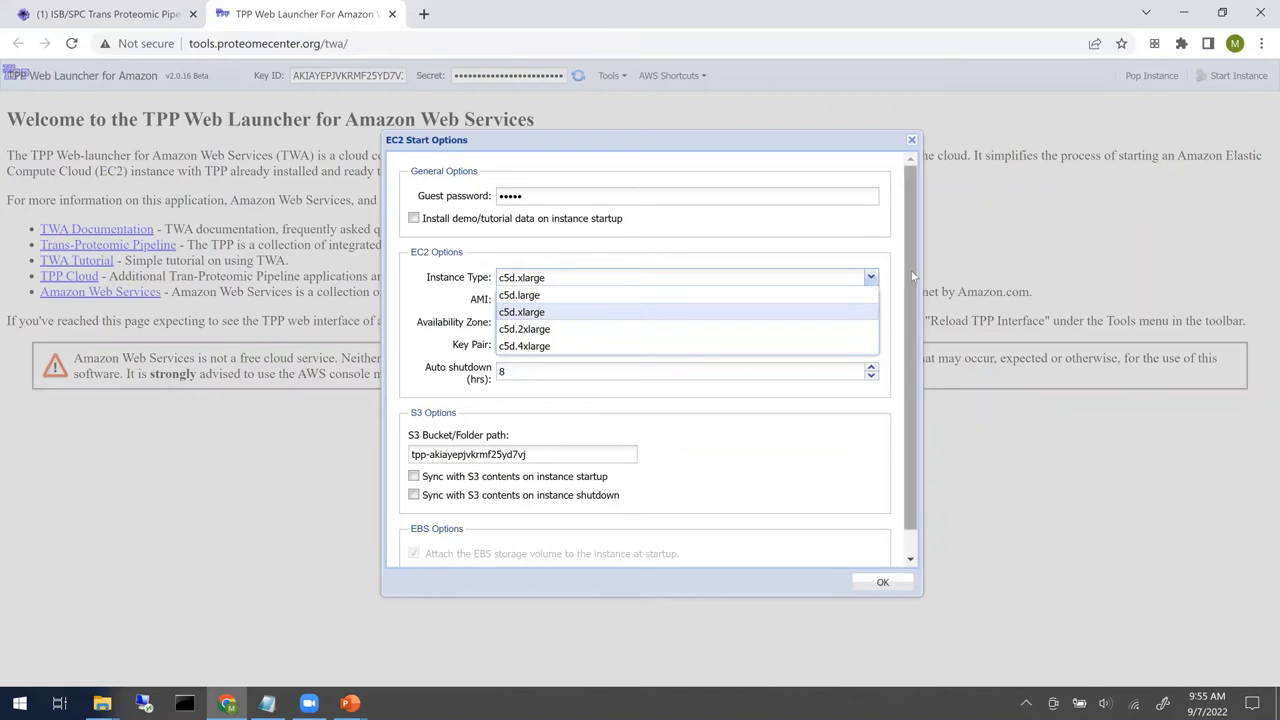
- Keep c5d.xlarge and the rev8 image, set S3 folder abrftpptutorial with startup sync, and confirm
{"action": "left_click", "coordinate": [875, 284]}
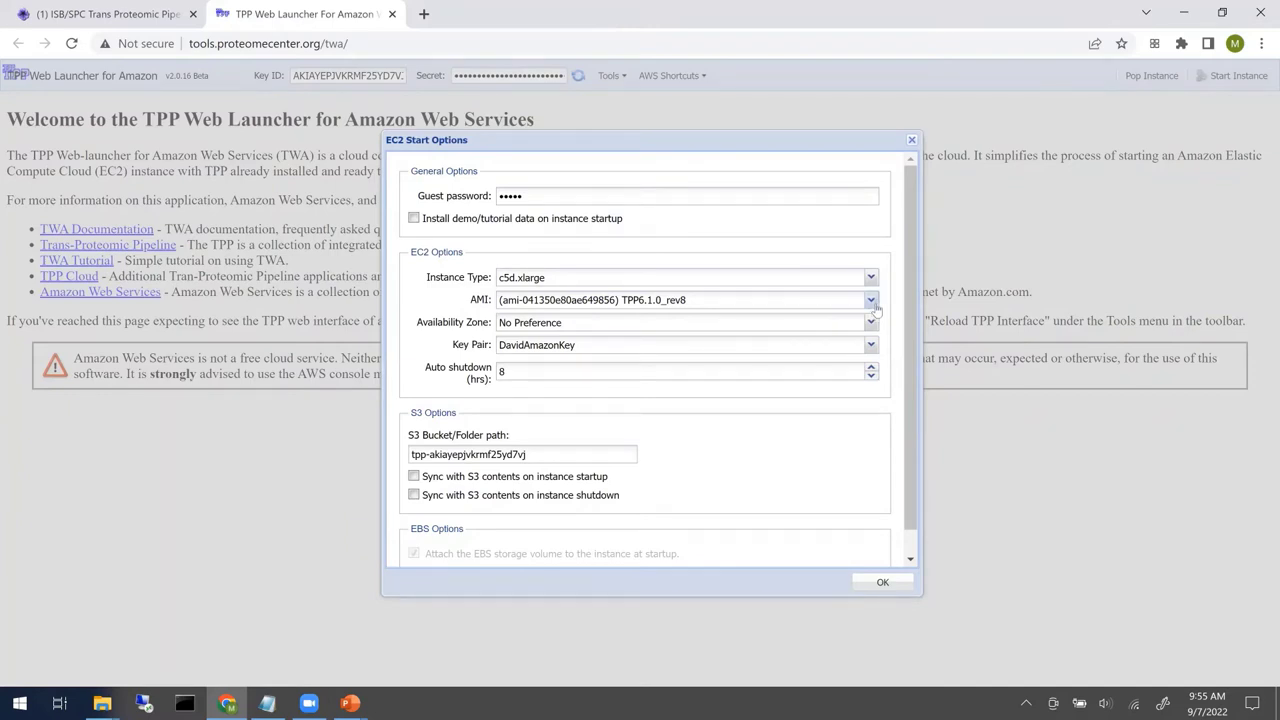
{"action": "left_click", "coordinate": [872, 302]}
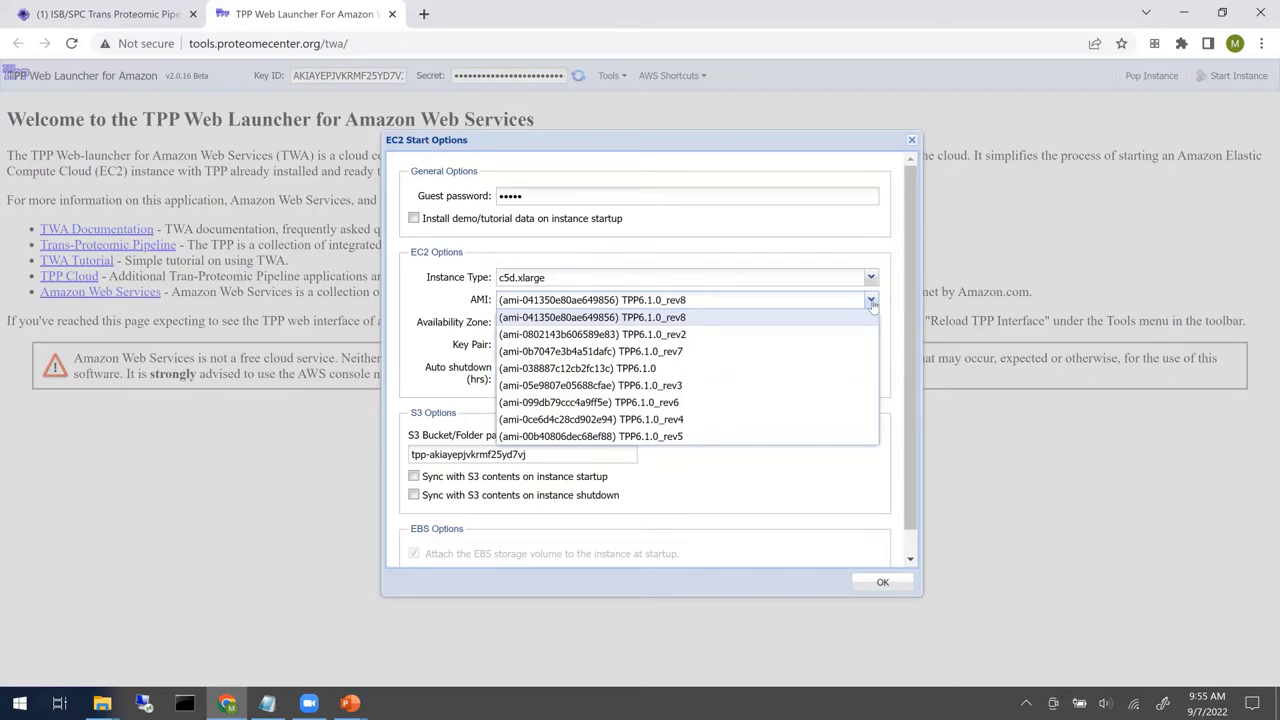
{"action": "left_click", "coordinate": [872, 302]}
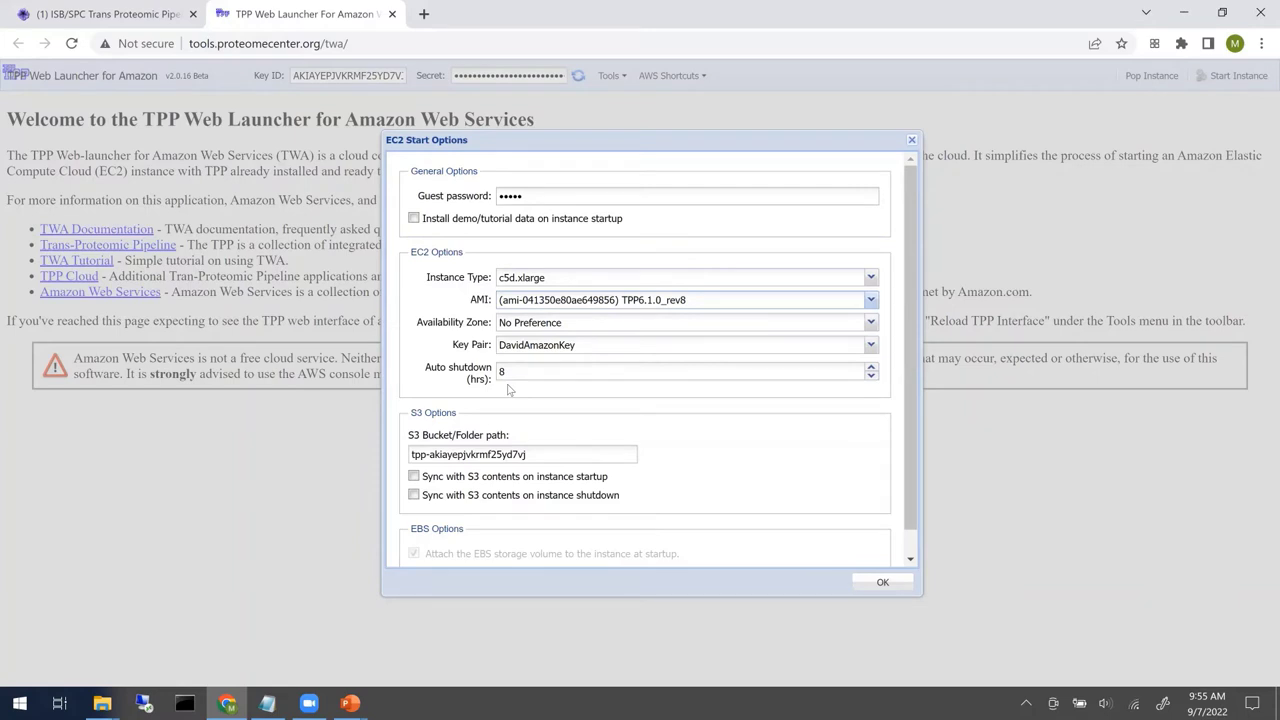
{"action": "scroll", "coordinate": [756, 455], "scroll_direction": "down", "scroll_amount": 1}
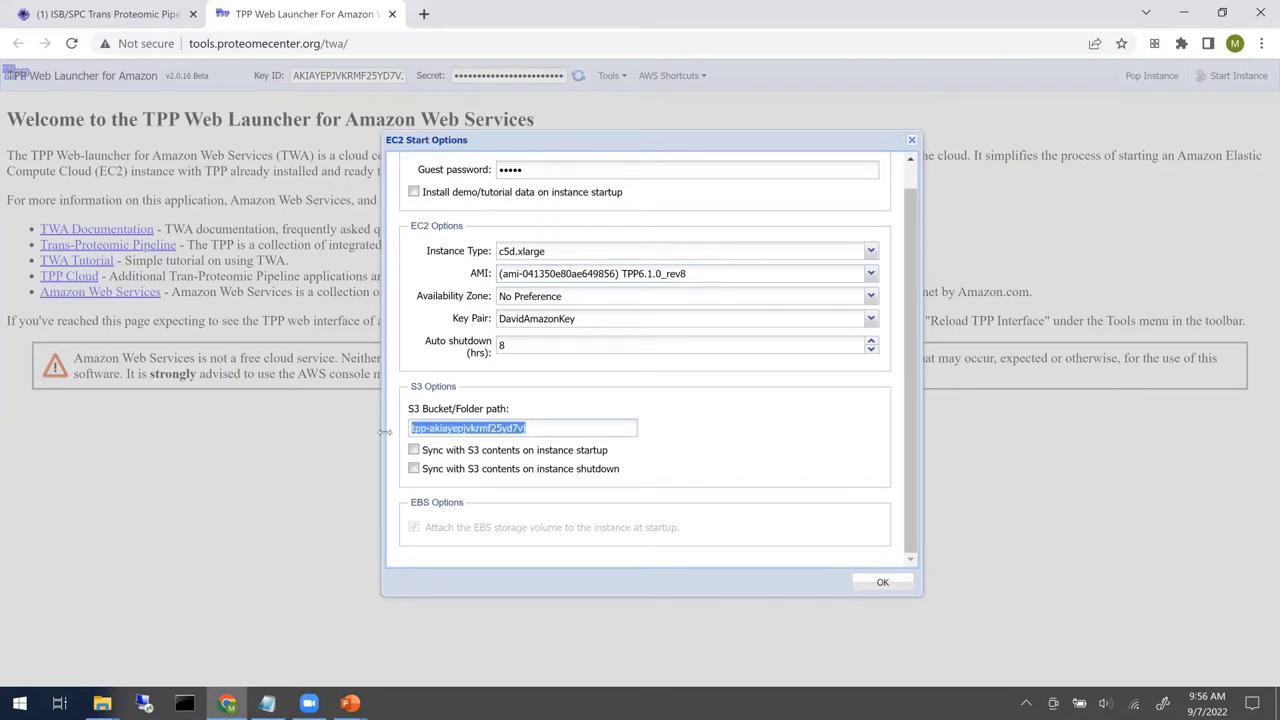
{"action": "type", "text": "ab"}
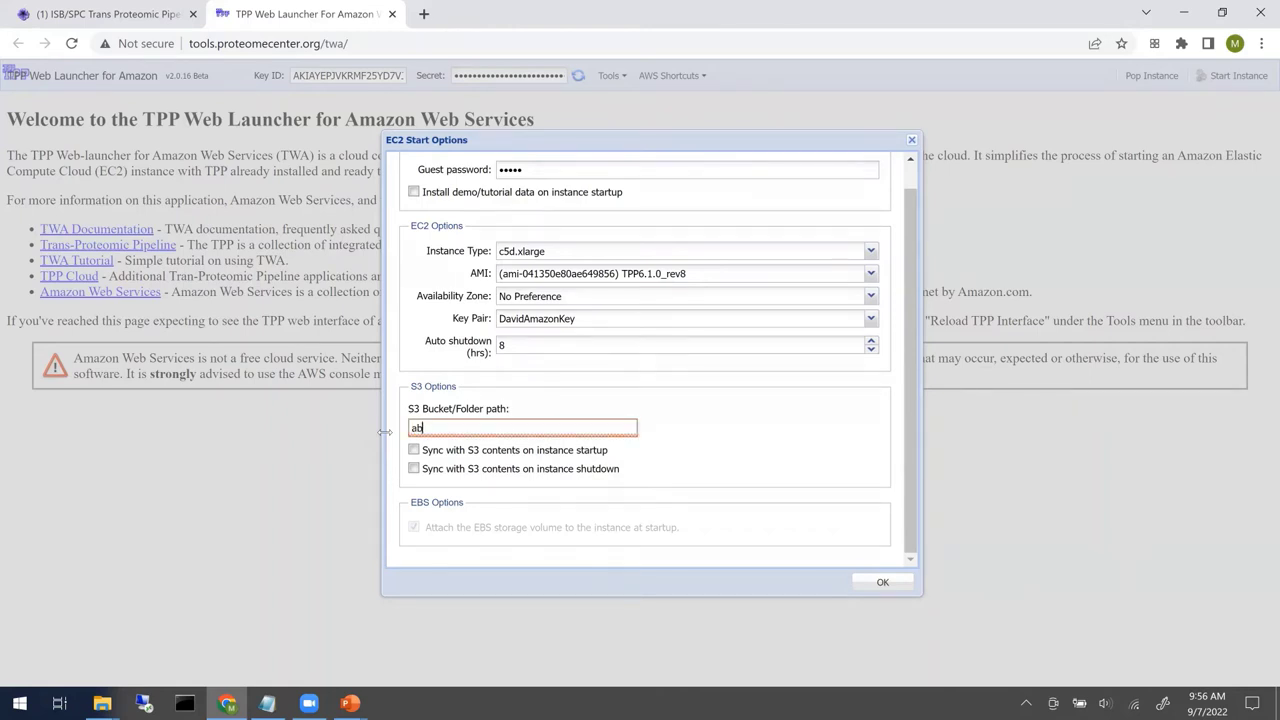
{"action": "type", "text": "rftpptu"}
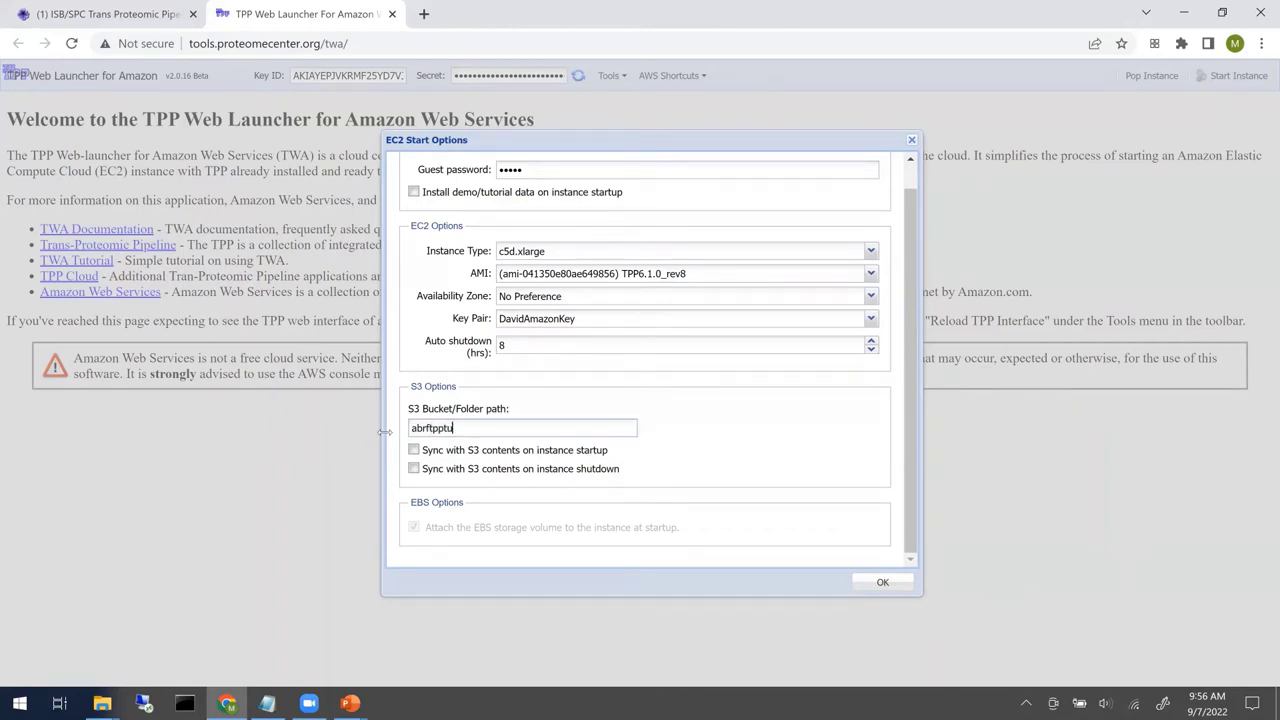
{"action": "type", "text": "torial"}
{"action": "left_click", "coordinate": [413, 451]}
{"action": "left_click", "coordinate": [878, 584]}
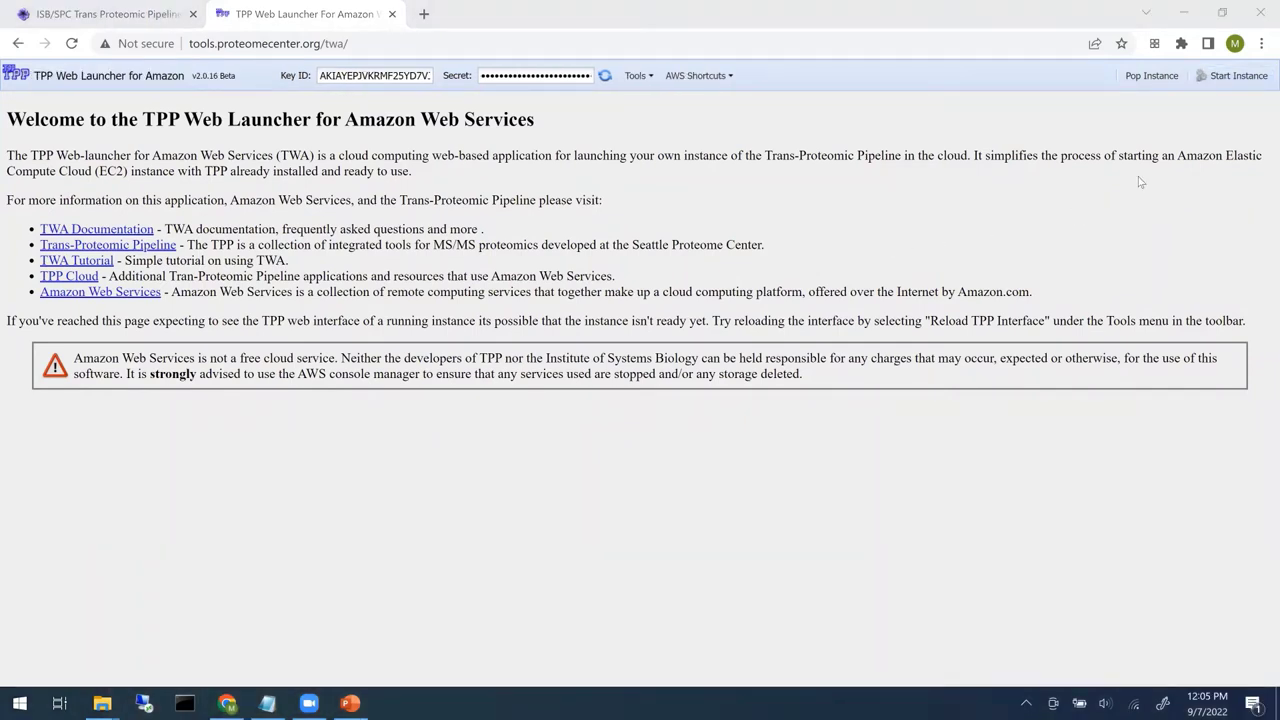
- Start a new TPP instance and open its Petunia interface in a new tab
{"action": "left_click", "coordinate": [1233, 82]}
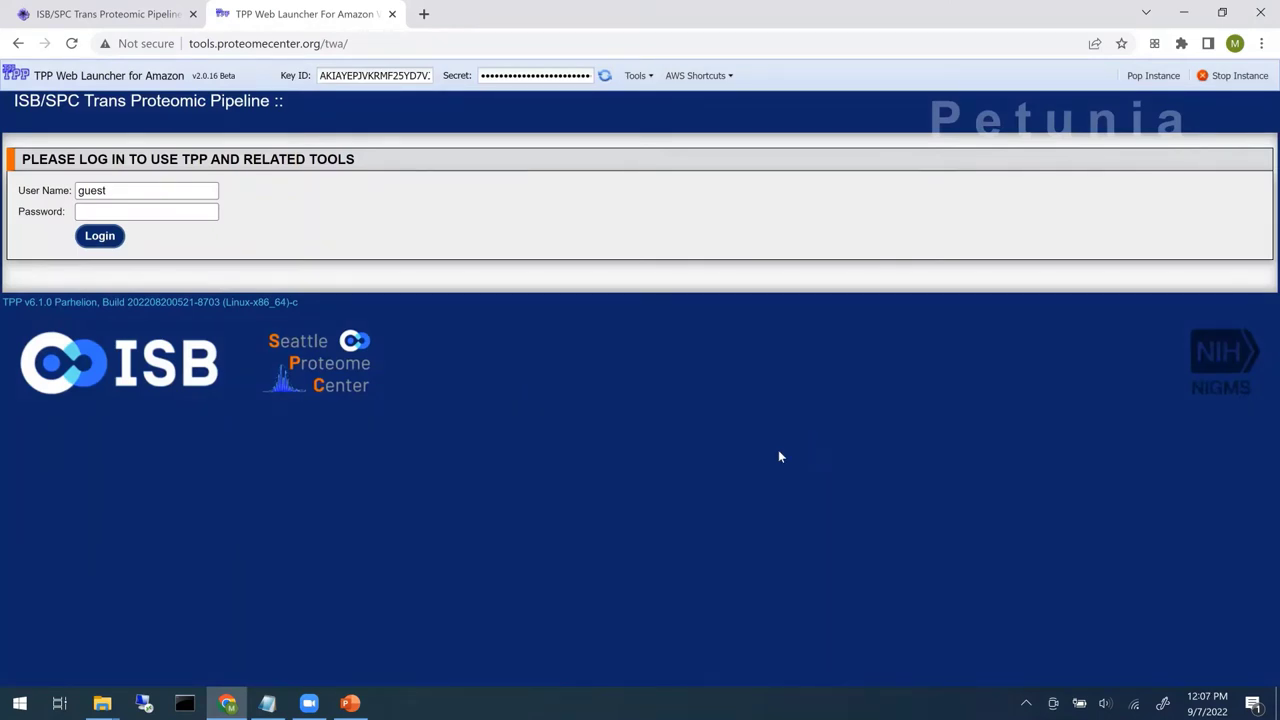
{"action": "left_click", "coordinate": [1153, 76]}
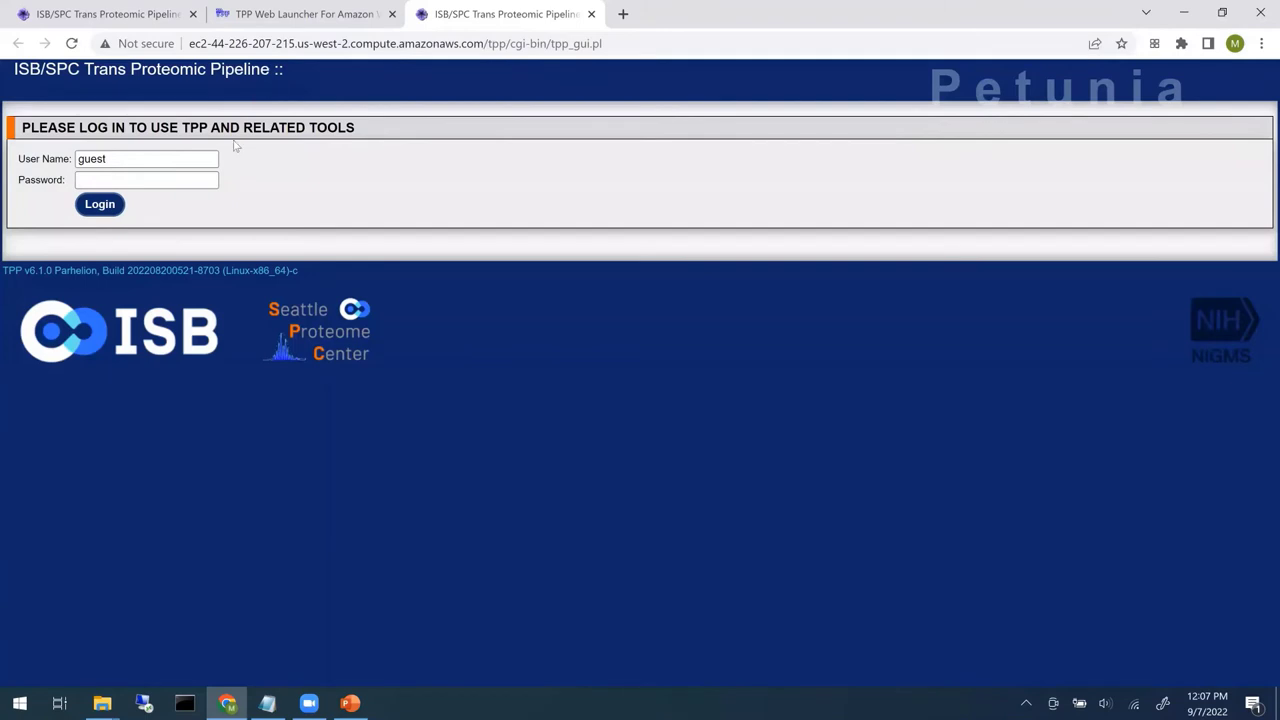
{"action": "left_click", "coordinate": [315, 16]}
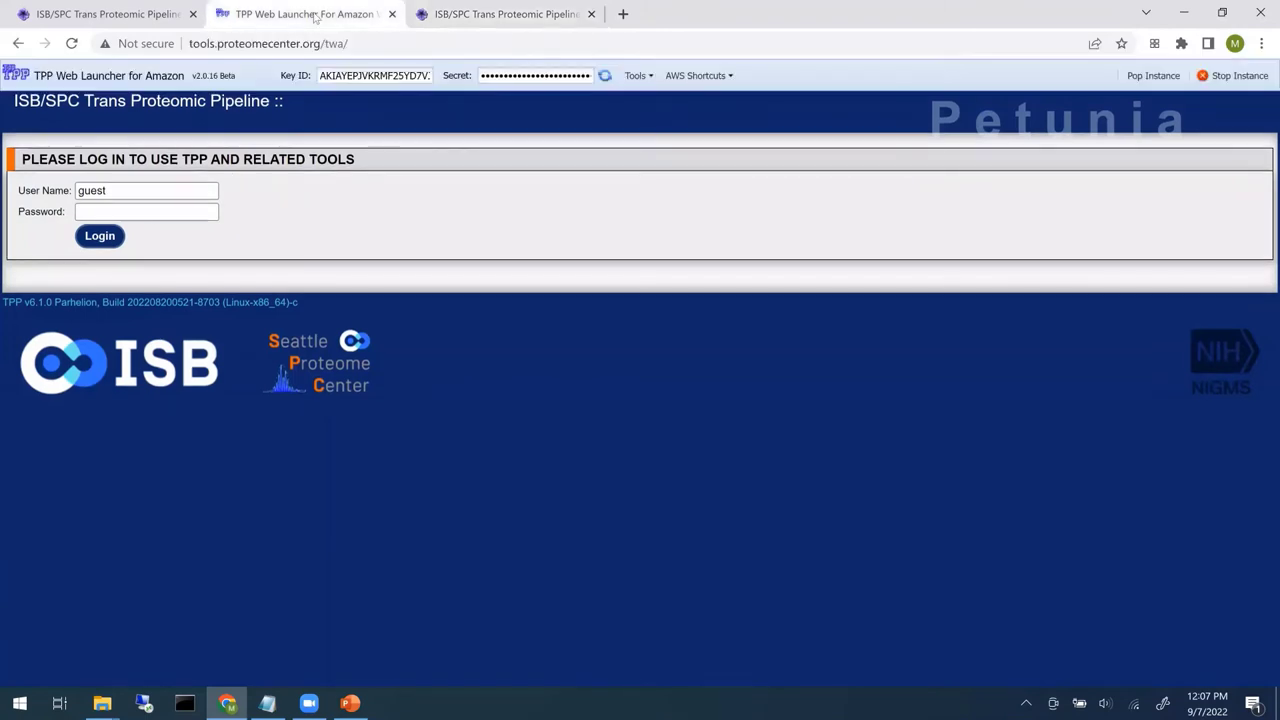
{"action": "left_click", "coordinate": [505, 14]}
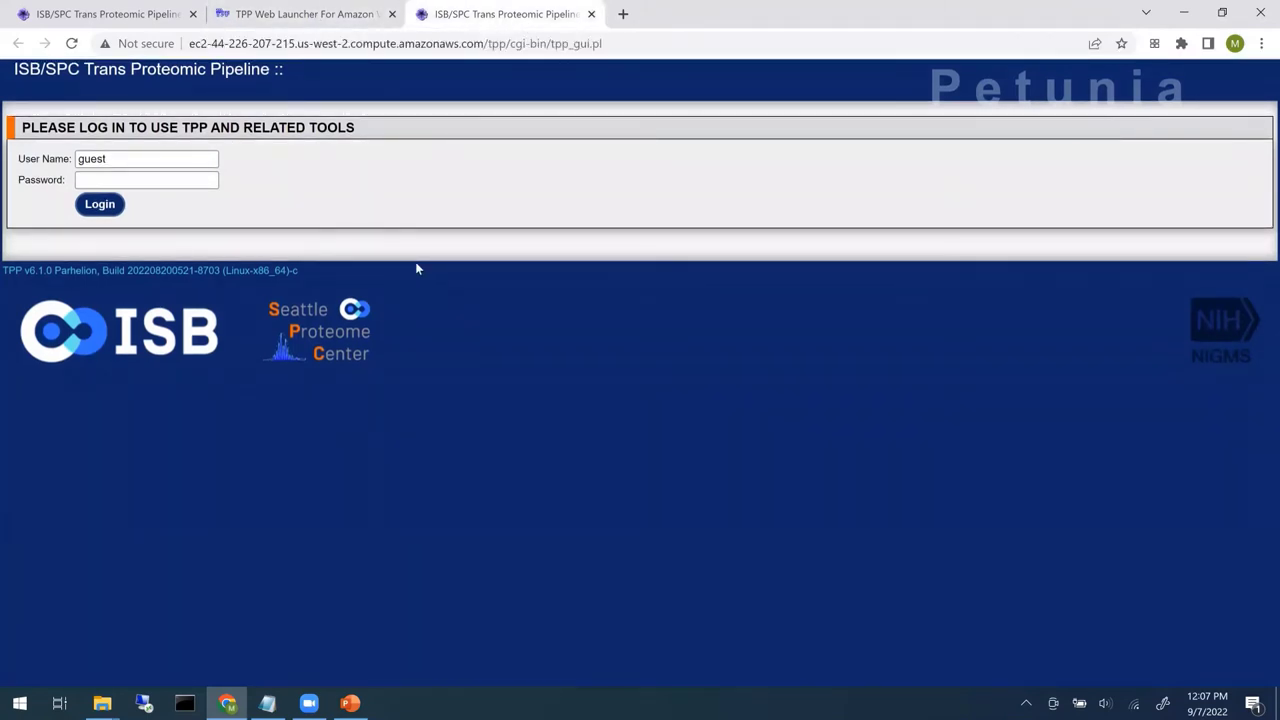
- Log in to Petunia as the guest user with its password
{"action": "left_click", "coordinate": [207, 180]}
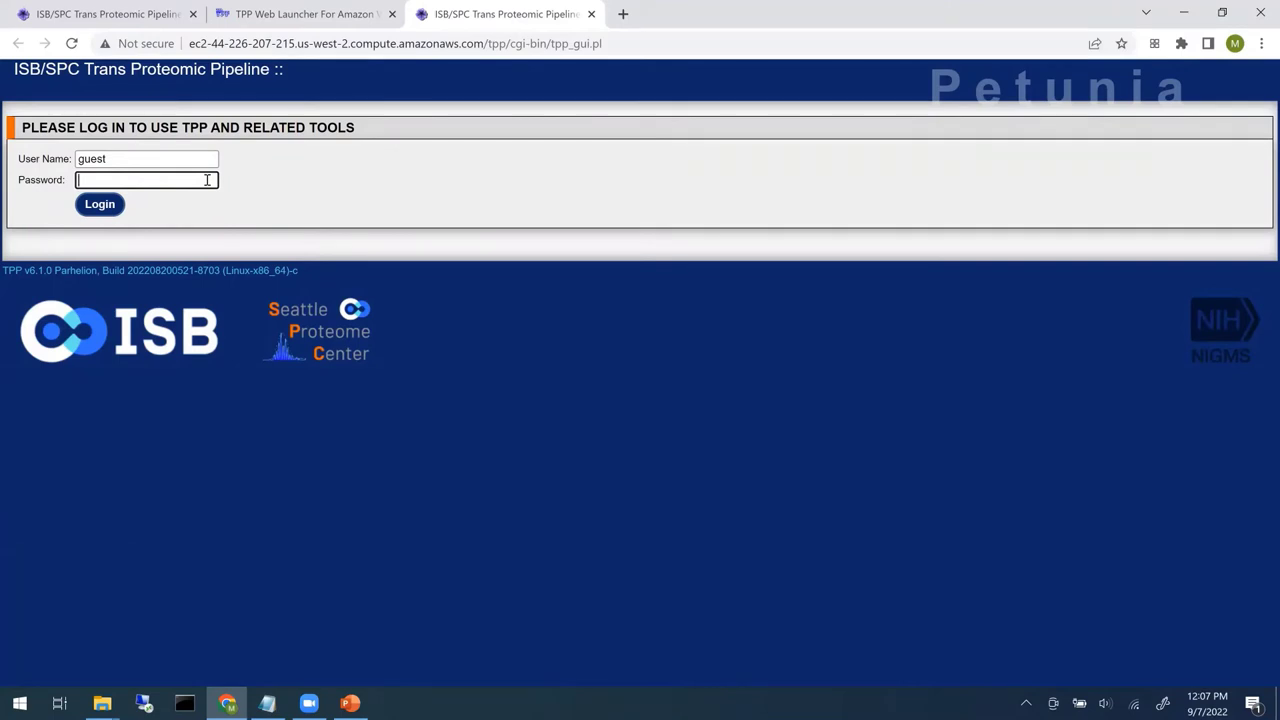
{"action": "type", "text": "guest"}
{"action": "key", "text": "Return"}
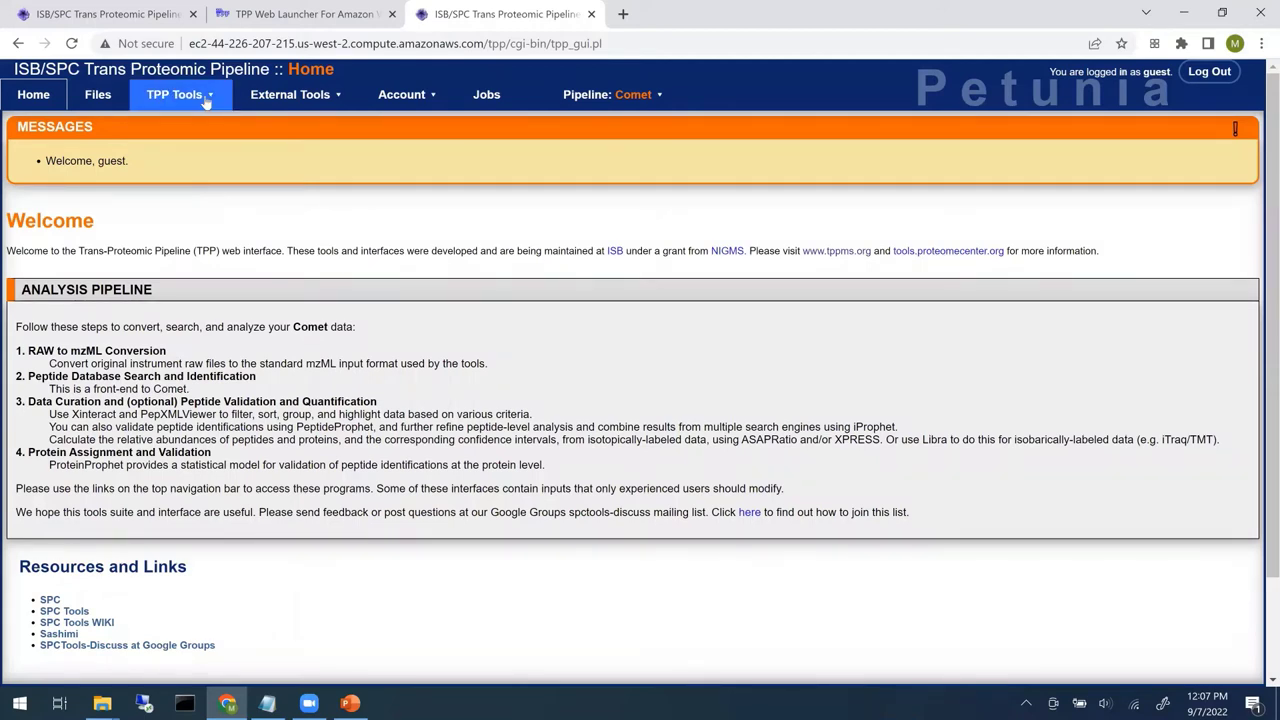
- Review the Account > Amazon Cloud status tables, then switch to the Files browser
{"action": "left_click", "coordinate": [423, 102]}
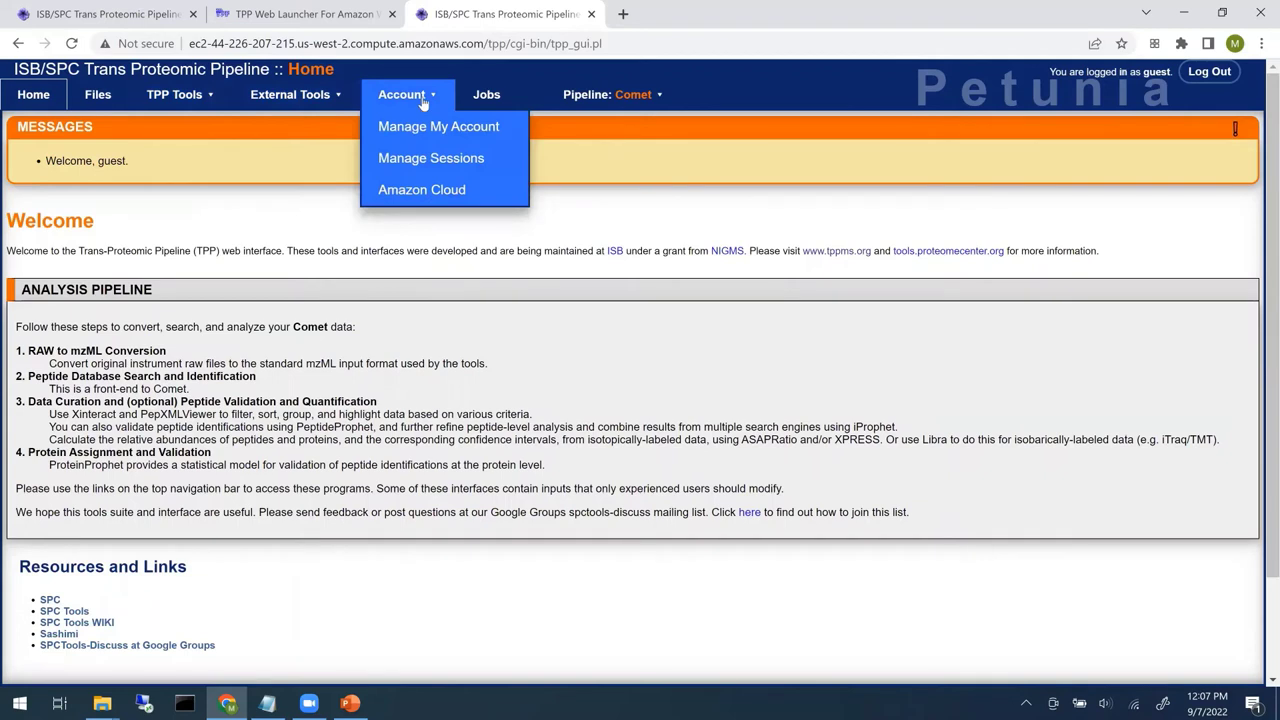
{"action": "left_click", "coordinate": [403, 190]}
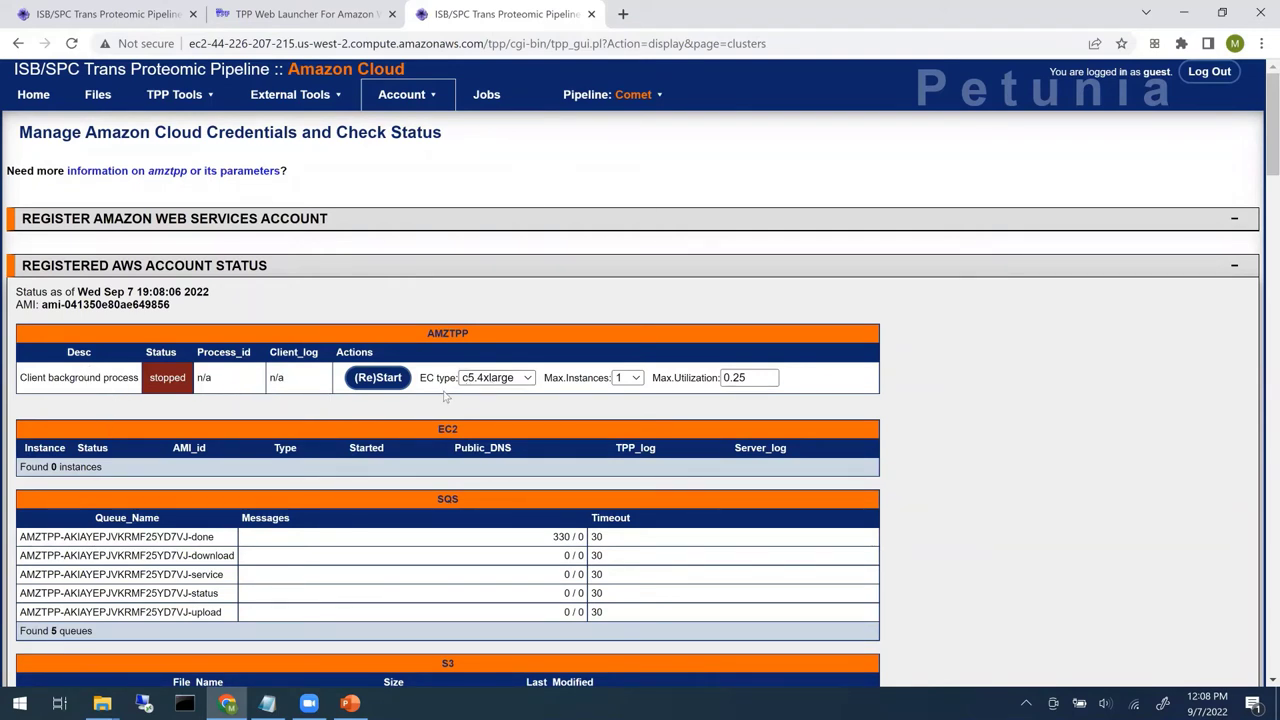
{"action": "scroll", "coordinate": [700, 300], "scroll_direction": "down", "scroll_amount": 3}
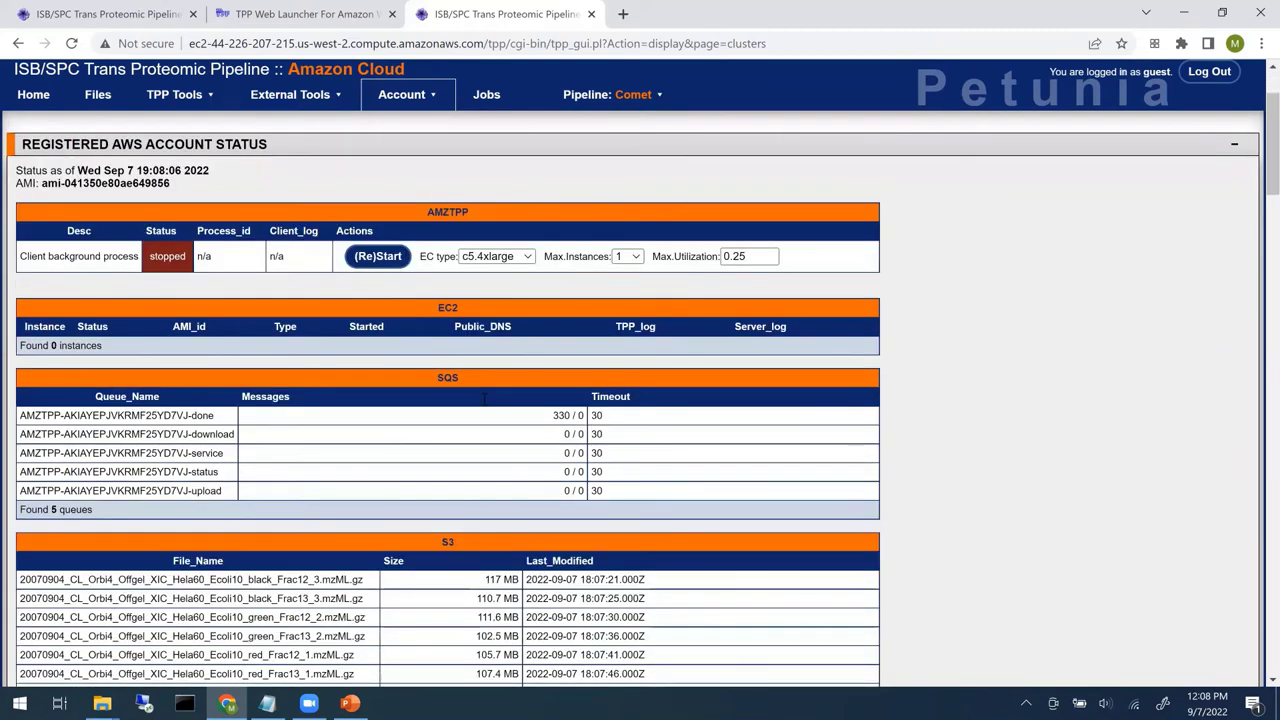
{"action": "scroll", "coordinate": [952, 193], "scroll_direction": "up", "scroll_amount": 1}
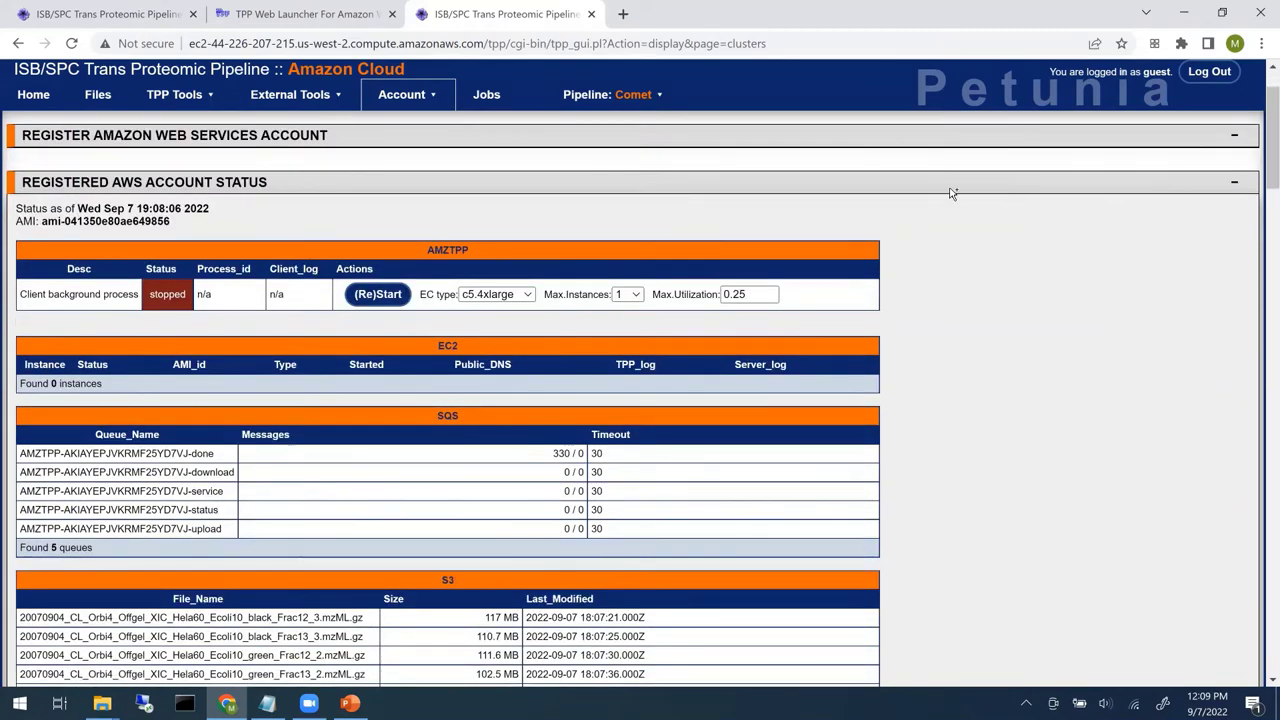
{"action": "left_click", "coordinate": [96, 100]}
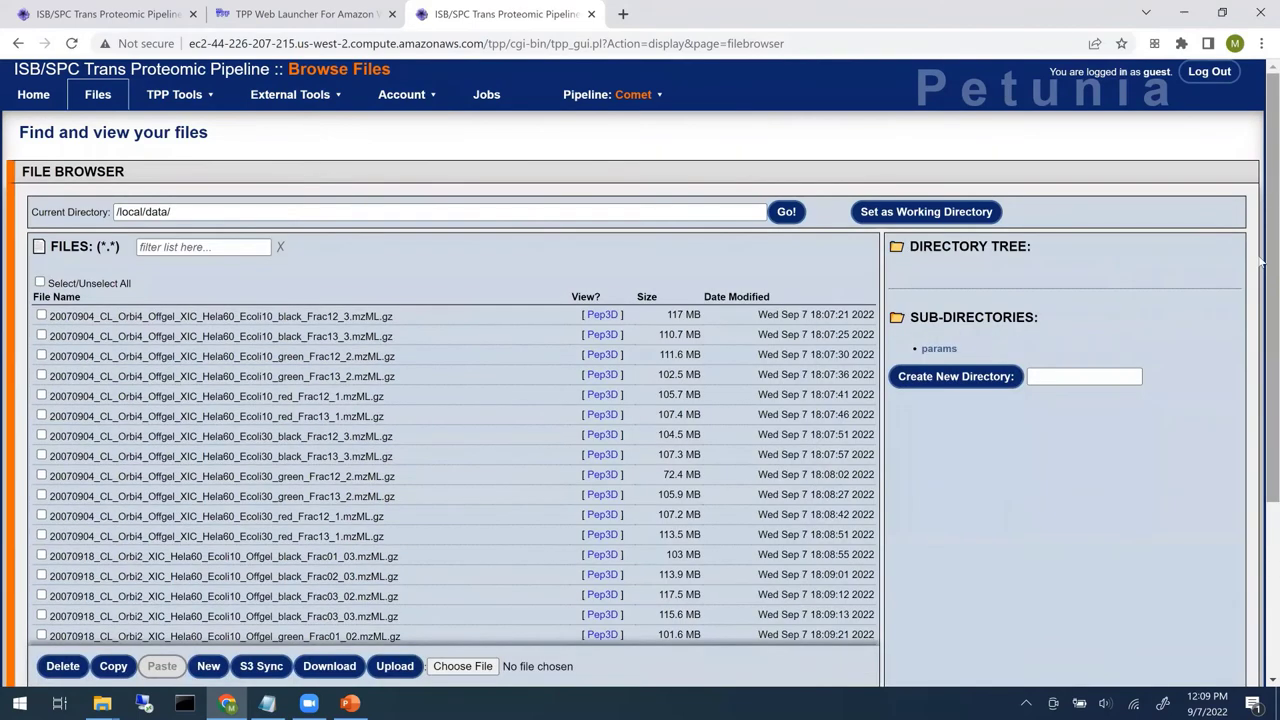
- Scroll through the /local/data/ listing to check it now holds 36 mzML.gz files
{"action": "scroll", "coordinate": [550, 438], "scroll_direction": "down", "scroll_amount": 4}
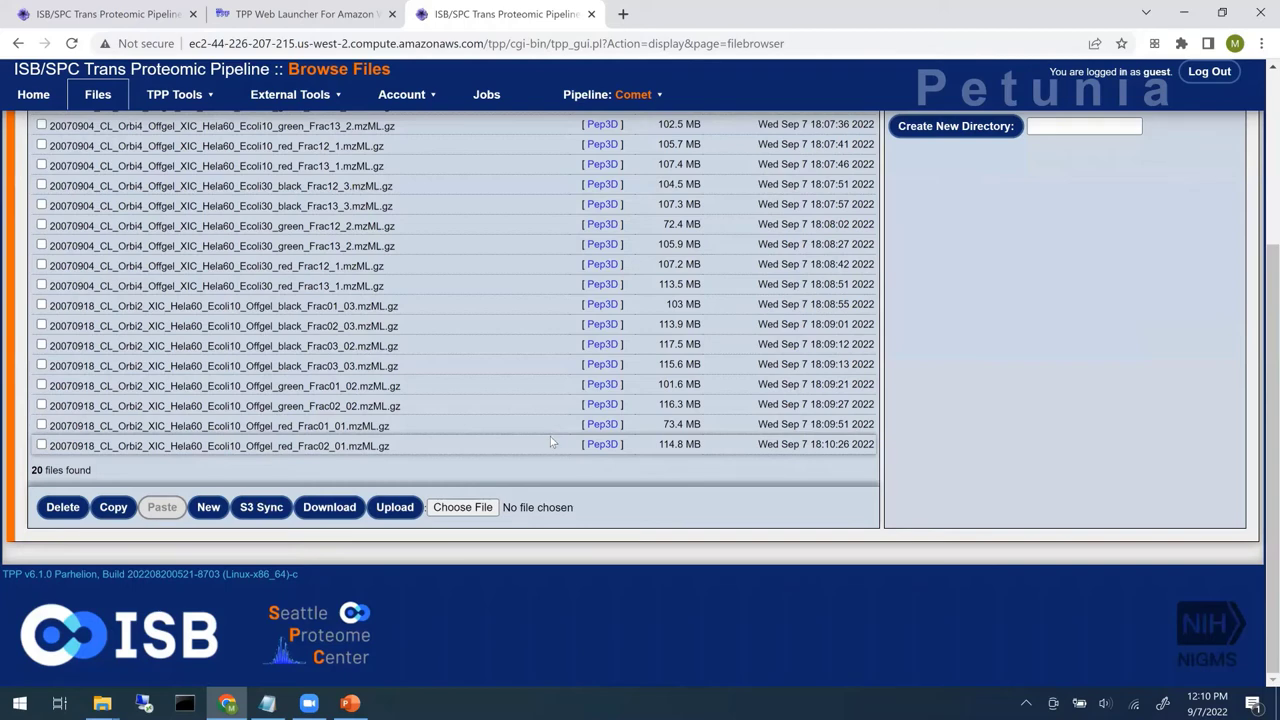
{"action": "scroll", "coordinate": [550, 436], "scroll_direction": "up", "scroll_amount": 3}
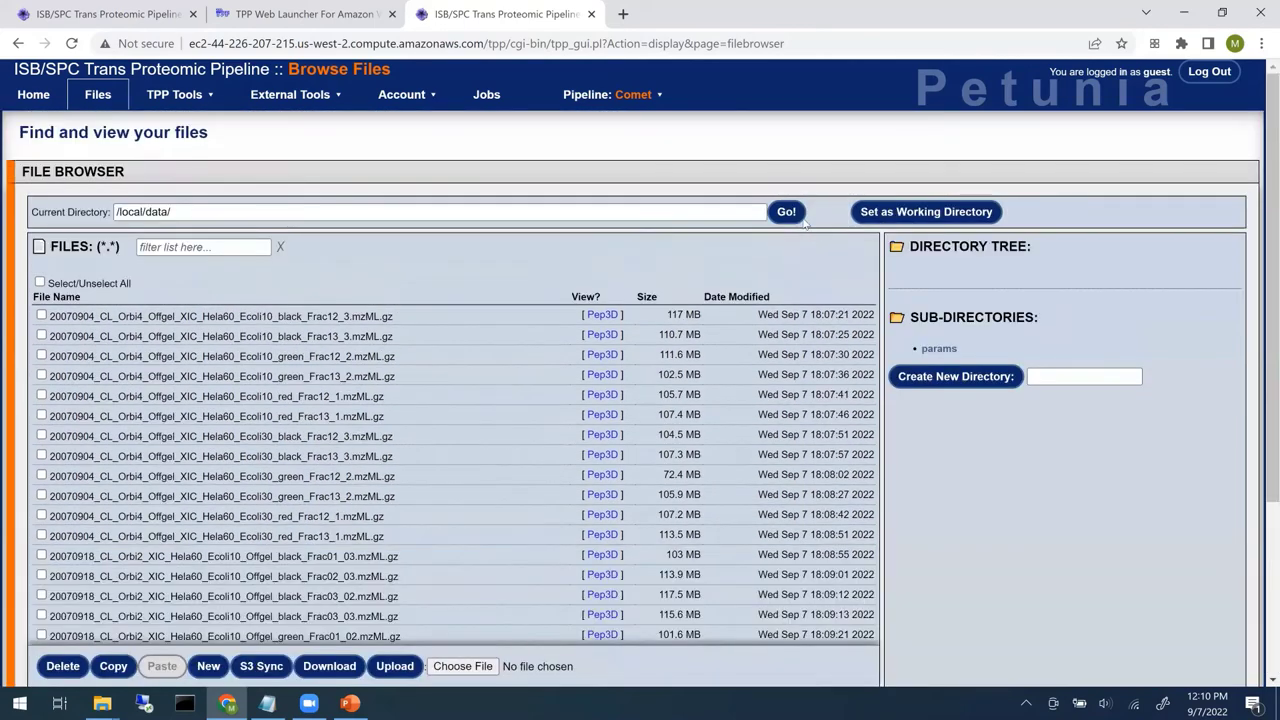
{"action": "left_click", "coordinate": [600, 415]}
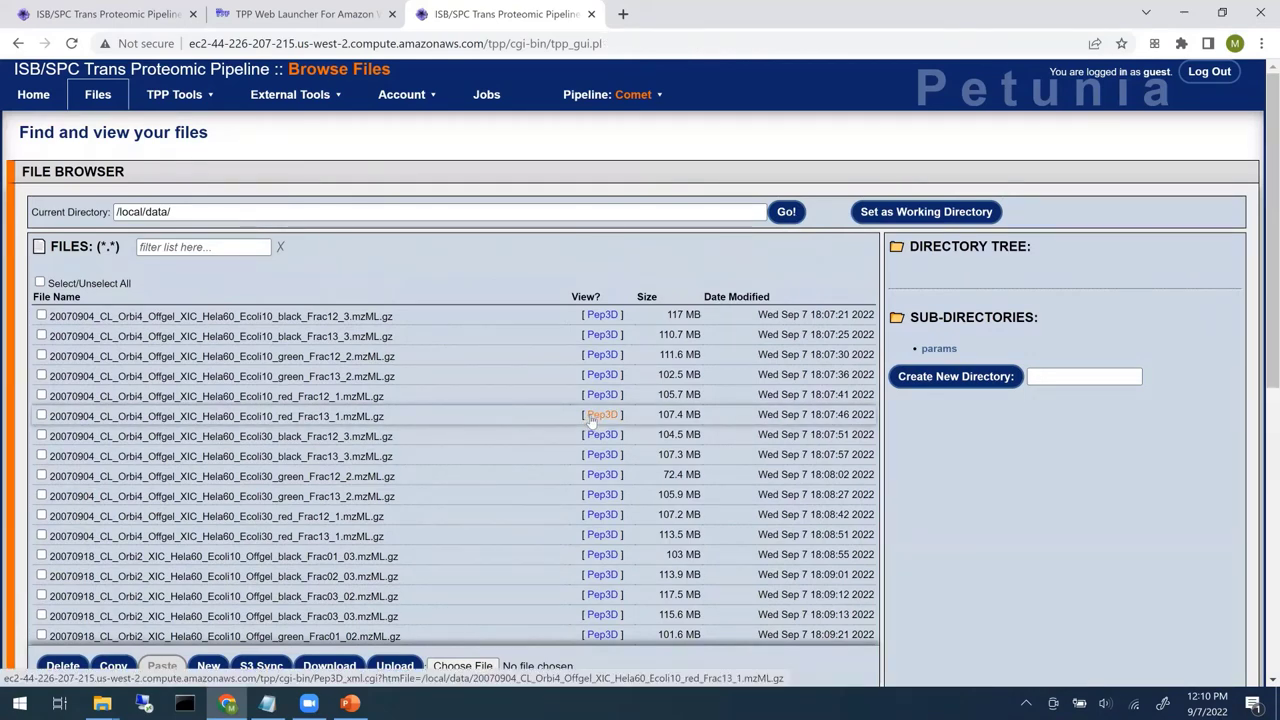
{"action": "scroll", "coordinate": [591, 421], "scroll_direction": "down", "scroll_amount": 1}
{"action": "scroll", "coordinate": [591, 421], "scroll_direction": "down", "scroll_amount": 5}
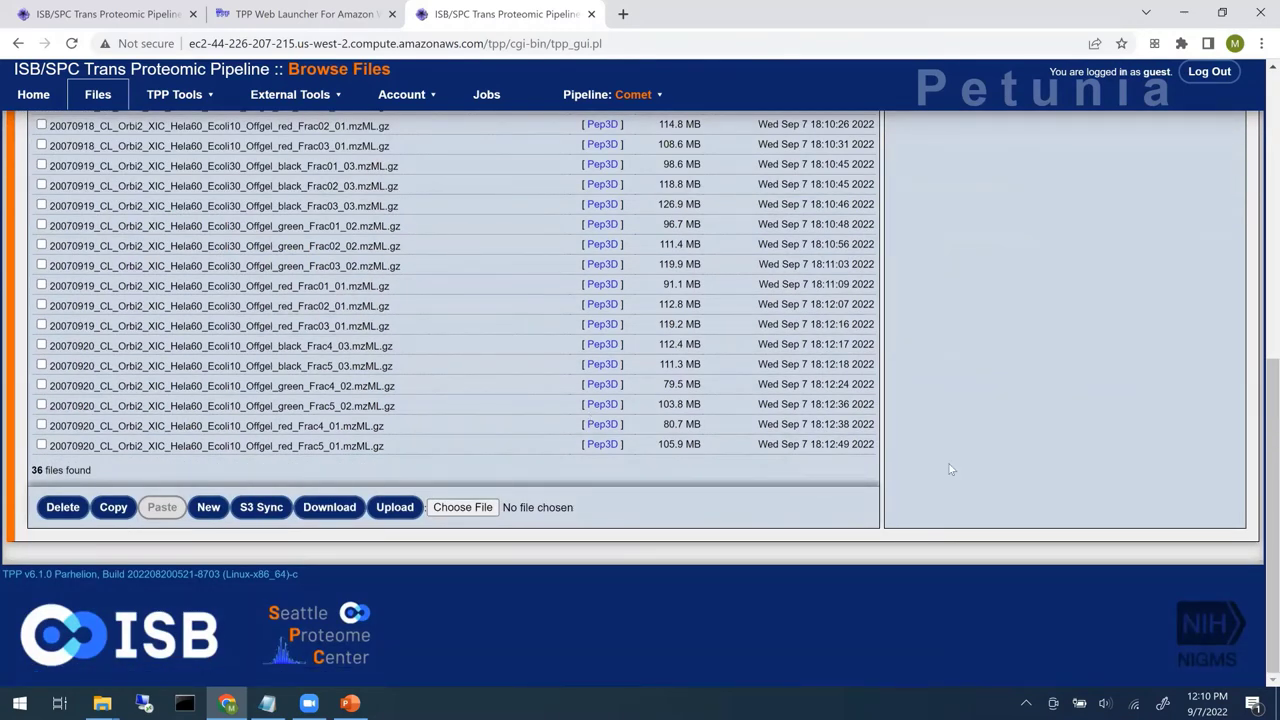
{"action": "scroll", "coordinate": [950, 469], "scroll_direction": "up", "scroll_amount": 6}
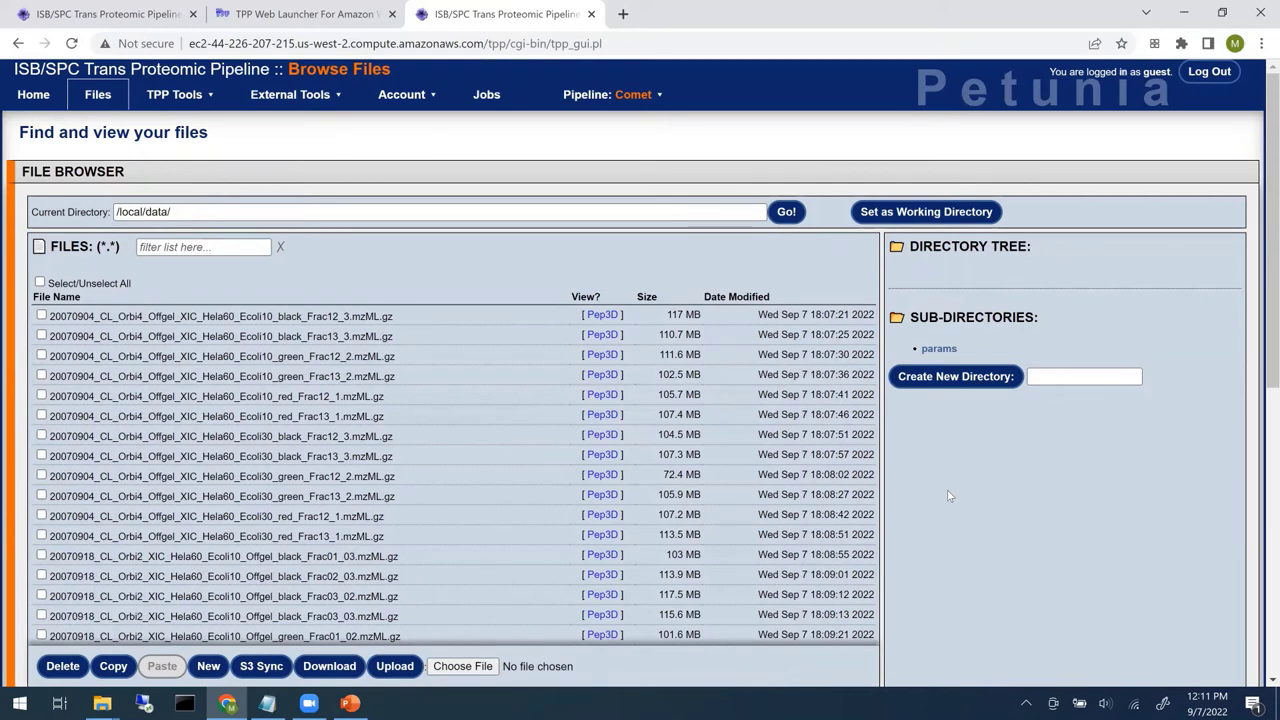
- Copy comet.params from the params folder into /local/data and filter the file list to 'comet'
{"action": "left_click", "coordinate": [940, 349]}
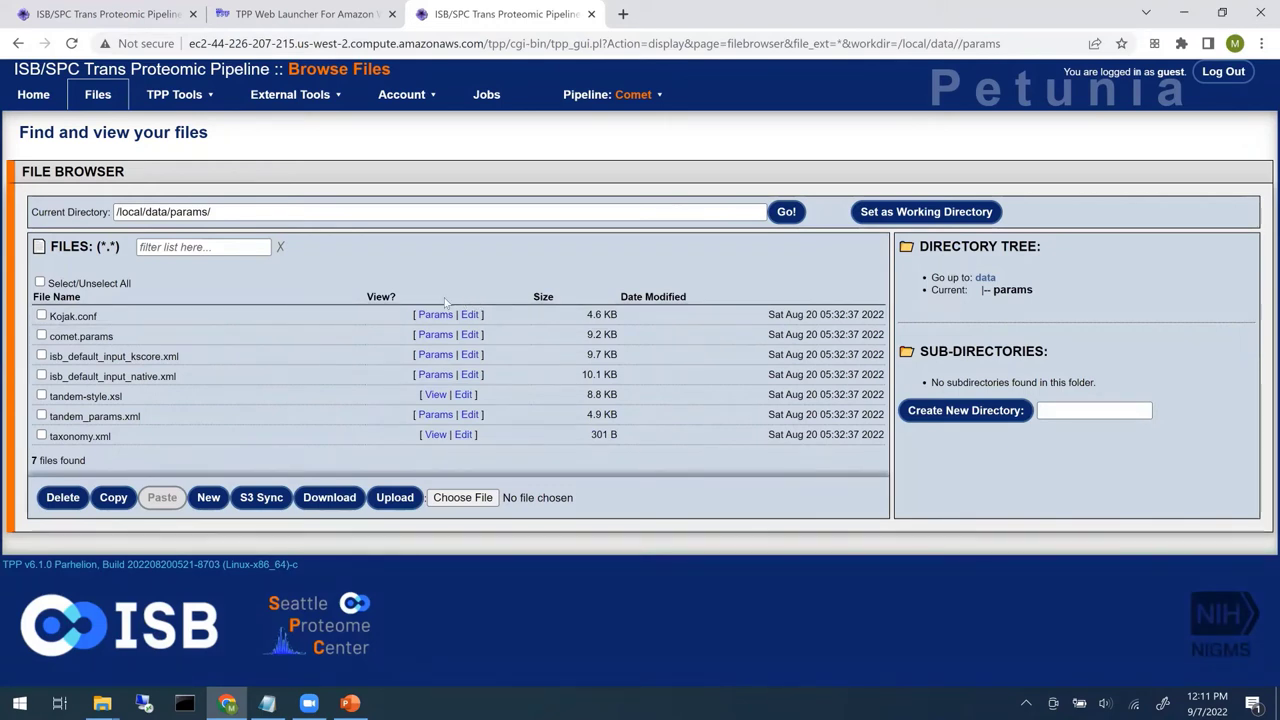
{"action": "left_click", "coordinate": [42, 336]}
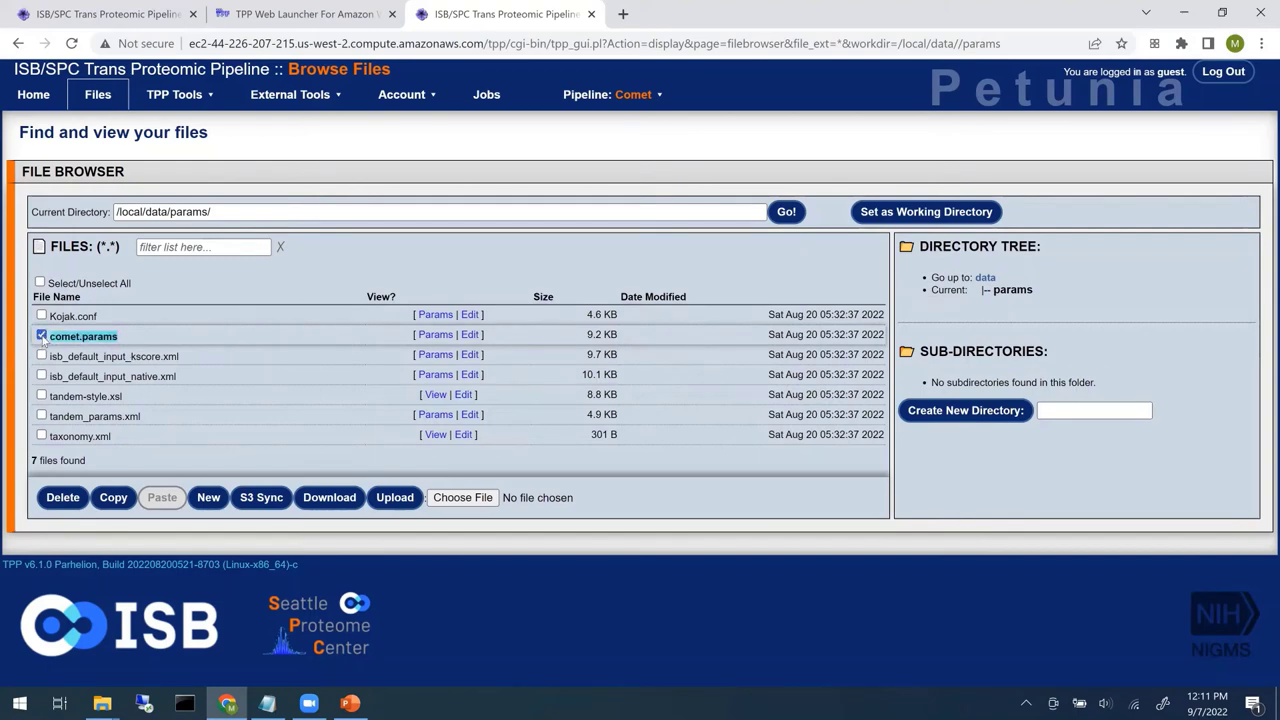
{"action": "left_click", "coordinate": [113, 497]}
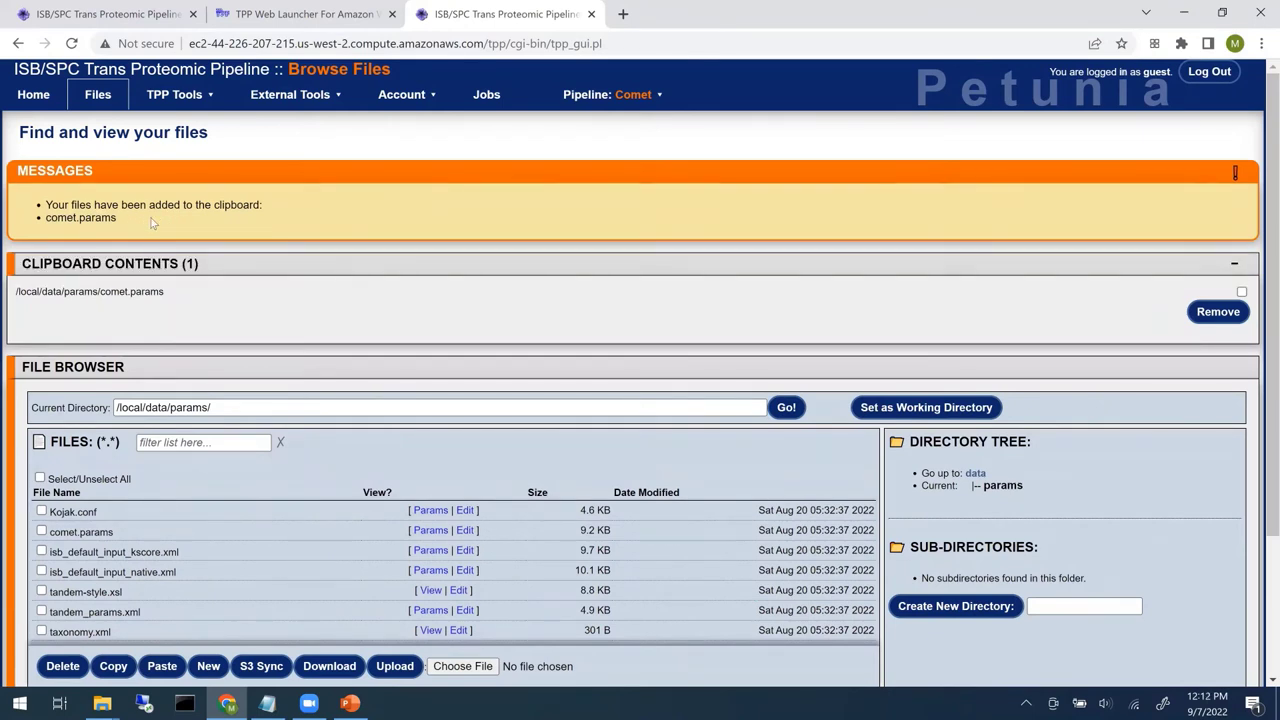
{"action": "left_click", "coordinate": [975, 474]}
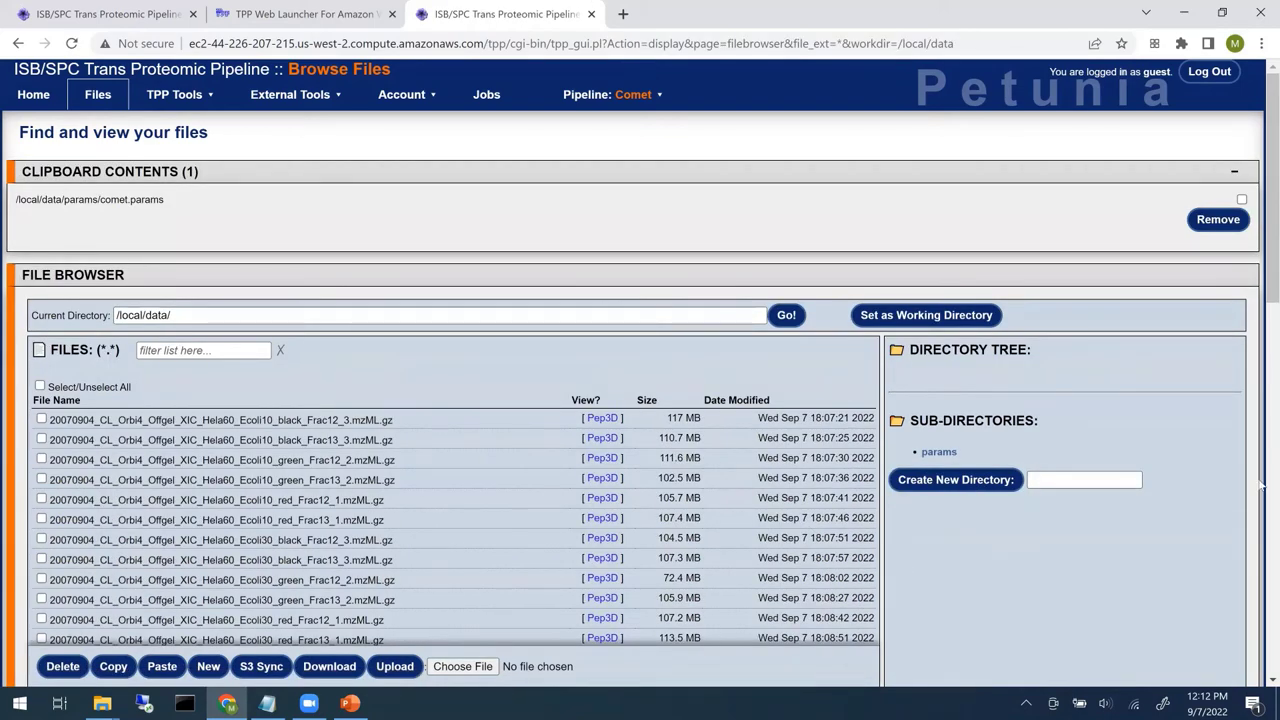
{"action": "scroll", "coordinate": [1252, 590], "scroll_direction": "down", "scroll_amount": 1}
{"action": "scroll", "coordinate": [561, 548], "scroll_direction": "down", "scroll_amount": 7}
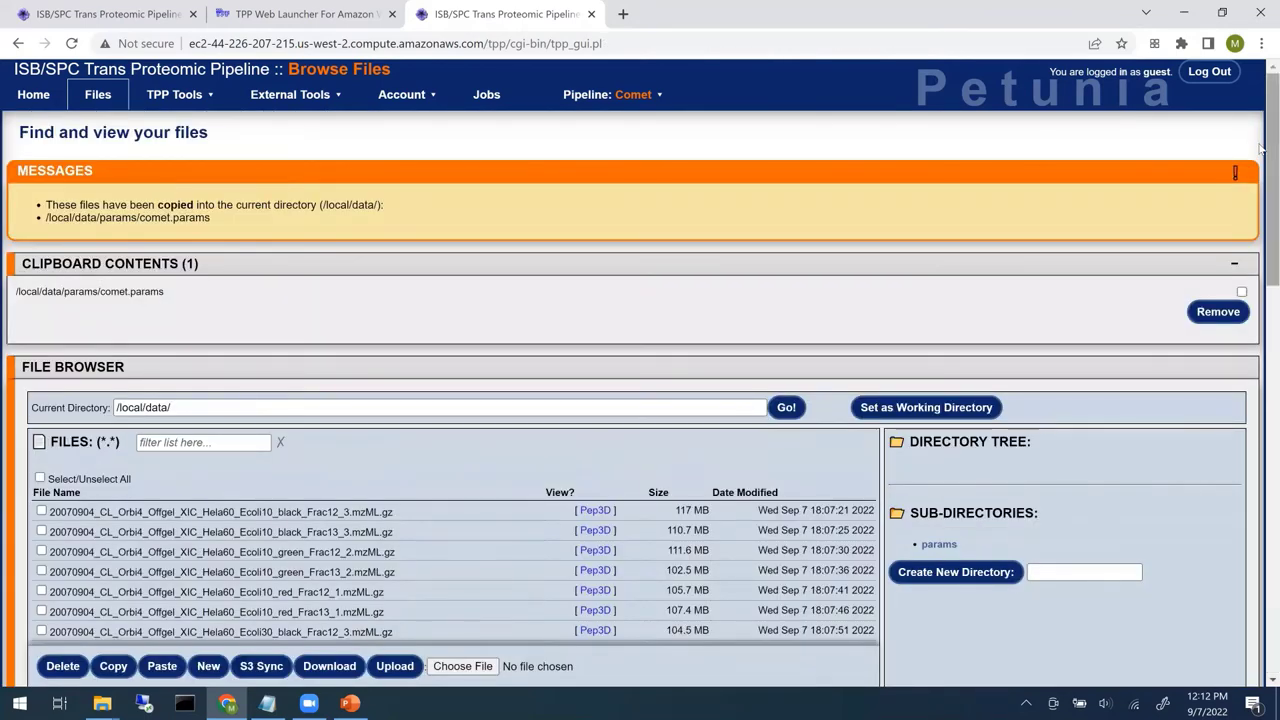
{"action": "left_click", "coordinate": [177, 443]}
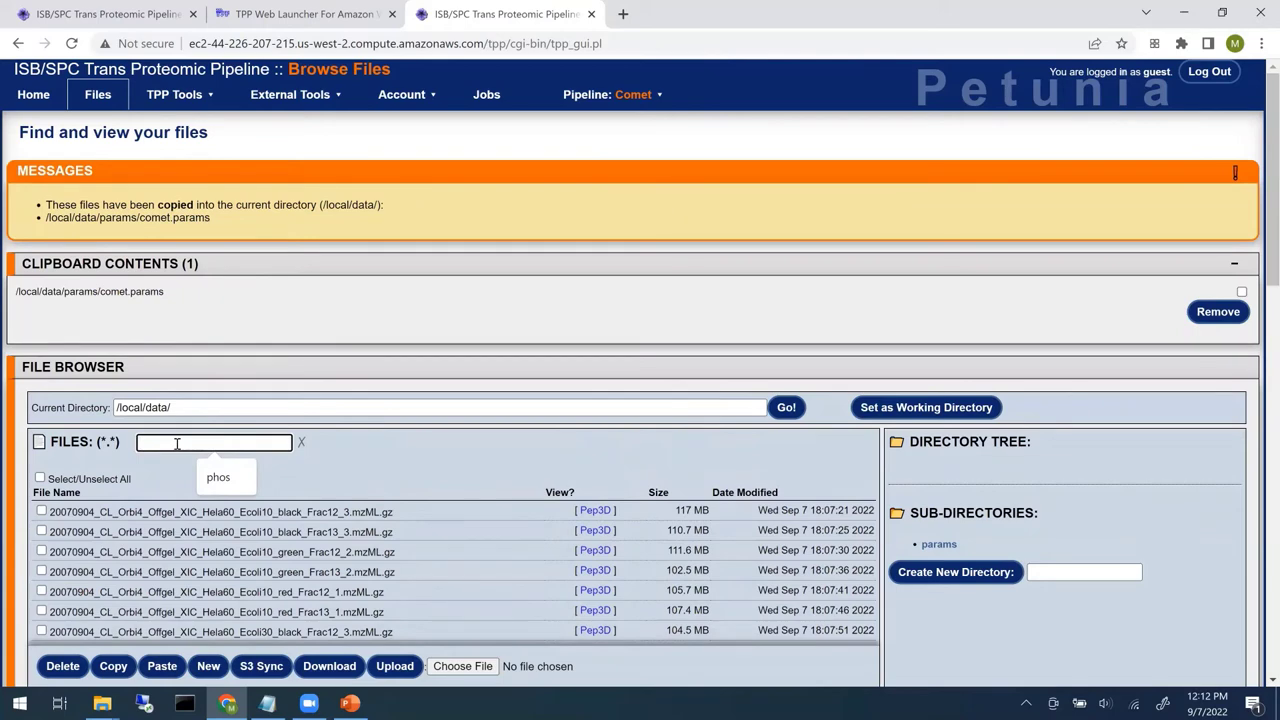
{"action": "type", "text": "comet"}
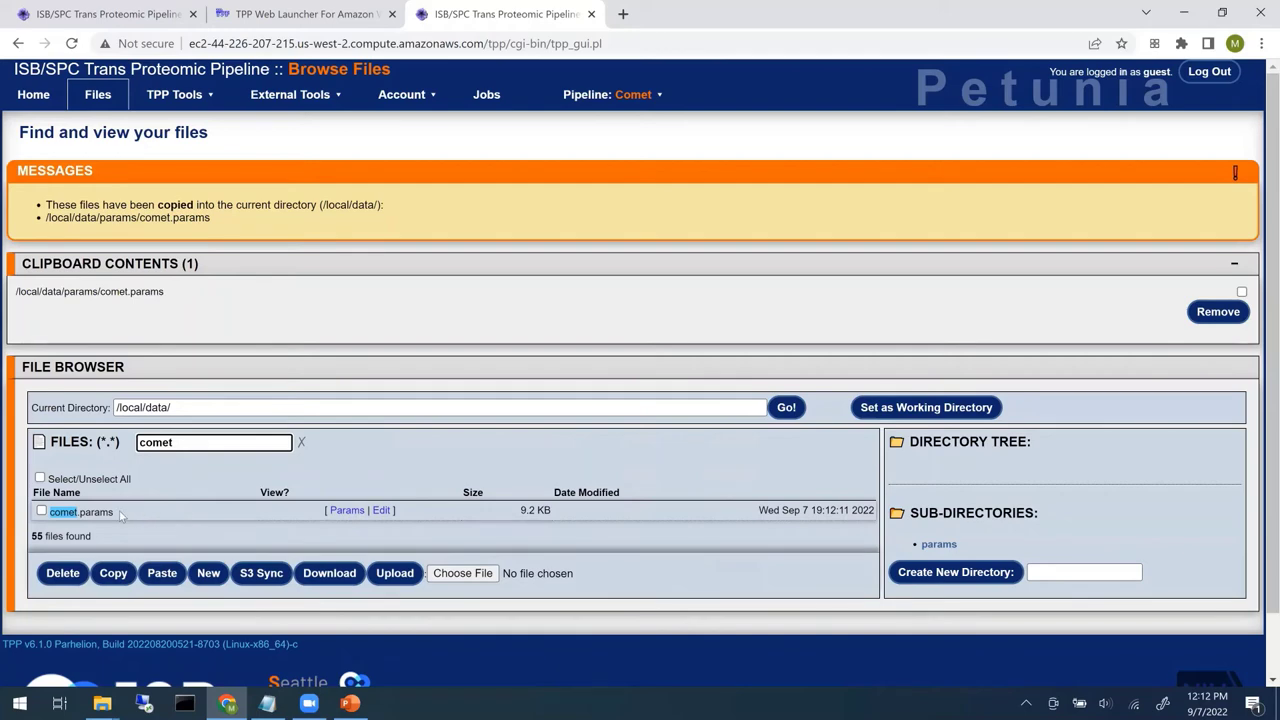
- Open /local/data/comet.params in the parameter editor and review the peptide_mass_tolerance help
{"action": "left_click", "coordinate": [347, 511]}
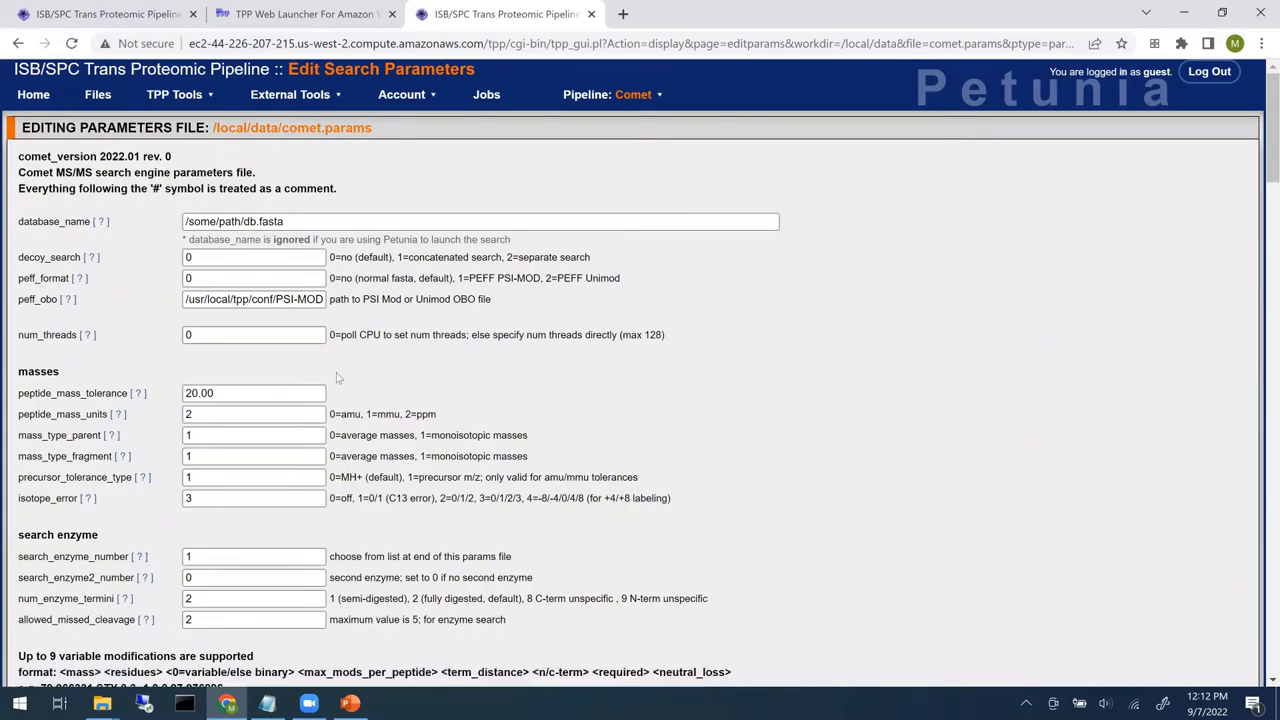
{"action": "scroll", "coordinate": [471, 376], "scroll_direction": "down", "scroll_amount": 1}
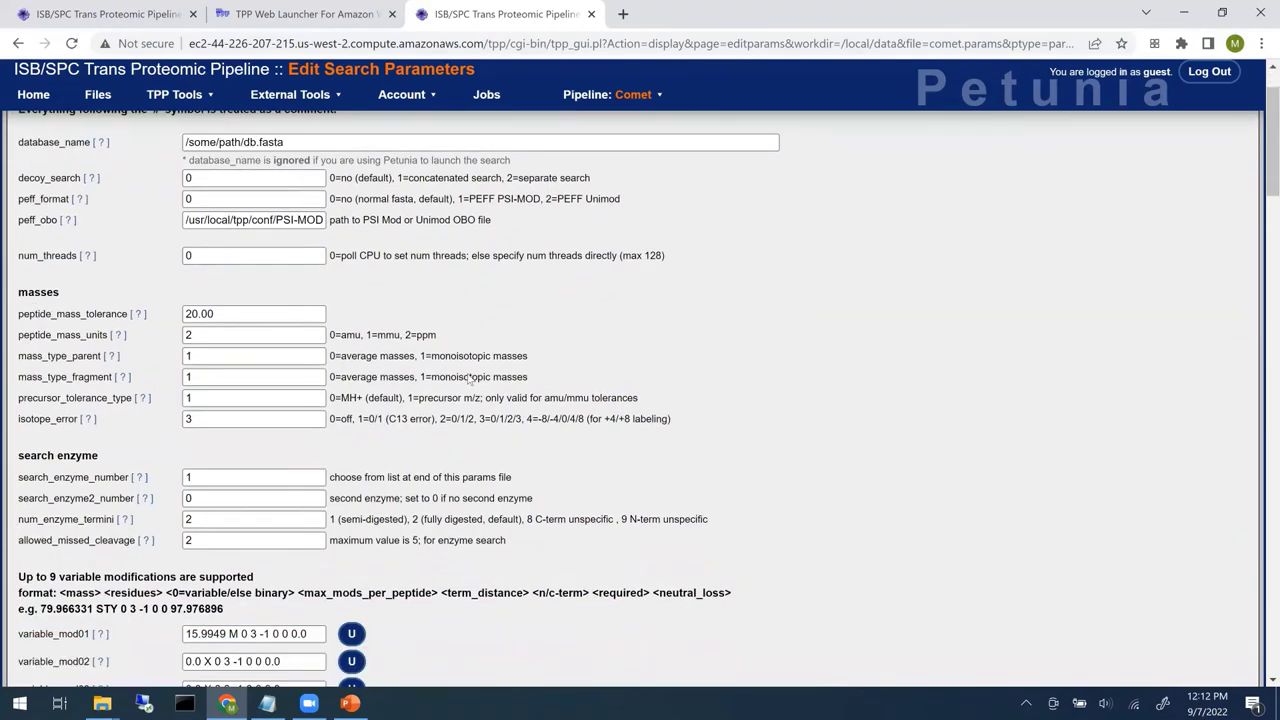
{"action": "scroll", "coordinate": [471, 376], "scroll_direction": "down", "scroll_amount": 10}
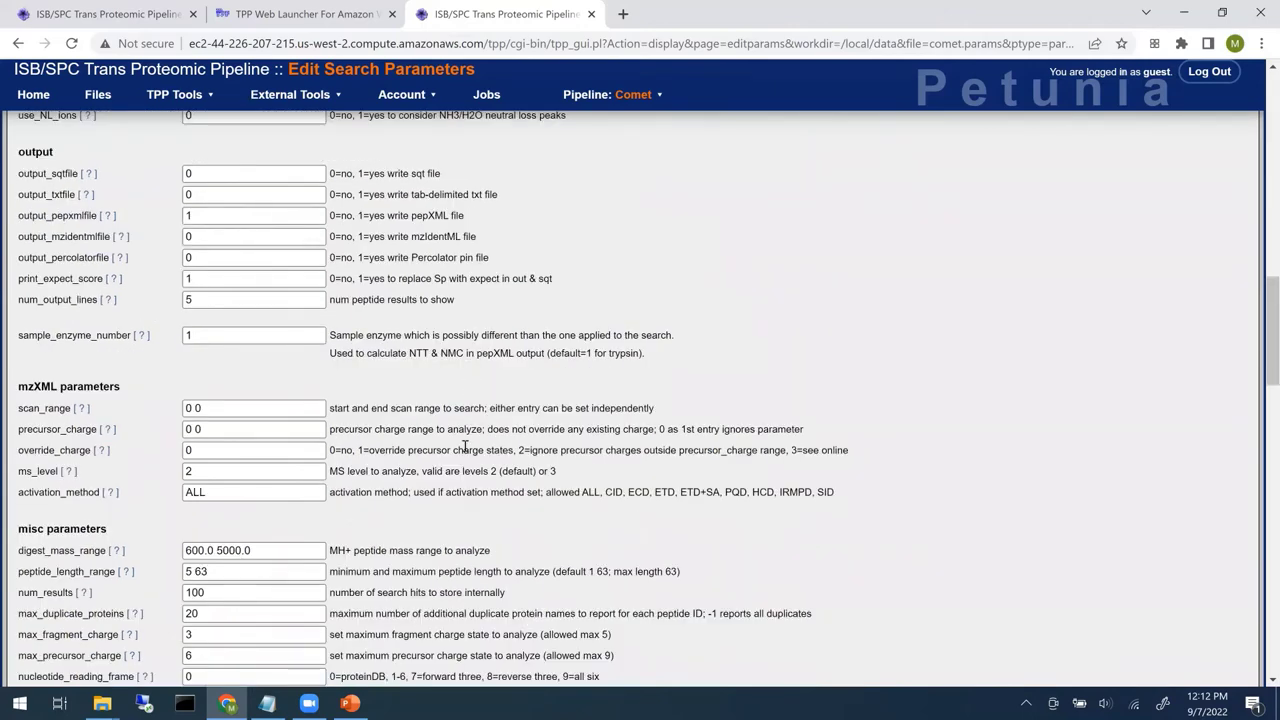
{"action": "scroll", "coordinate": [382, 434], "scroll_direction": "down", "scroll_amount": 4}
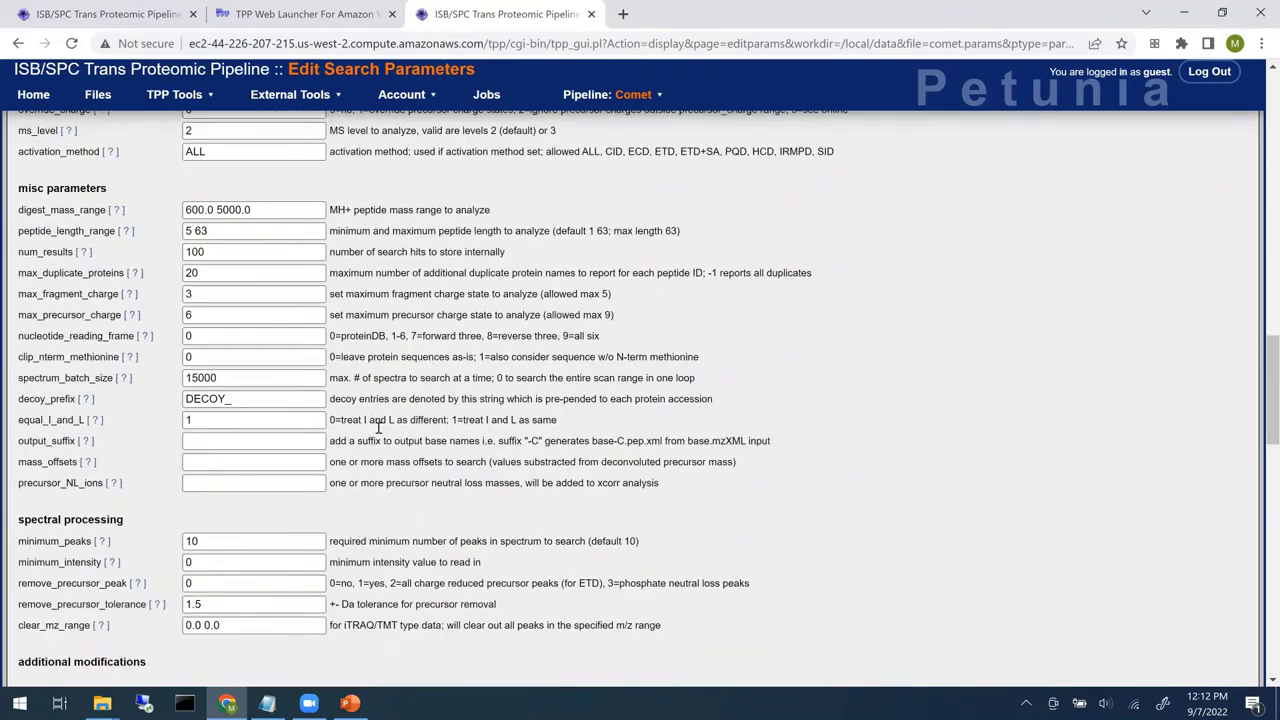
{"action": "scroll", "coordinate": [184, 343], "scroll_direction": "up", "scroll_amount": 15}
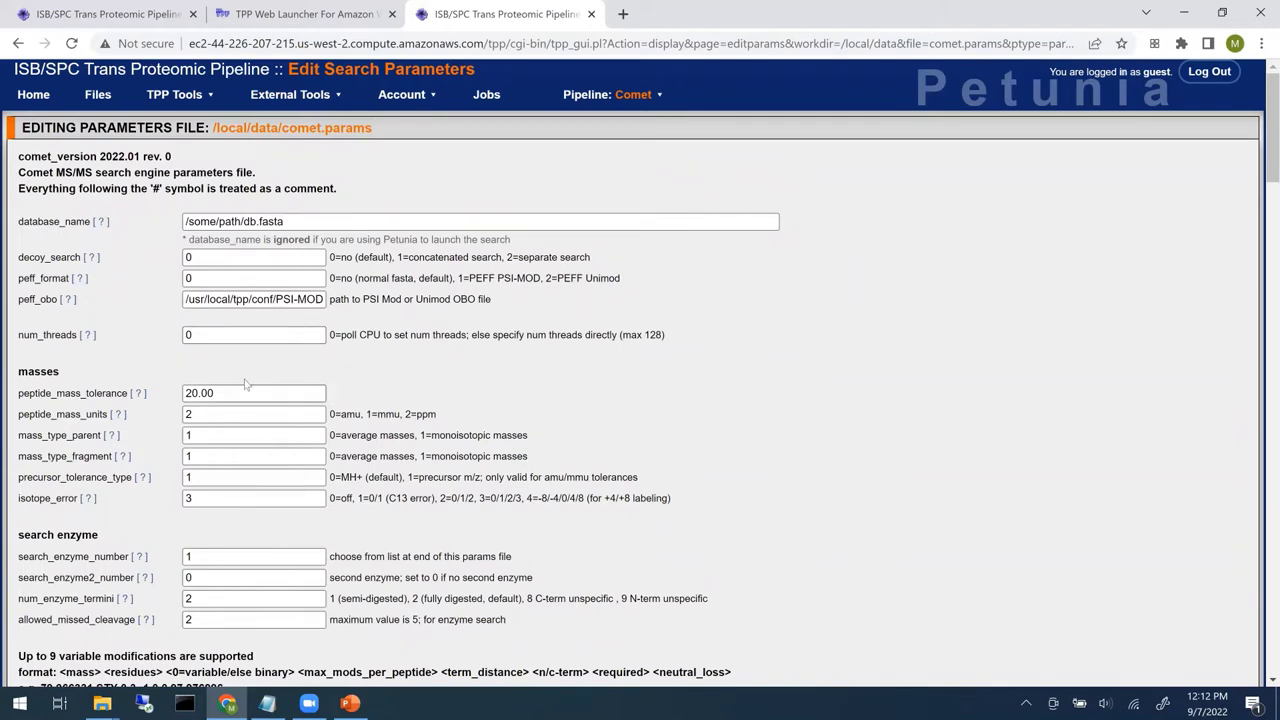
{"action": "left_click", "coordinate": [140, 396]}
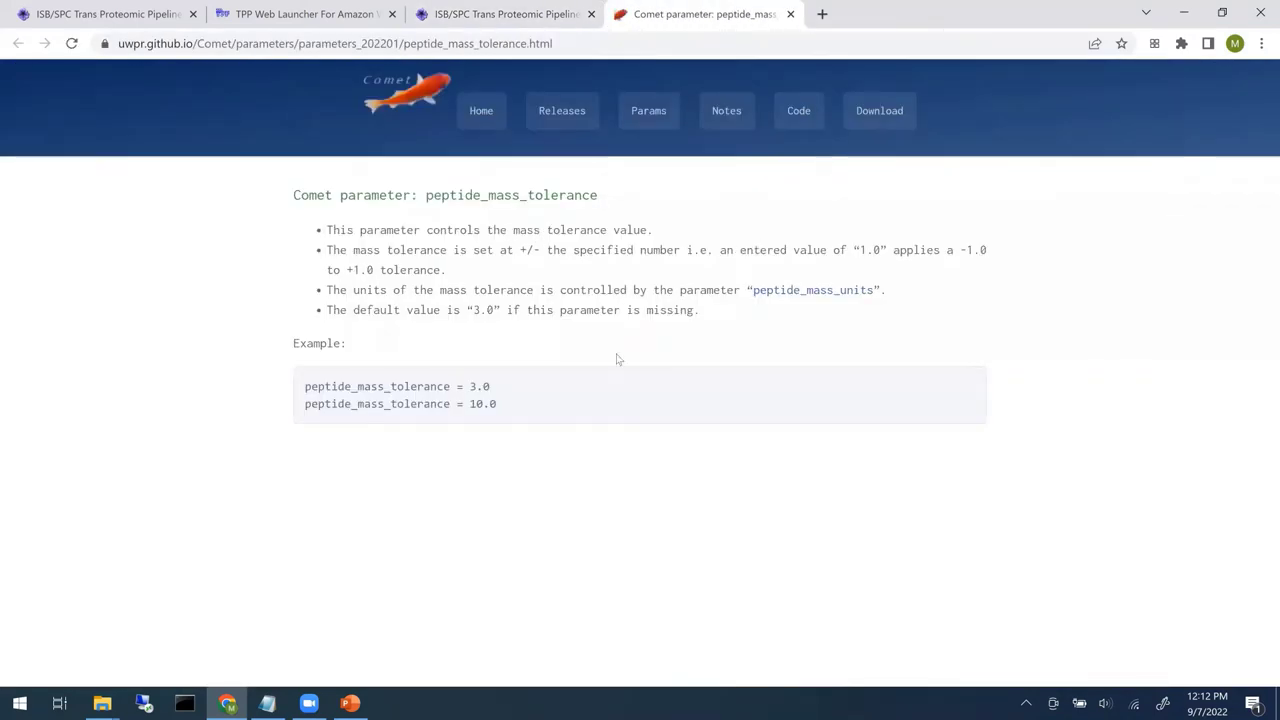
{"action": "left_click", "coordinate": [791, 14]}
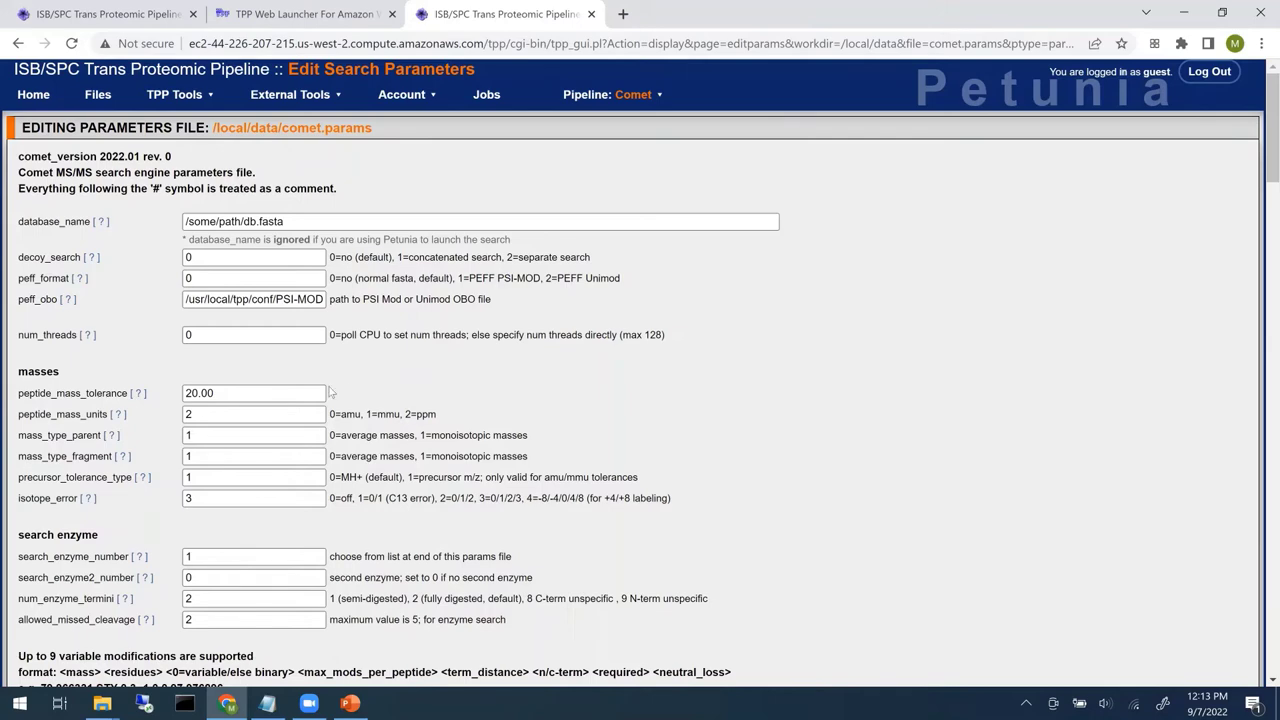
- Set num_enzyme_termini to 1 and allowed_missed_cleavage to 3
{"action": "scroll", "coordinate": [317, 405], "scroll_direction": "down", "scroll_amount": 2}
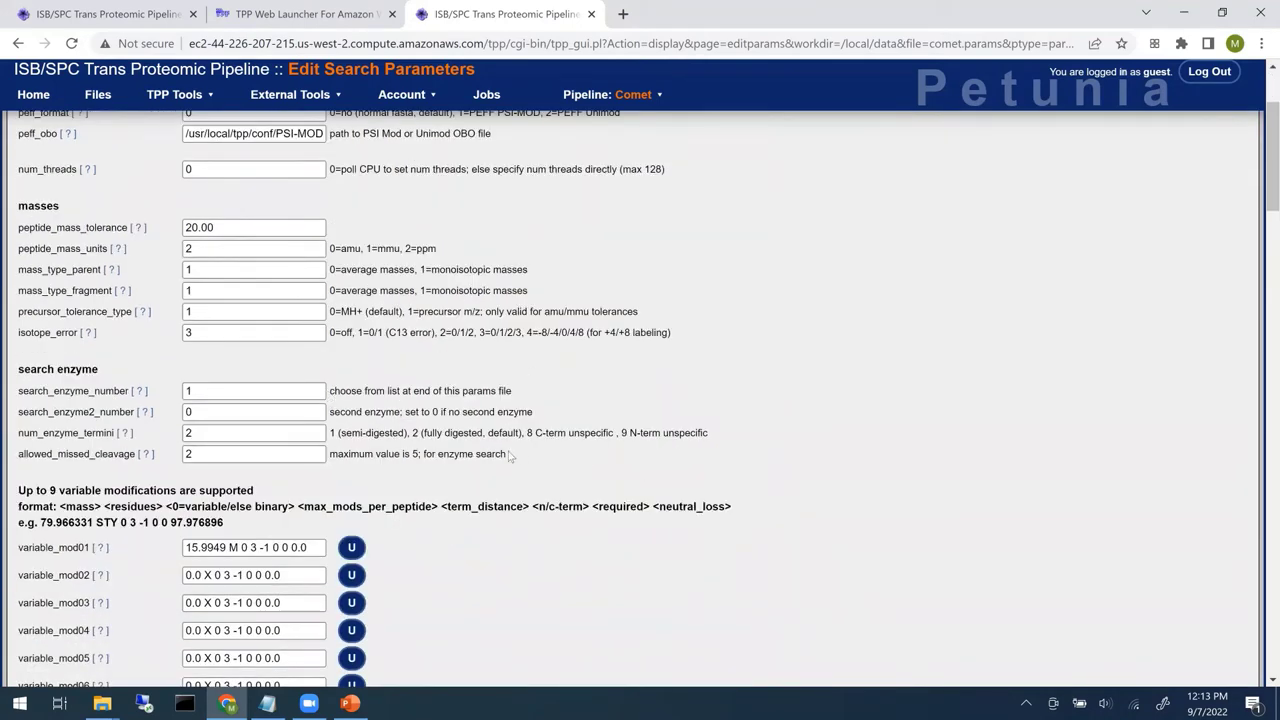
{"action": "left_click", "coordinate": [222, 432]}
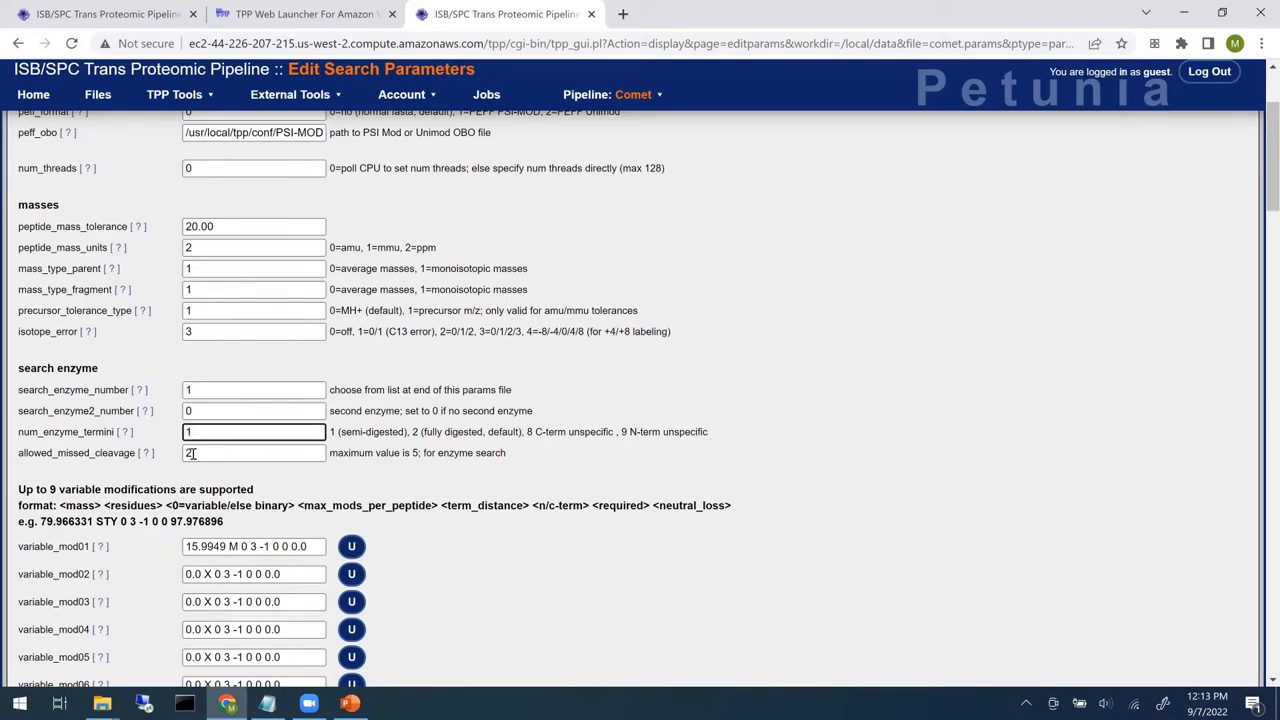
{"action": "key", "text": "Tab"}
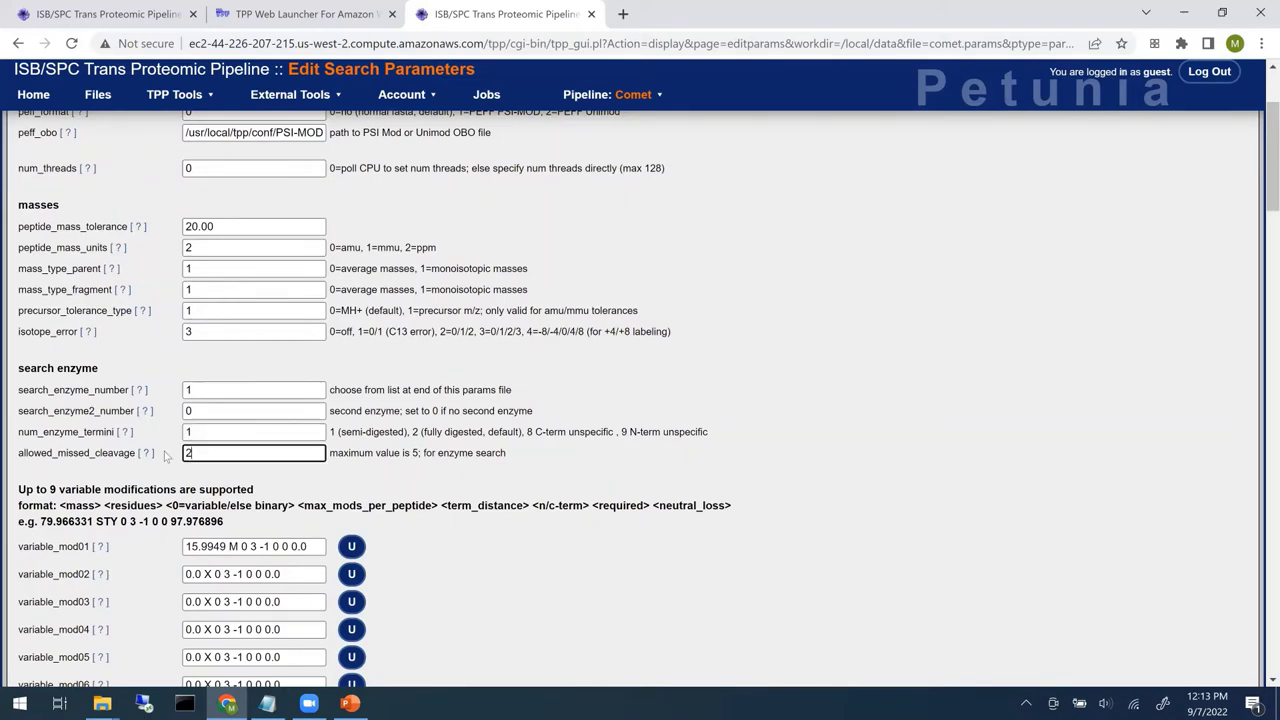
{"action": "type", "text": "3"}
{"action": "left_click", "coordinate": [504, 531]}
- Replace variable_mod02 with the phosphorylation entry 79.966331 STY 0 3 -1 0 0 0
{"action": "scroll", "coordinate": [504, 531], "scroll_direction": "down", "scroll_amount": 3}
{"action": "left_click_drag", "start_coordinate": [244, 325], "coordinate": [160, 326]}
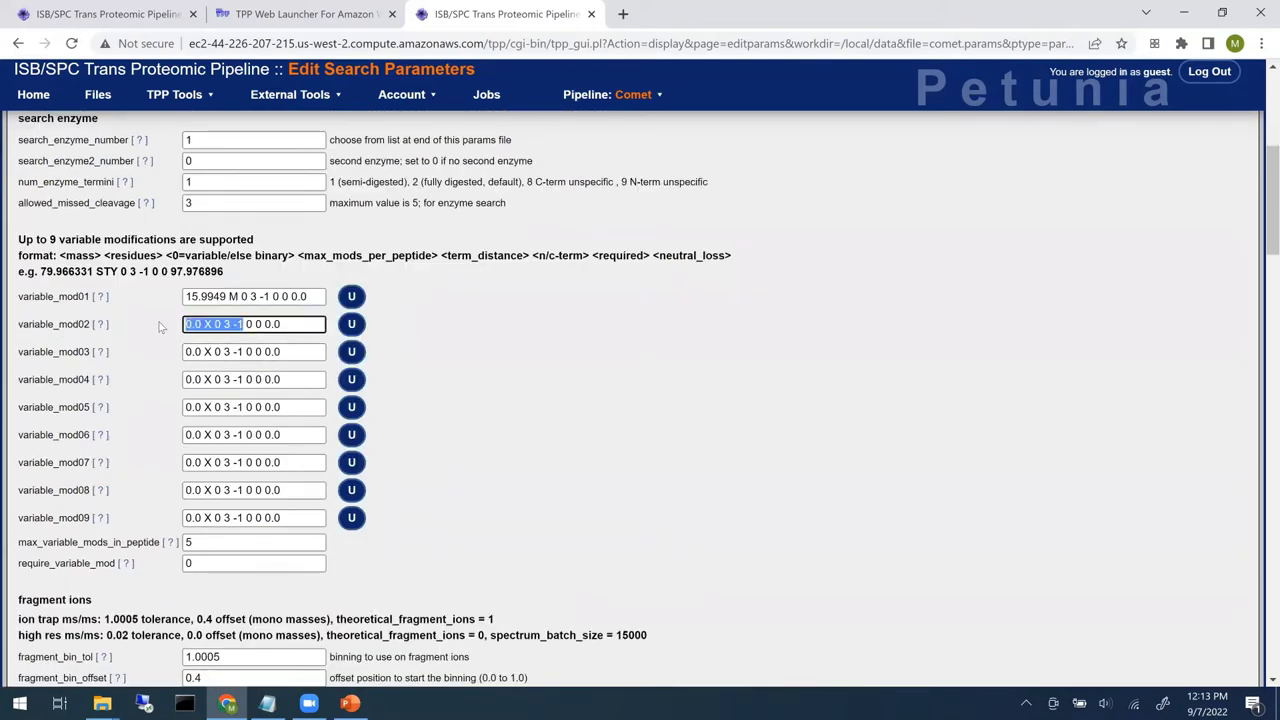
{"action": "key", "text": "ctrl+v"}
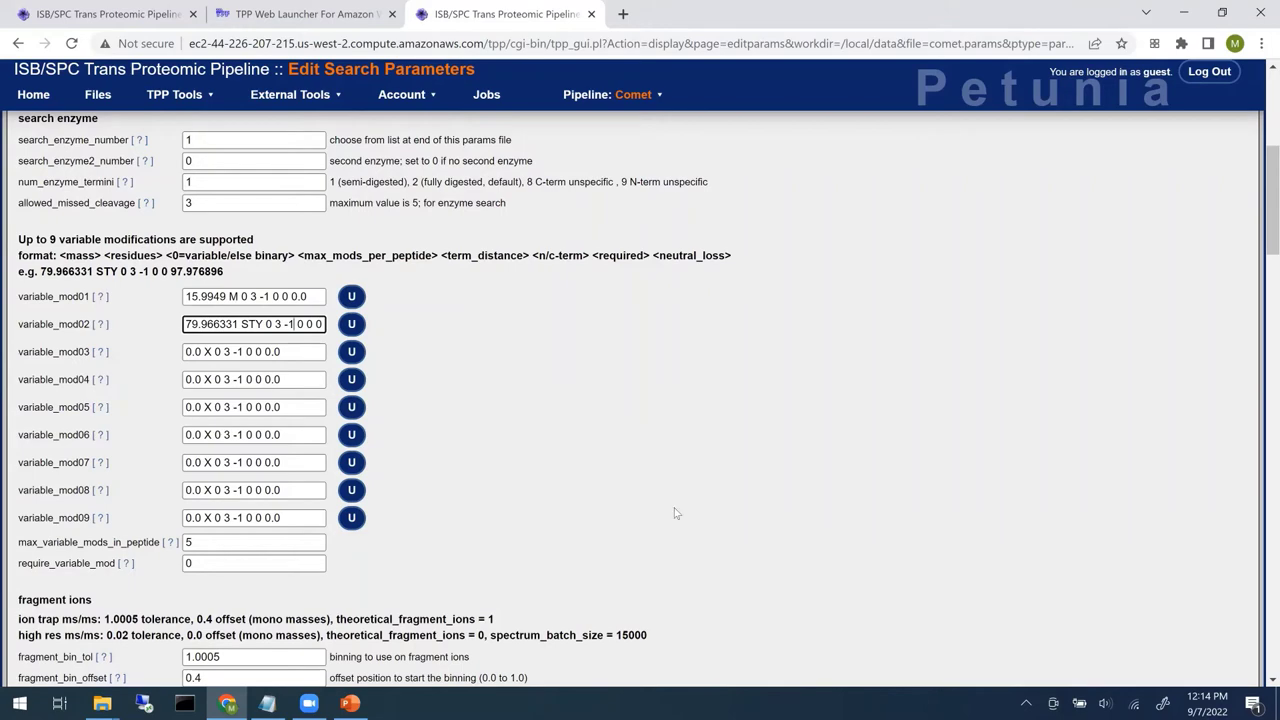
- Change spectrum_batch_size to 50000
{"action": "scroll", "coordinate": [640, 510], "scroll_direction": "down", "scroll_amount": 1}
{"action": "scroll", "coordinate": [320, 400], "scroll_direction": "down", "scroll_amount": 2}
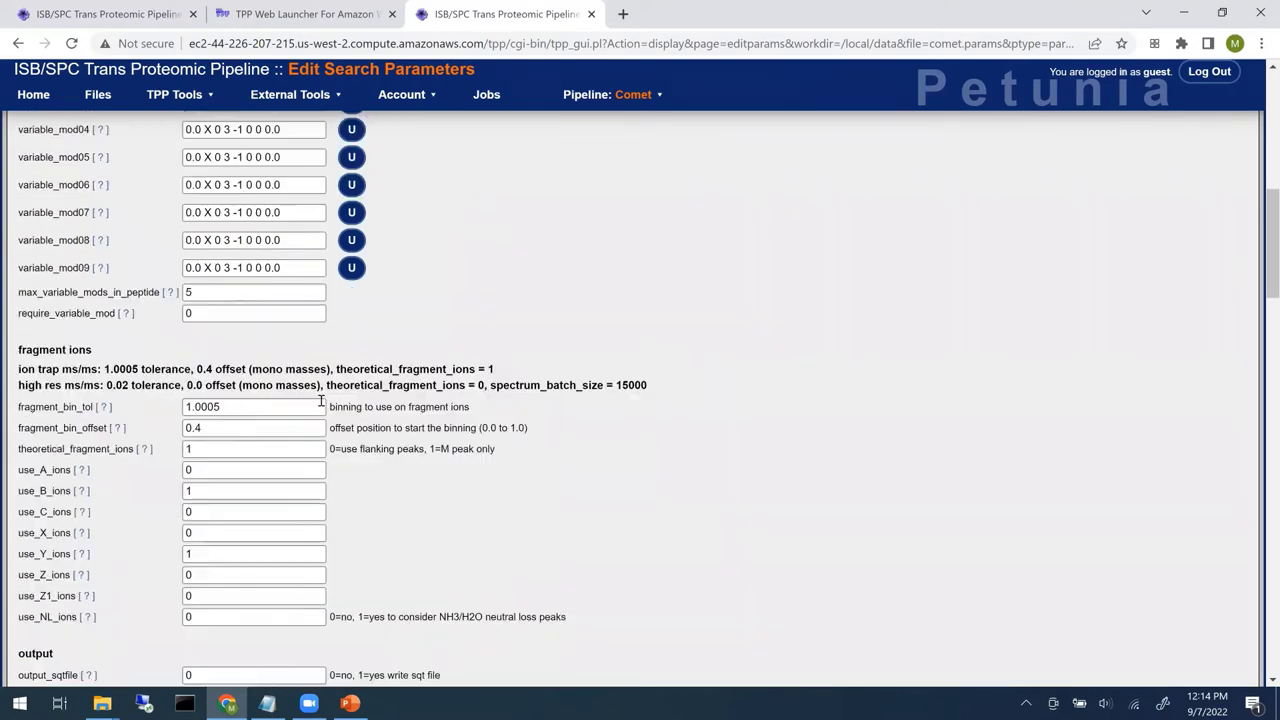
{"action": "scroll", "coordinate": [320, 400], "scroll_direction": "down", "scroll_amount": 3}
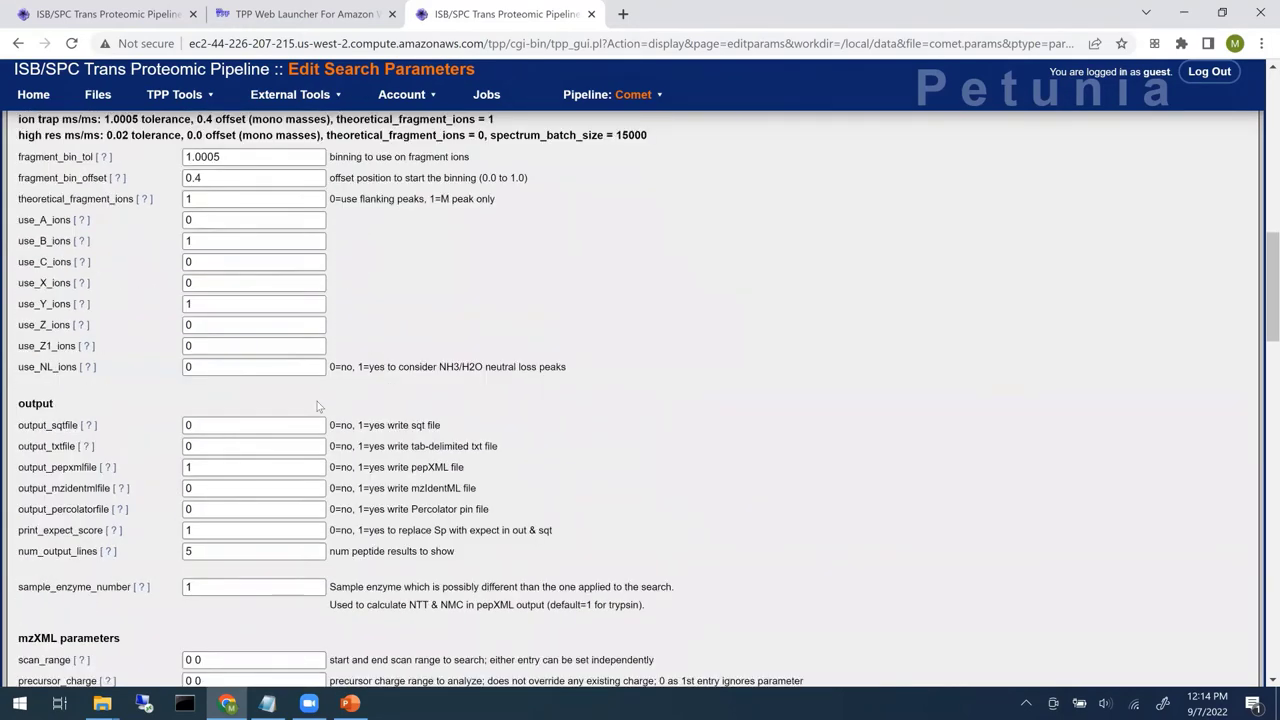
{"action": "scroll", "coordinate": [318, 404], "scroll_direction": "down", "scroll_amount": 5}
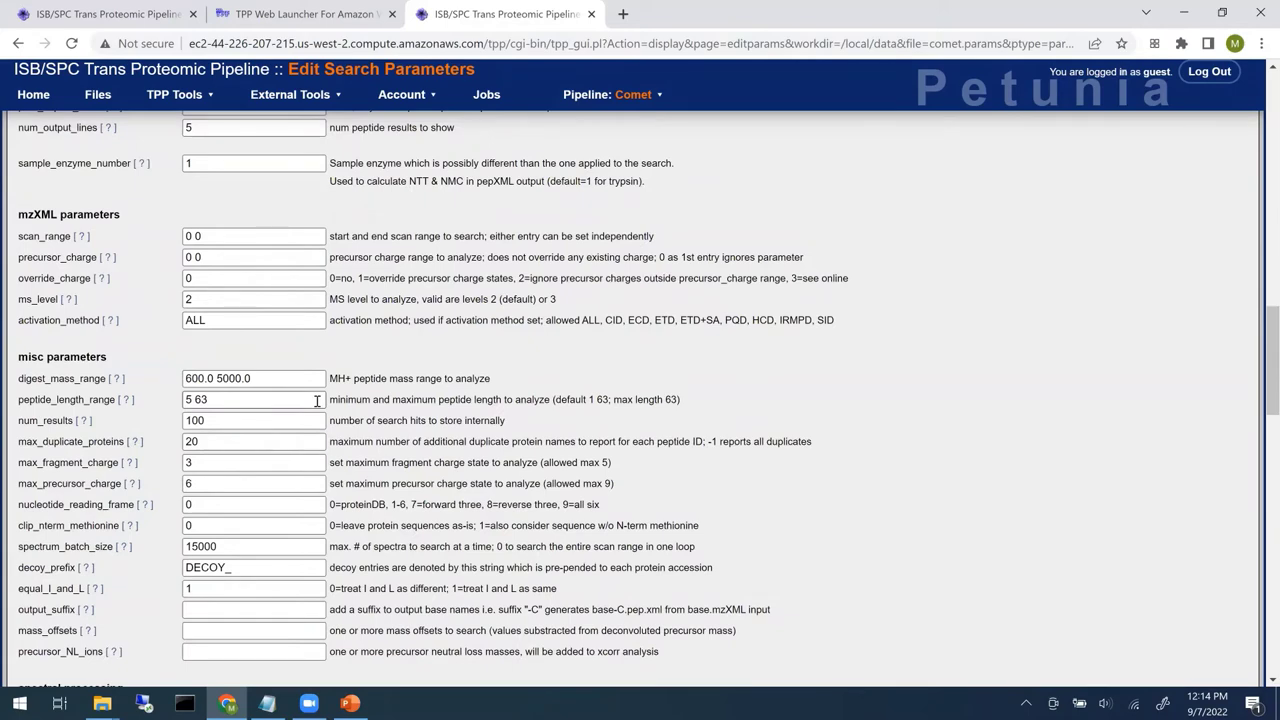
{"action": "scroll", "coordinate": [243, 462], "scroll_direction": "down", "scroll_amount": 1}
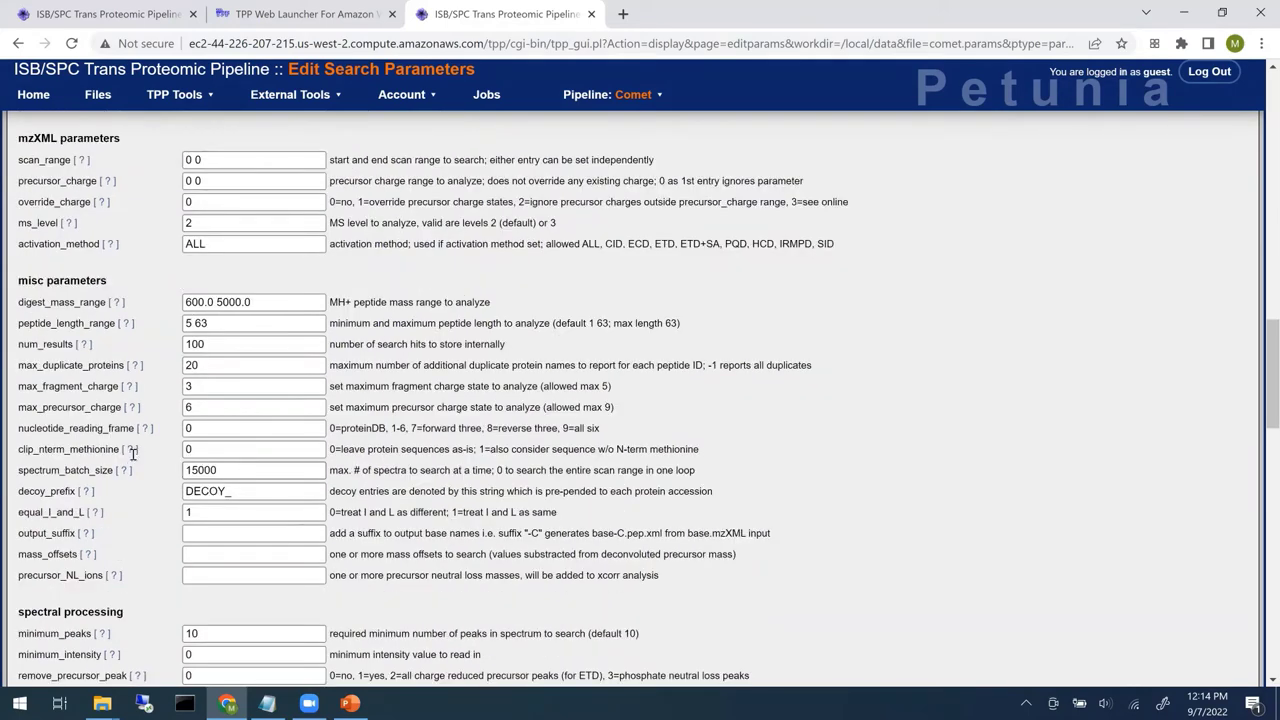
{"action": "key", "text": "Tab"}
{"action": "key", "text": "BackSpace"}
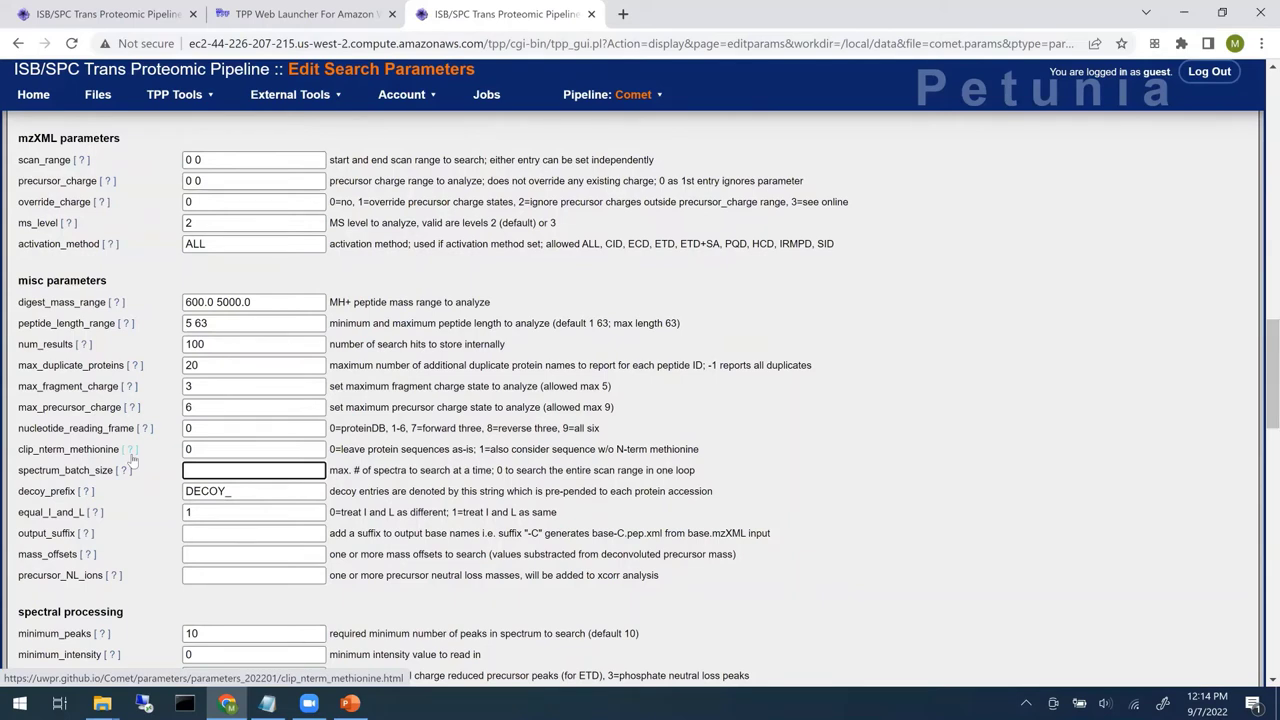
{"action": "type", "text": "50000"}
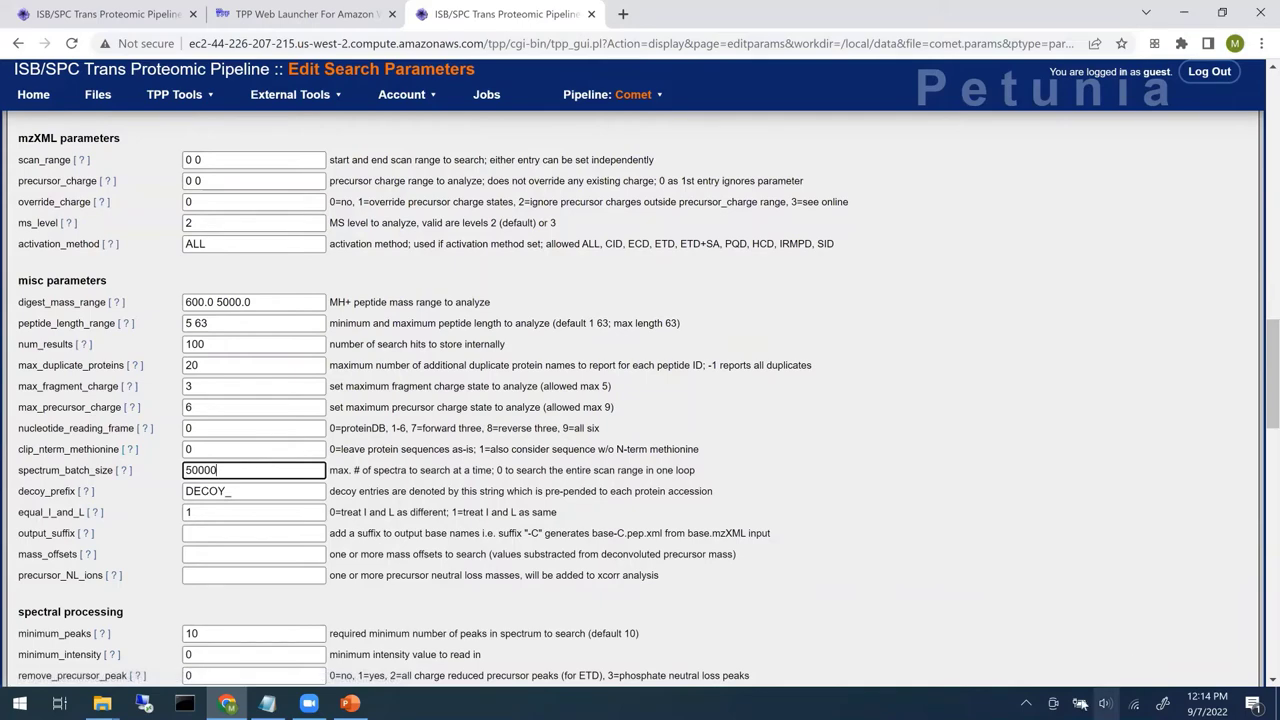
- Save the edited comet.params search parameters file
{"action": "scroll", "coordinate": [862, 432], "scroll_direction": "down", "scroll_amount": 1}
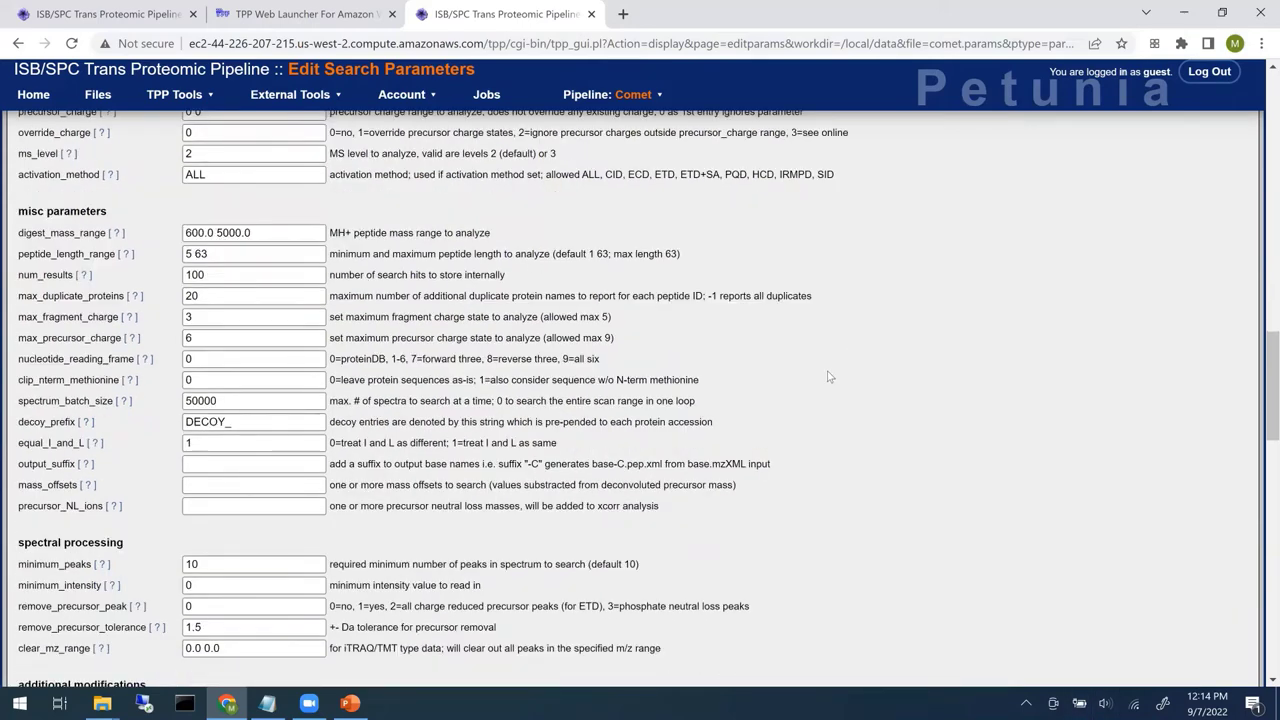
{"action": "scroll", "coordinate": [830, 380], "scroll_direction": "down", "scroll_amount": 10}
{"action": "scroll", "coordinate": [290, 363], "scroll_direction": "down", "scroll_amount": 6}
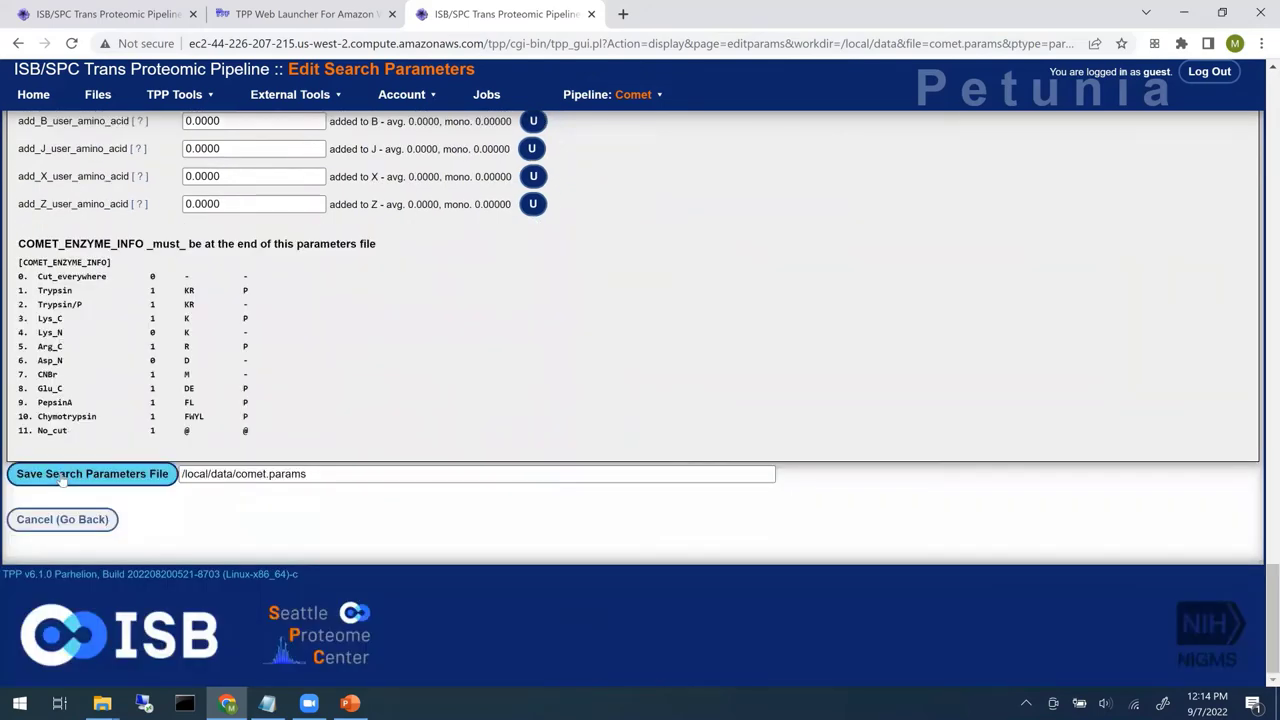
{"action": "left_click", "coordinate": [62, 476]}
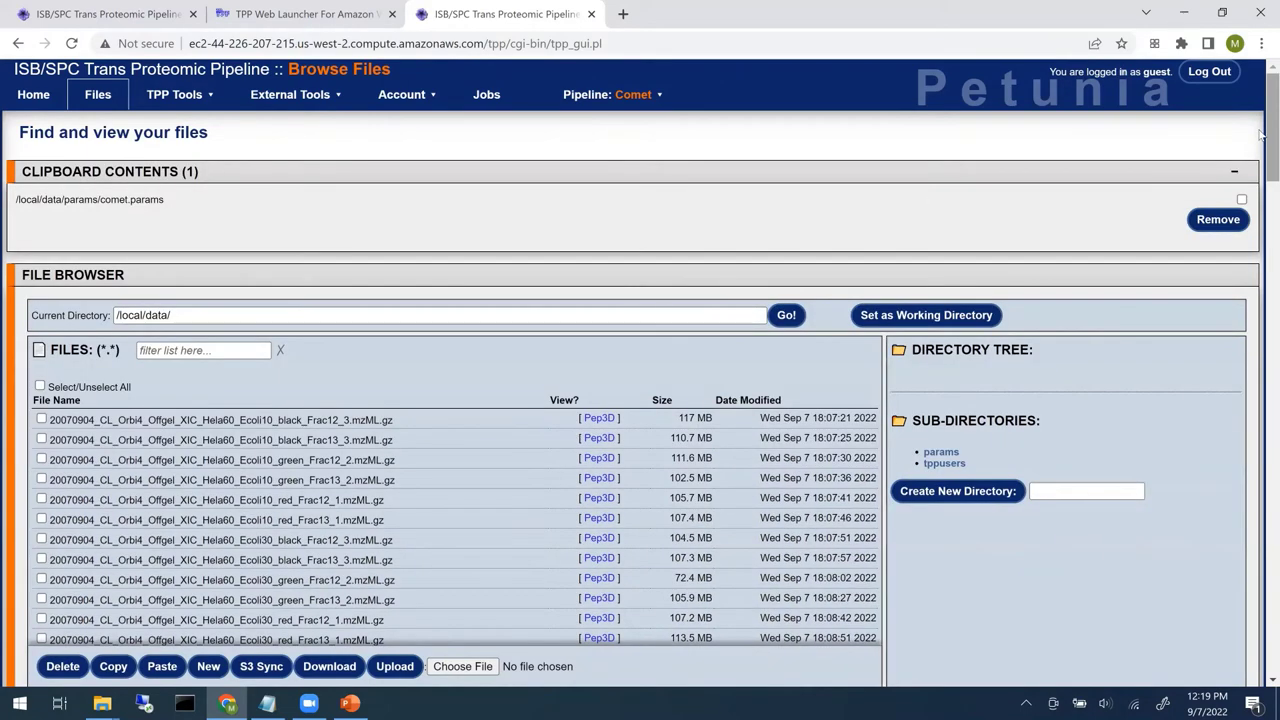
{"action": "scroll", "coordinate": [1262, 122], "scroll_direction": "down", "scroll_amount": 2}
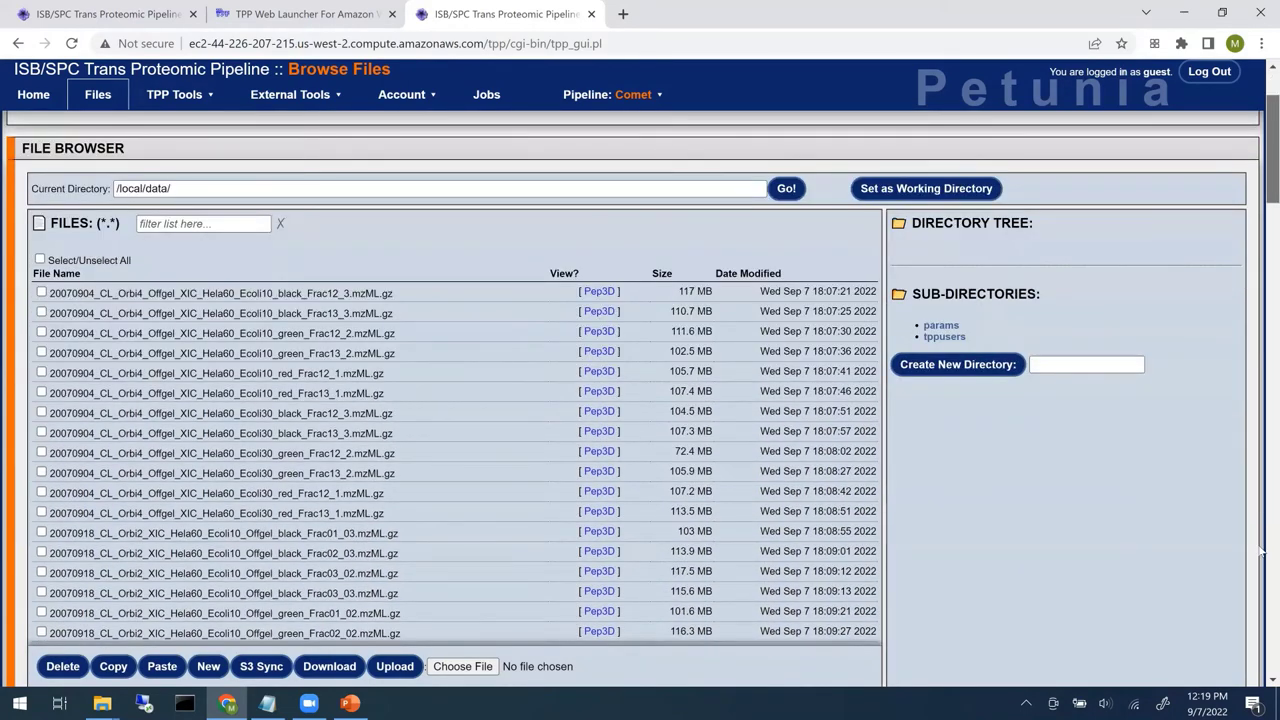
{"action": "left_click", "coordinate": [1262, 620]}
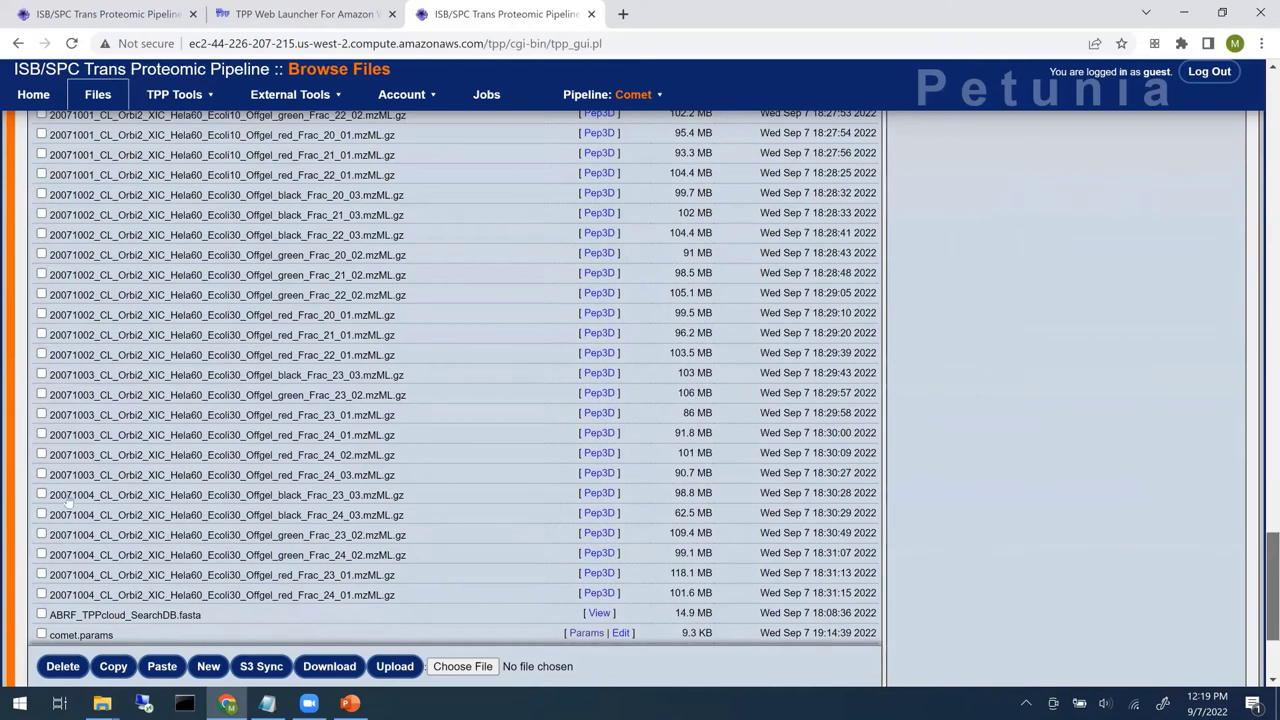
{"action": "scroll", "coordinate": [43, 485], "scroll_direction": "down", "scroll_amount": 2}
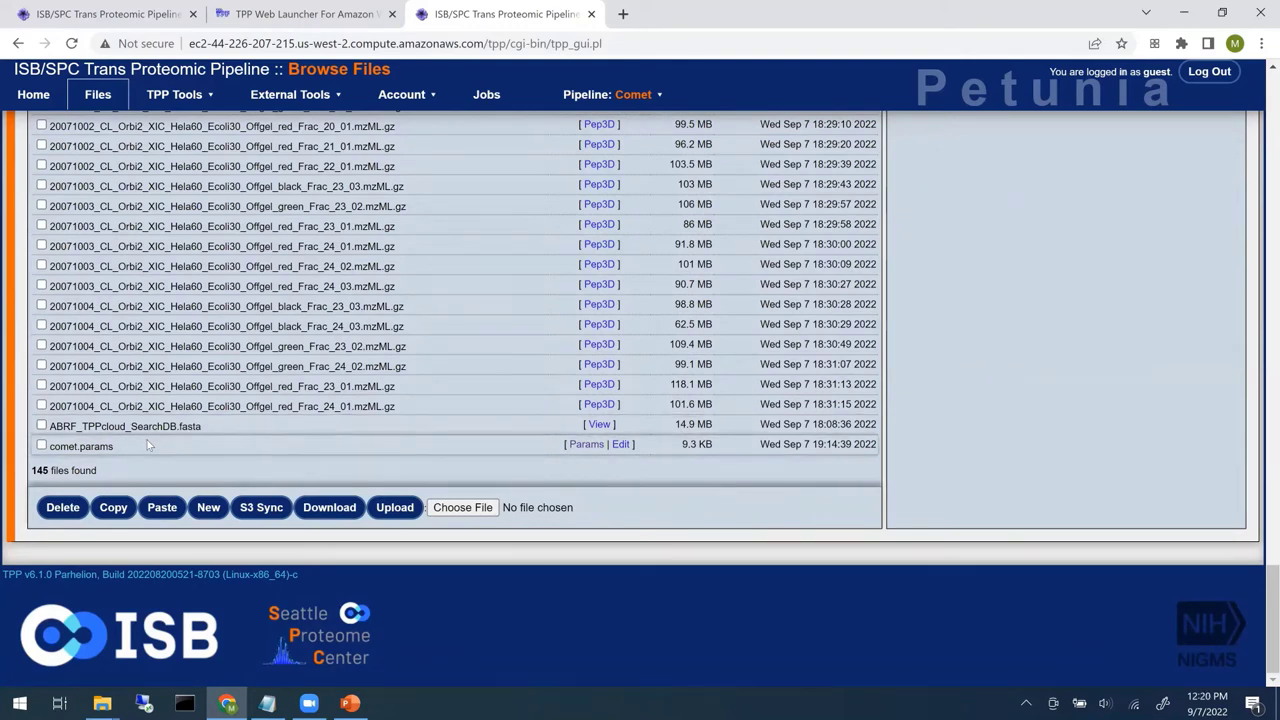
{"action": "left_click", "coordinate": [101, 104]}
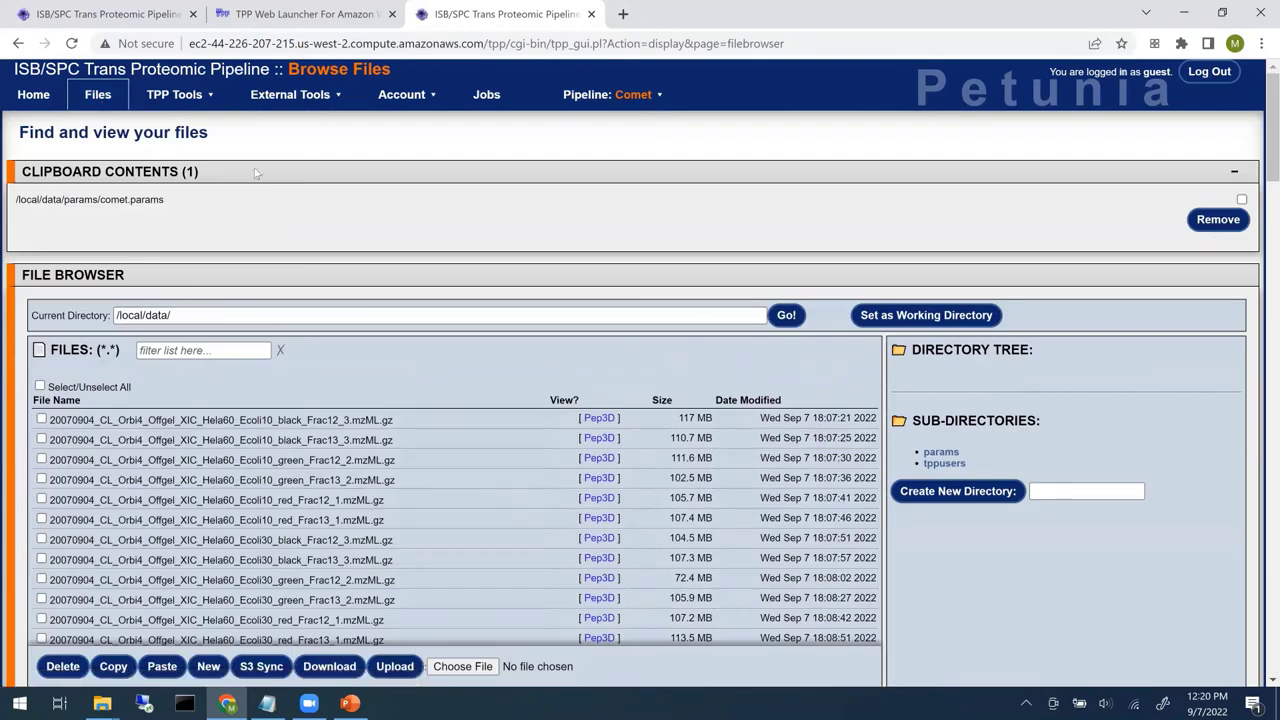
{"action": "scroll", "coordinate": [1262, 437], "scroll_direction": "down", "scroll_amount": 20}
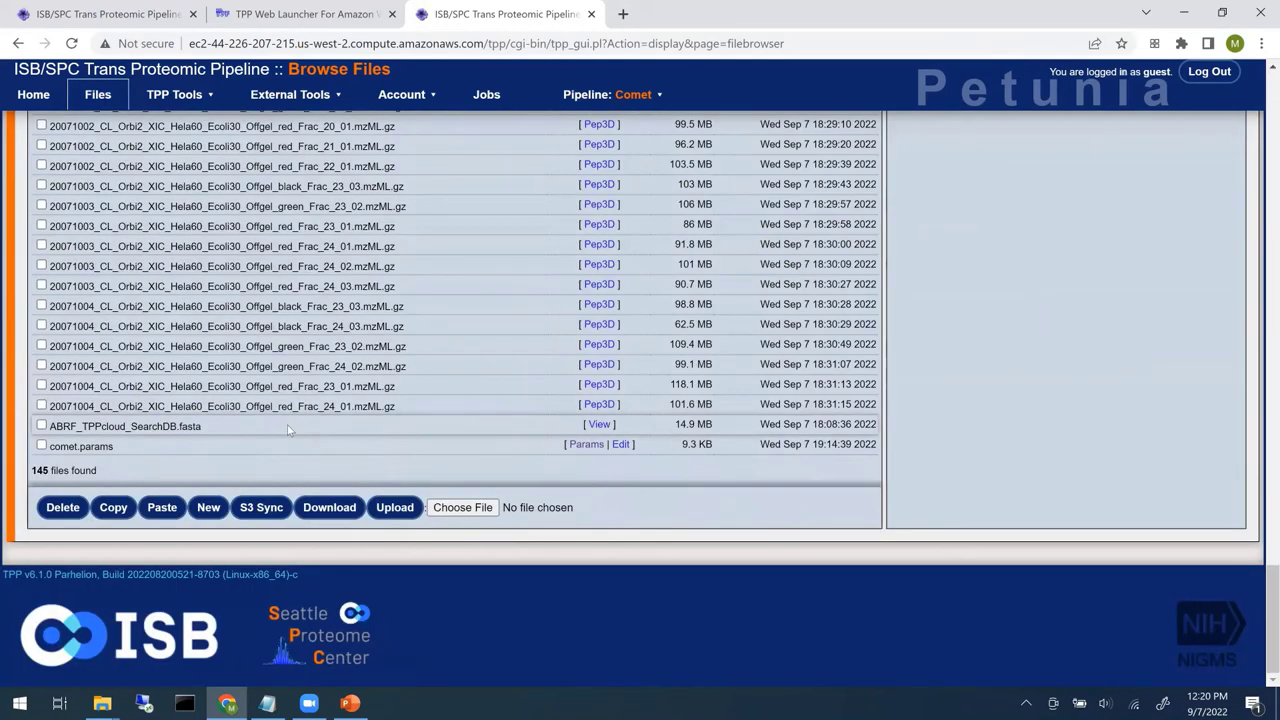
- Sync new files from s3://abrftpptutorial into /local/data, confirm return code 0, and go back to Files
{"action": "left_click", "coordinate": [257, 512]}
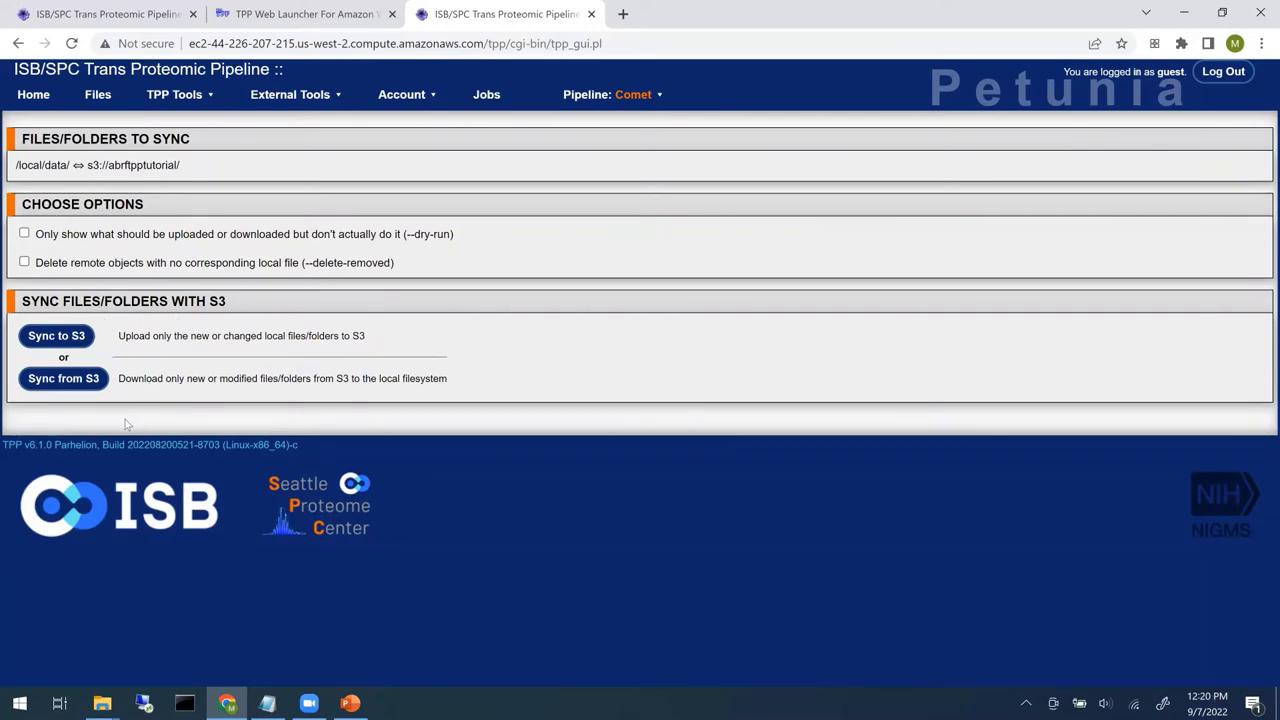
{"action": "left_click", "coordinate": [64, 379]}
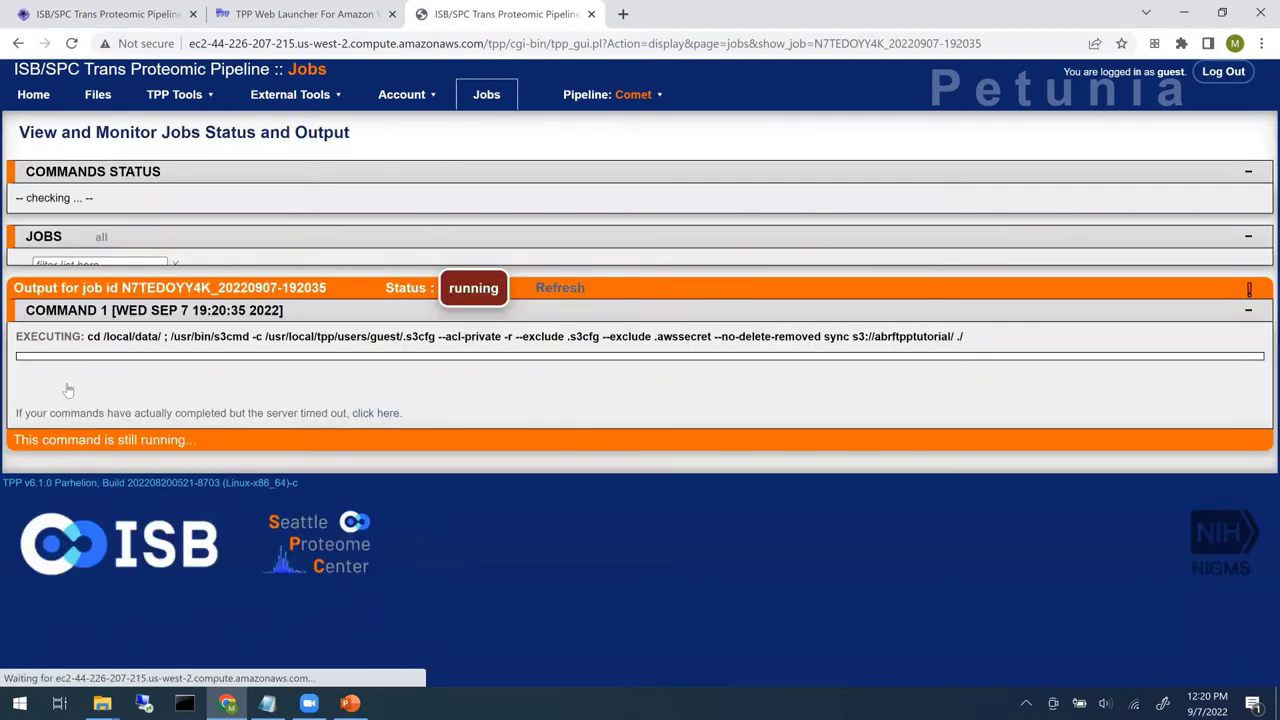
{"action": "left_click", "coordinate": [570, 281]}
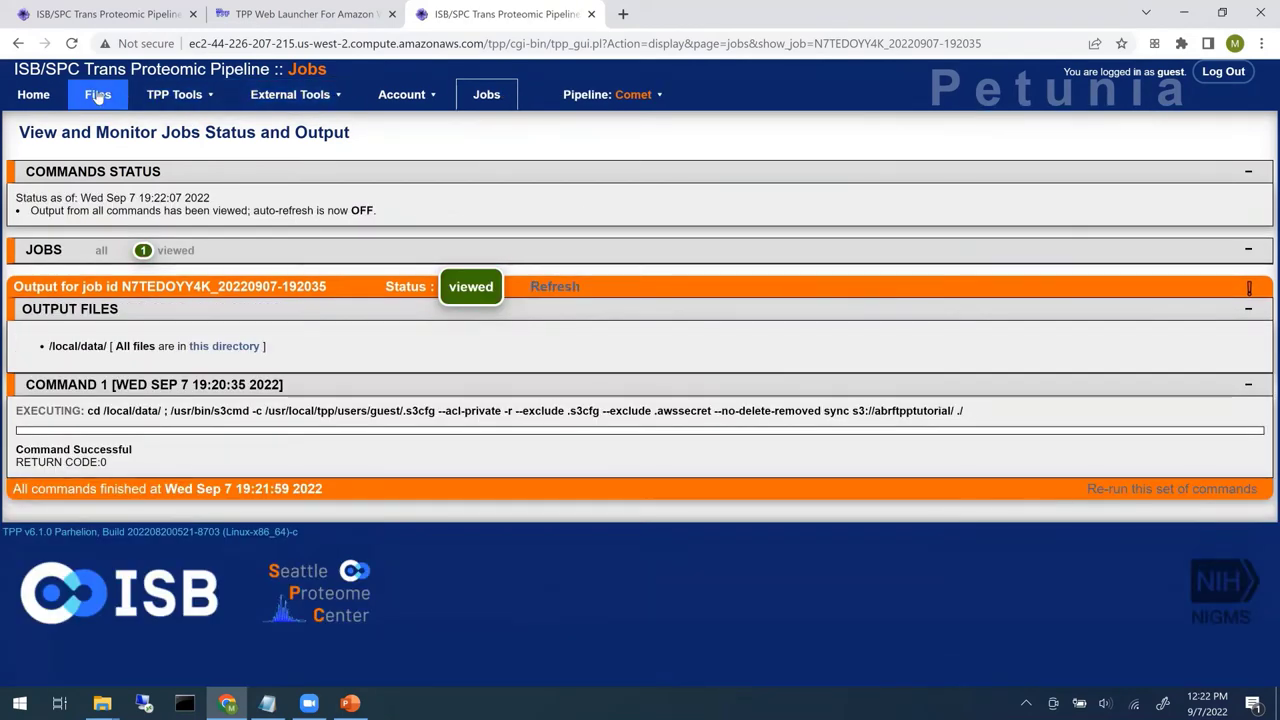
{"action": "left_click", "coordinate": [98, 94]}
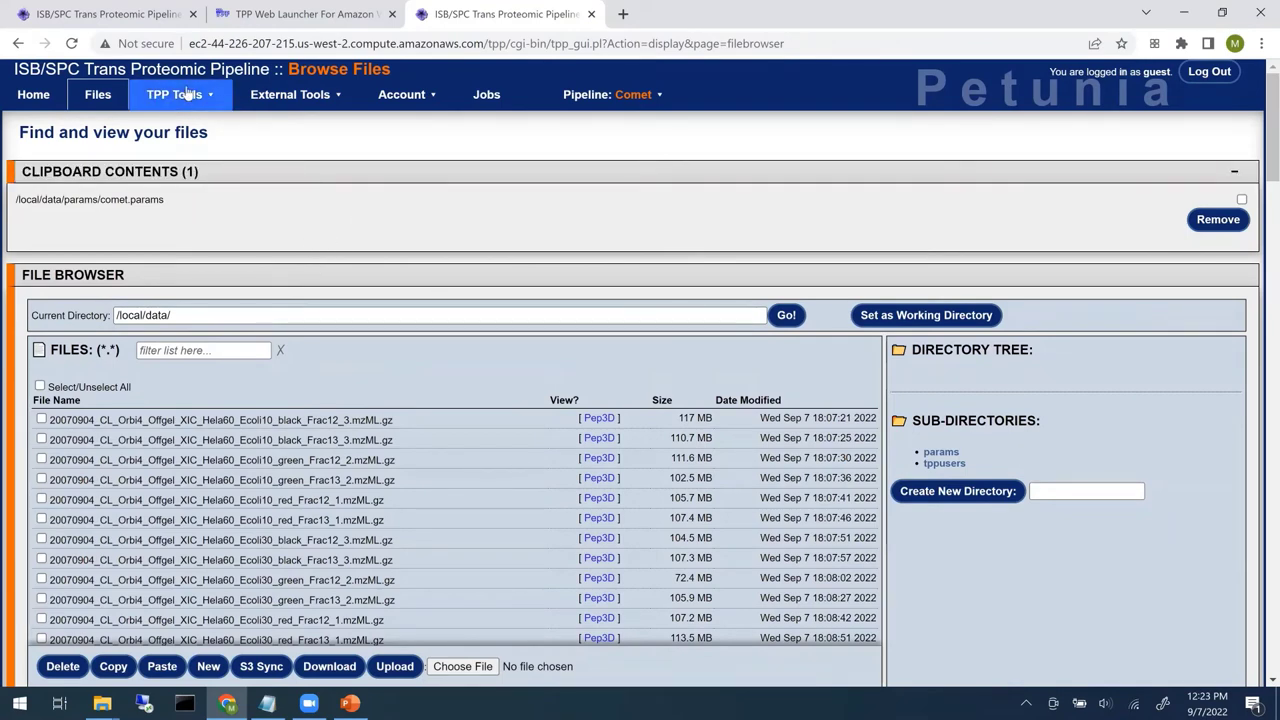
- In Decoy Databases, choose ABRF_TPPcloud_SearchDB.fasta as source, giving output ABRF_TPPcloud_SearchDB_DECOY.fasta
{"action": "mouse_move", "coordinate": [189, 93]}
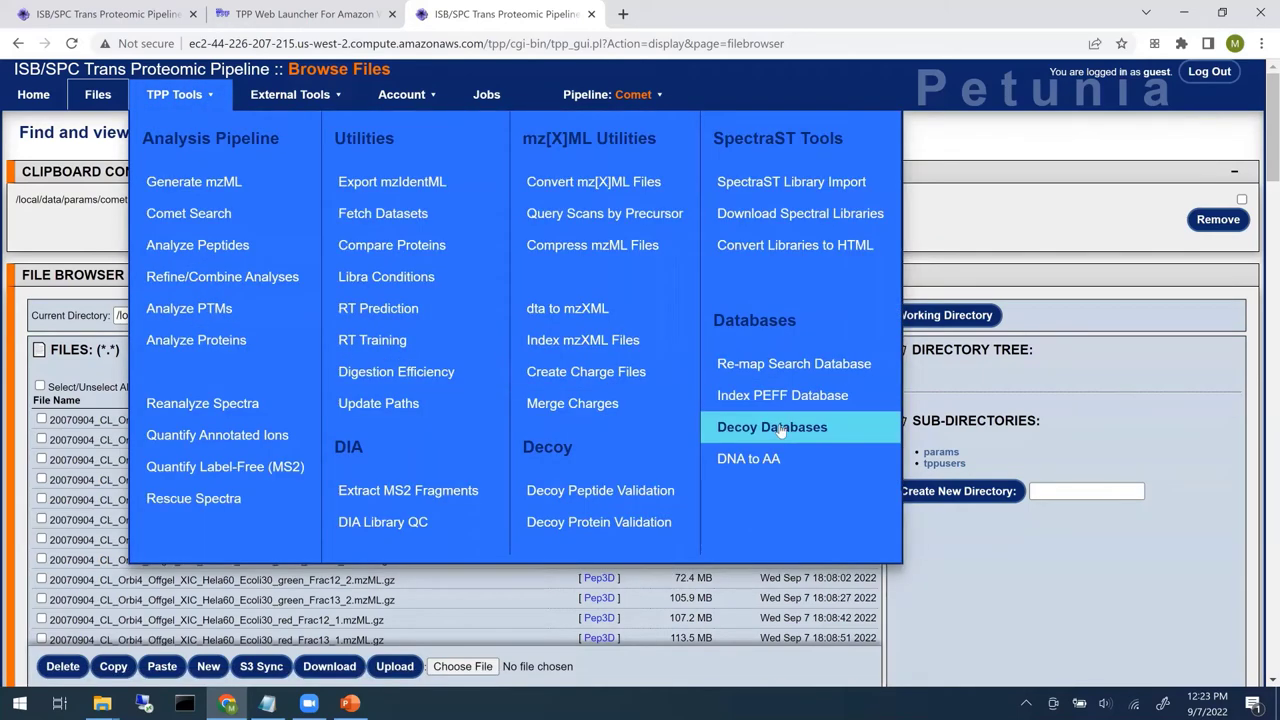
{"action": "left_click", "coordinate": [840, 437]}
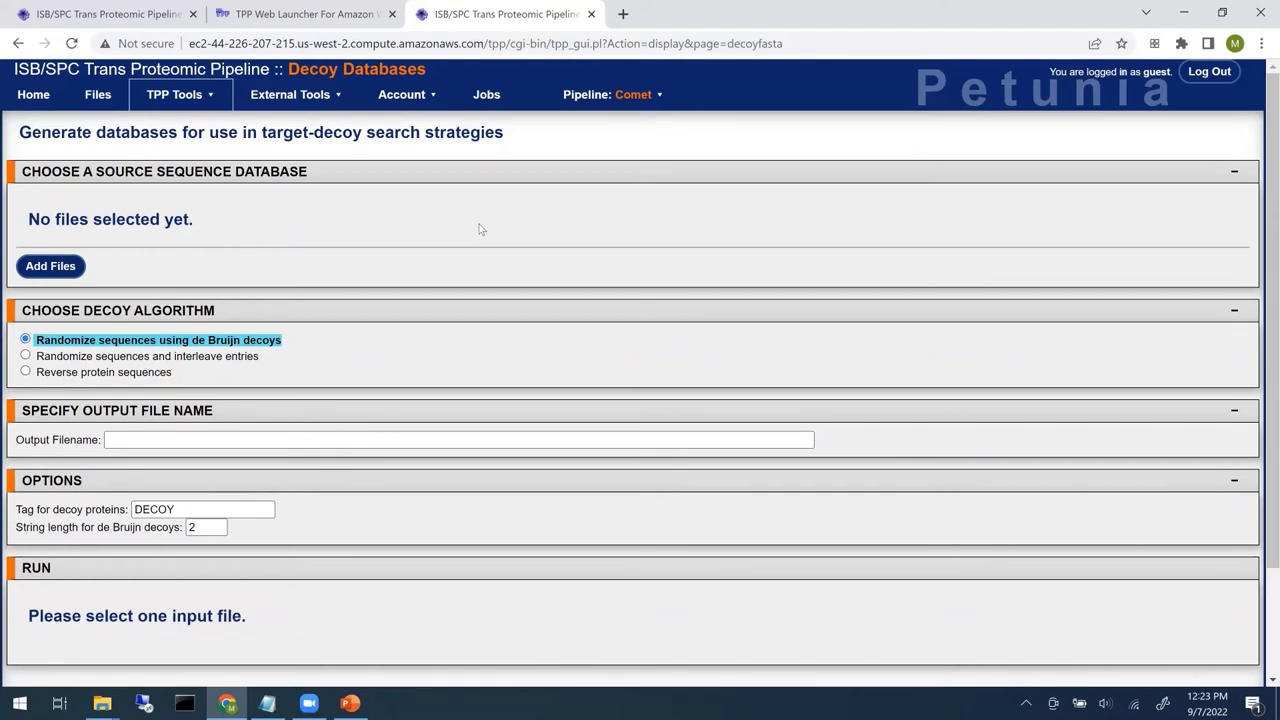
{"action": "left_click", "coordinate": [48, 269]}
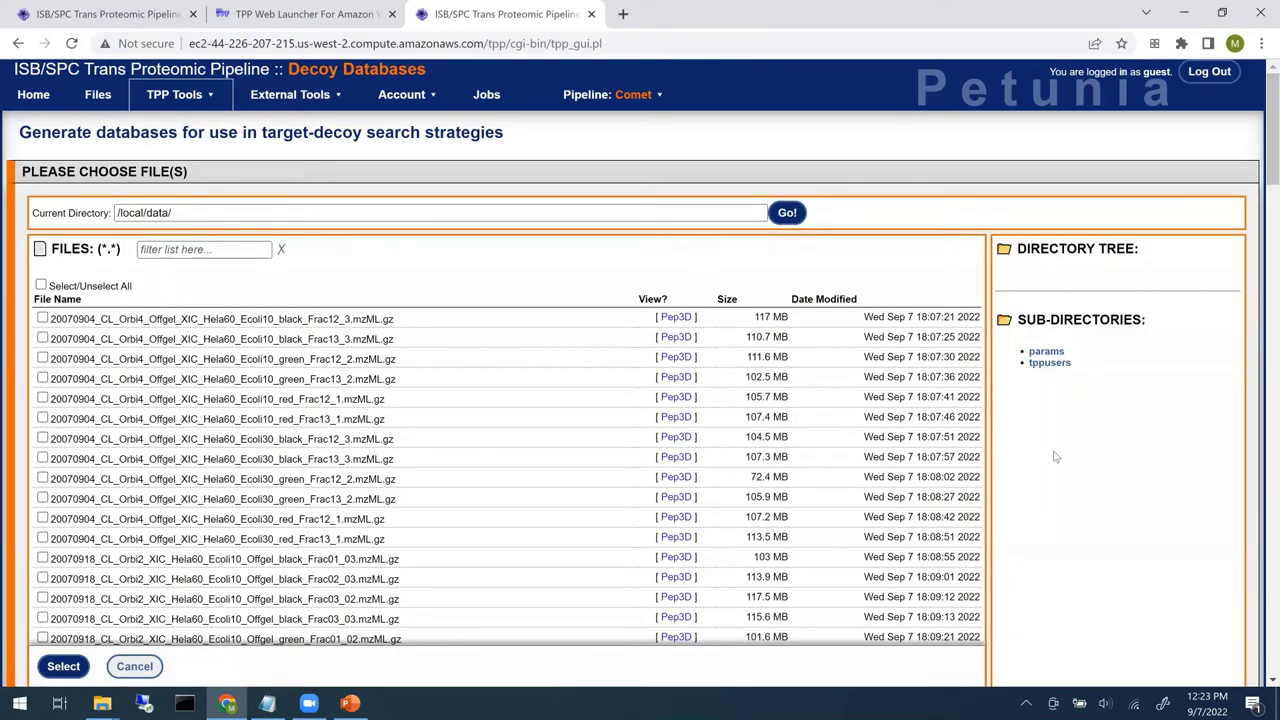
{"action": "scroll", "coordinate": [1057, 457], "scroll_direction": "down", "scroll_amount": 1}
{"action": "scroll", "coordinate": [511, 357], "scroll_direction": "up", "scroll_amount": 1}
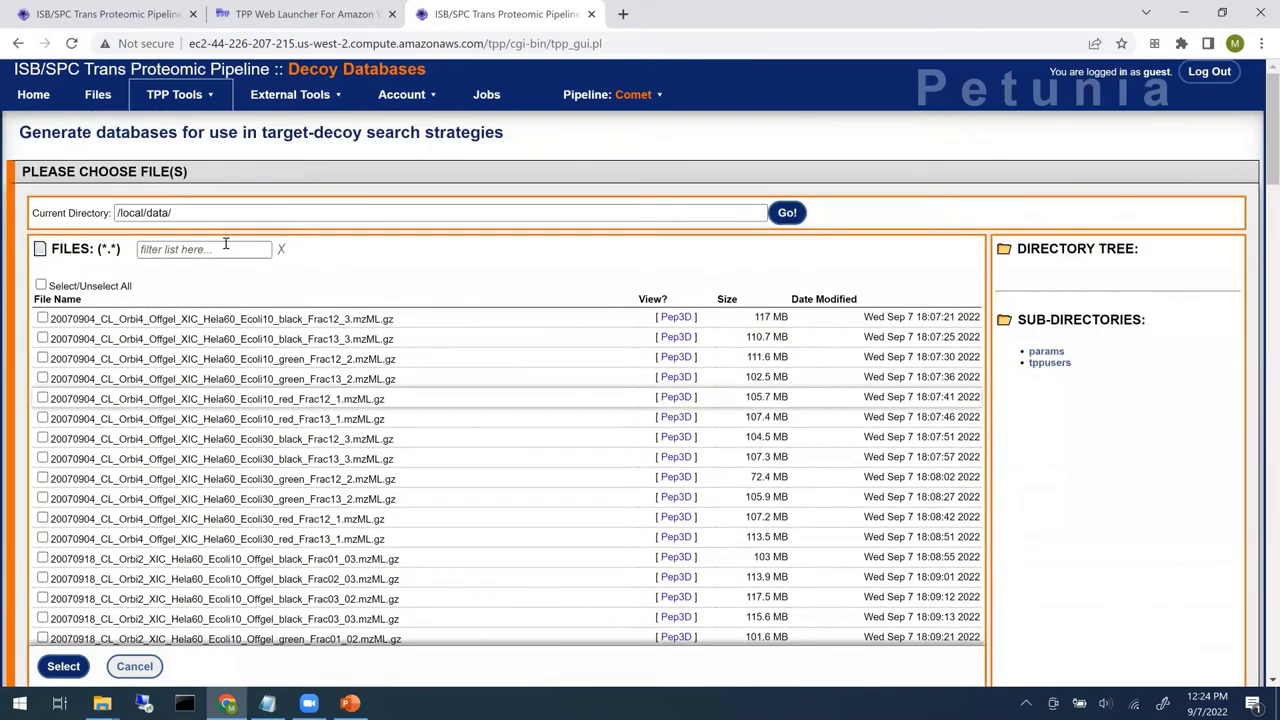
{"action": "left_click", "coordinate": [220, 248]}
{"action": "type", "text": "f"}
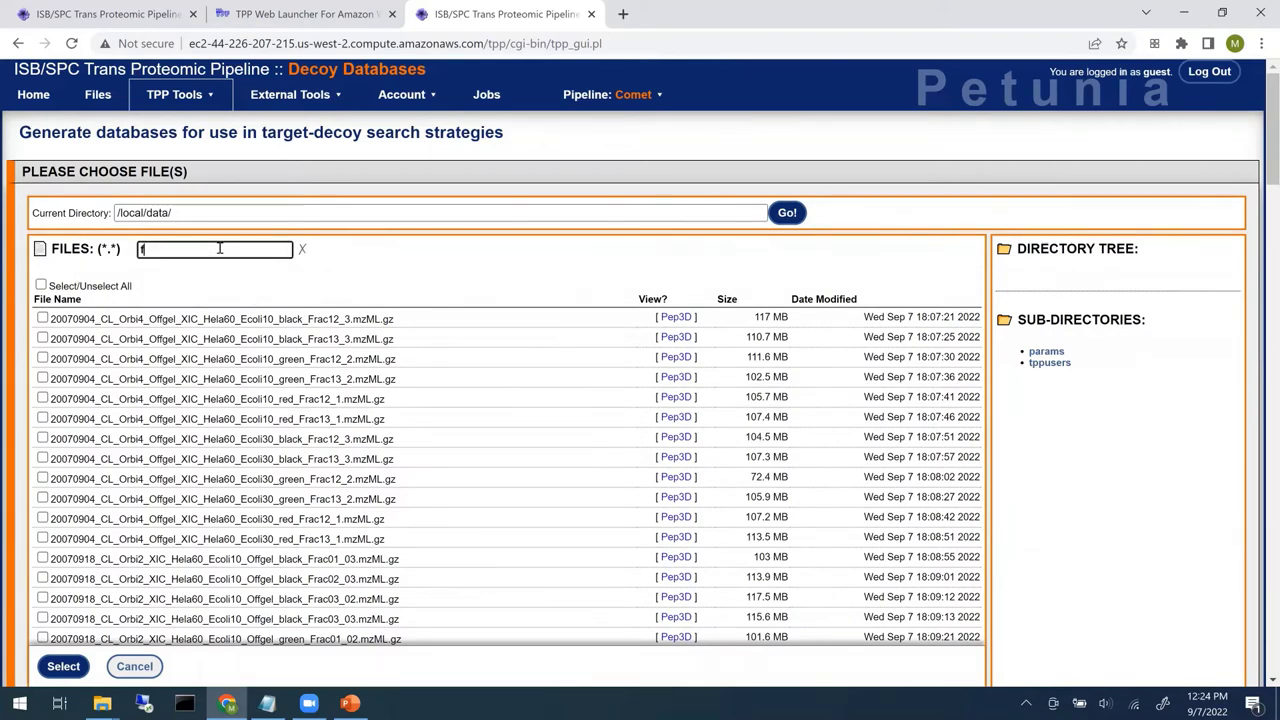
{"action": "type", "text": "asta"}
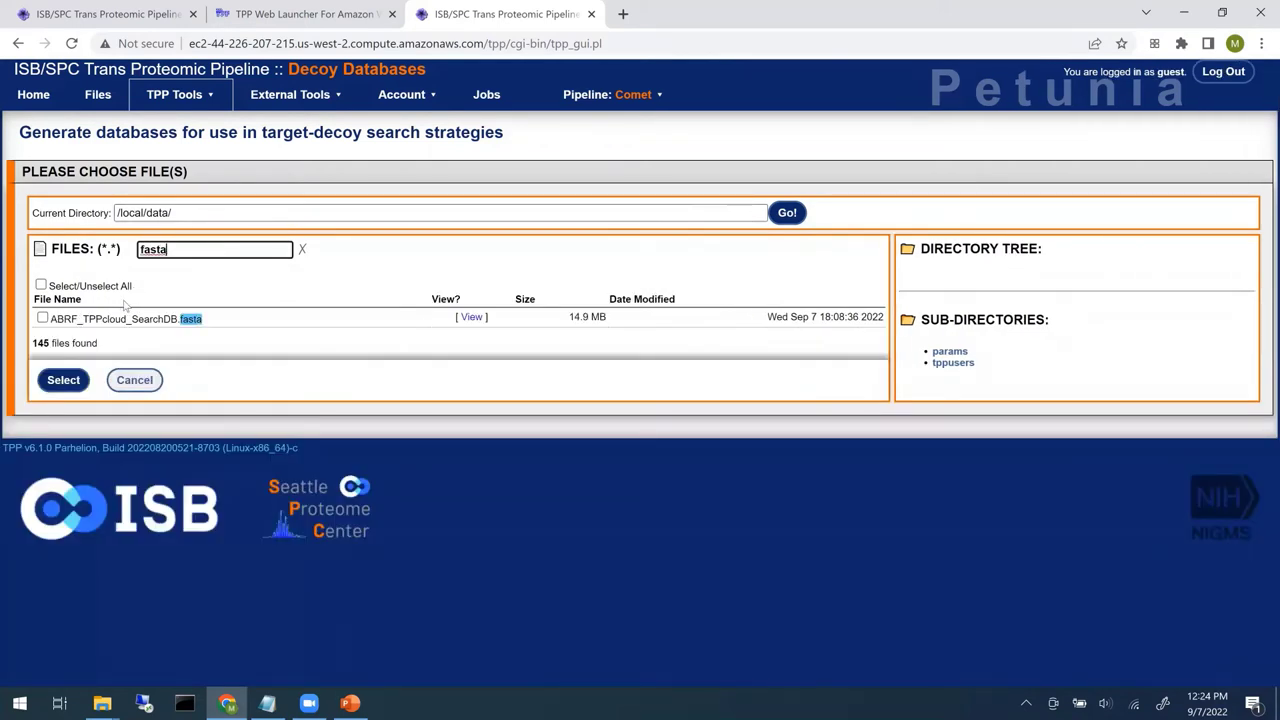
{"action": "left_click", "coordinate": [42, 318]}
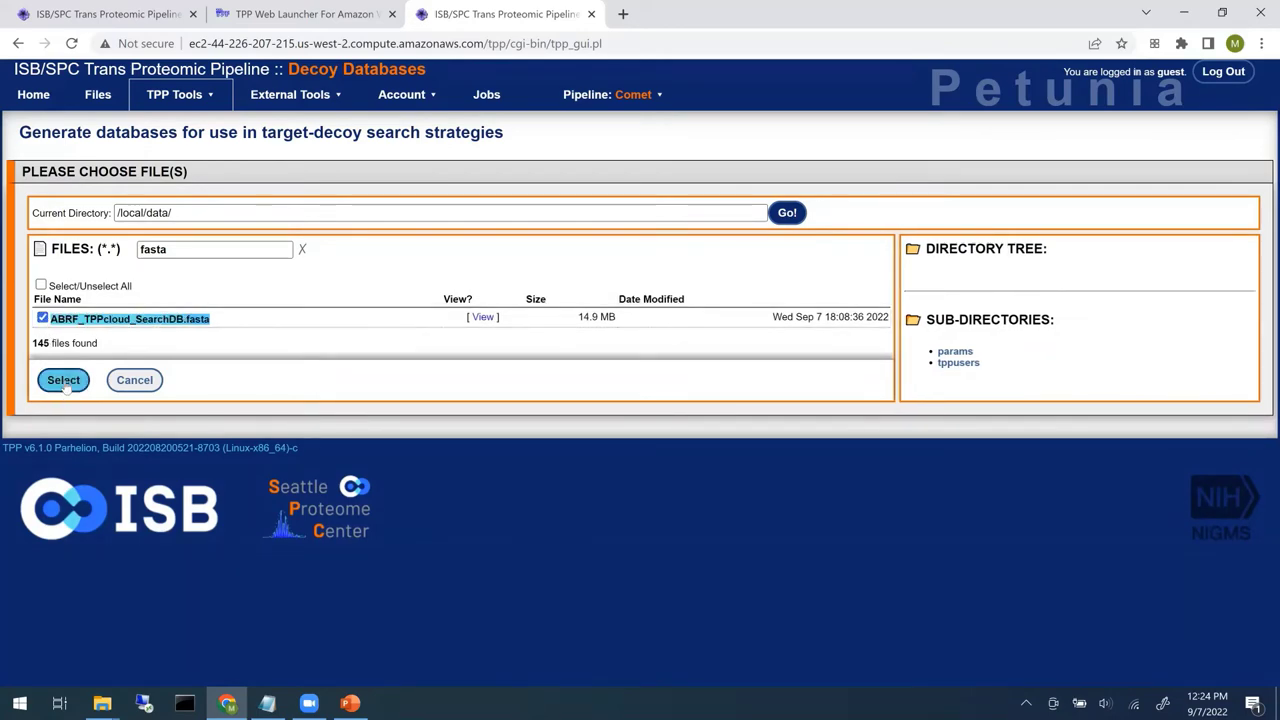
{"action": "left_click", "coordinate": [63, 380]}
{"action": "scroll", "coordinate": [416, 358], "scroll_direction": "down", "scroll_amount": 2}
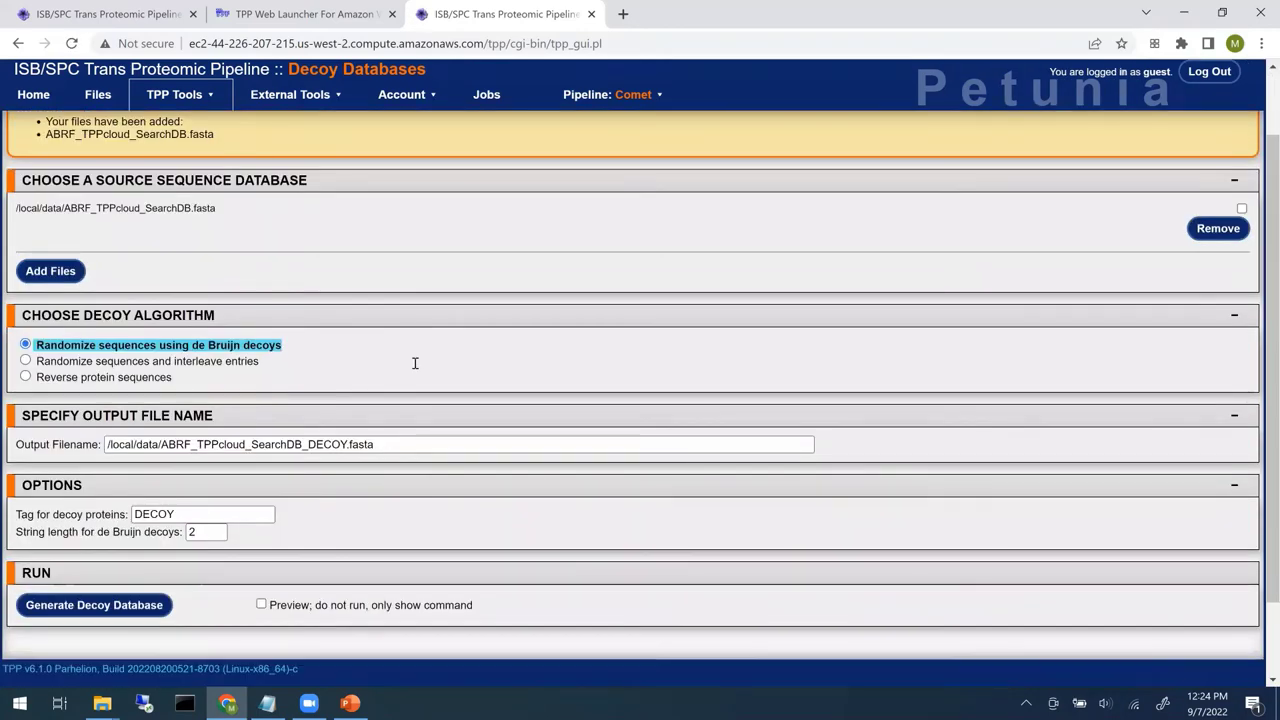
{"action": "scroll", "coordinate": [415, 363], "scroll_direction": "down", "scroll_amount": 2}
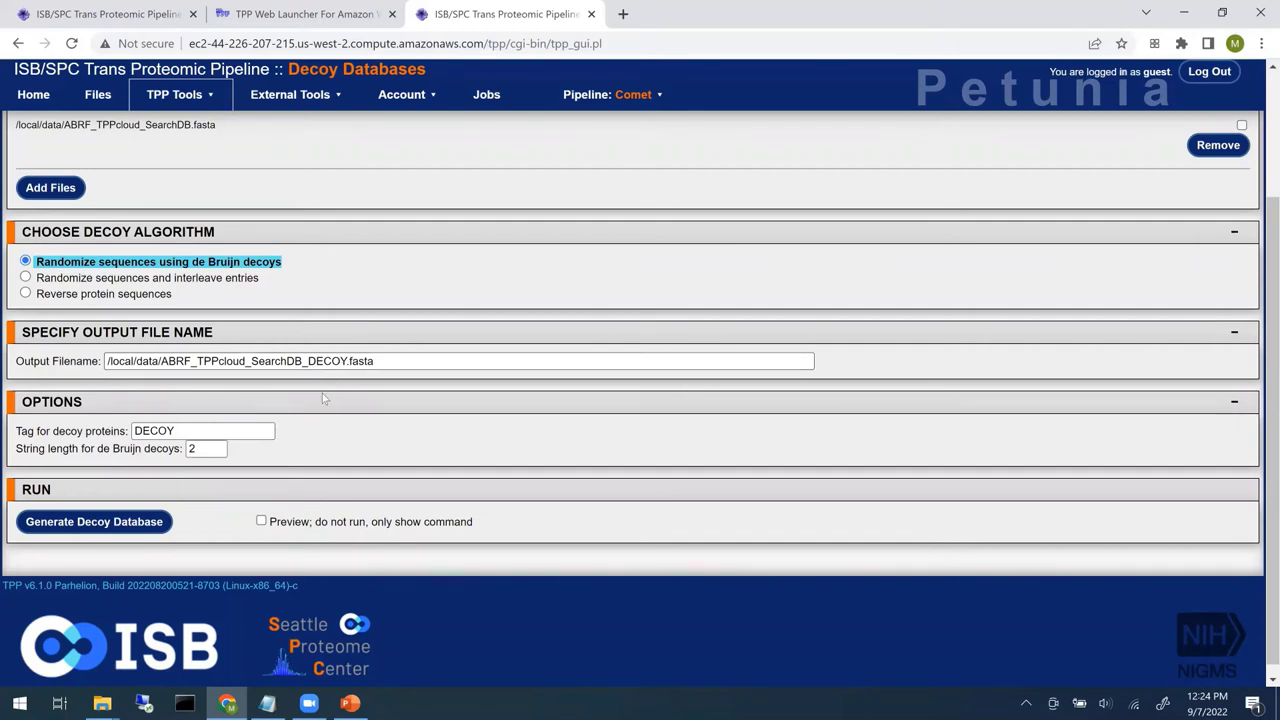
- Generate the decoy database, confirm the job succeeded, and view ABRF_TPPcloud_SearchDB_DECOY.fasta
{"action": "left_click", "coordinate": [86, 531]}
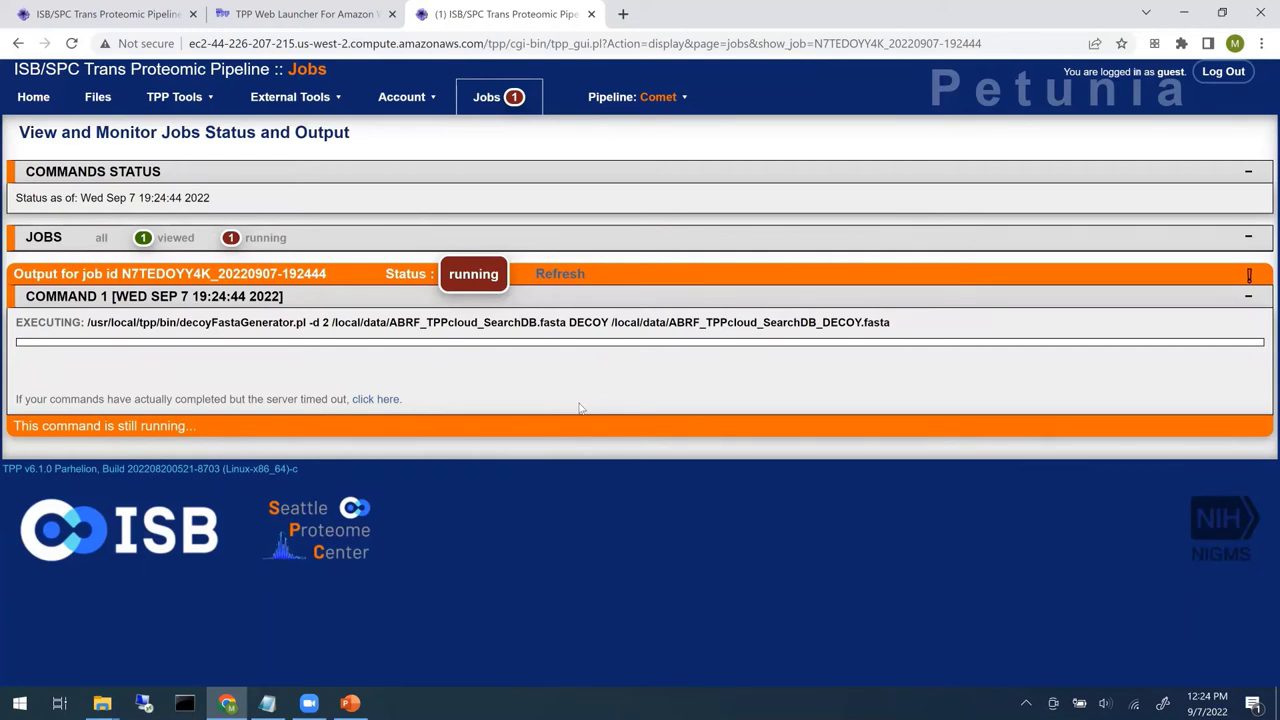
{"action": "left_click", "coordinate": [570, 276]}
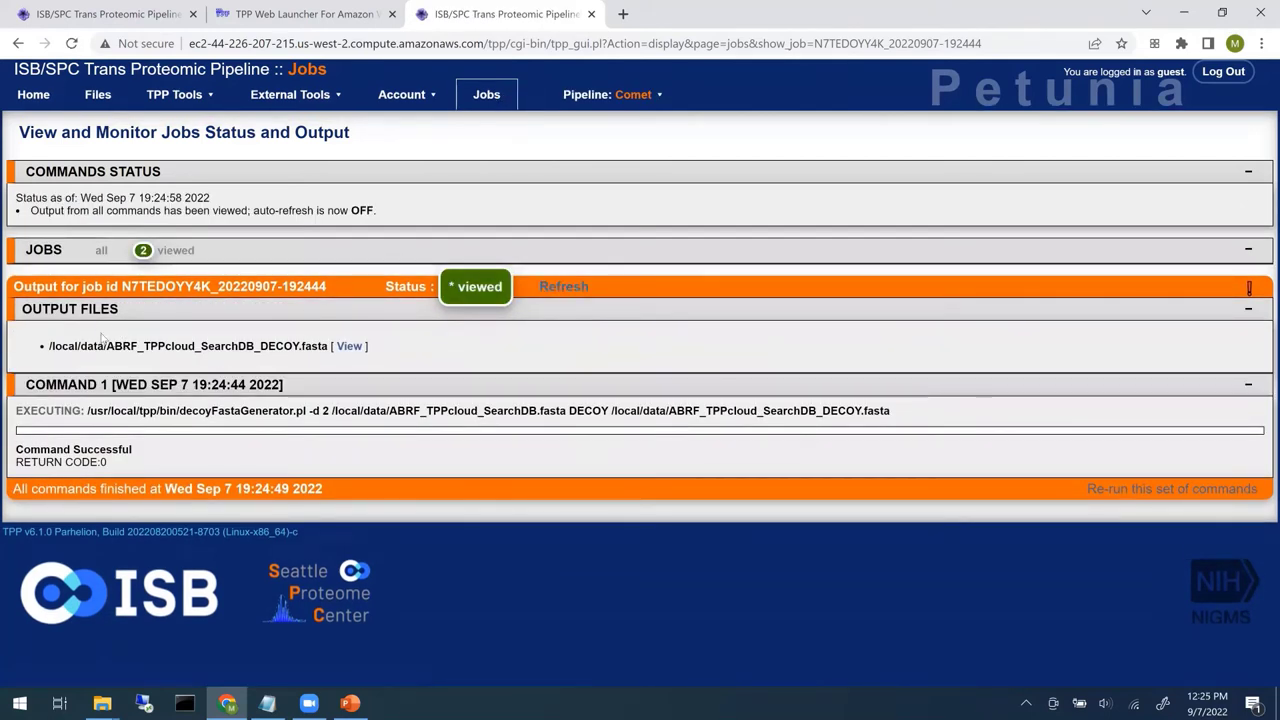
{"action": "left_click", "coordinate": [355, 353]}
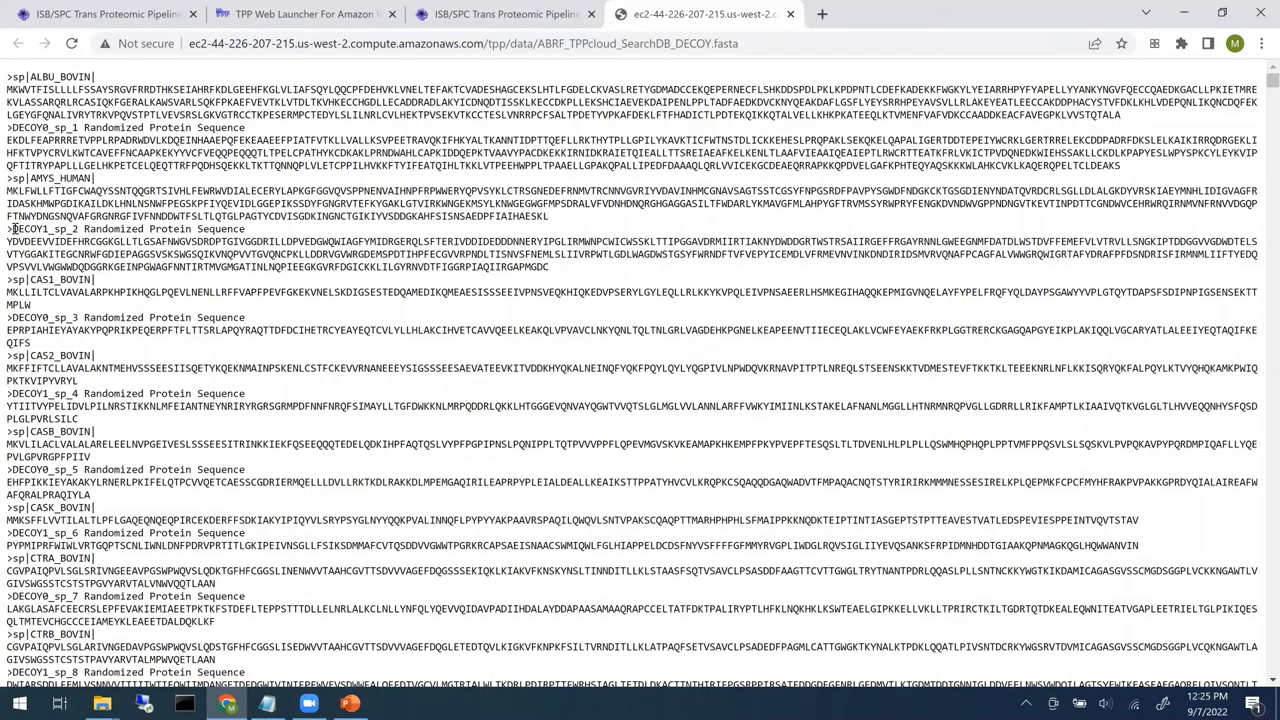
- Inspect the DECOY0_sp_1 and DECOY1_sp_2 headers in the decoy fasta, then close it
{"action": "left_click_drag", "start_coordinate": [16, 229], "coordinate": [44, 230]}
{"action": "left_click_drag", "start_coordinate": [49, 128], "coordinate": [43, 129]}
{"action": "left_click_drag", "start_coordinate": [49, 229], "coordinate": [44, 229]}
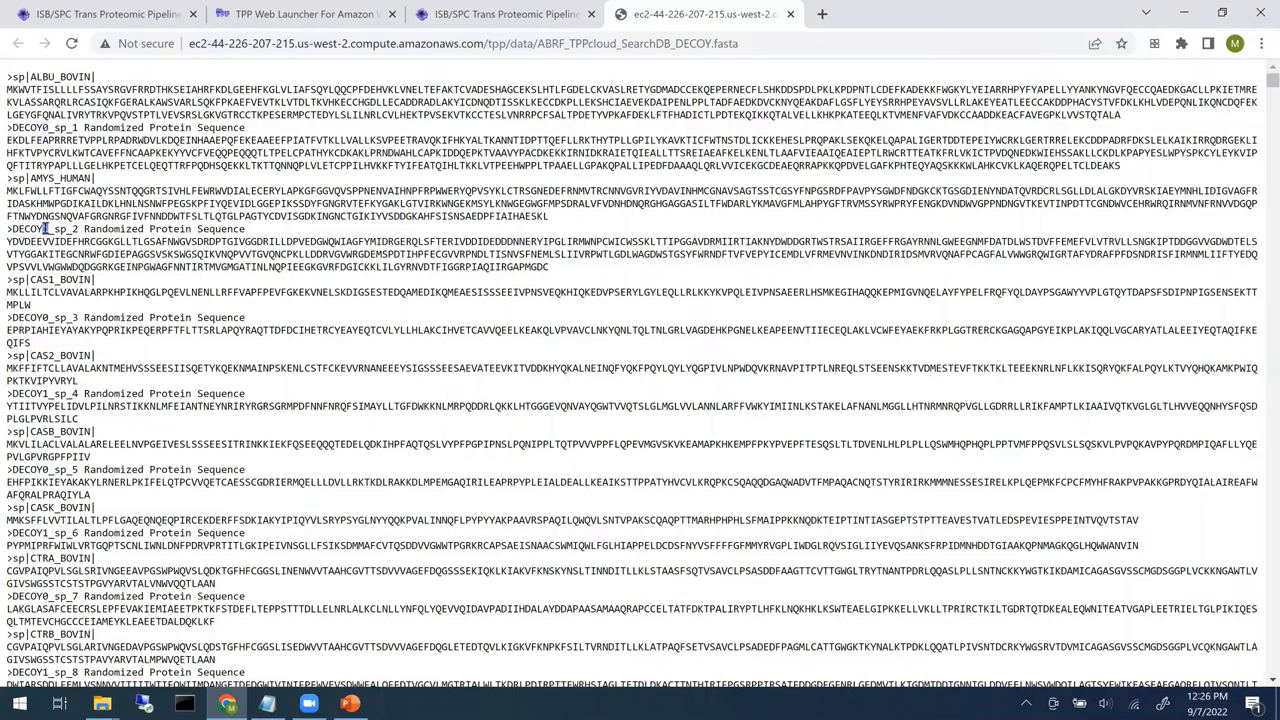
{"action": "left_click", "coordinate": [48, 319]}
{"action": "left_click", "coordinate": [790, 14]}
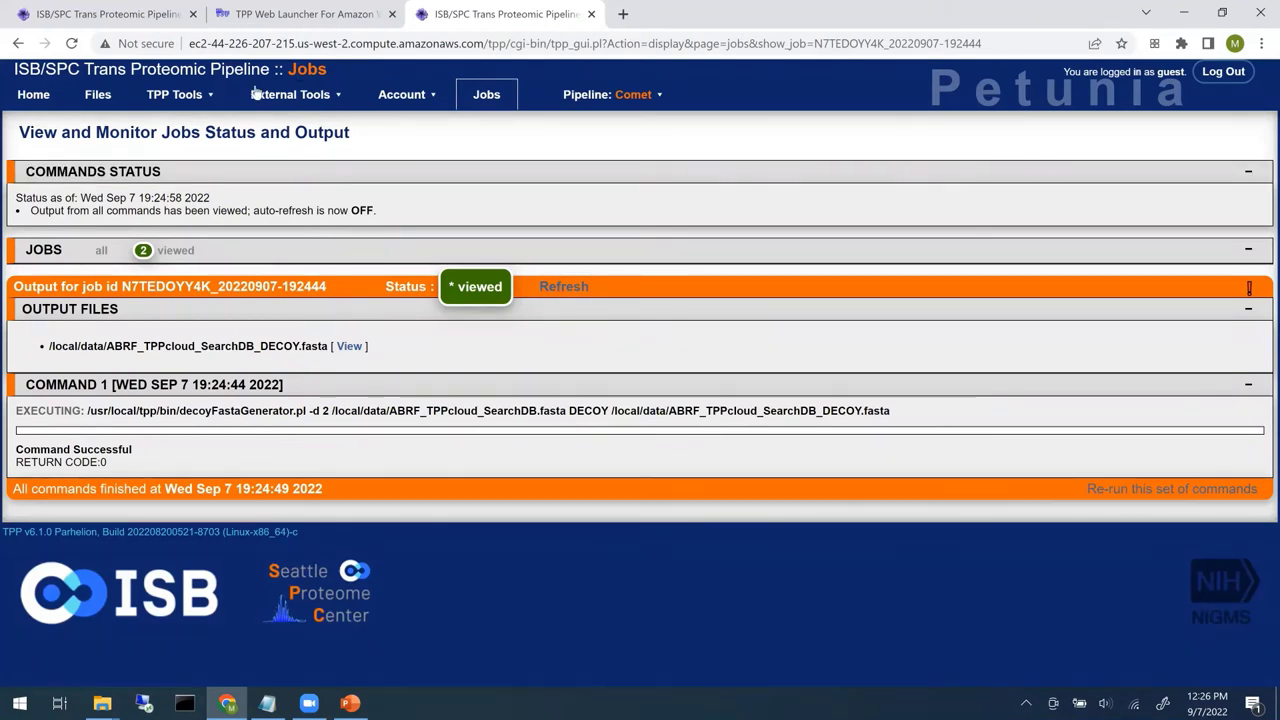
- Open Comet Search and add every mzML.gz file in /local/data as input files
{"action": "left_click", "coordinate": [205, 95]}
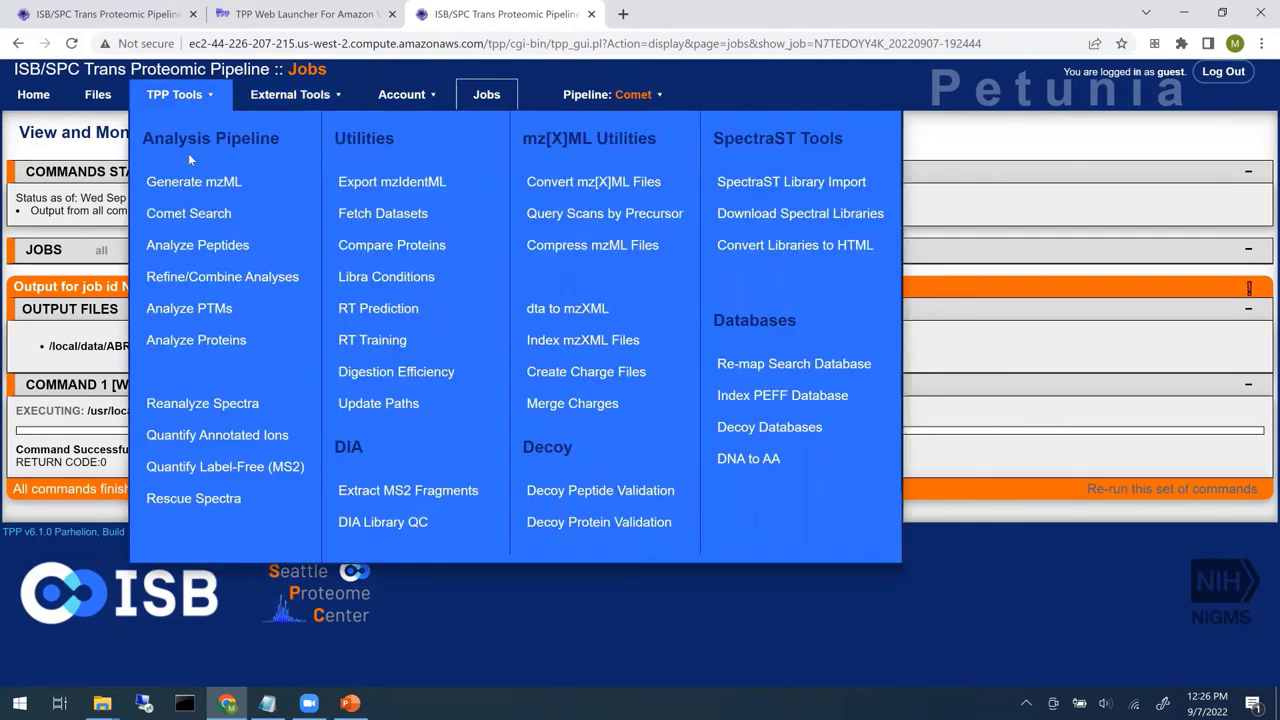
{"action": "left_click", "coordinate": [195, 214]}
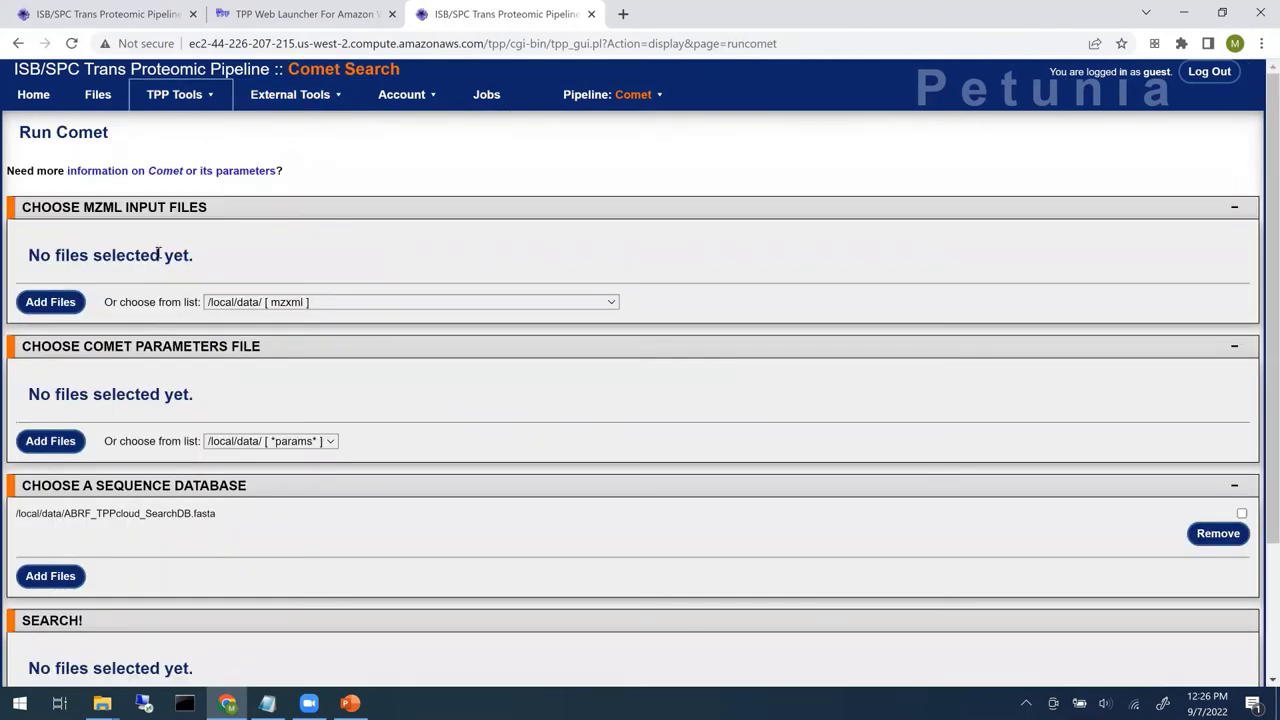
{"action": "left_click", "coordinate": [50, 301]}
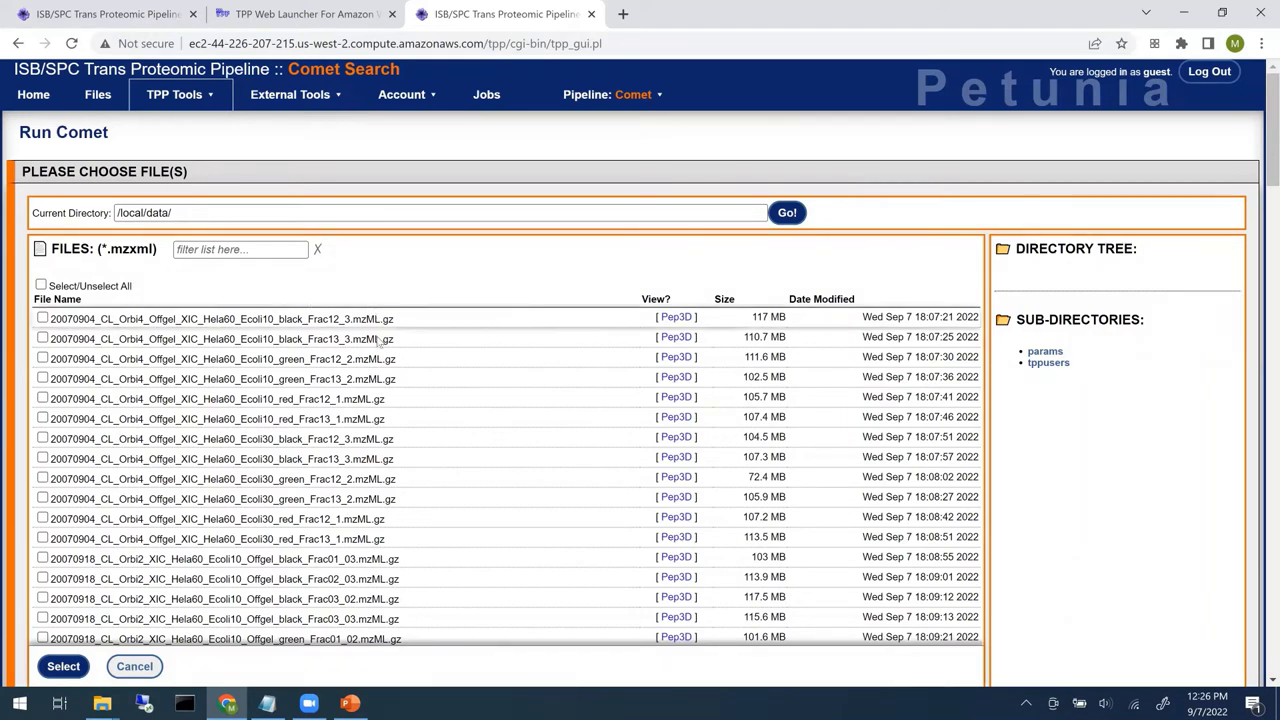
{"action": "left_click", "coordinate": [41, 286]}
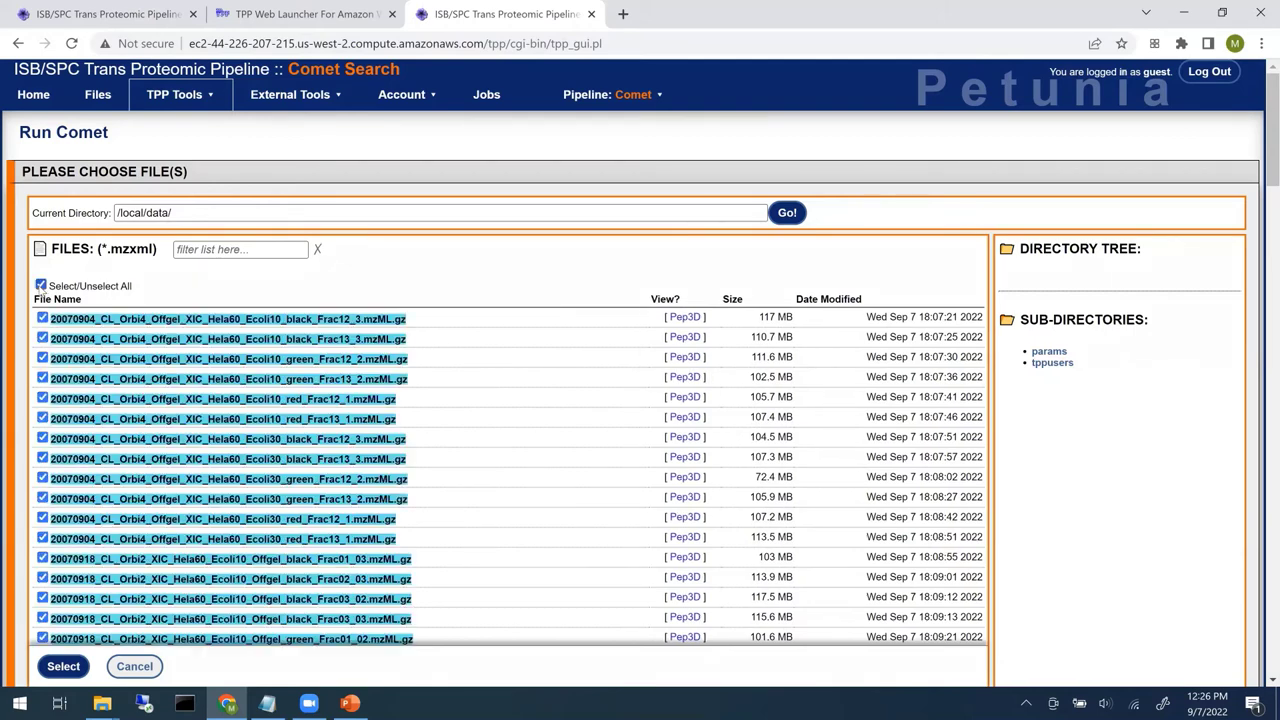
{"action": "left_click", "coordinate": [65, 668]}
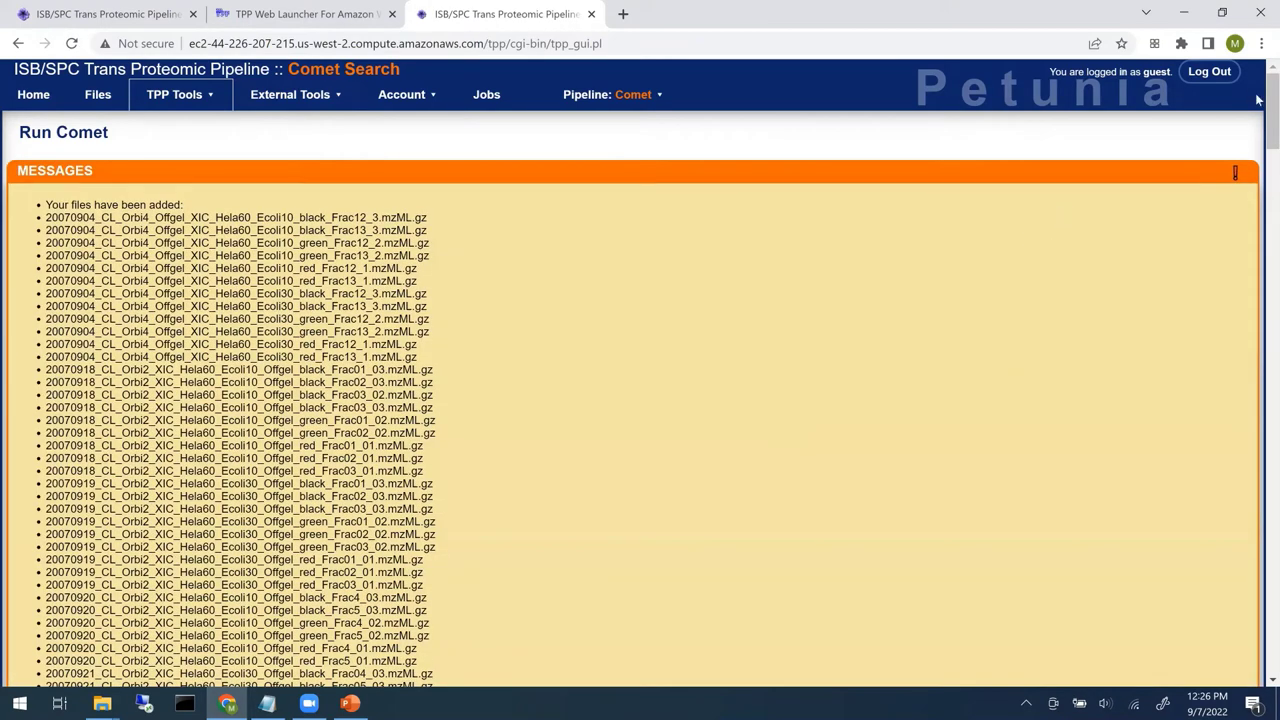
{"action": "scroll", "coordinate": [1262, 388], "scroll_direction": "down", "scroll_amount": 15}
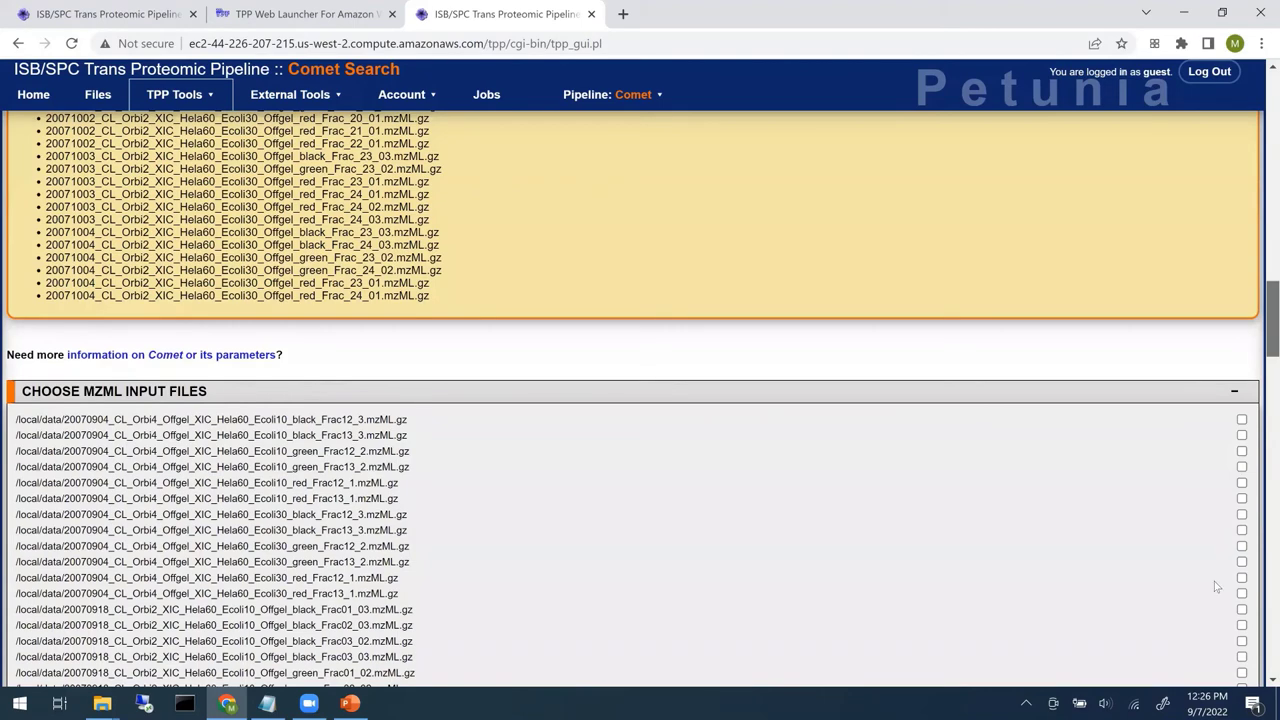
{"action": "scroll", "coordinate": [1218, 610], "scroll_direction": "down", "scroll_amount": 10}
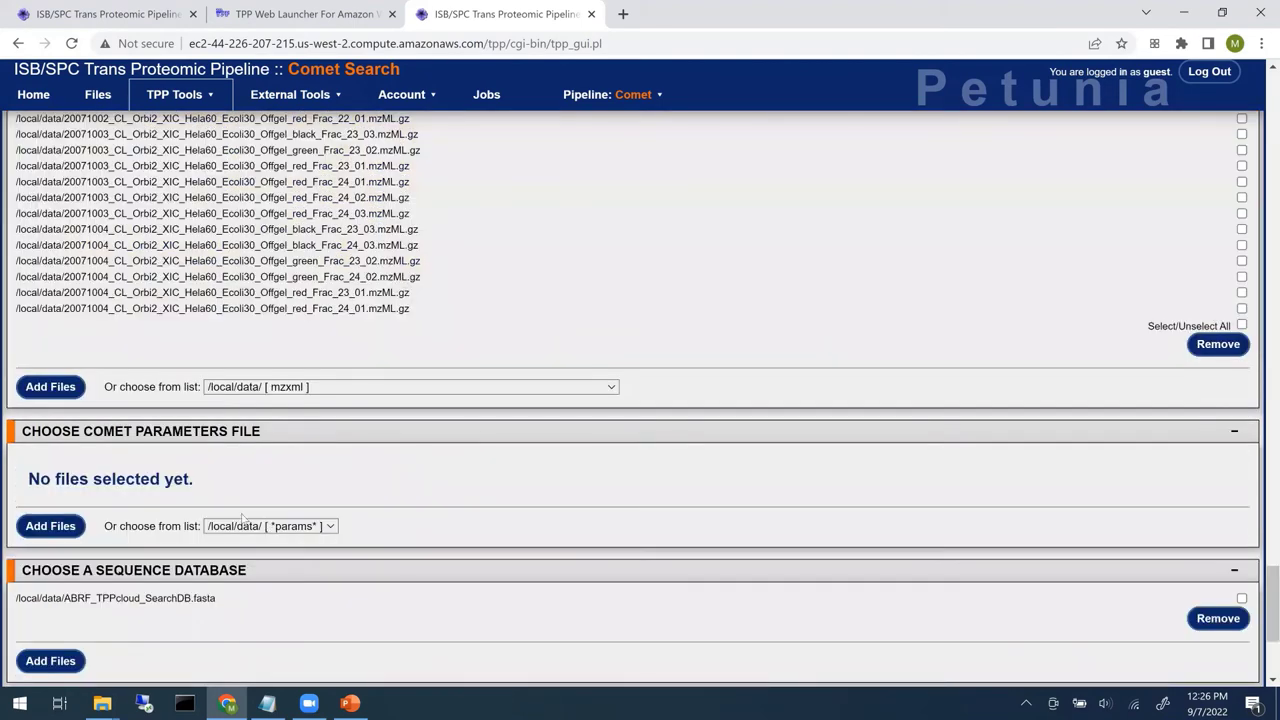
- Add /local/data/comet.params as the Comet parameters file
{"action": "left_click", "coordinate": [52, 528]}
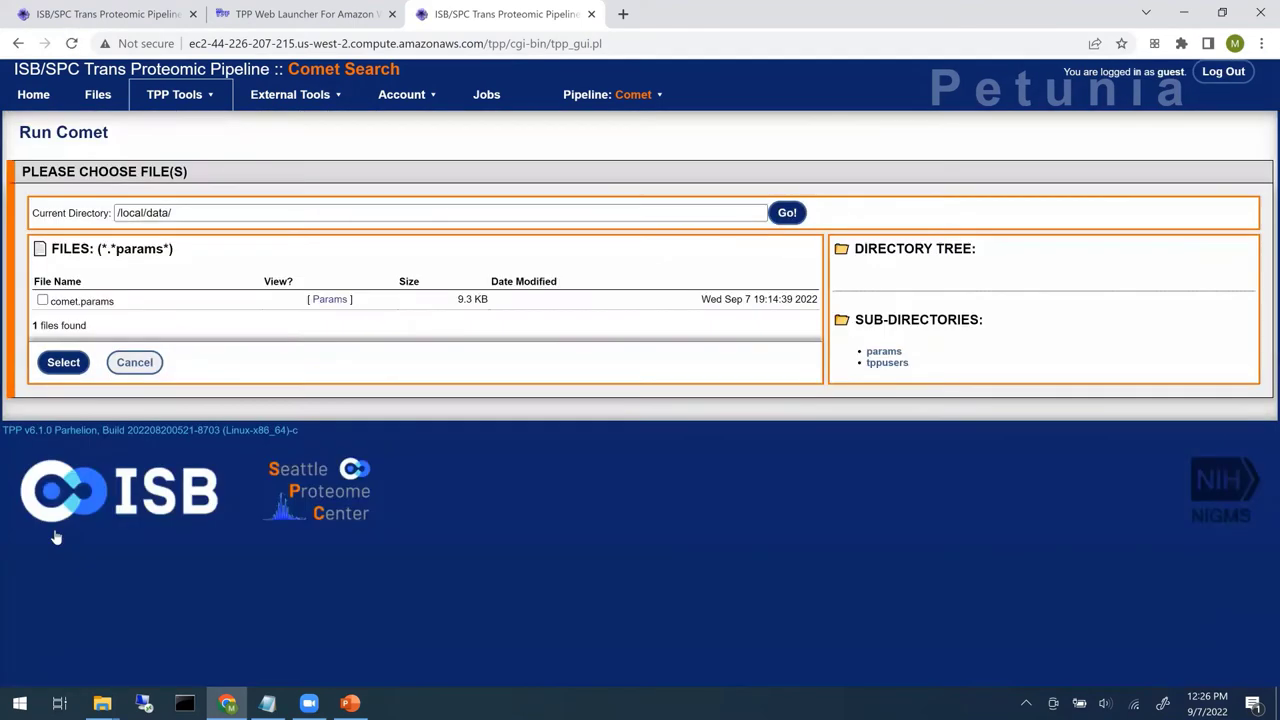
{"action": "left_click", "coordinate": [42, 300]}
{"action": "left_click", "coordinate": [60, 362]}
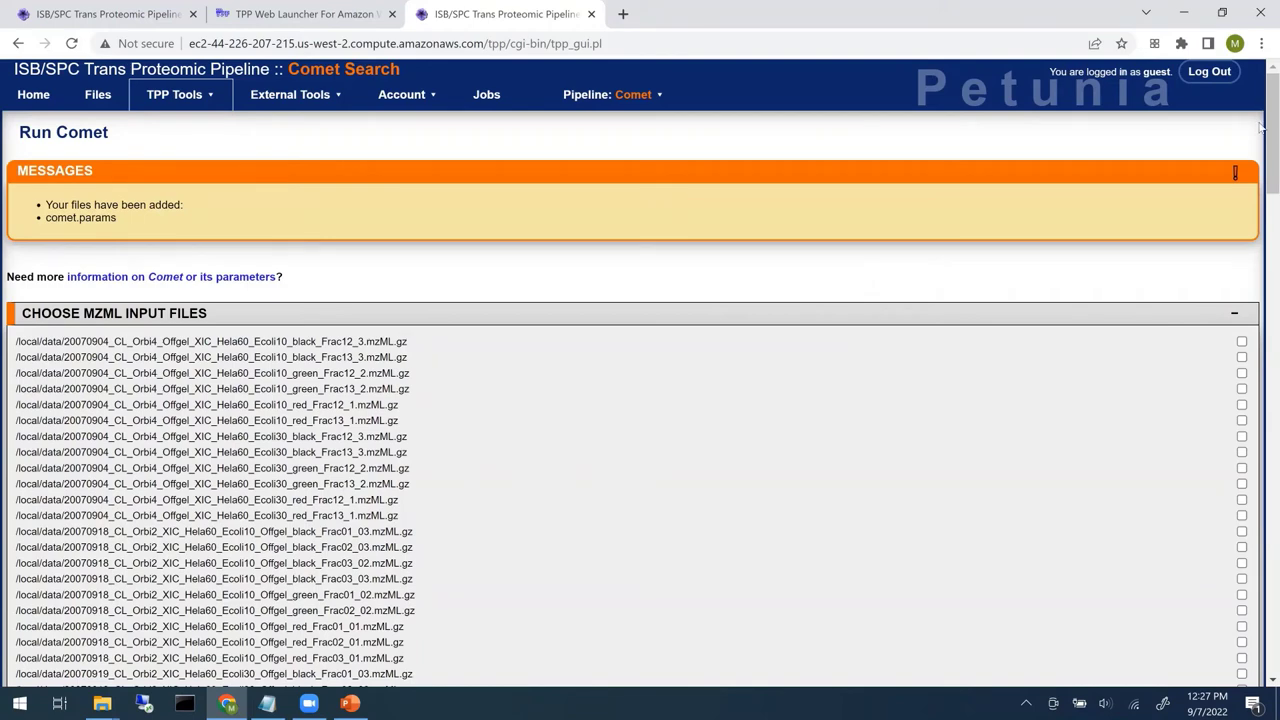
{"action": "left_click_drag", "start_coordinate": [1262, 128], "coordinate": [1247, 519]}
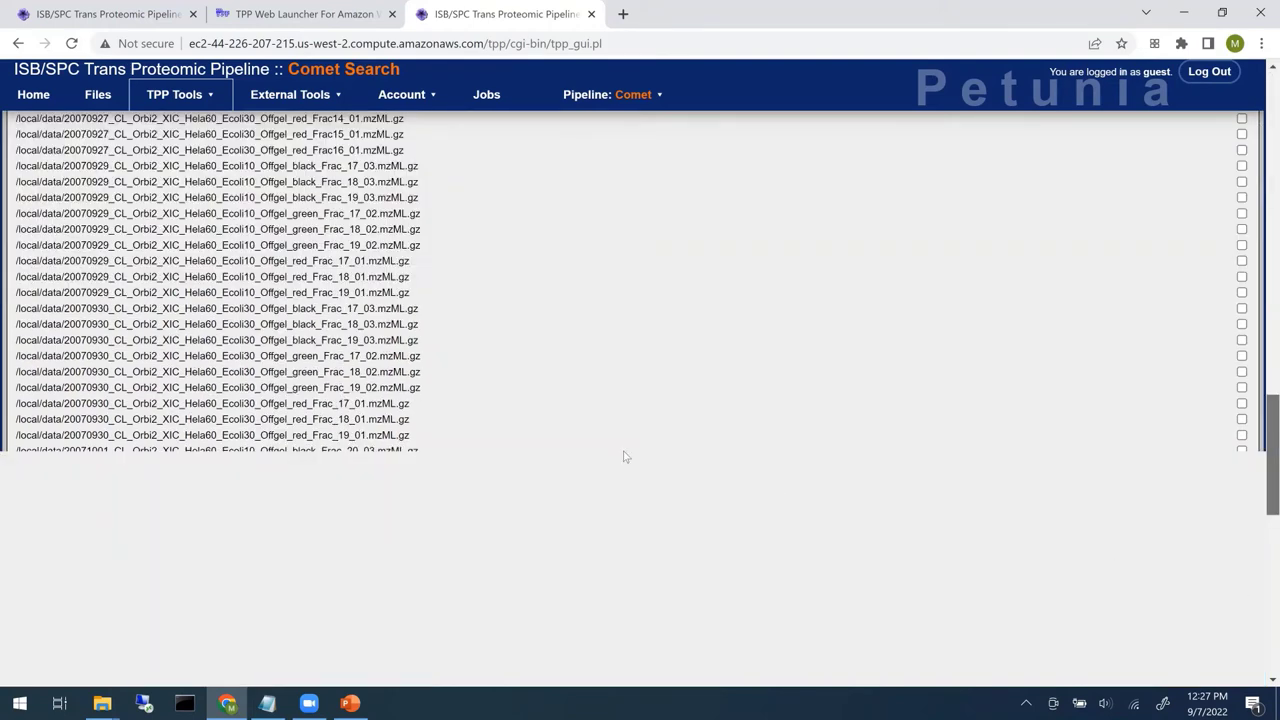
{"action": "scroll", "coordinate": [624, 457], "scroll_direction": "down", "scroll_amount": 10}
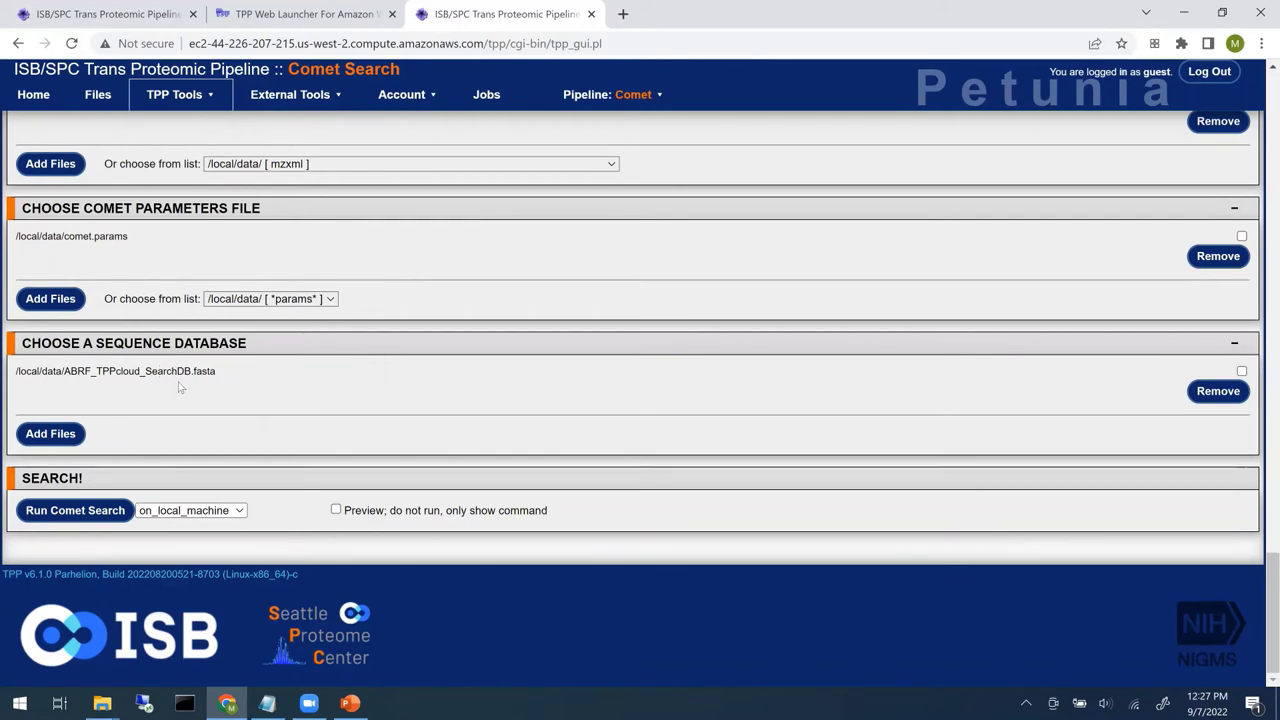
- Remove ABRF_TPPcloud_SearchDB.fasta from the search's sequence database
{"action": "left_click", "coordinate": [1242, 372]}
{"action": "left_click", "coordinate": [1225, 391]}
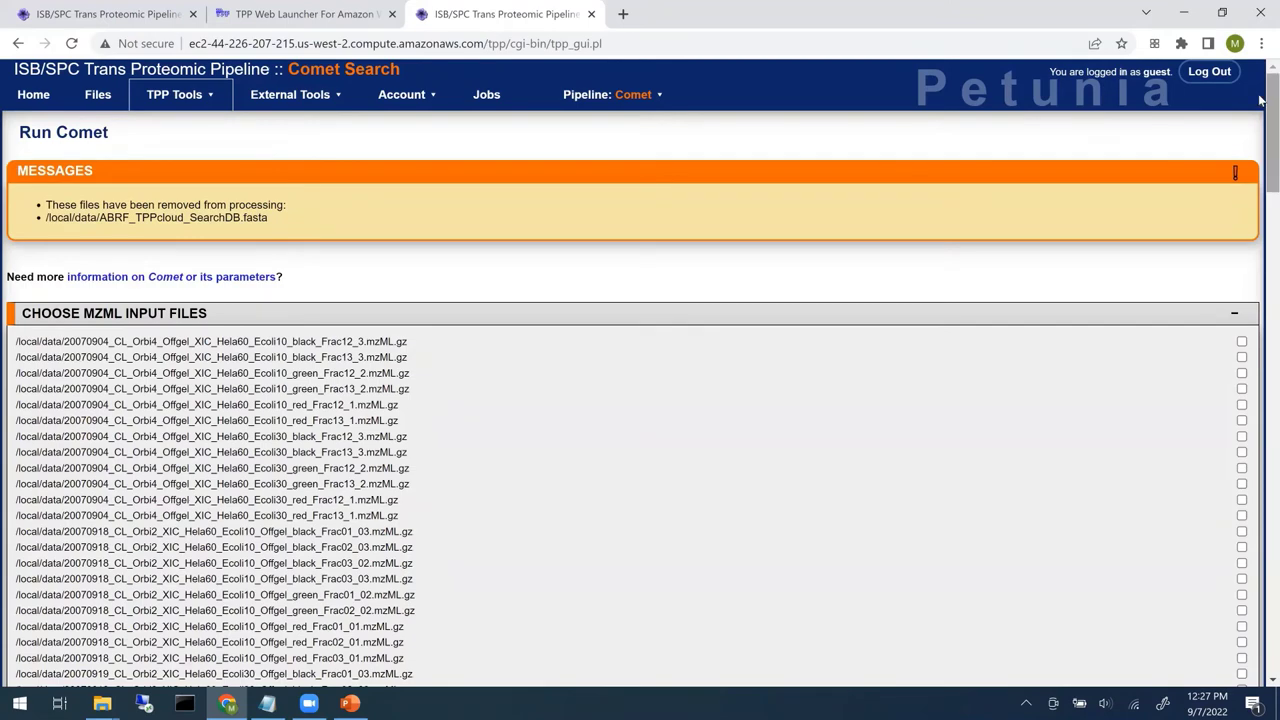
{"action": "scroll", "coordinate": [1262, 133], "scroll_direction": "down", "scroll_amount": 8}
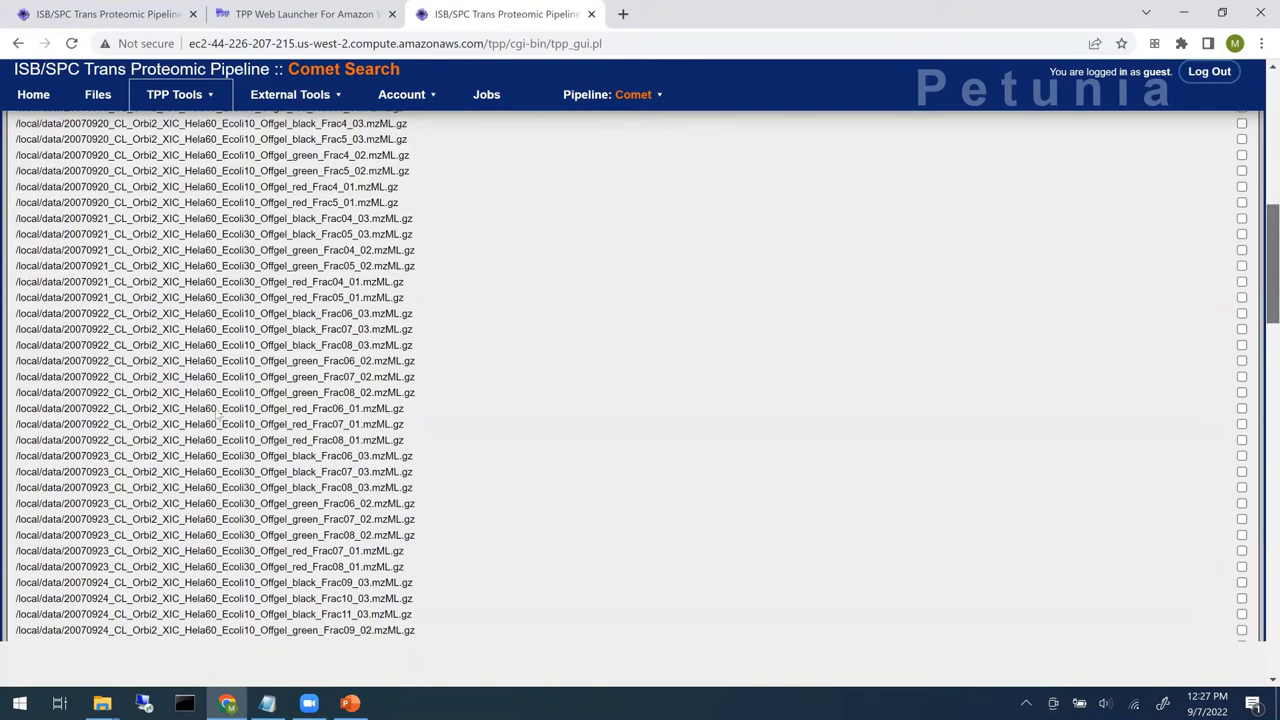
{"action": "scroll", "coordinate": [55, 400], "scroll_direction": "down", "scroll_amount": 5}
- Add ABRF_TPPcloud_SearchDB_DECOY.fasta as the search's sequence database
{"action": "left_click", "coordinate": [51, 400]}
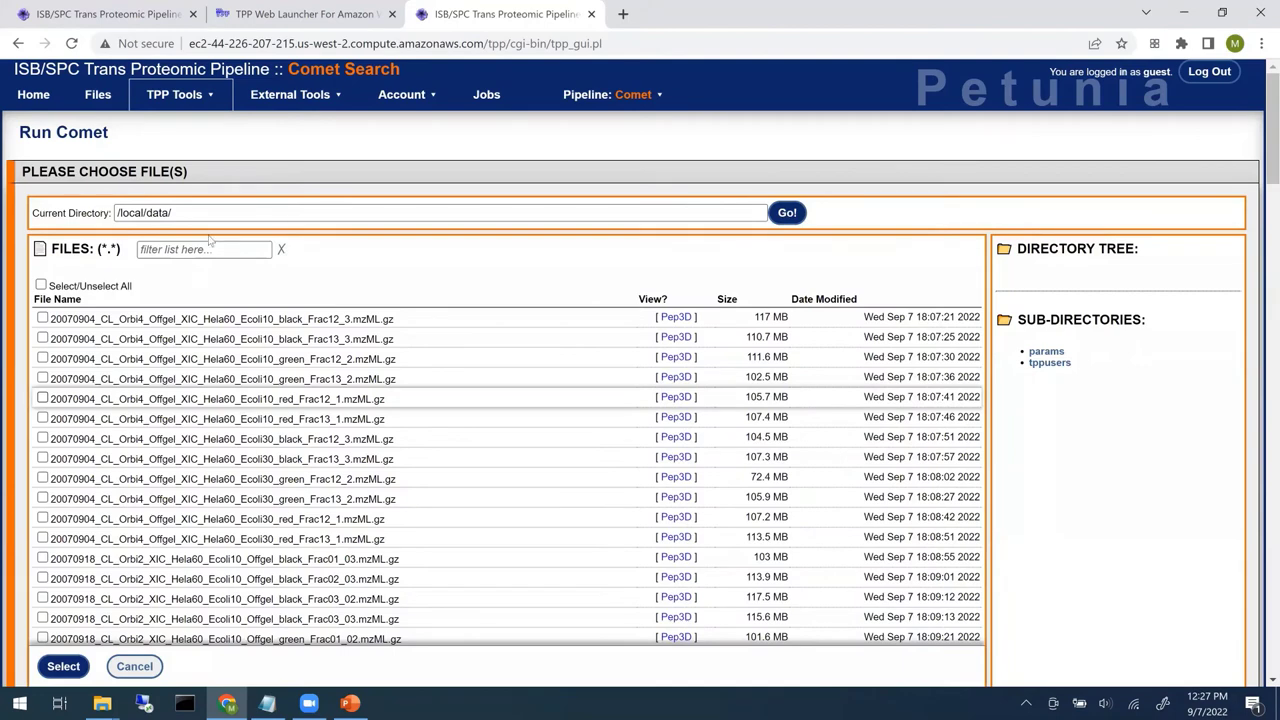
{"action": "left_click", "coordinate": [210, 248]}
{"action": "type", "text": "fasta"}
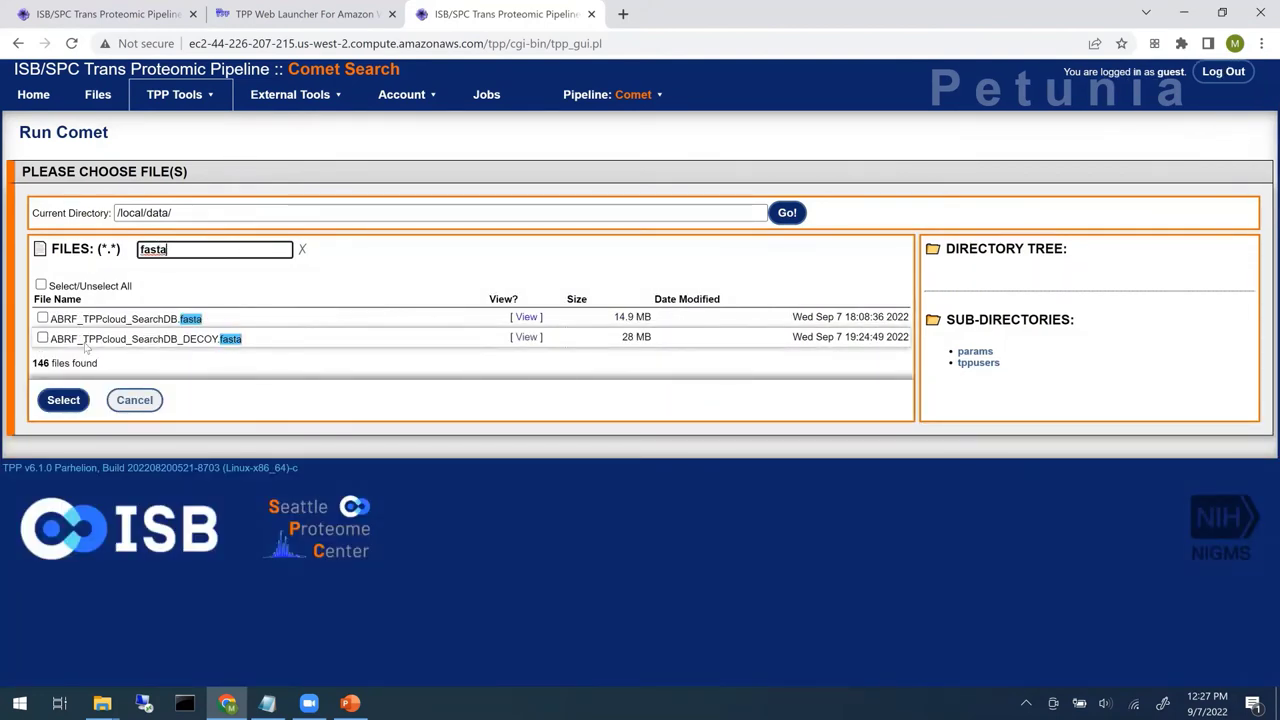
{"action": "left_click", "coordinate": [42, 338]}
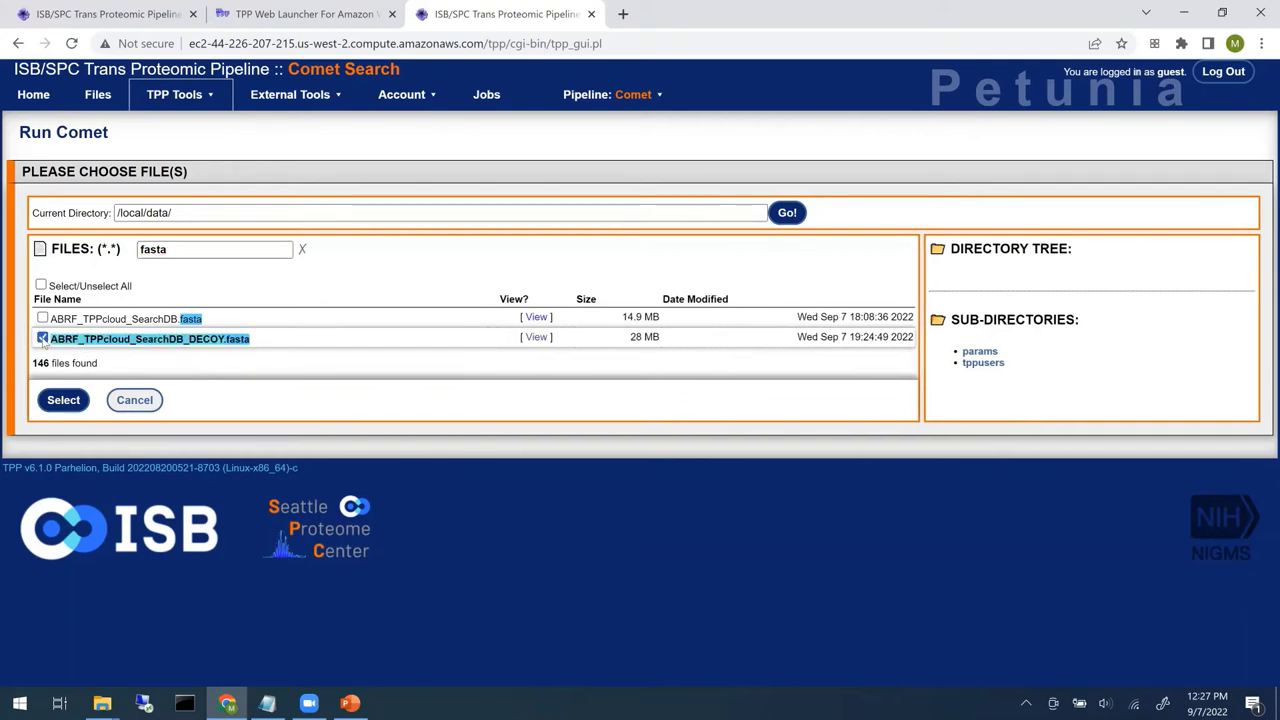
{"action": "left_click", "coordinate": [57, 401]}
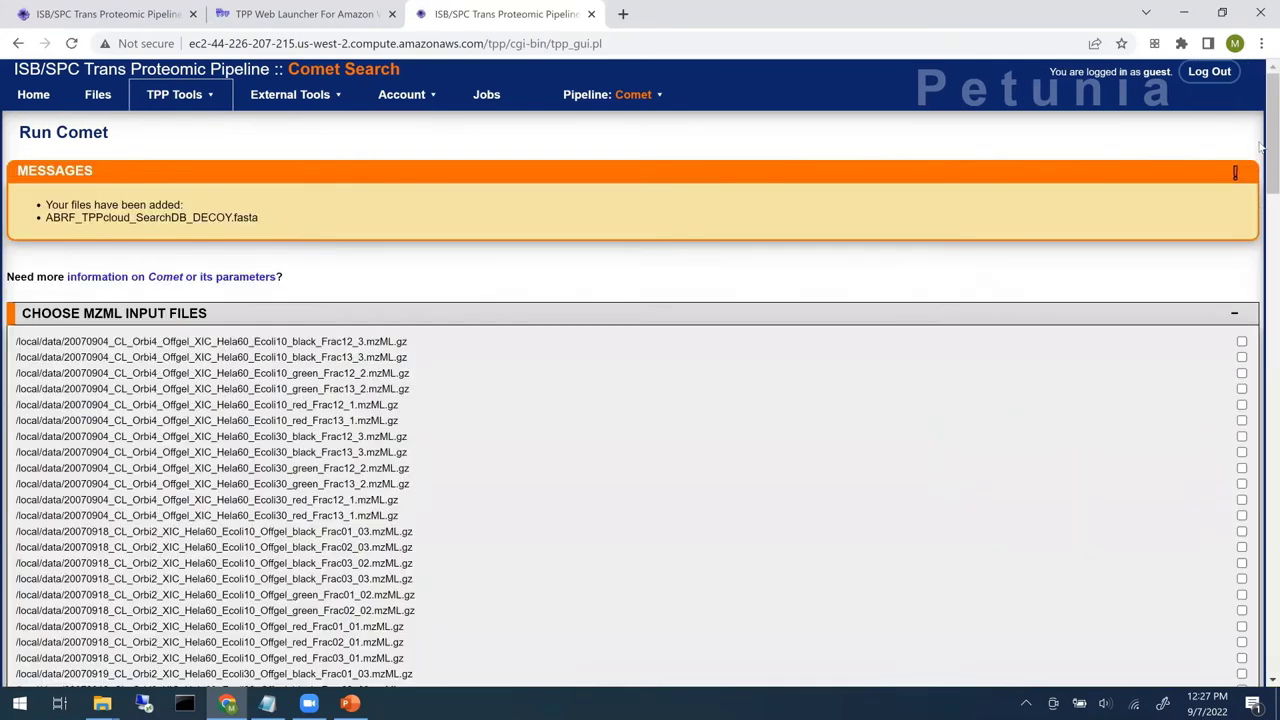
{"action": "scroll", "coordinate": [1262, 297], "scroll_direction": "down", "scroll_amount": 6}
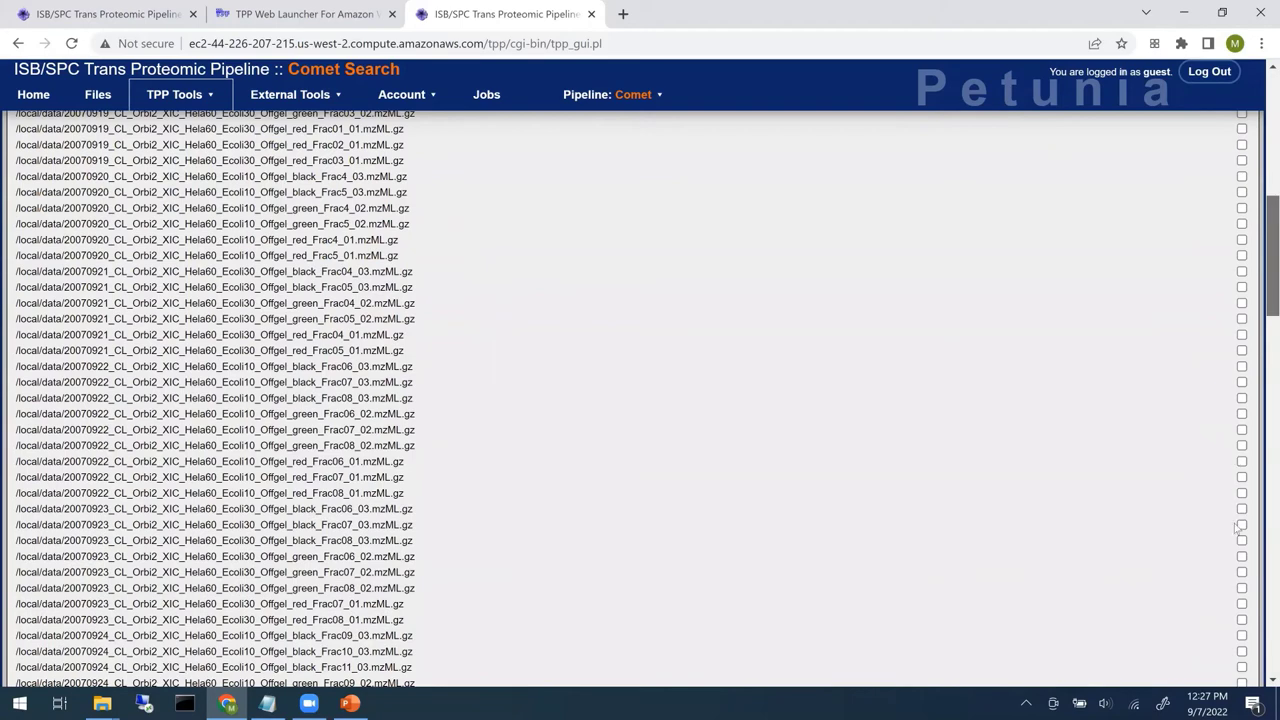
{"action": "scroll", "coordinate": [1220, 619], "scroll_direction": "down", "scroll_amount": 10}
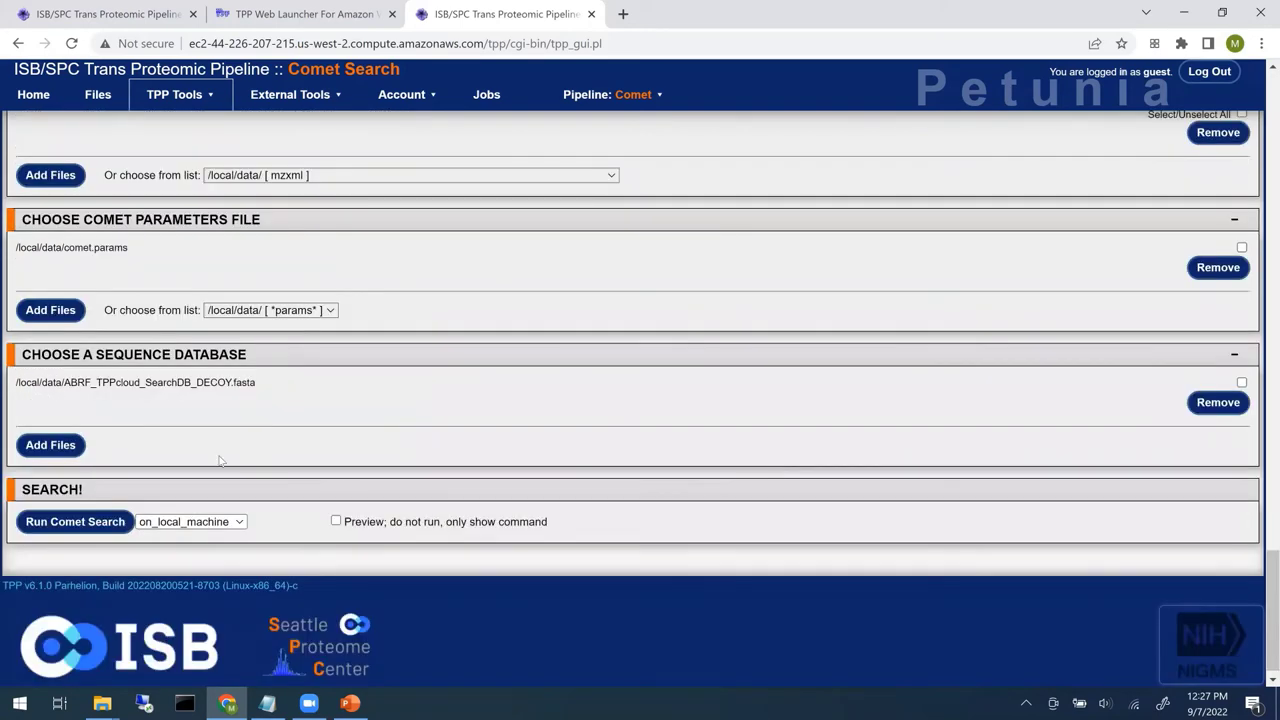
- Set the run location to on_Amazon_cloud and launch the Comet search
{"action": "left_click", "coordinate": [240, 522]}
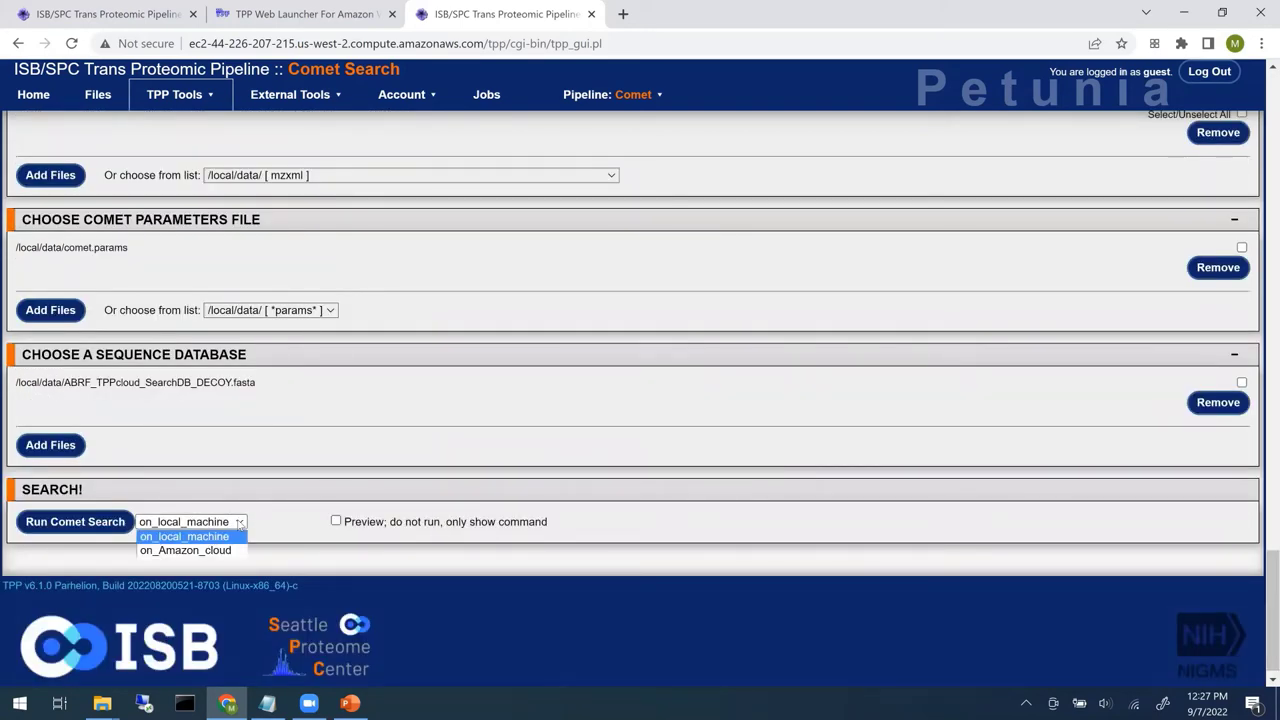
{"action": "left_click", "coordinate": [217, 551]}
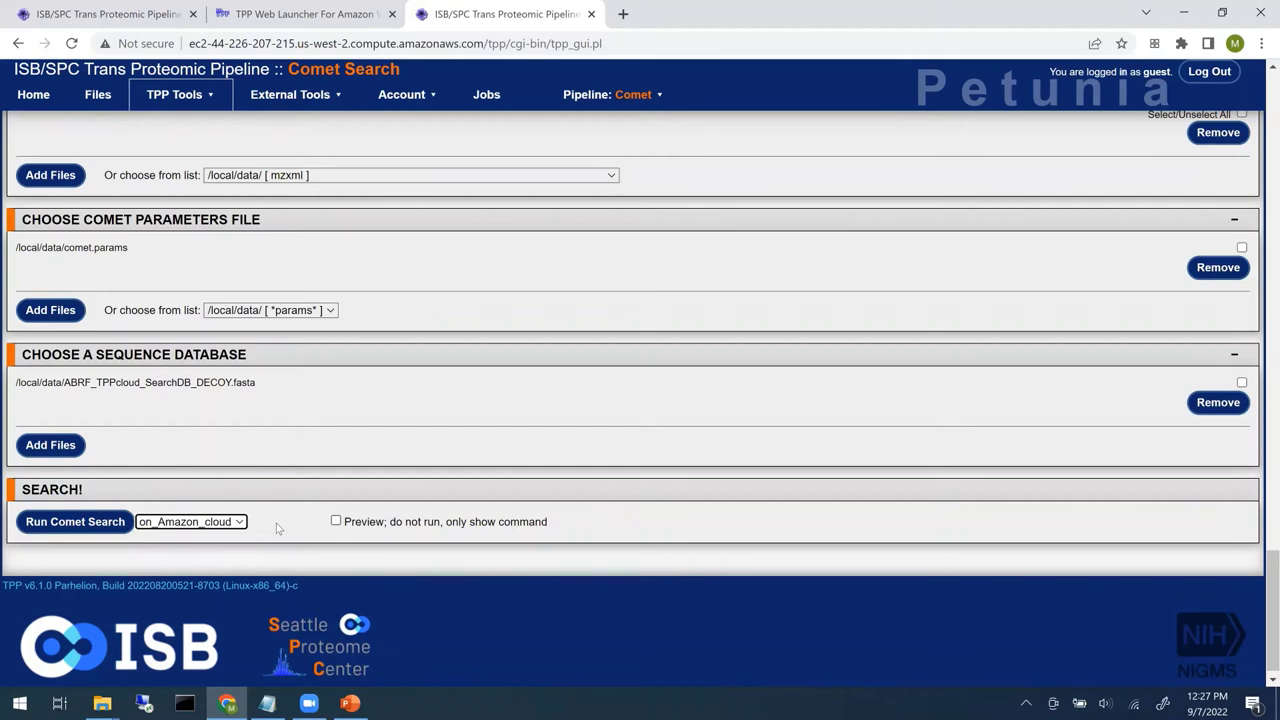
{"action": "left_click", "coordinate": [73, 526]}
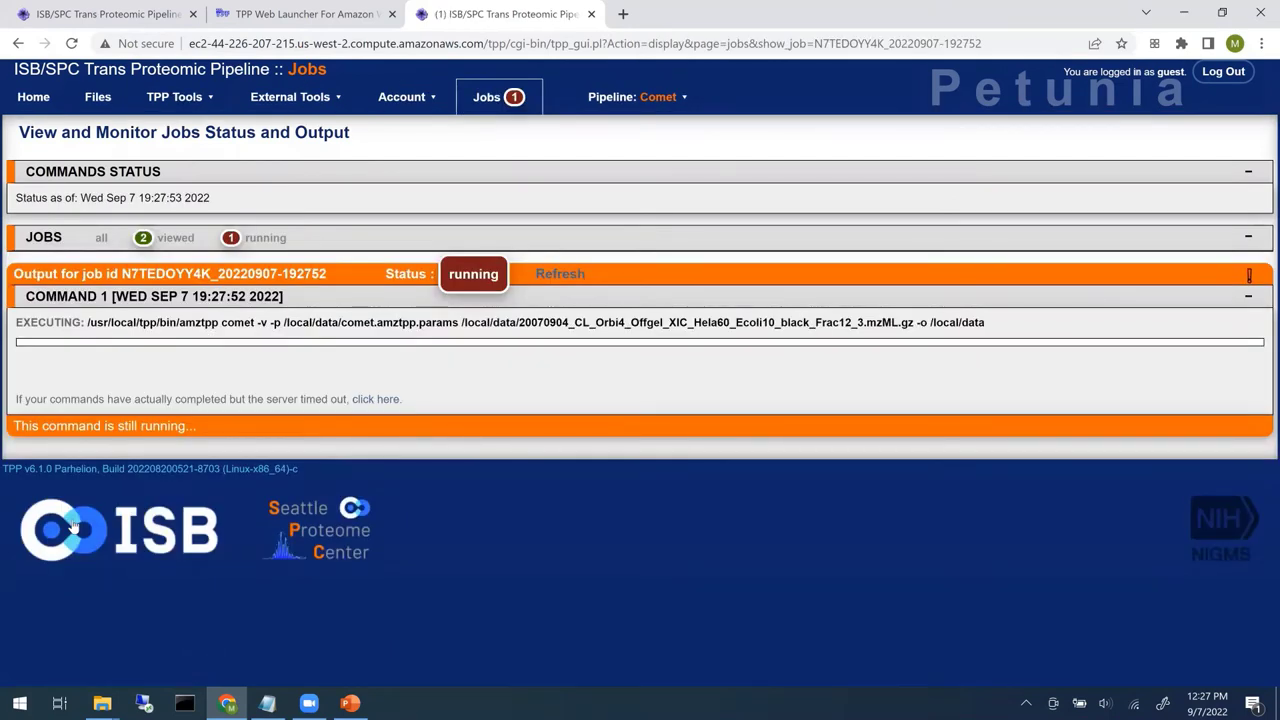
- Refresh the Comet job to show its cloud-upload command logs, then bring up the Account menu
{"action": "left_click", "coordinate": [578, 276]}
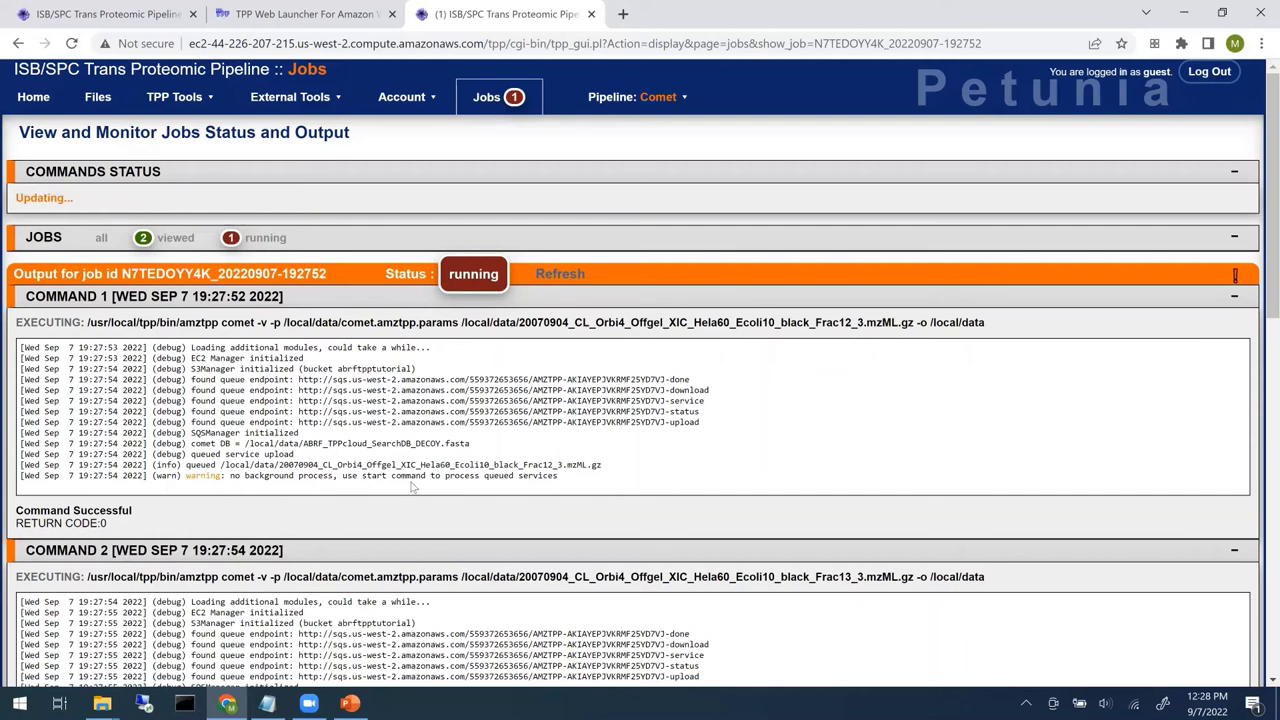
{"action": "left_click", "coordinate": [427, 103]}
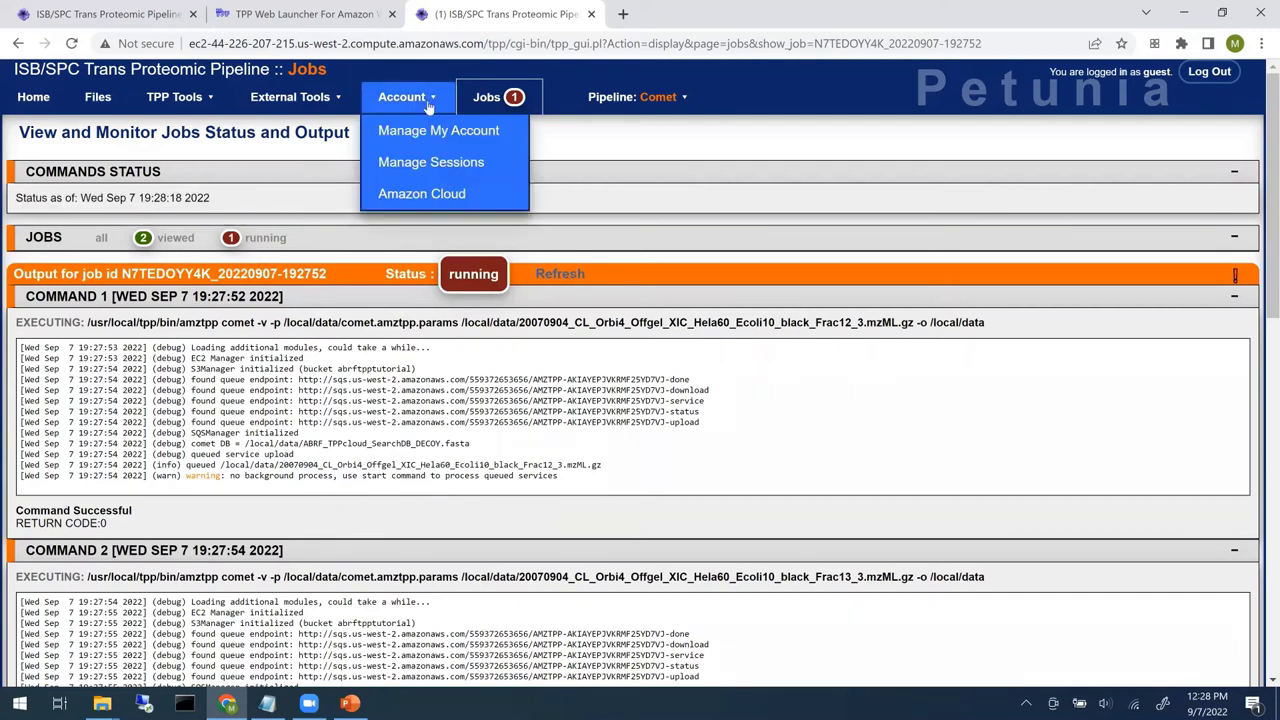
- On the Amazon Cloud page, keep c5.4xlarge, allow 10 max instances and set max utilization to 1
{"action": "left_click", "coordinate": [417, 199]}
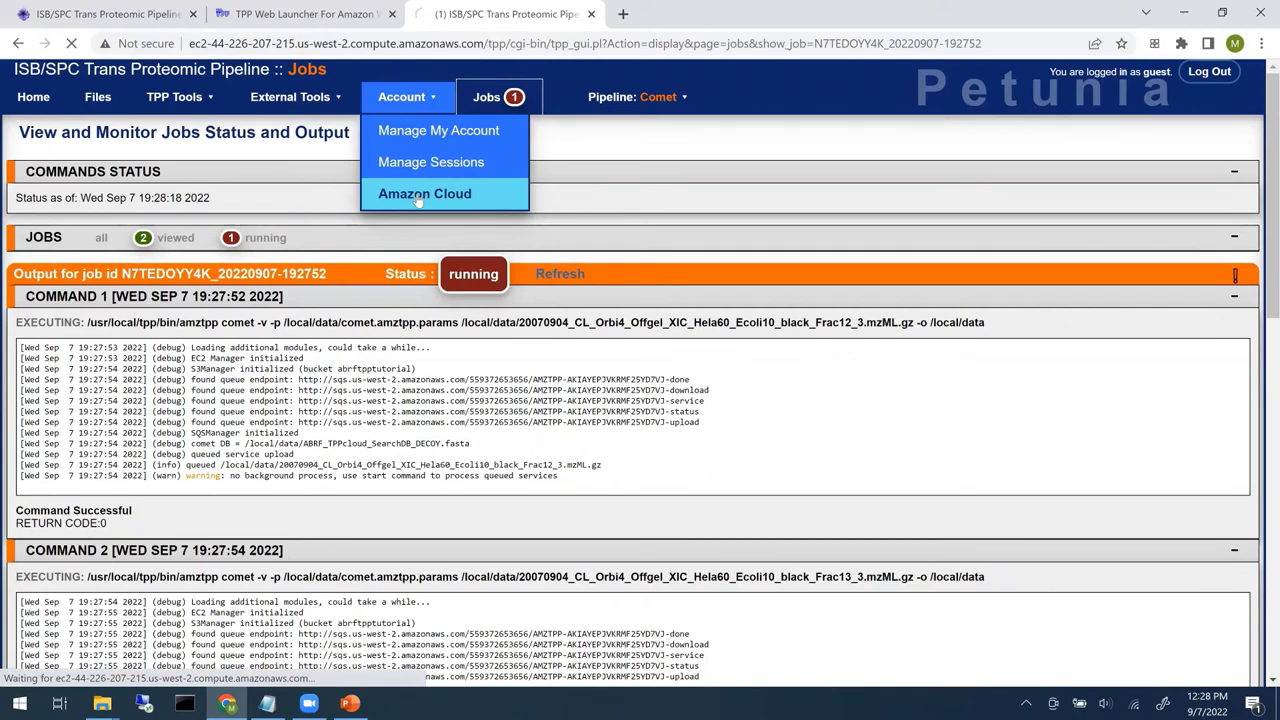
{"action": "left_click", "coordinate": [418, 196]}
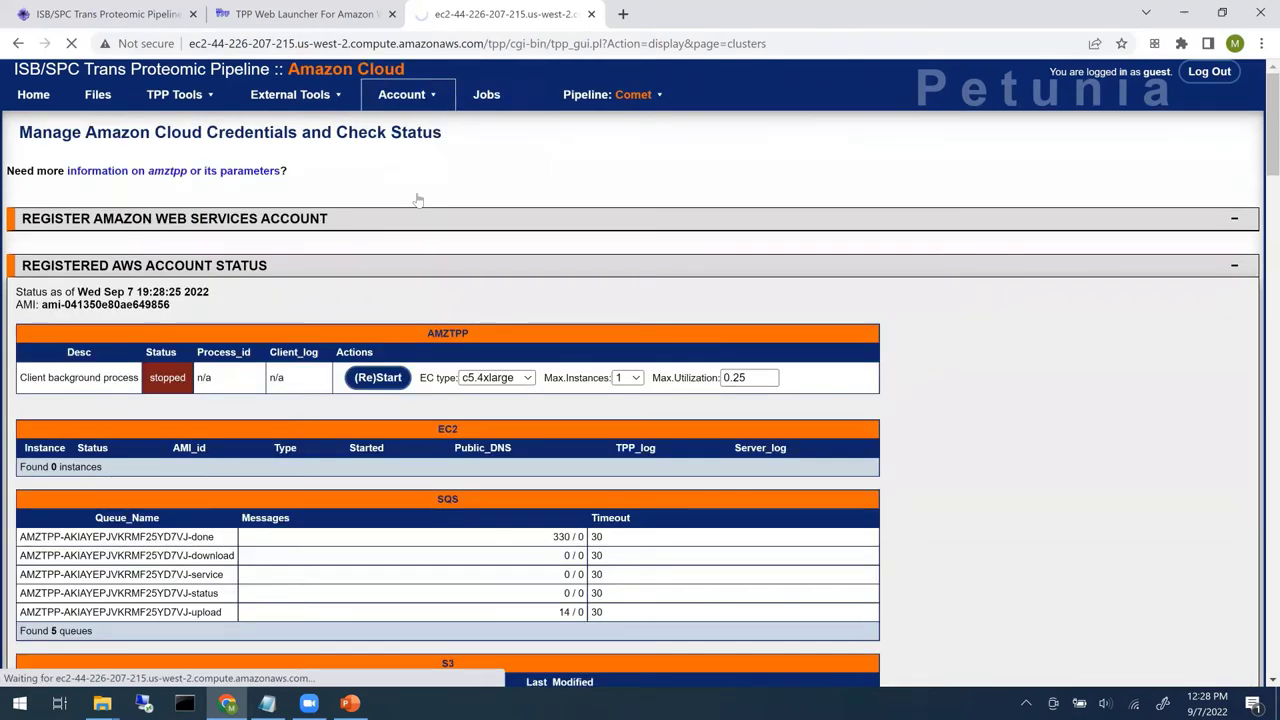
{"action": "left_click", "coordinate": [529, 383]}
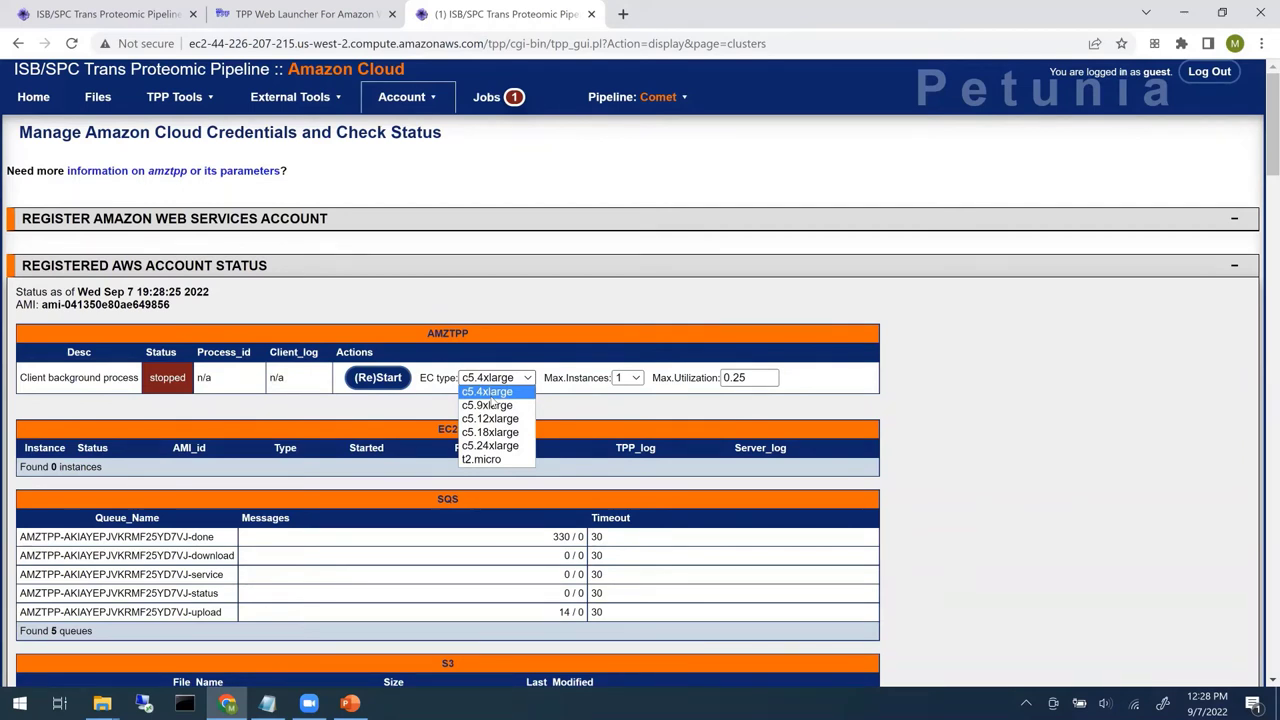
{"action": "left_click", "coordinate": [492, 398]}
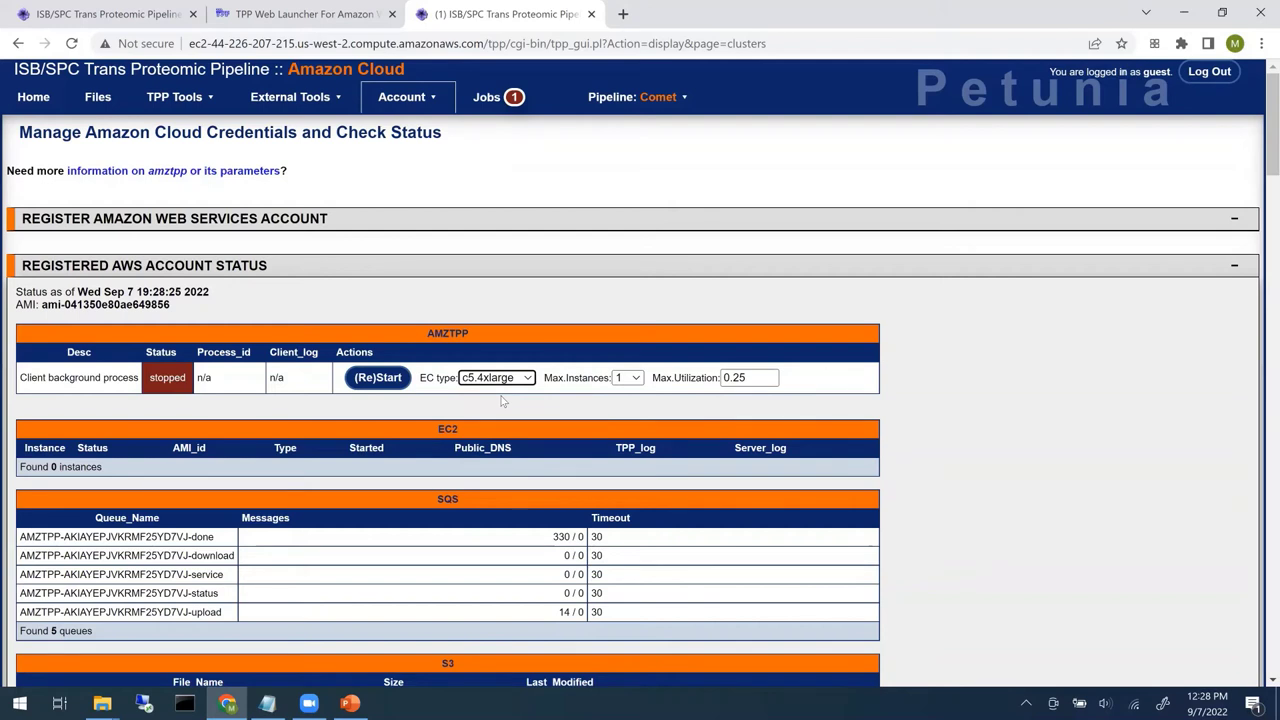
{"action": "left_click", "coordinate": [635, 380]}
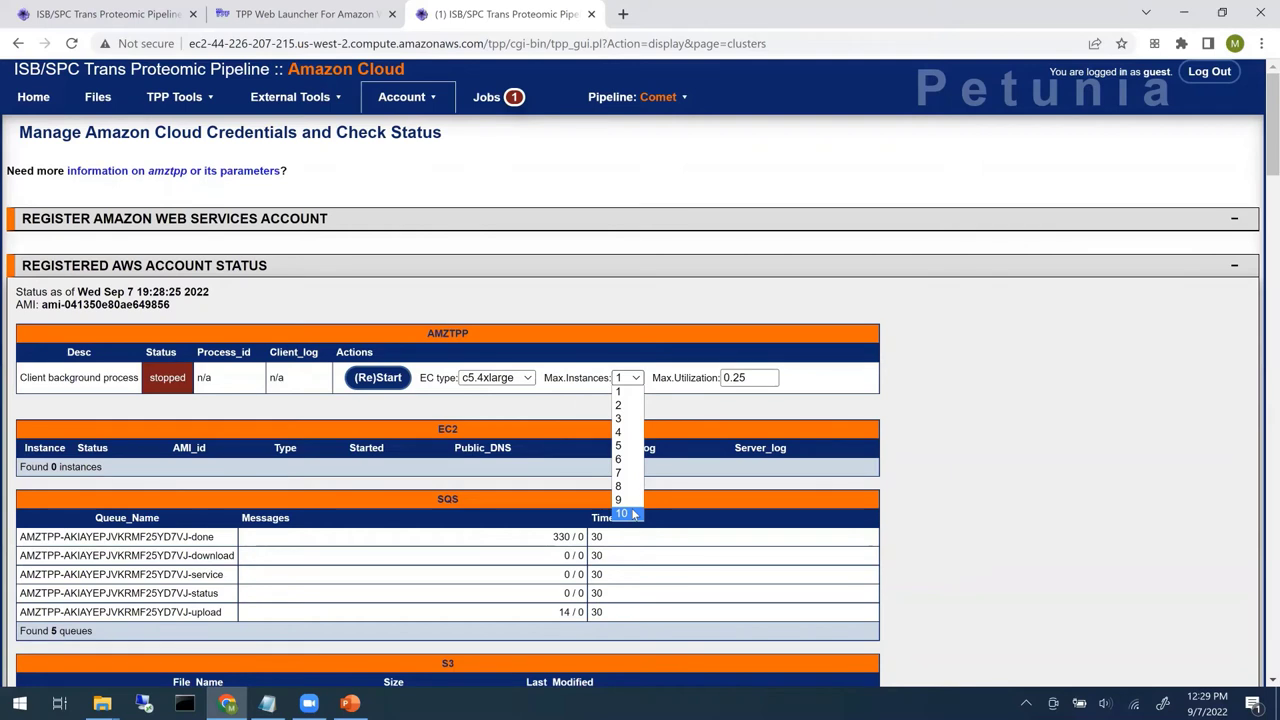
{"action": "left_click", "coordinate": [622, 513]}
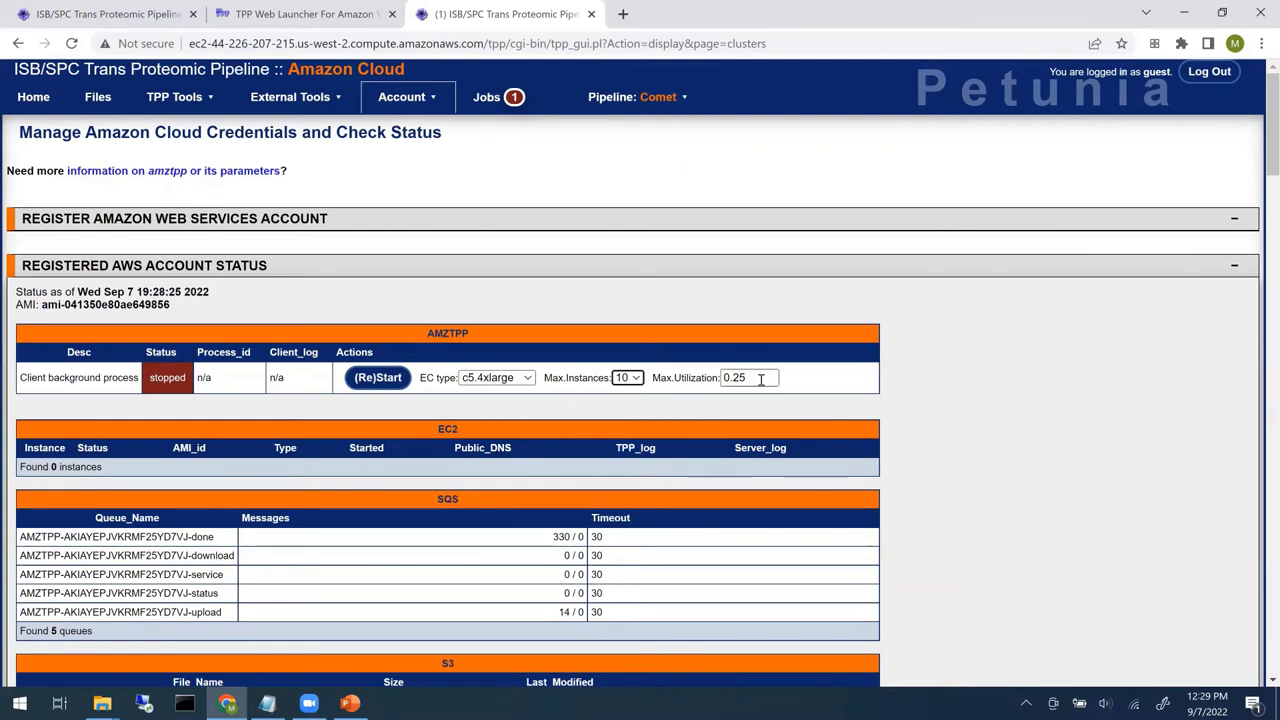
{"action": "left_click_drag", "start_coordinate": [762, 377], "coordinate": [705, 376]}
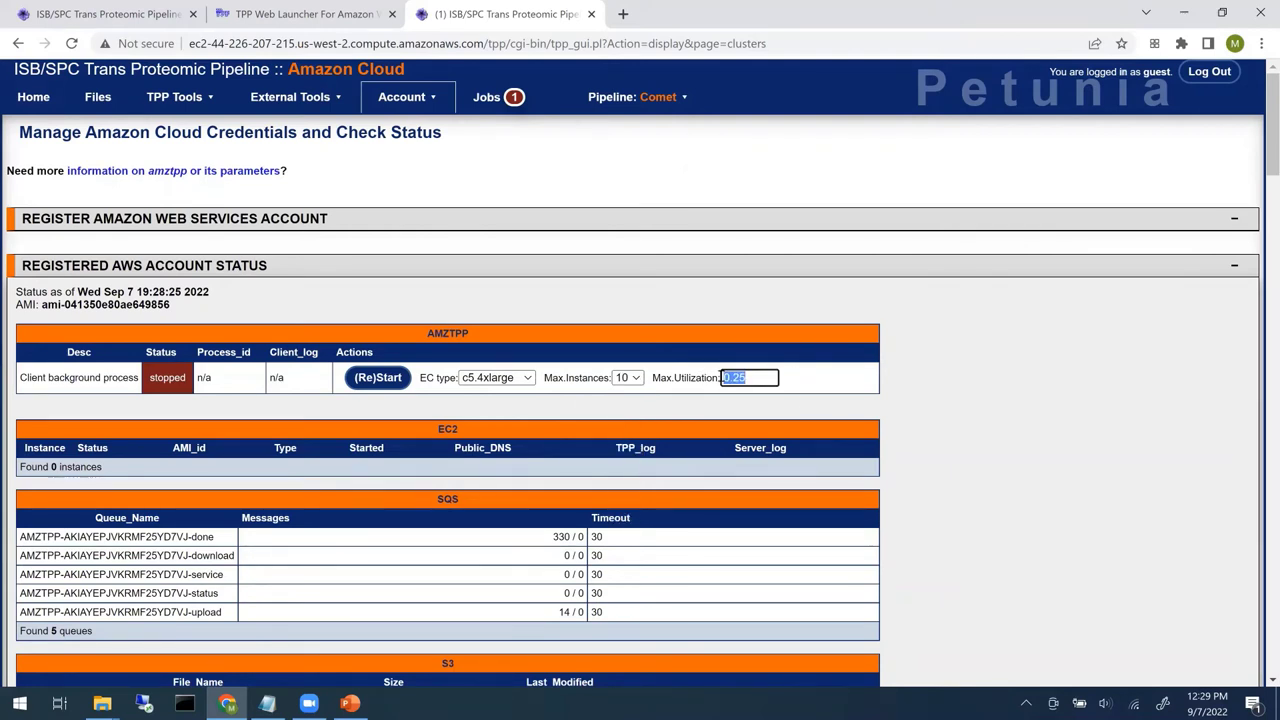
{"action": "type", "text": "1"}
{"action": "left_click", "coordinate": [908, 398]}
- Start the amztpp cloud client in the background and reload the Amazon Cloud status page
{"action": "left_click", "coordinate": [373, 385]}
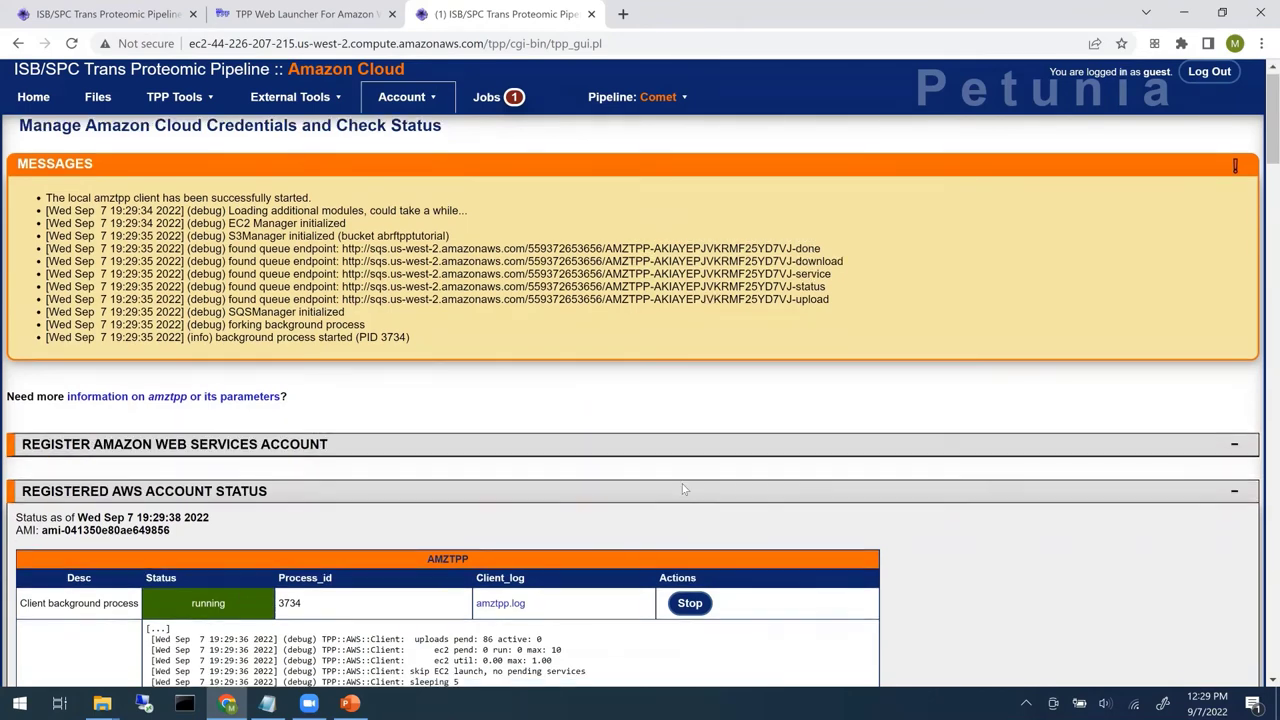
{"action": "scroll", "coordinate": [648, 492], "scroll_direction": "down", "scroll_amount": 1}
{"action": "scroll", "coordinate": [410, 326], "scroll_direction": "down", "scroll_amount": 5}
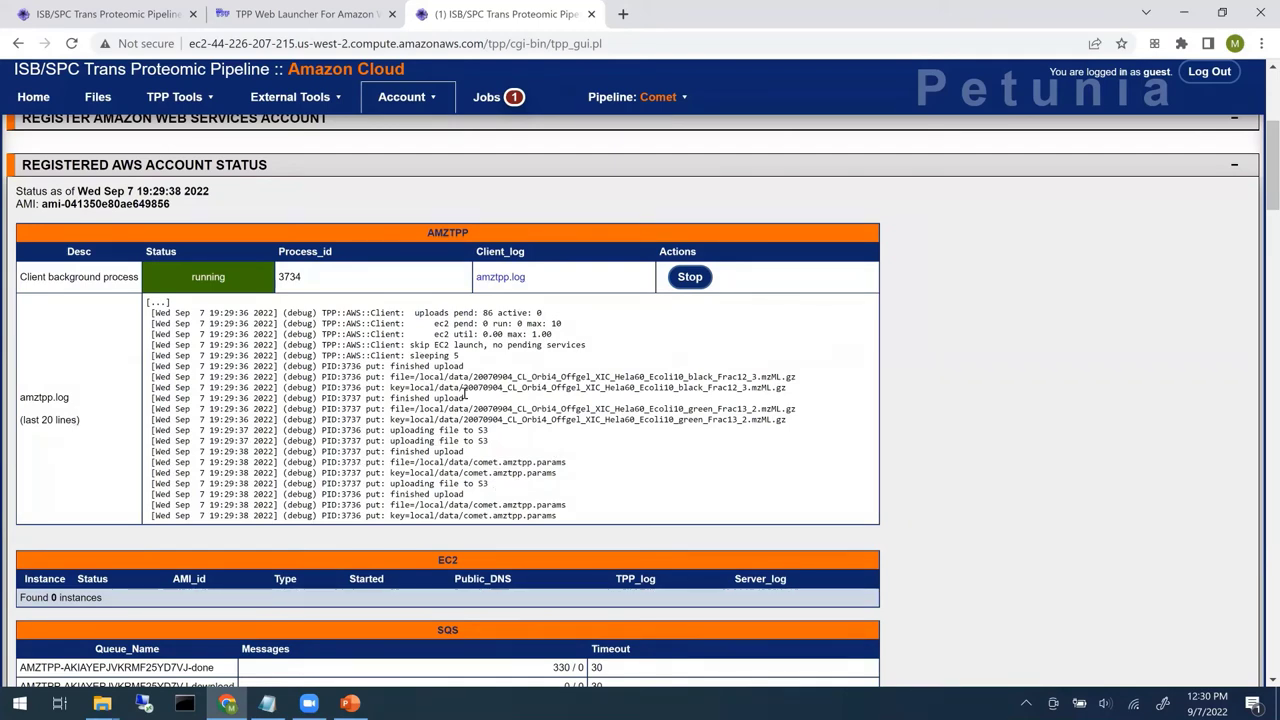
{"action": "scroll", "coordinate": [559, 434], "scroll_direction": "down", "scroll_amount": 3}
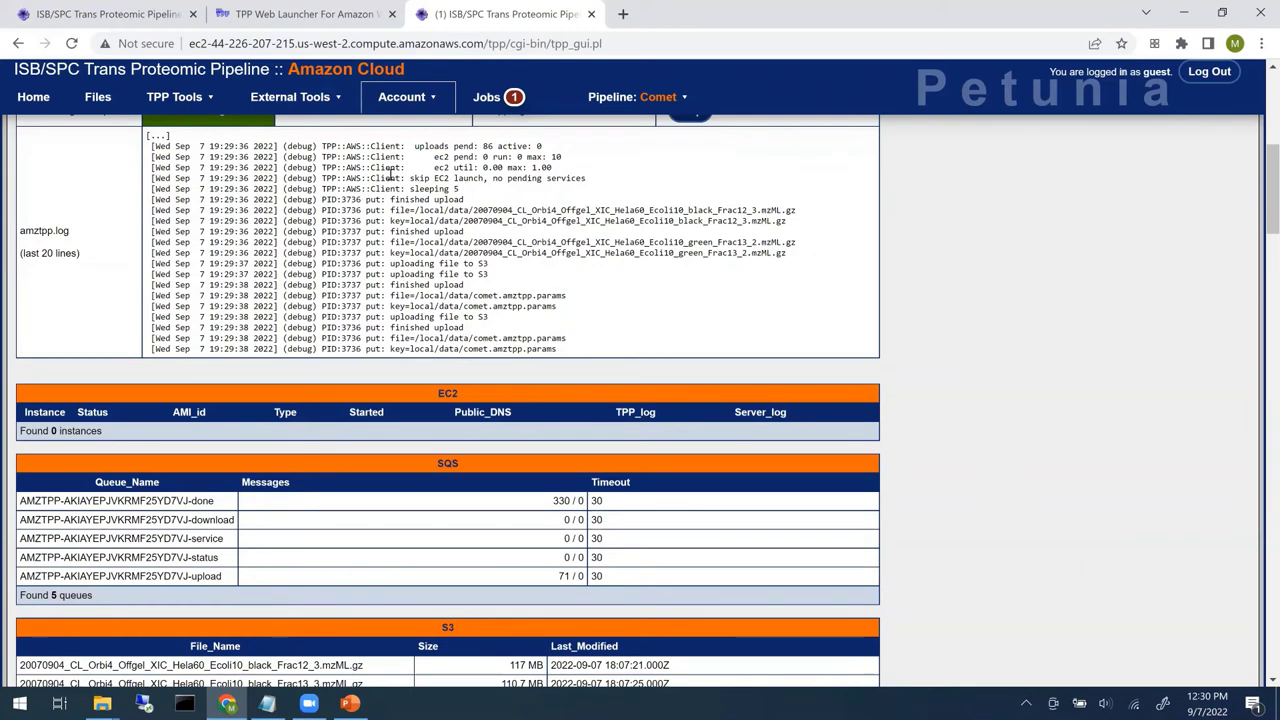
{"action": "left_click", "coordinate": [418, 106]}
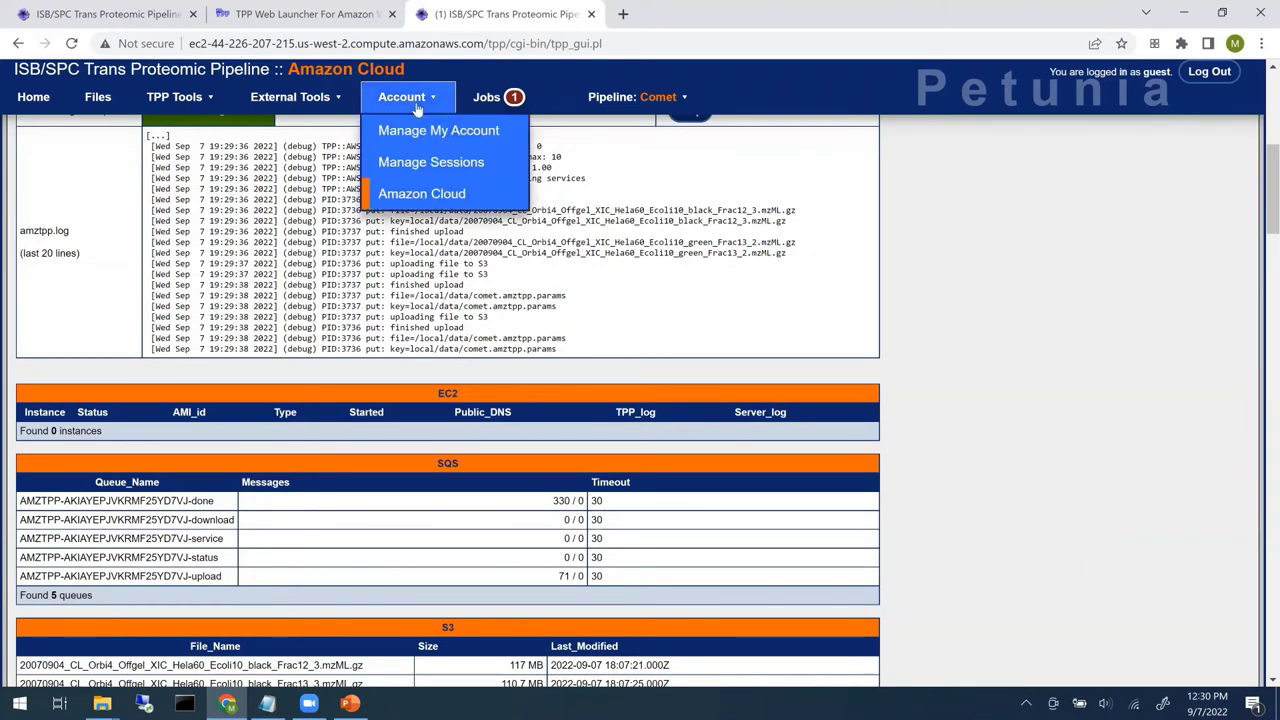
{"action": "left_click", "coordinate": [426, 194]}
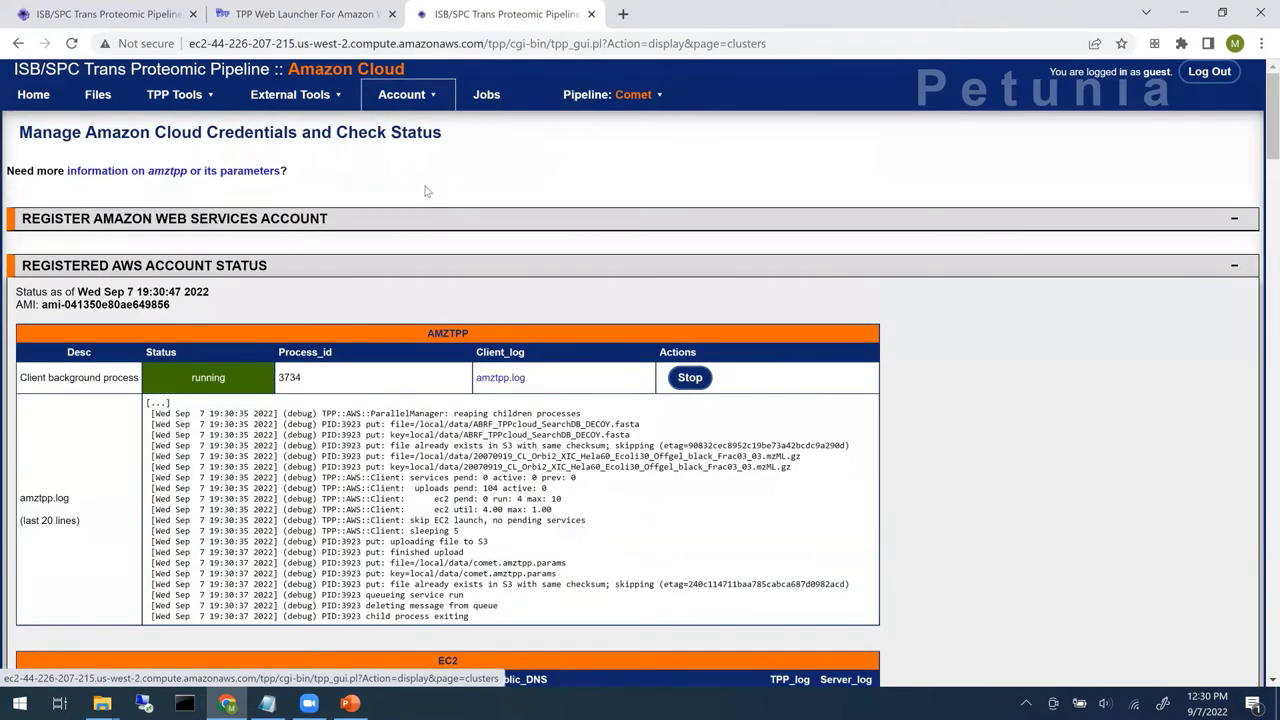
{"action": "scroll", "coordinate": [426, 190], "scroll_direction": "down", "scroll_amount": 2}
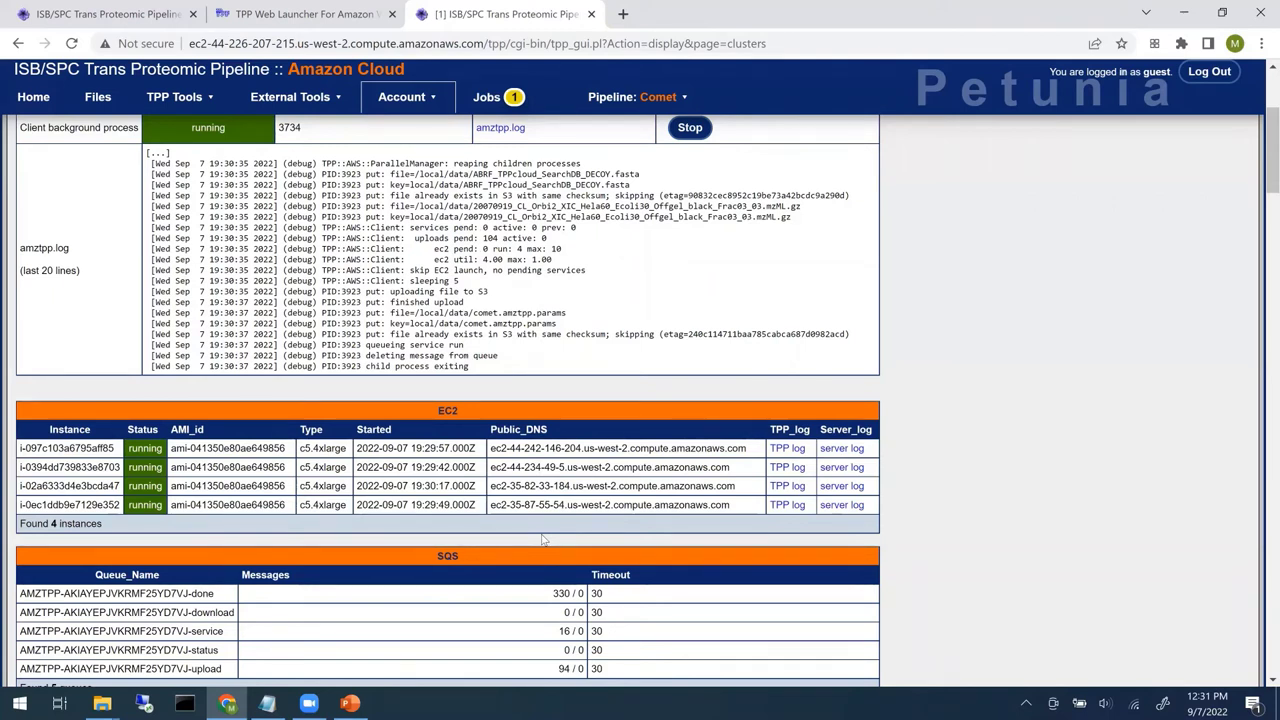
{"action": "scroll", "coordinate": [400, 530], "scroll_direction": "down", "scroll_amount": 3}
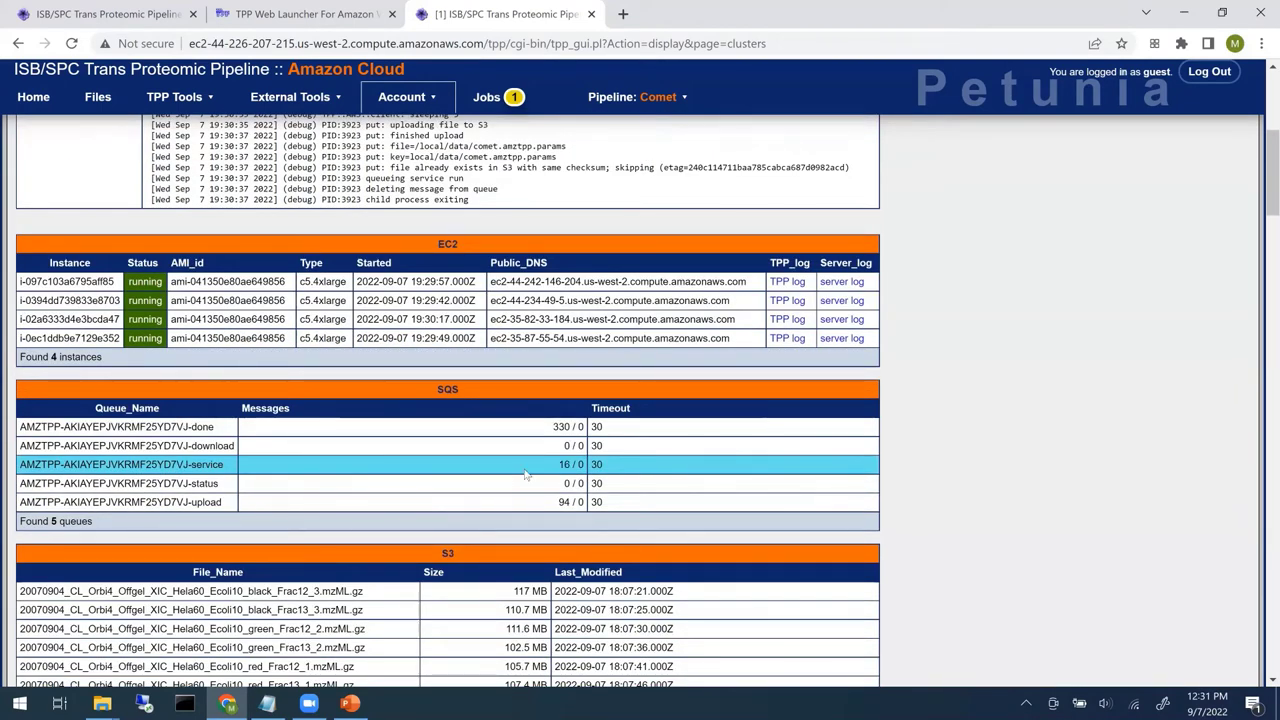
{"action": "mouse_move", "coordinate": [525, 475]}
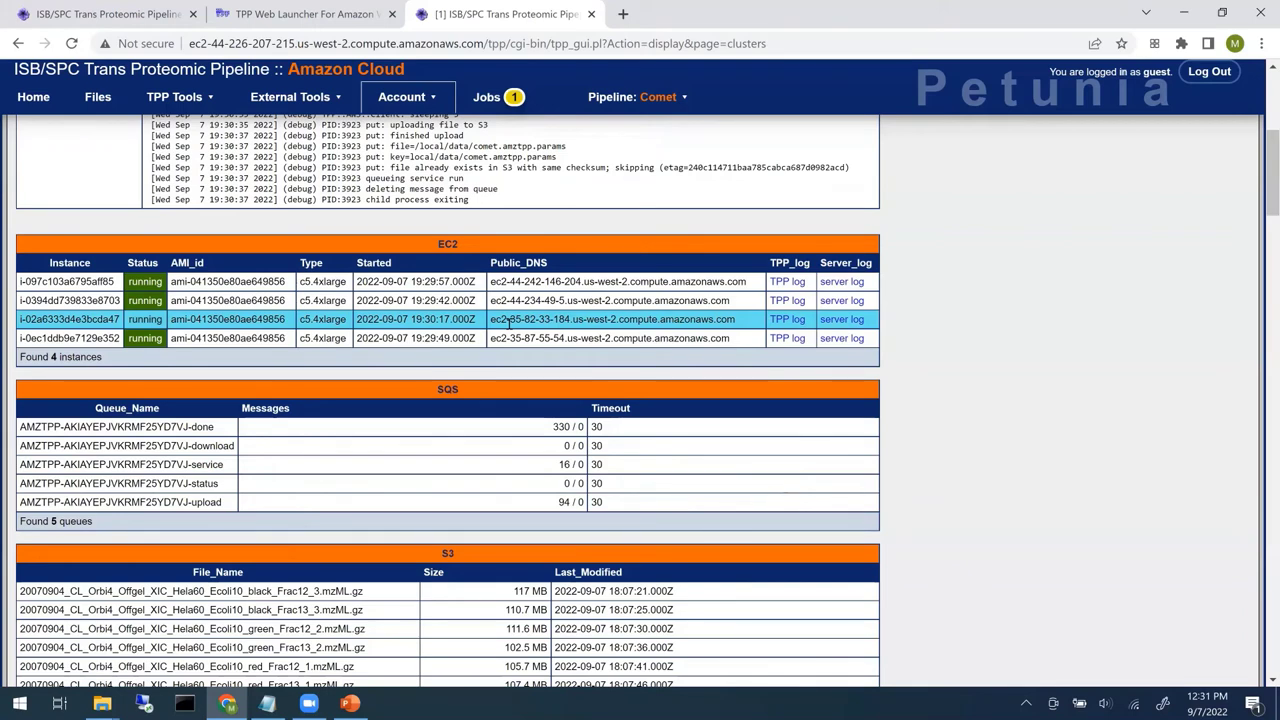
{"action": "scroll", "coordinate": [1059, 351], "scroll_direction": "up", "scroll_amount": 3}
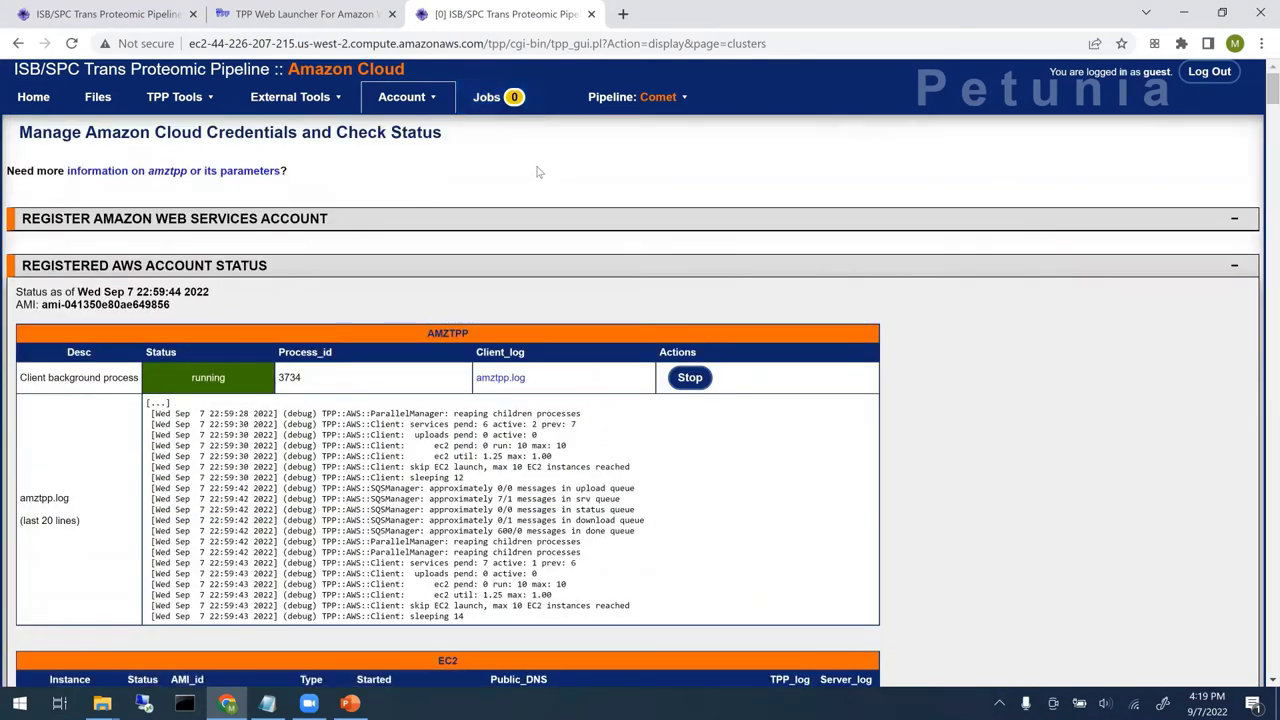
- View the finished runcomet job's output listing a pep.xml and comet.log per fraction
{"action": "left_click", "coordinate": [502, 106]}
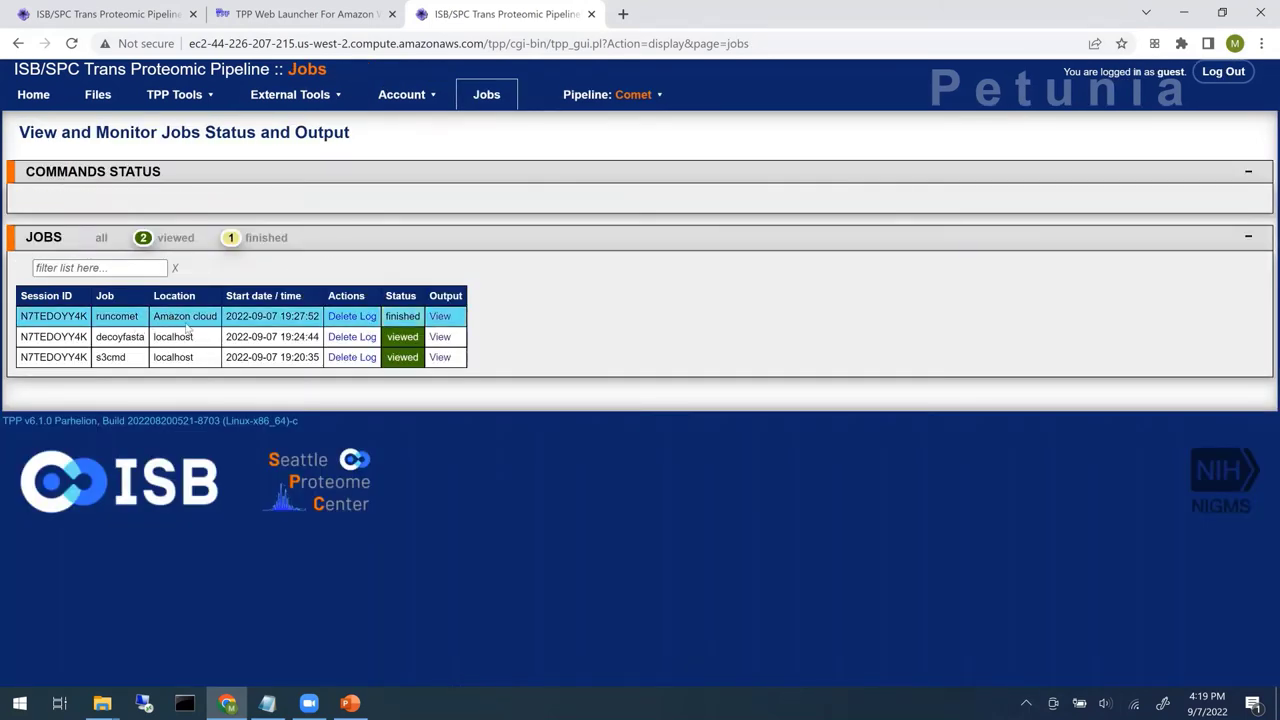
{"action": "left_click", "coordinate": [442, 316]}
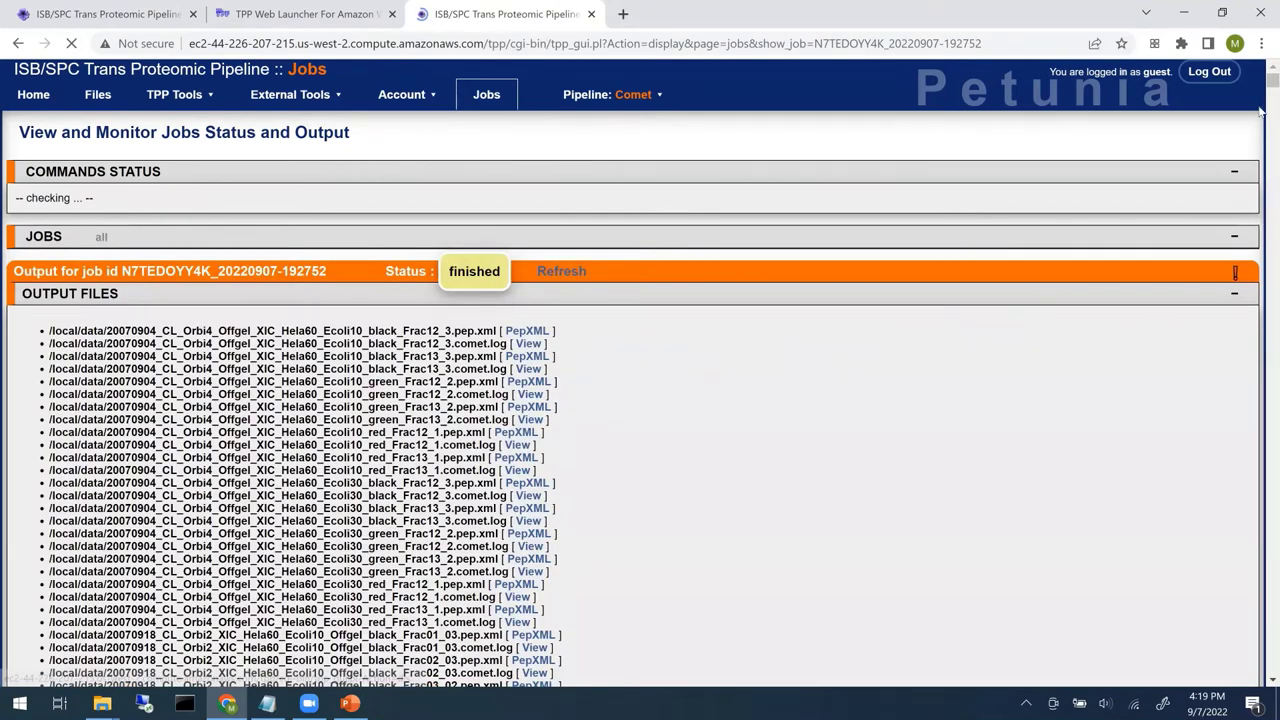
{"action": "scroll", "coordinate": [1260, 120], "scroll_direction": "down", "scroll_amount": 5}
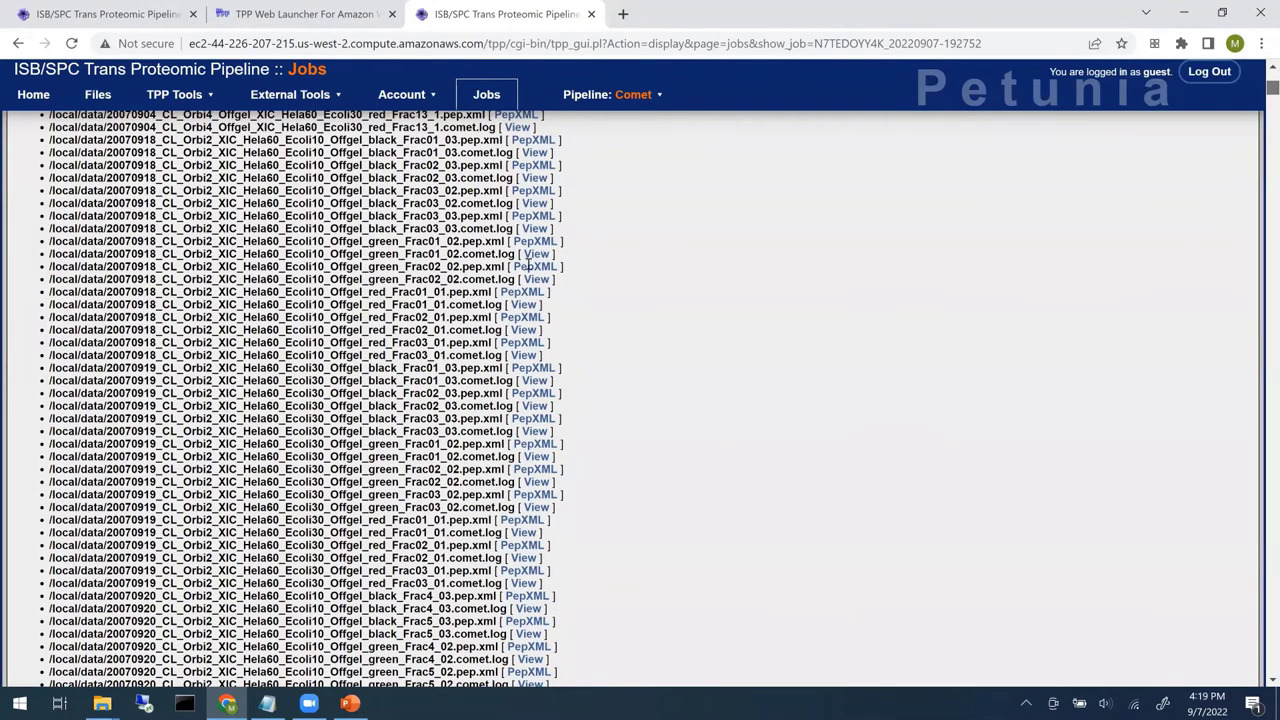
{"action": "scroll", "coordinate": [478, 250], "scroll_direction": "down", "scroll_amount": 10}
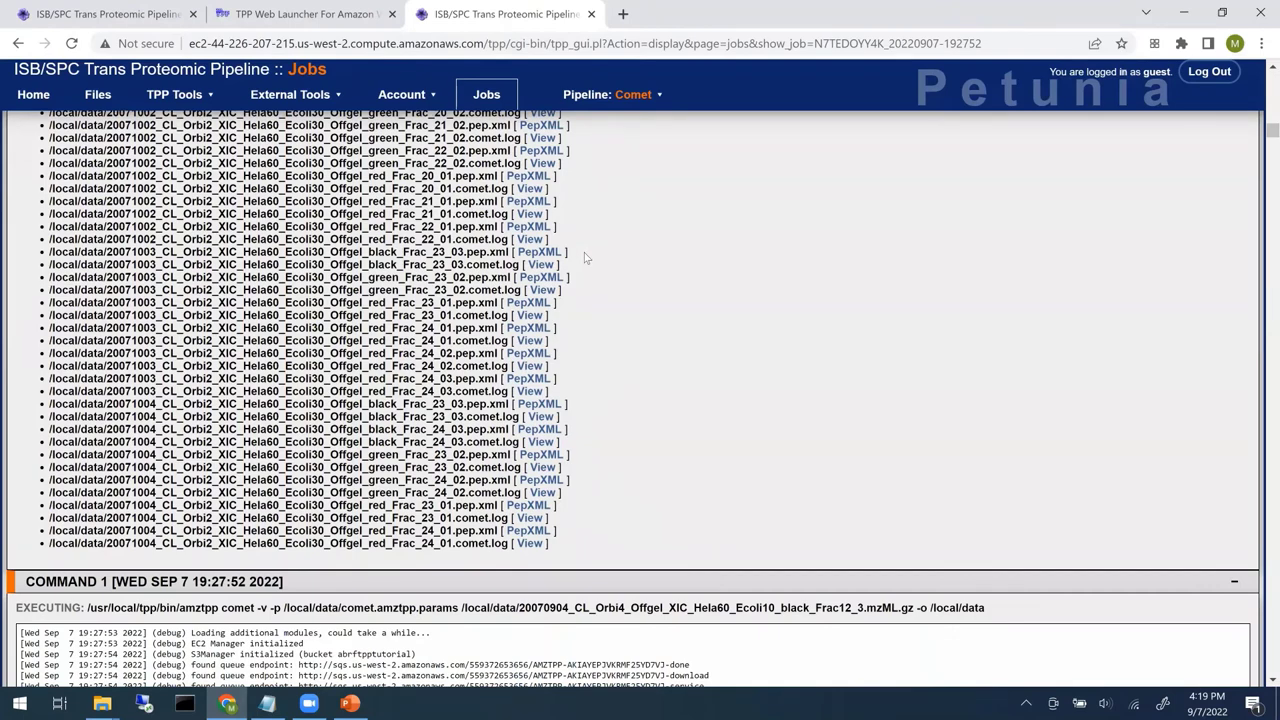
{"action": "scroll", "coordinate": [800, 429], "scroll_direction": "up", "scroll_amount": 3}
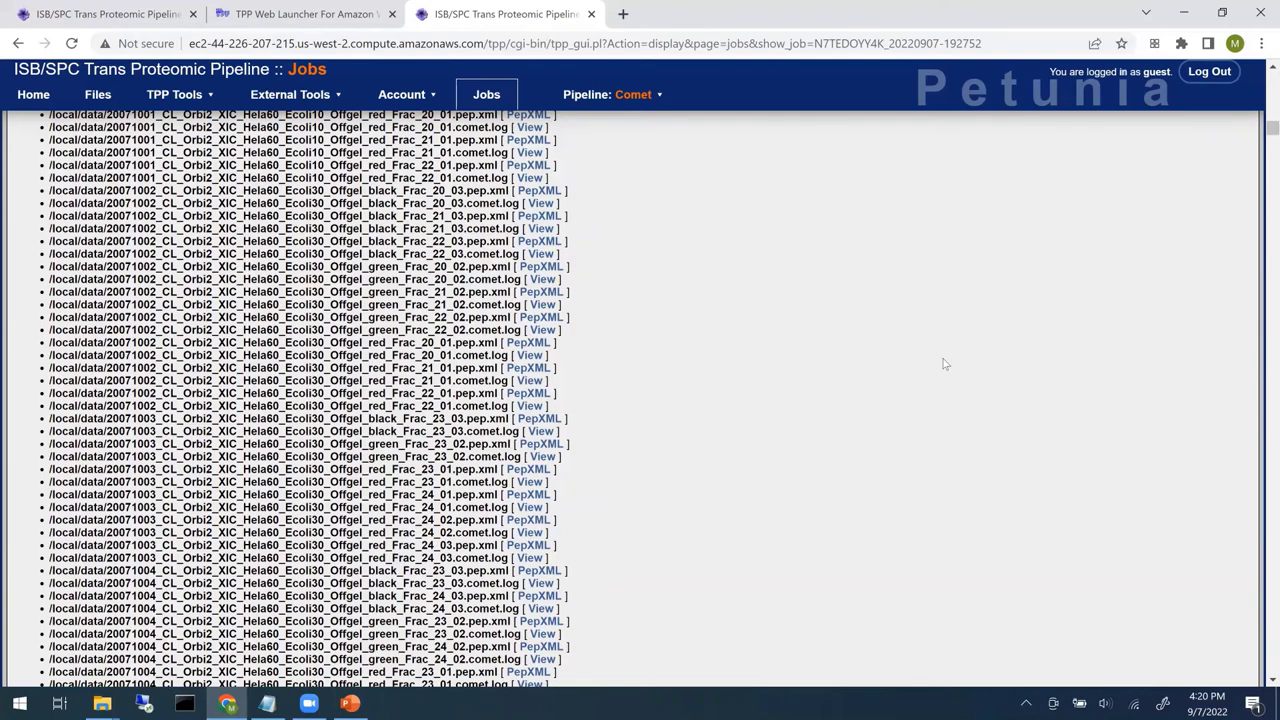
{"action": "scroll", "coordinate": [804, 424], "scroll_direction": "up", "scroll_amount": 10}
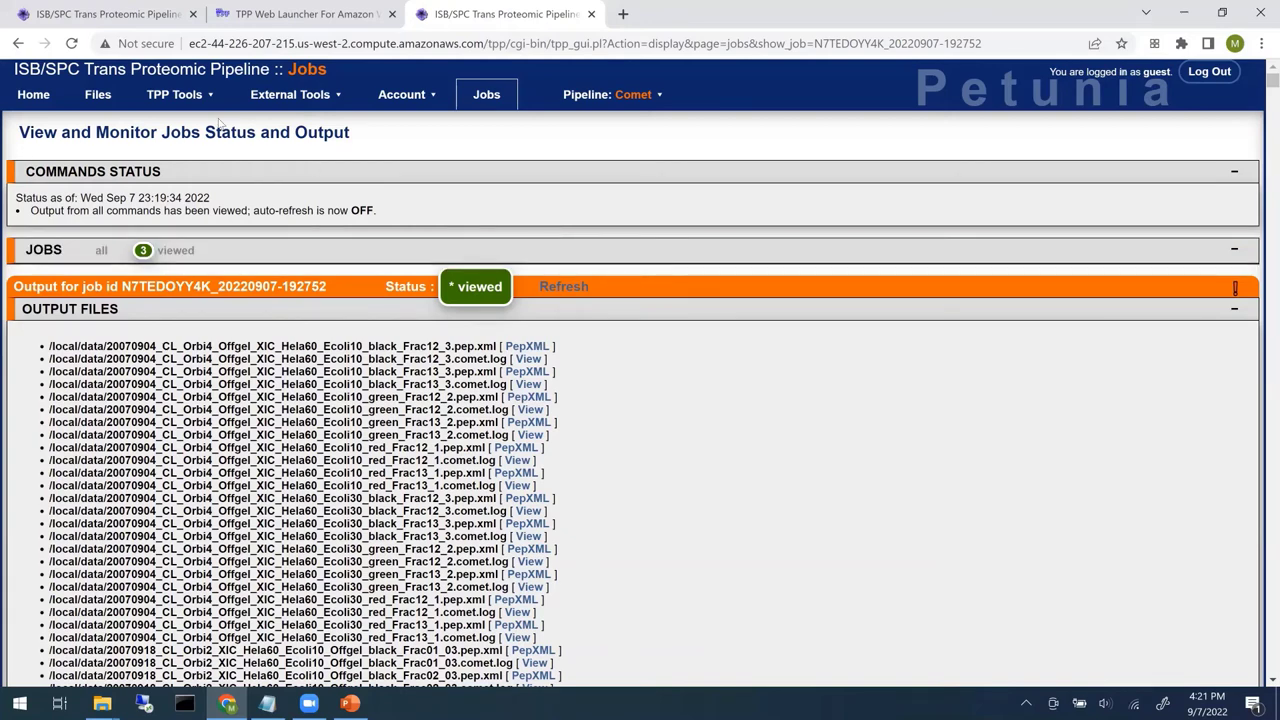
{"action": "mouse_move", "coordinate": [190, 104]}
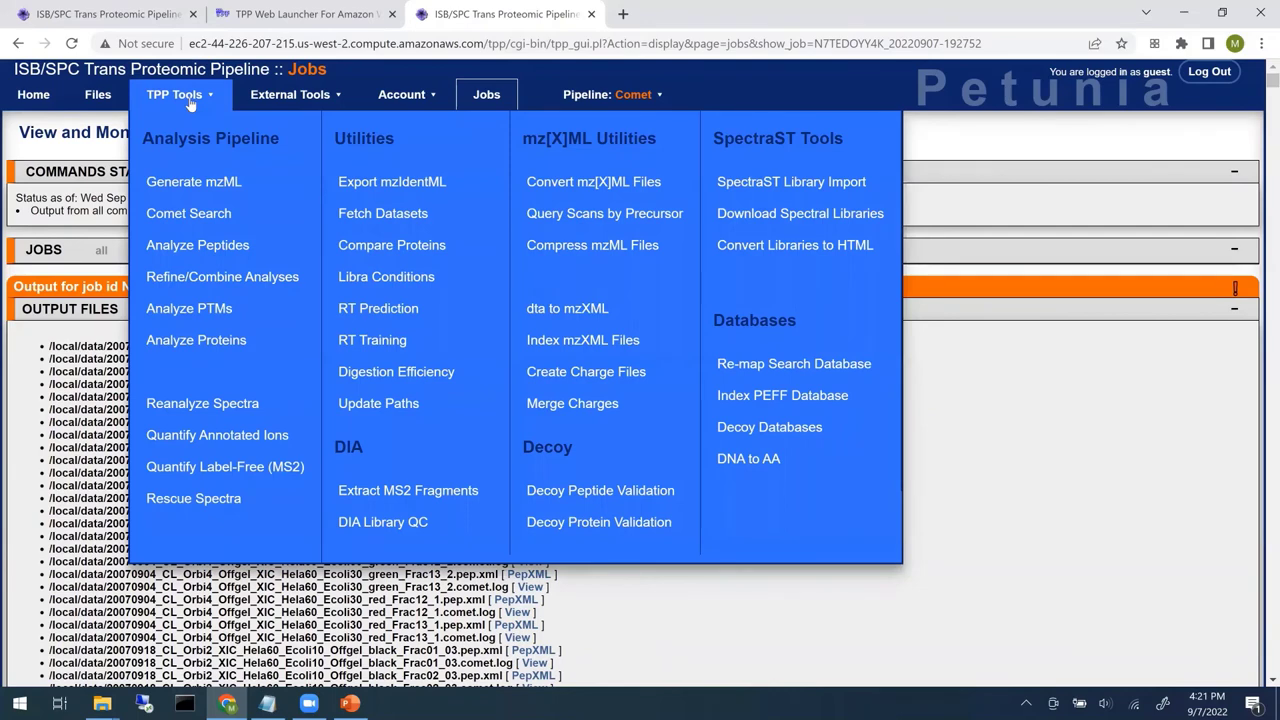
- Open the PeptideProphet/xinteract analysis page and look through its option sections
{"action": "left_click", "coordinate": [226, 247]}
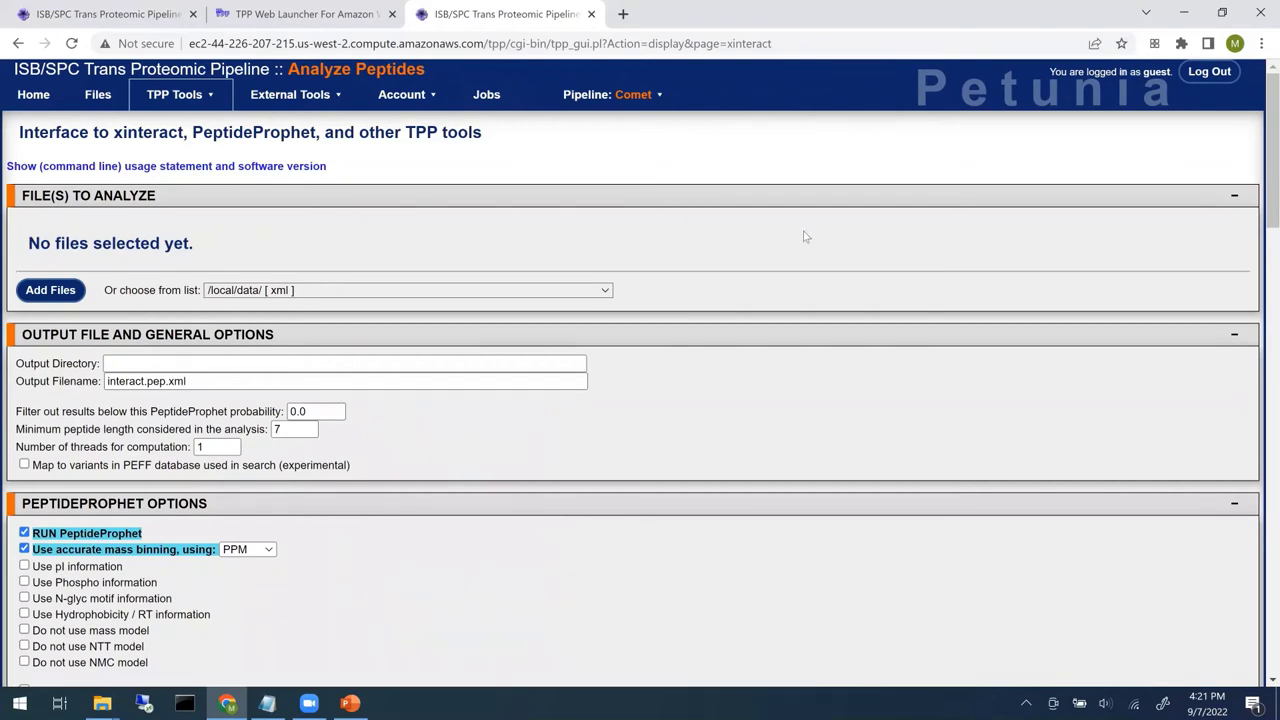
{"action": "scroll", "coordinate": [1262, 212], "scroll_direction": "down", "scroll_amount": 1}
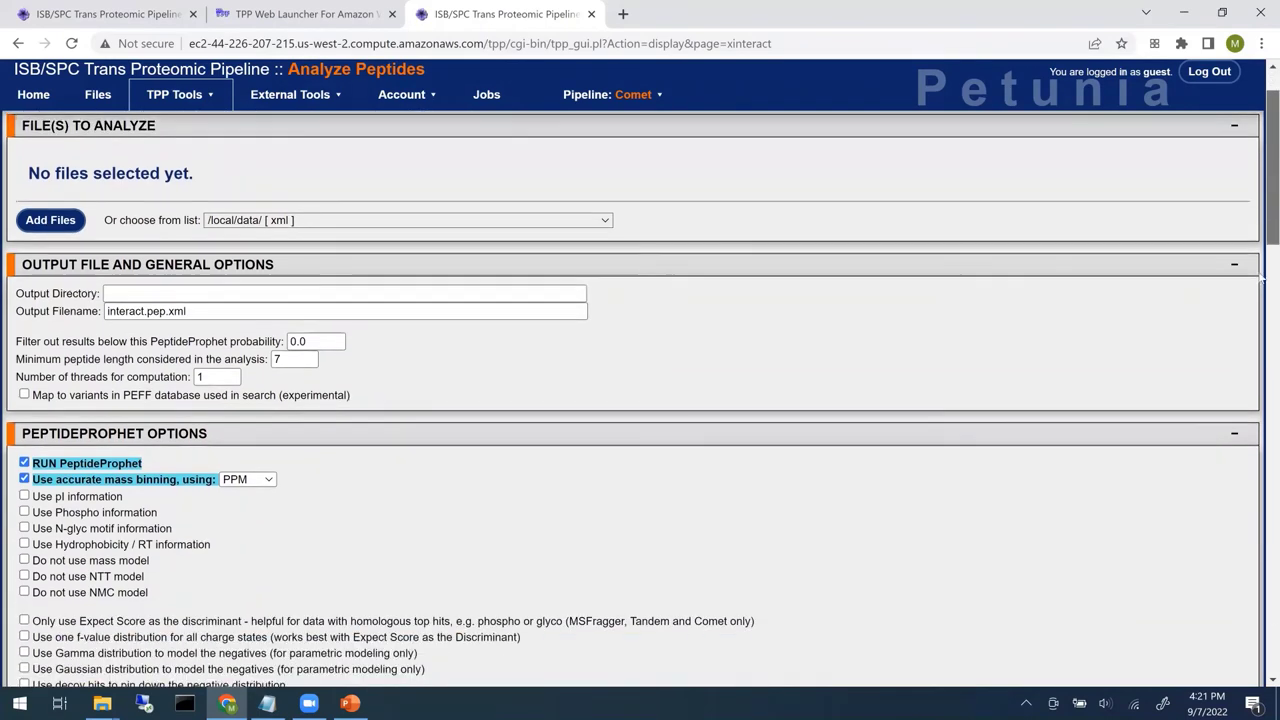
{"action": "left_click", "coordinate": [1262, 428]}
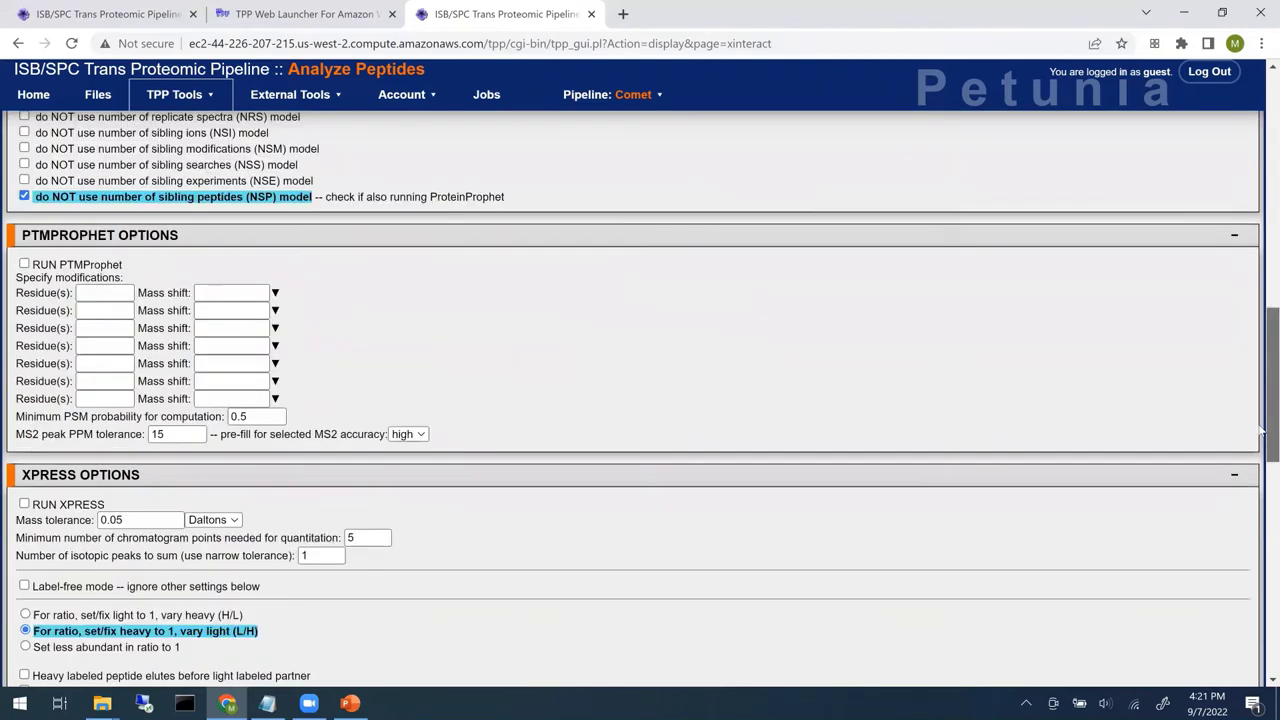
{"action": "left_click", "coordinate": [1263, 553]}
{"action": "scroll", "coordinate": [1262, 478], "scroll_direction": "up", "scroll_amount": 3}
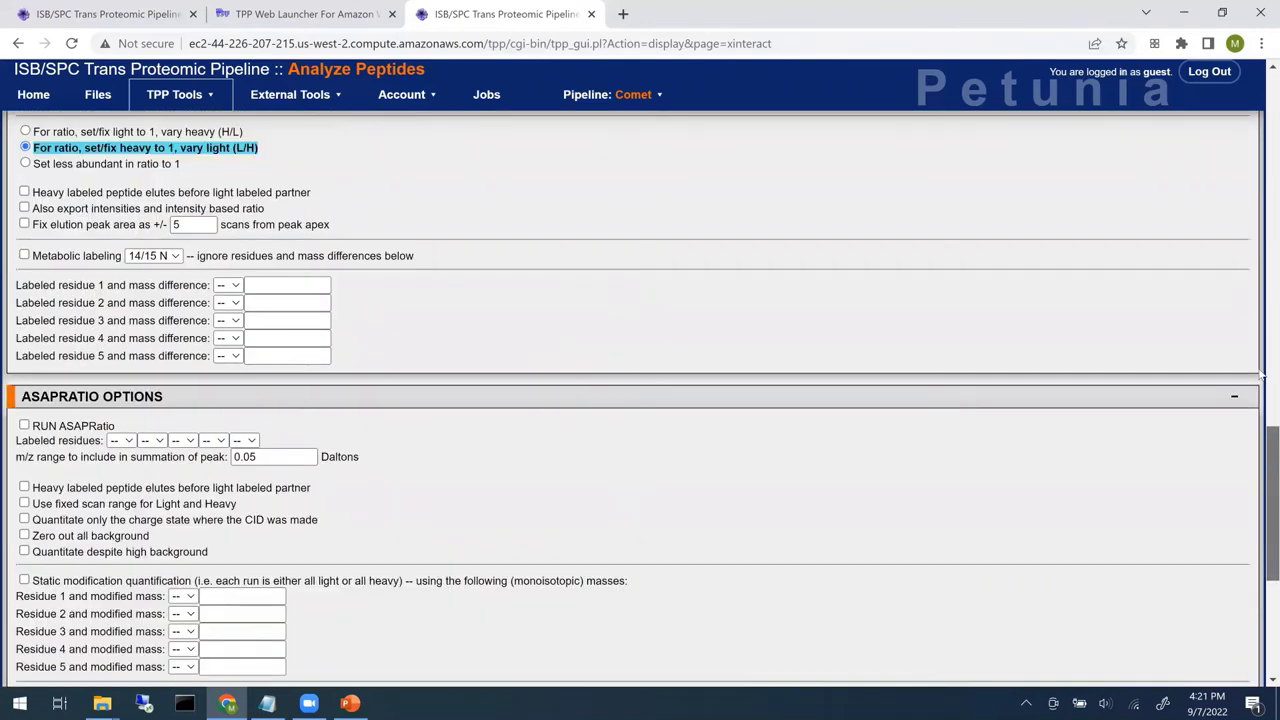
{"action": "left_click", "coordinate": [1262, 140]}
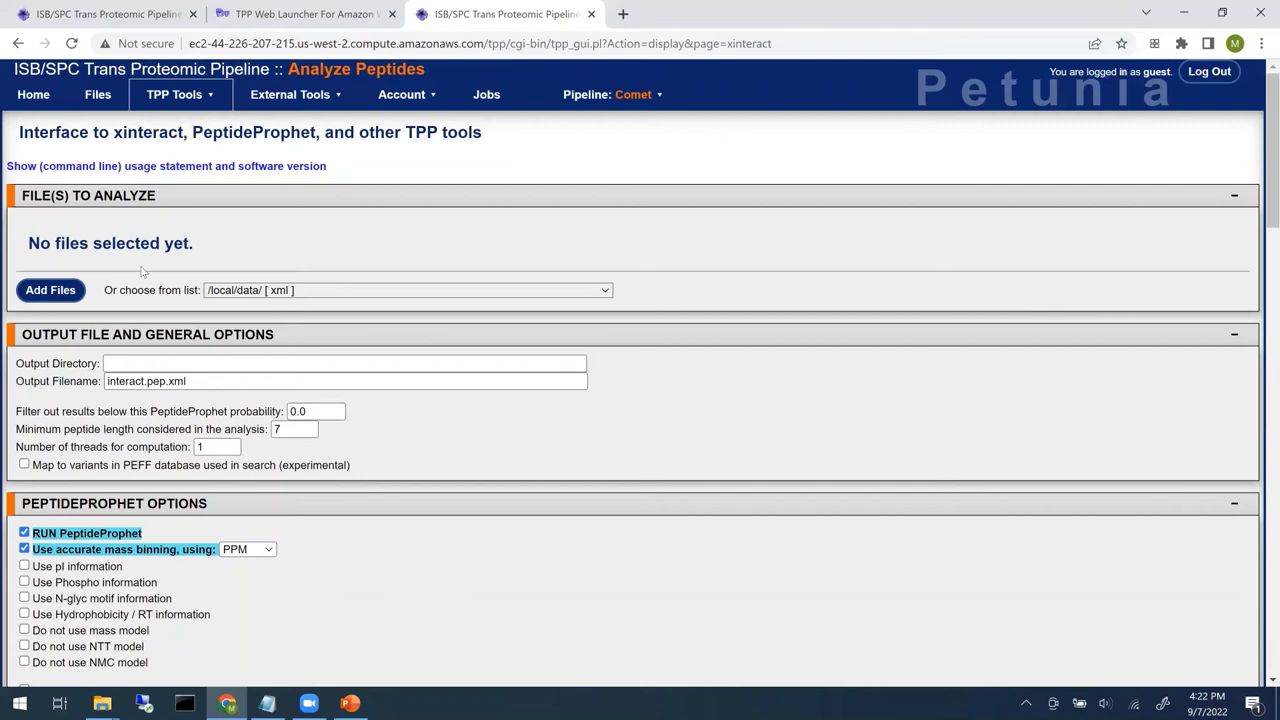
{"action": "left_click", "coordinate": [41, 294]}
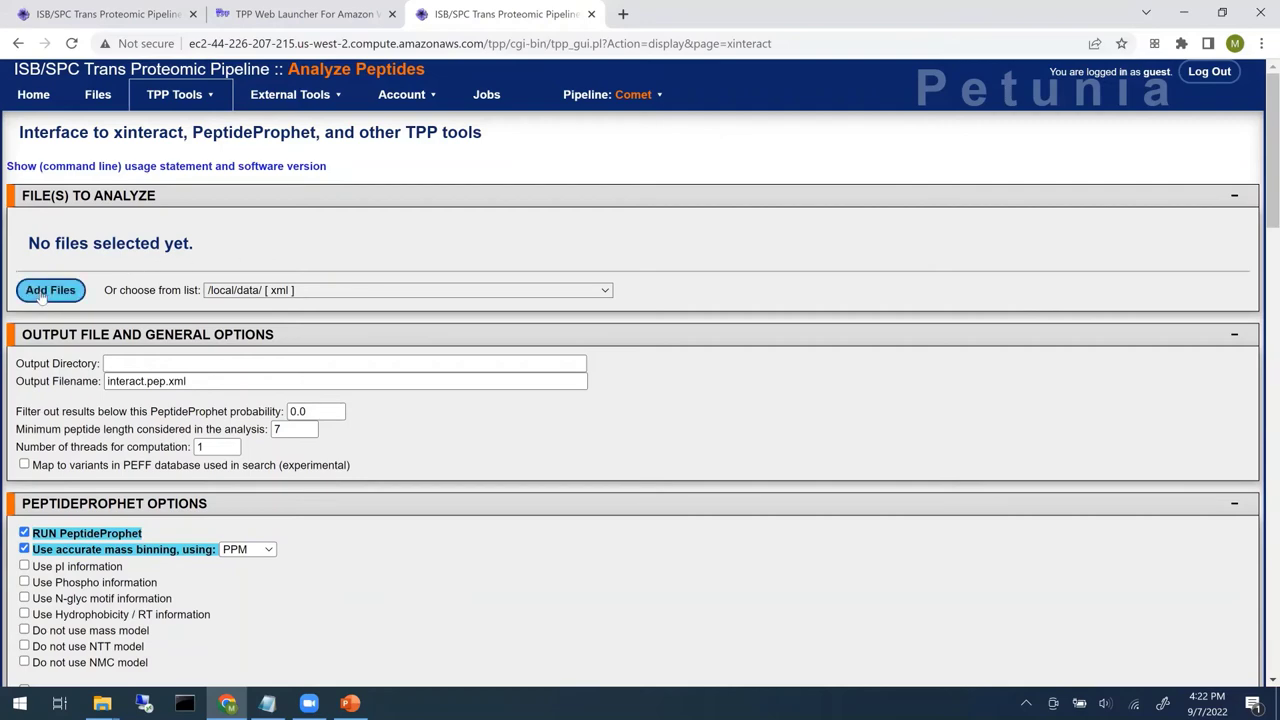
- Filter the /local/data file list by 'Ecoli10', select all matching pep.xml files and add them
{"action": "left_click", "coordinate": [41, 294]}
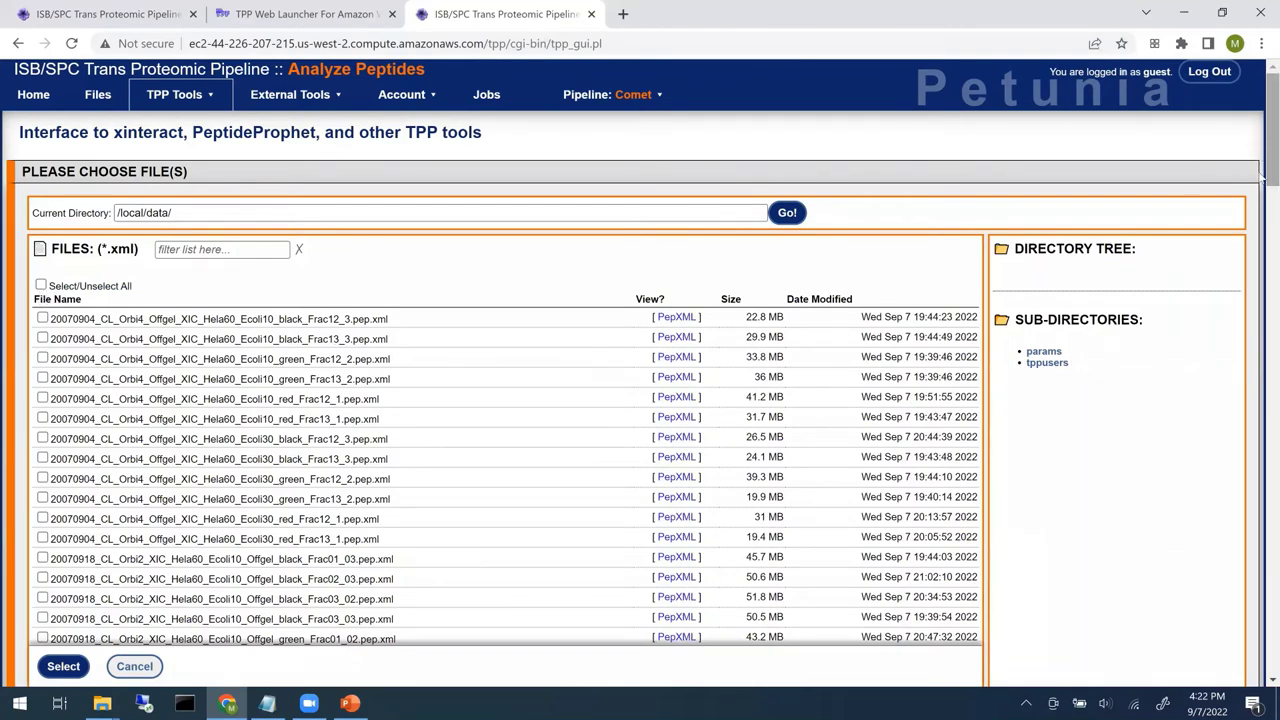
{"action": "scroll", "coordinate": [1262, 190], "scroll_direction": "down", "scroll_amount": 2}
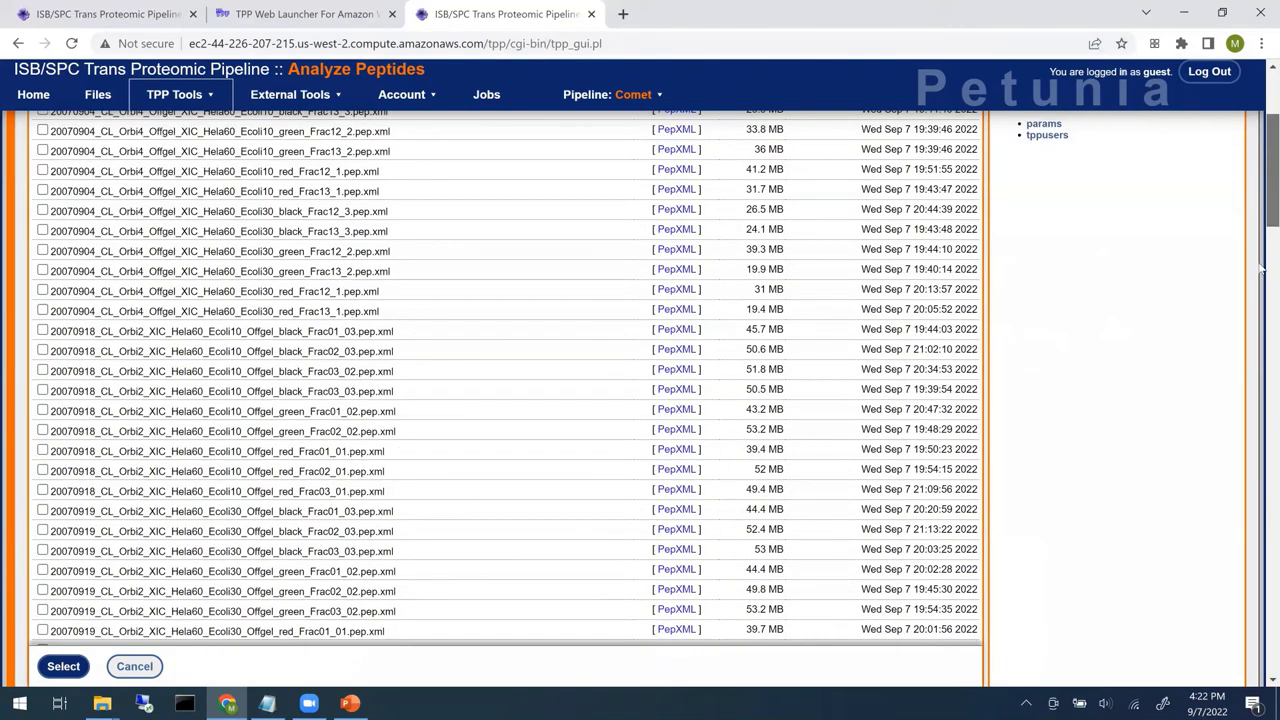
{"action": "scroll", "coordinate": [446, 267], "scroll_direction": "down", "scroll_amount": 4}
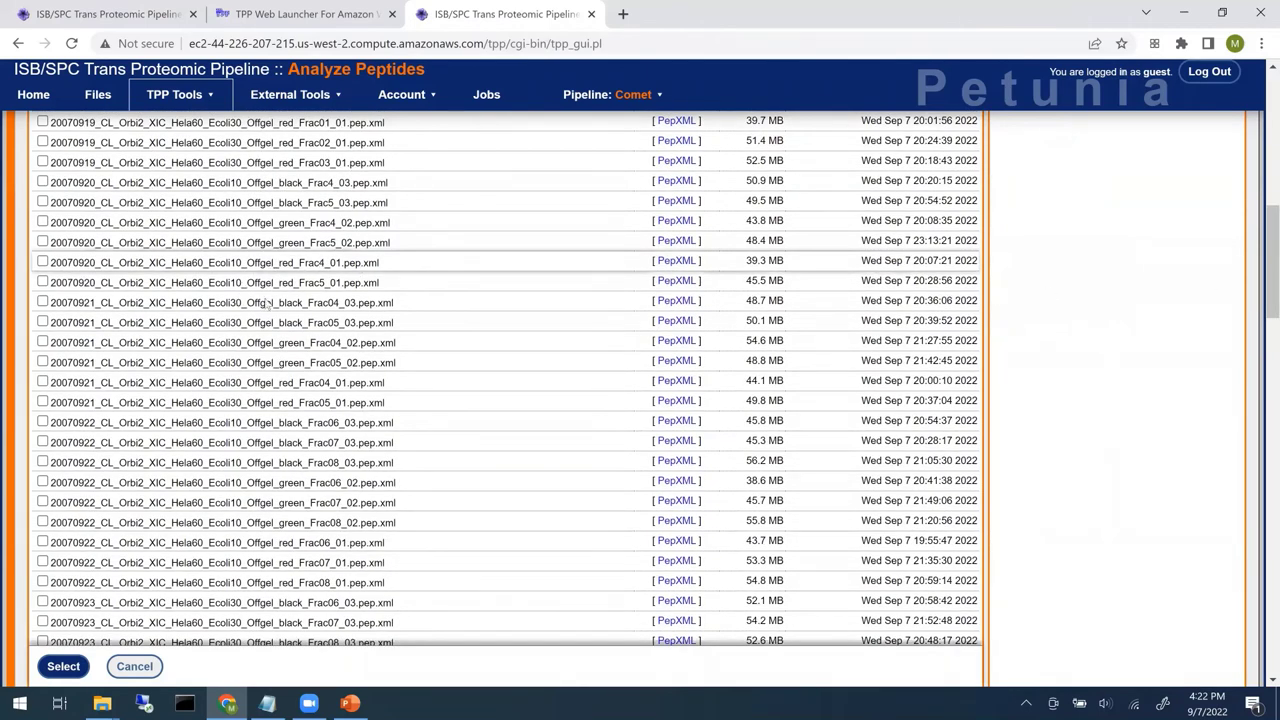
{"action": "left_click_drag", "start_coordinate": [1262, 262], "coordinate": [1263, 100]}
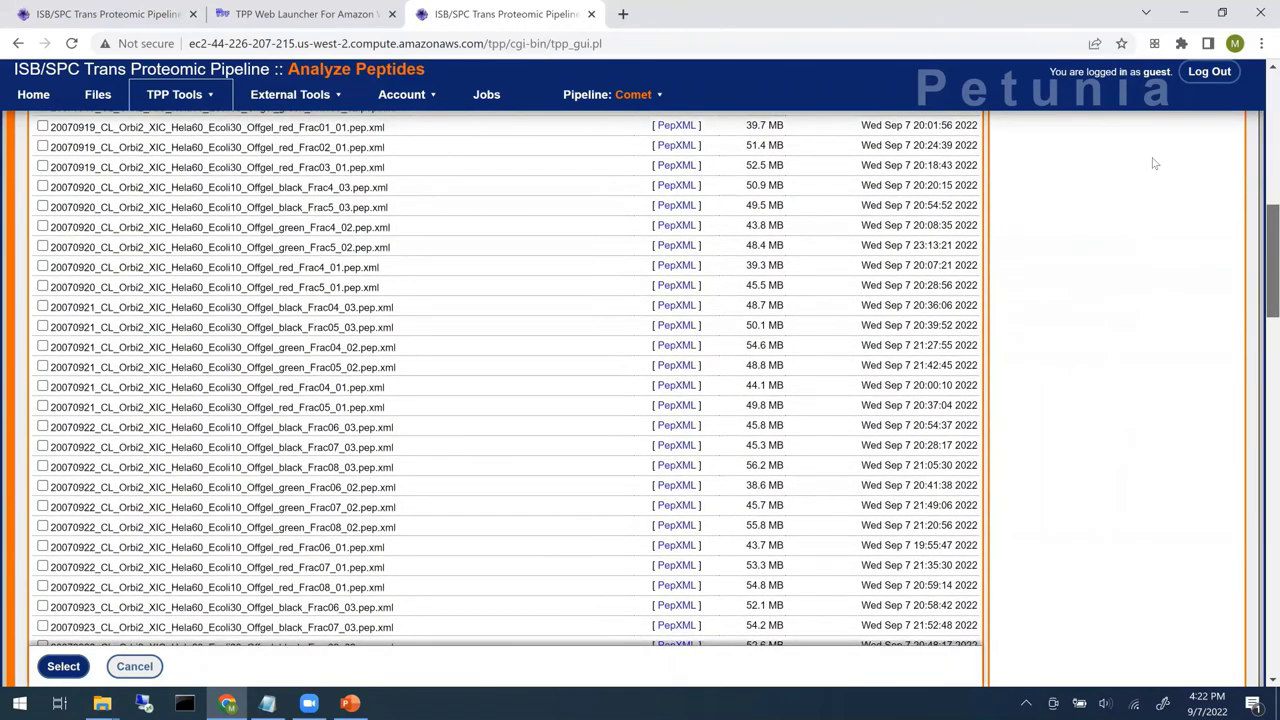
{"action": "scroll", "coordinate": [206, 244], "scroll_direction": "up", "scroll_amount": 5}
{"action": "left_click", "coordinate": [209, 250]}
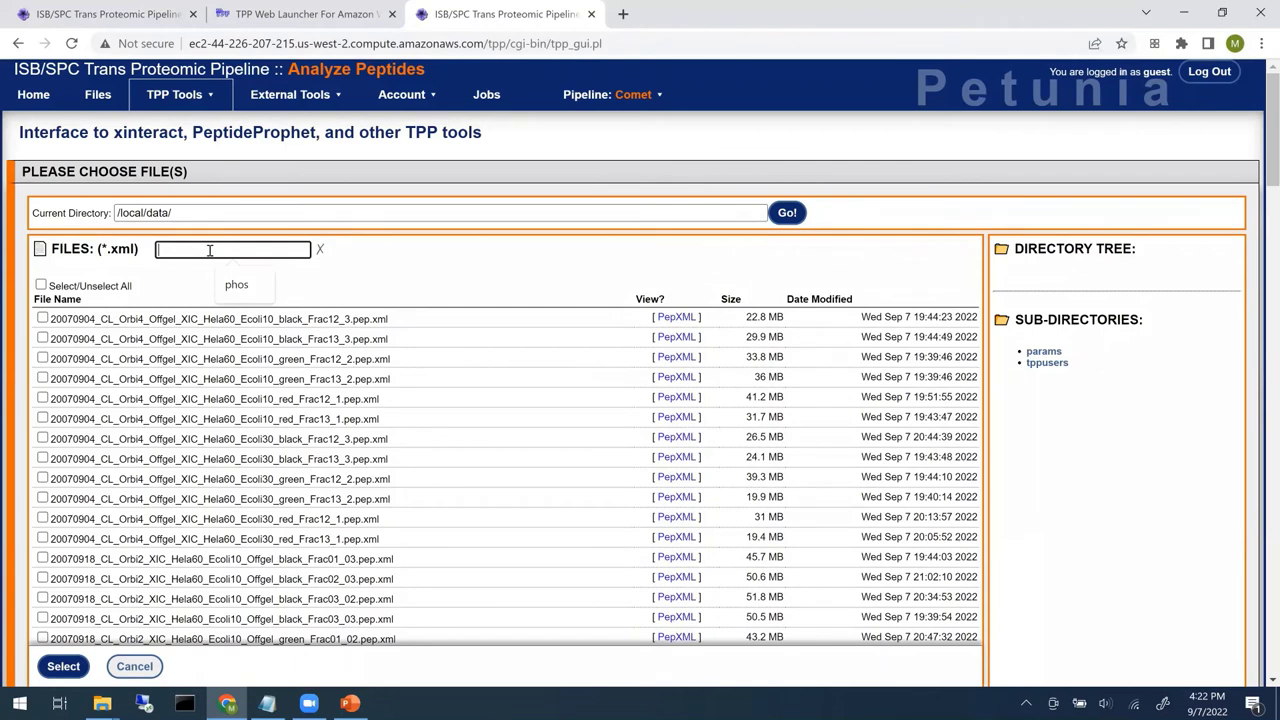
{"action": "type", "text": "Ecoli10"}
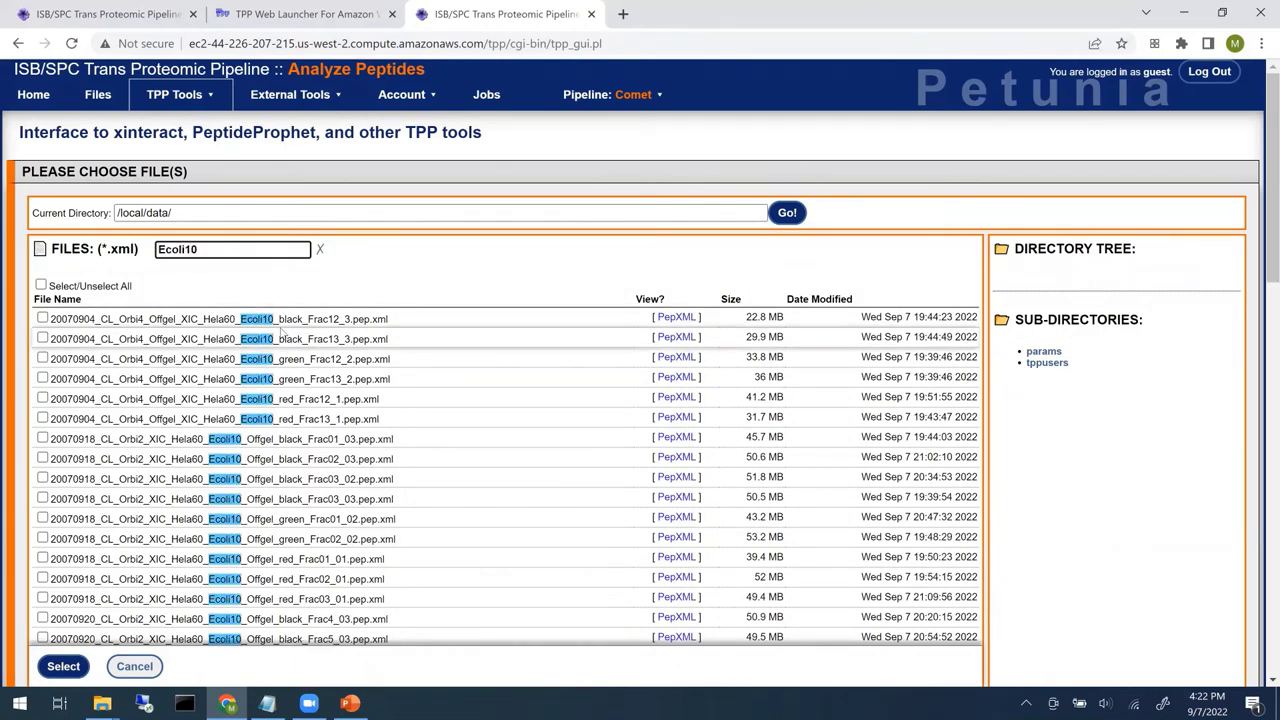
{"action": "left_click", "coordinate": [41, 286]}
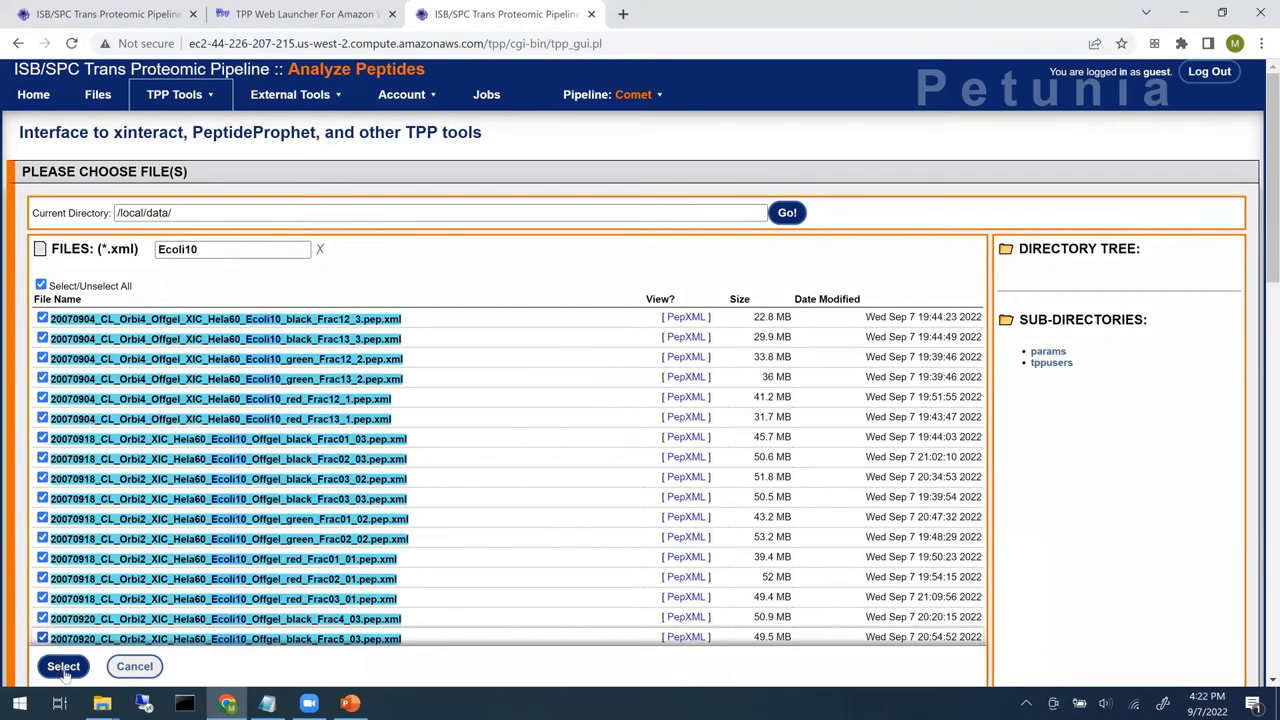
{"action": "left_click", "coordinate": [64, 670]}
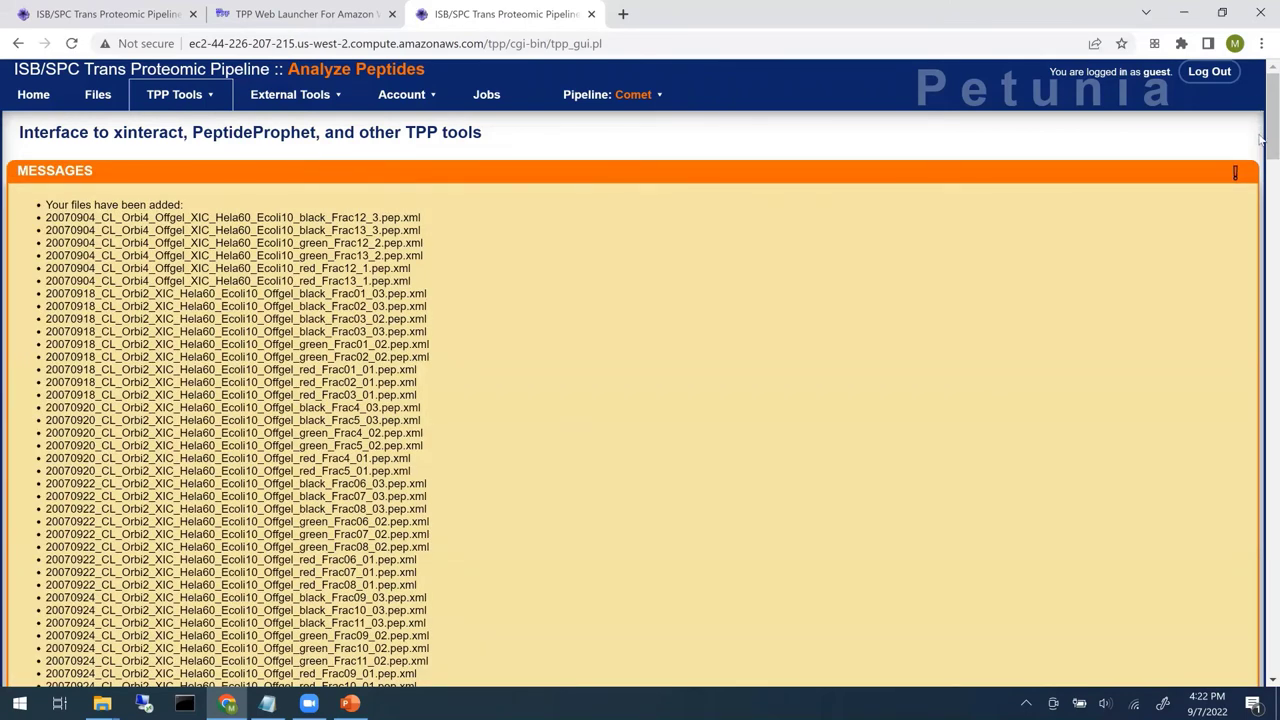
- Rename the output file from interact.pep.xml to Ecoli10.pep.xml
{"action": "scroll", "coordinate": [1262, 155], "scroll_direction": "down", "scroll_amount": 3}
{"action": "scroll", "coordinate": [1262, 225], "scroll_direction": "down", "scroll_amount": 5}
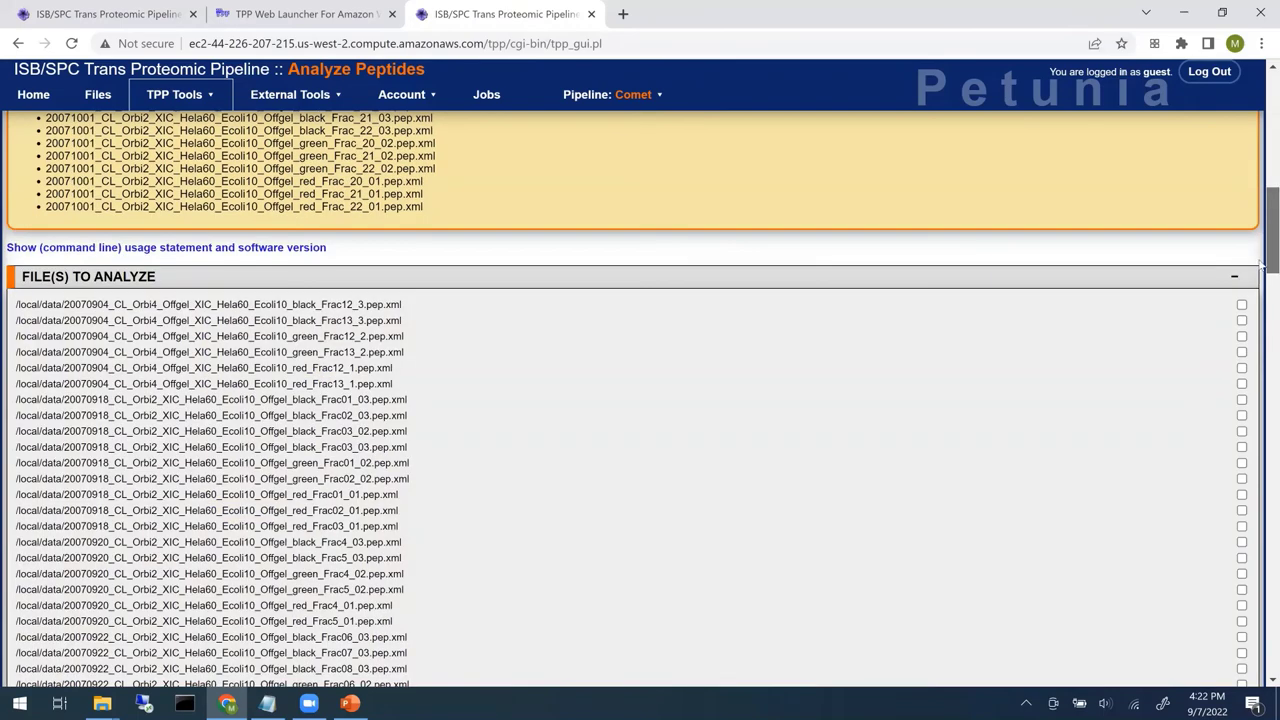
{"action": "scroll", "coordinate": [1262, 345], "scroll_direction": "down", "scroll_amount": 5}
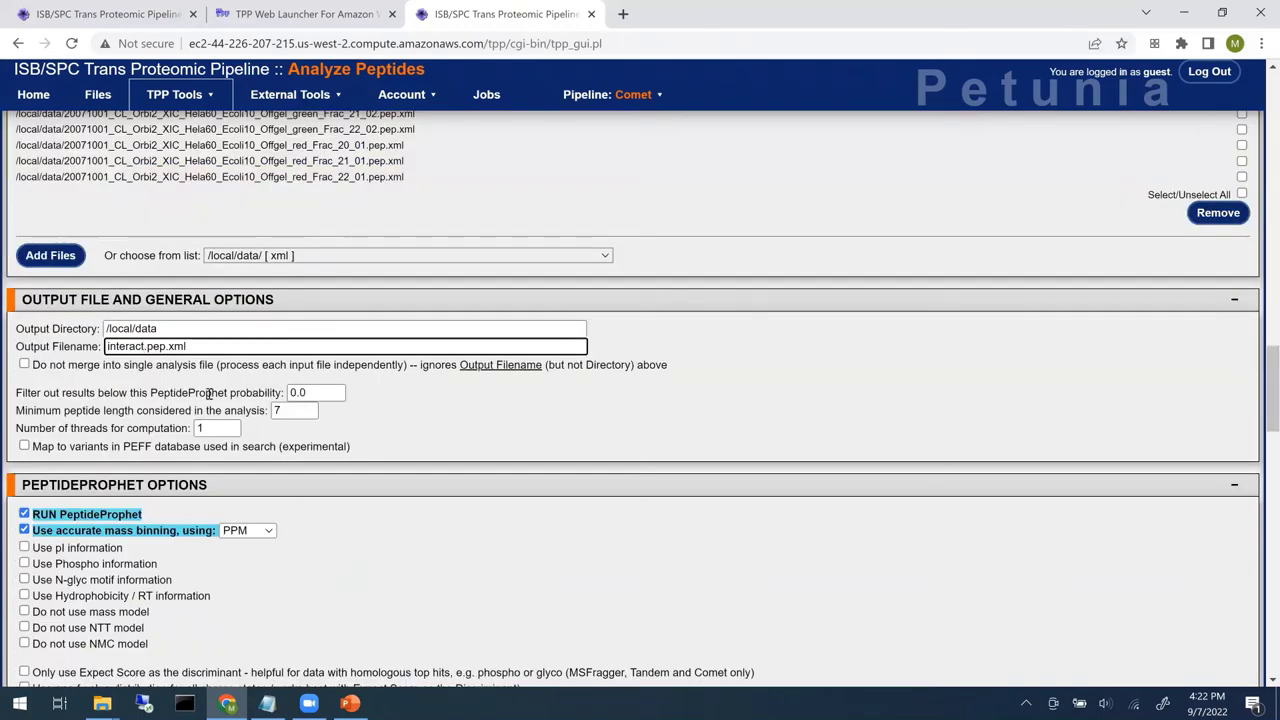
{"action": "double_click", "coordinate": [141, 346]}
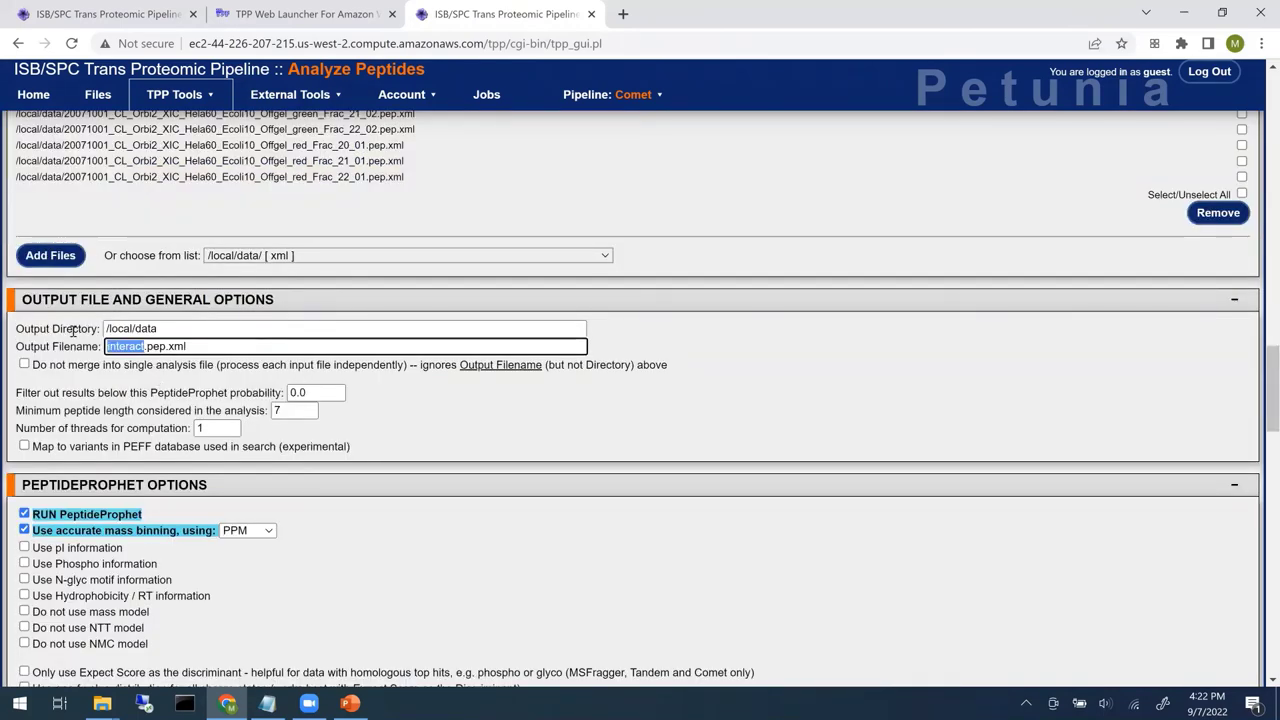
{"action": "type", "text": "Ecoli10"}
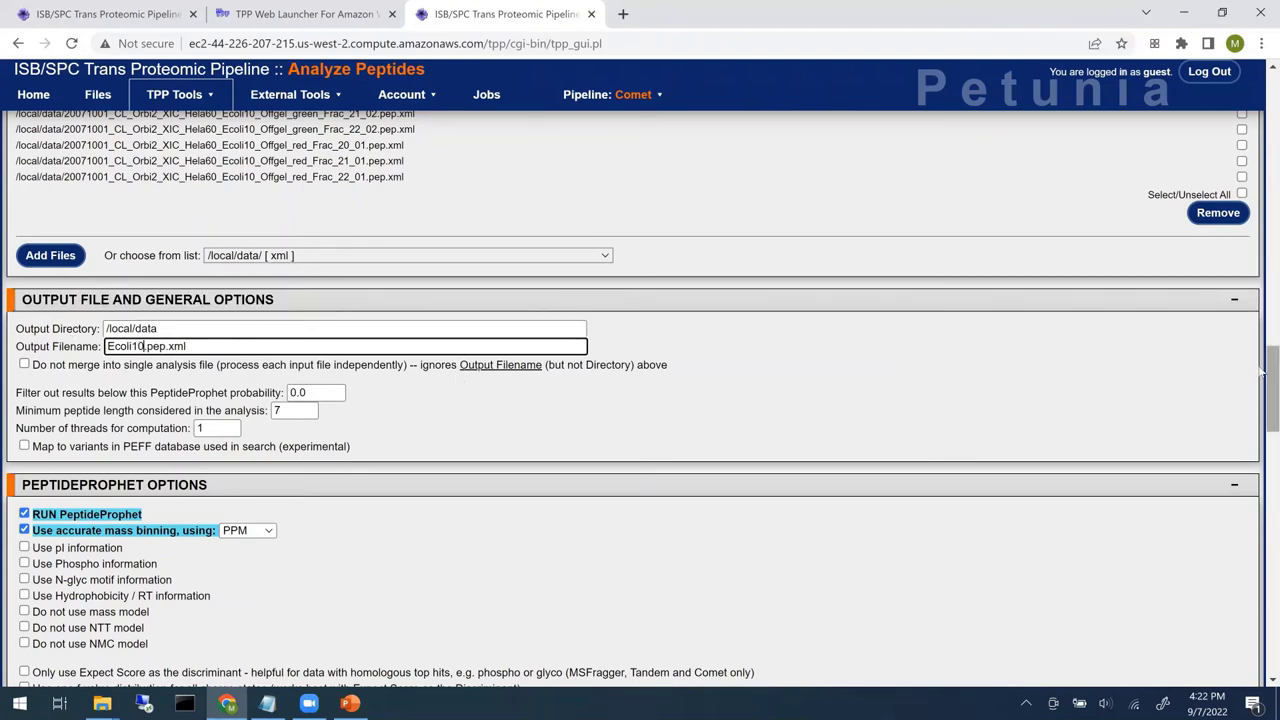
{"action": "scroll", "coordinate": [1262, 380], "scroll_direction": "down", "scroll_amount": 1}
{"action": "left_click_drag", "start_coordinate": [1262, 380], "coordinate": [1263, 410]}
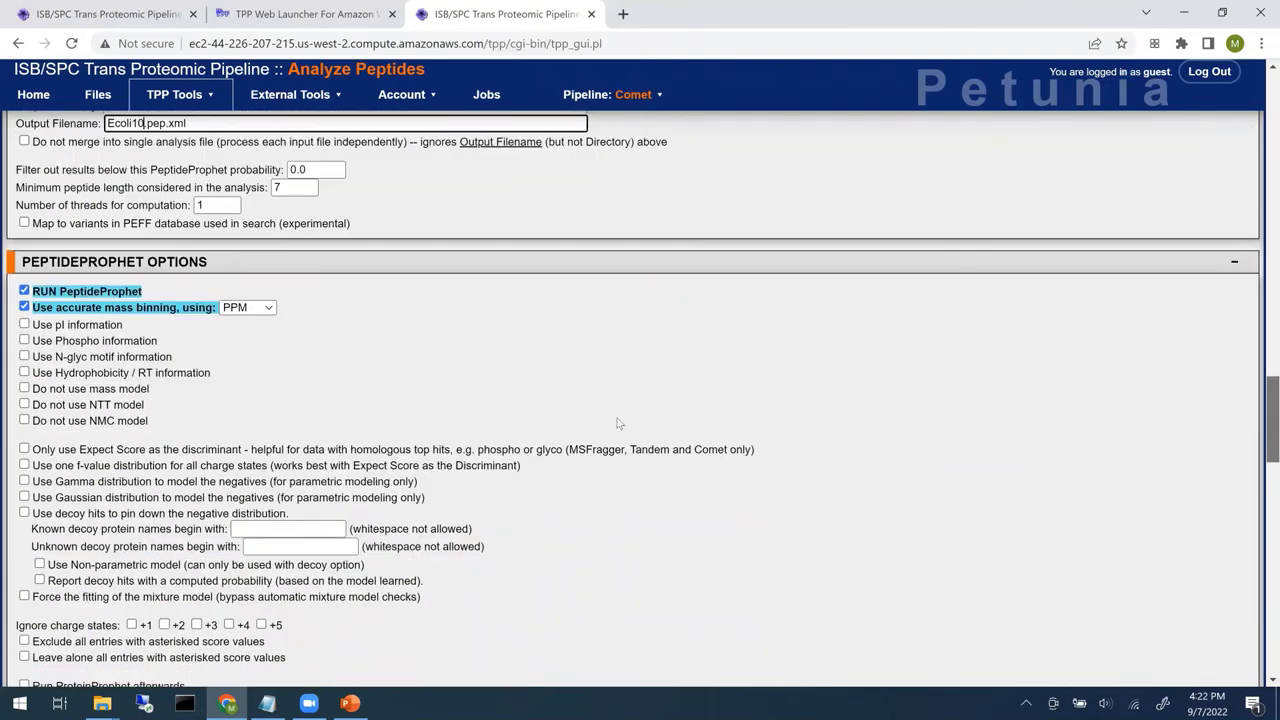
{"action": "scroll", "coordinate": [200, 376], "scroll_direction": "down", "scroll_amount": 1}
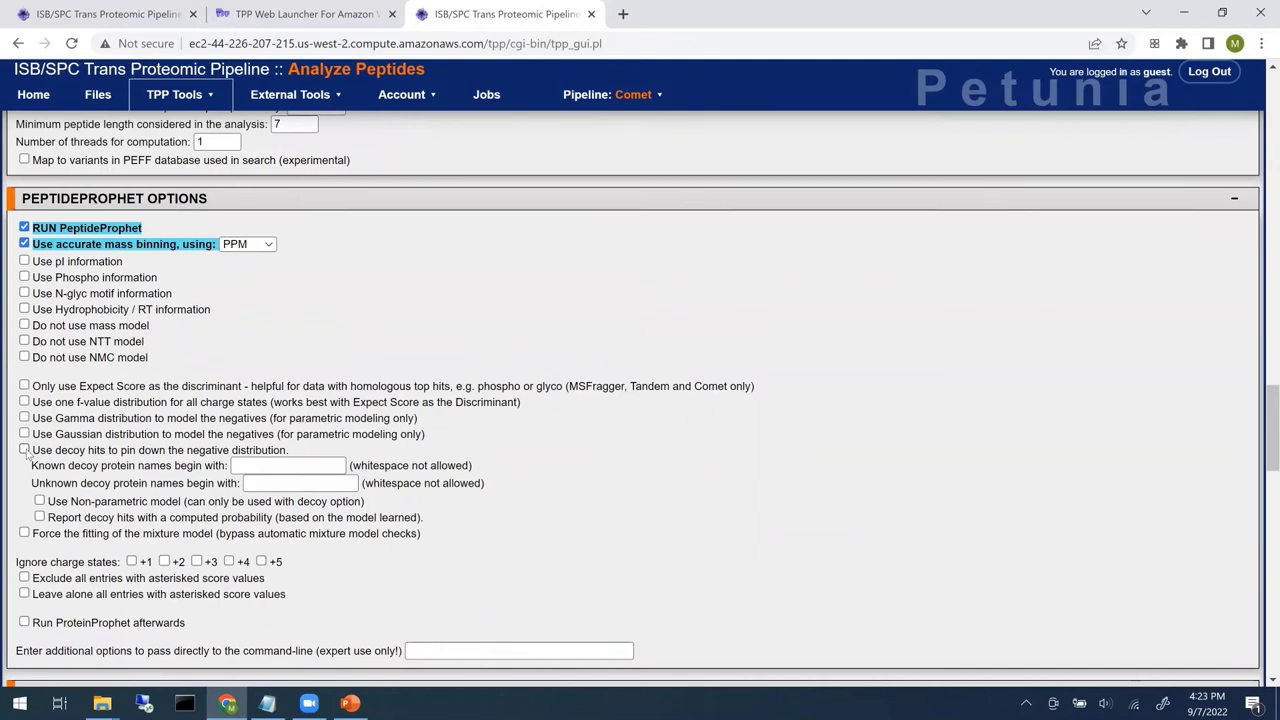
- Use decoy hits with known prefix DECOY0 and unknown prefix DECOY1
{"action": "left_click", "coordinate": [25, 451]}
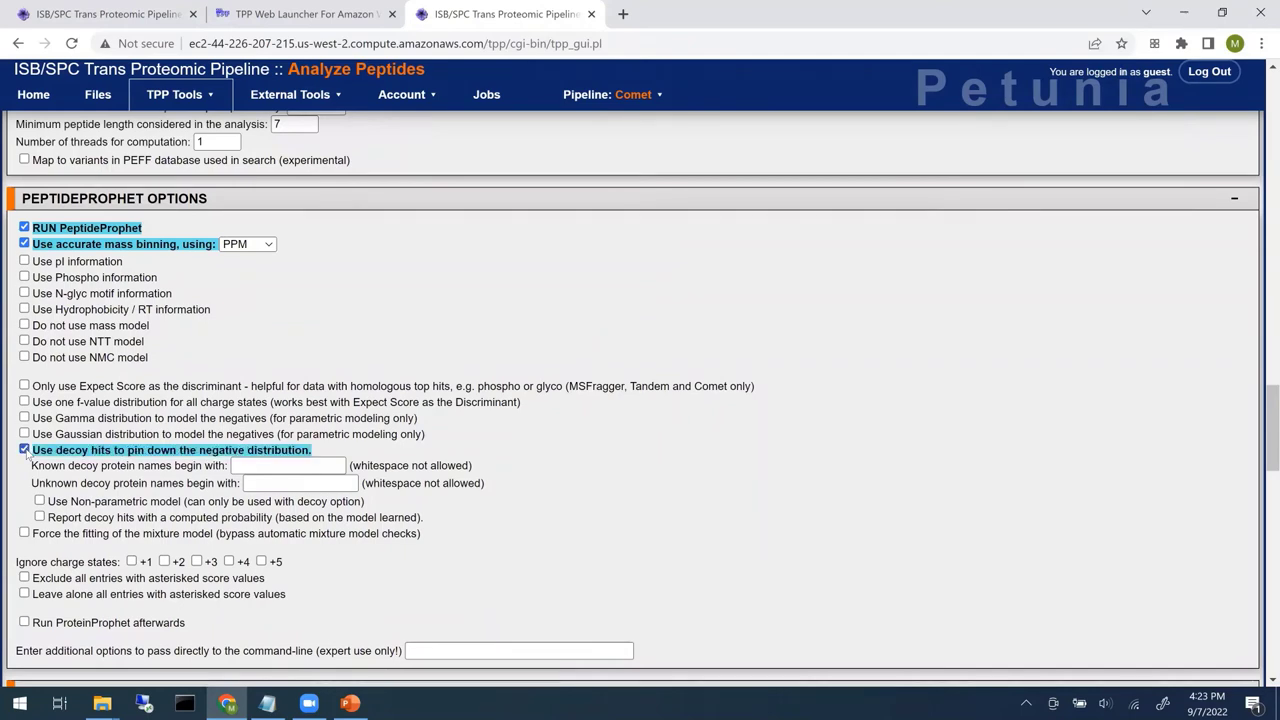
{"action": "left_click", "coordinate": [270, 464]}
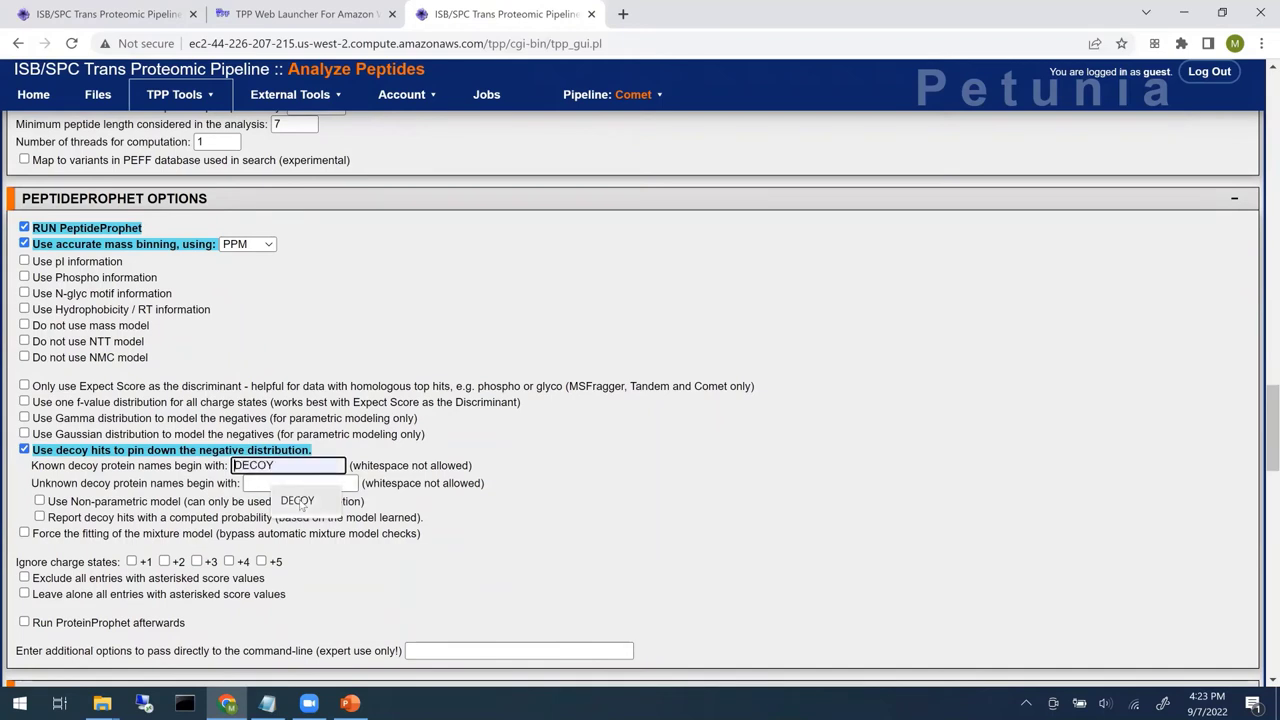
{"action": "left_click", "coordinate": [303, 499]}
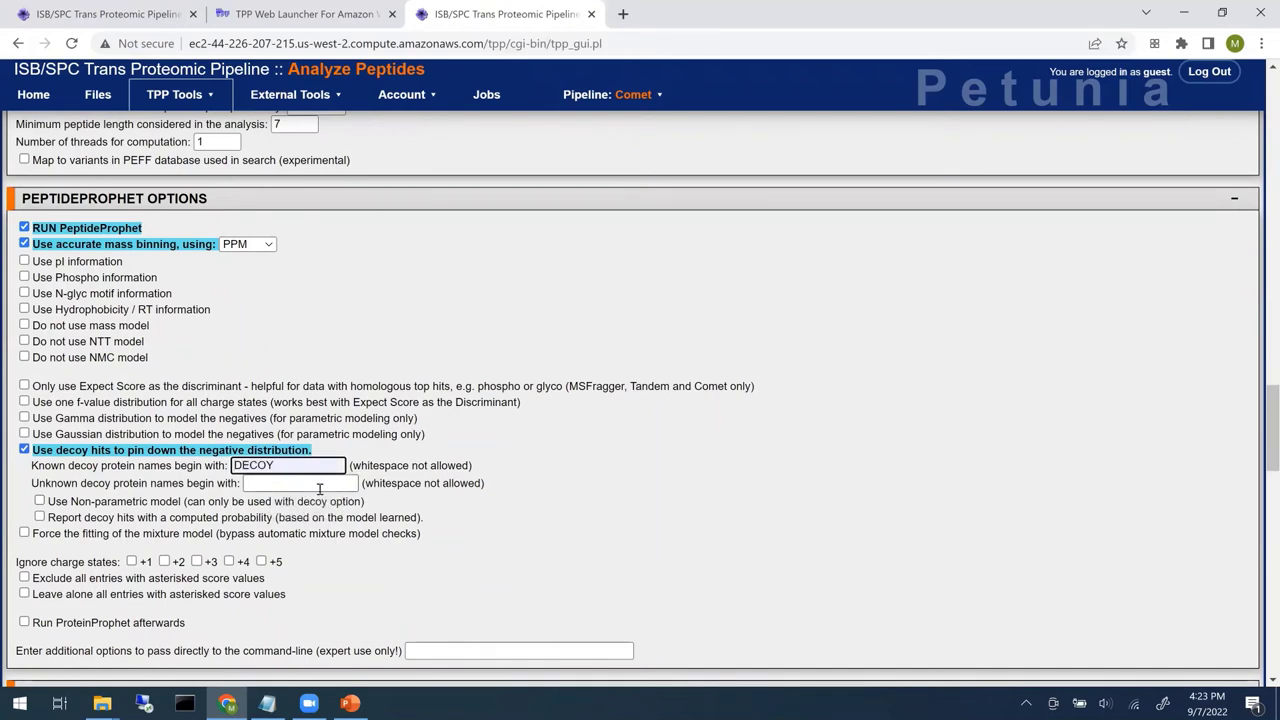
{"action": "type", "text": "0"}
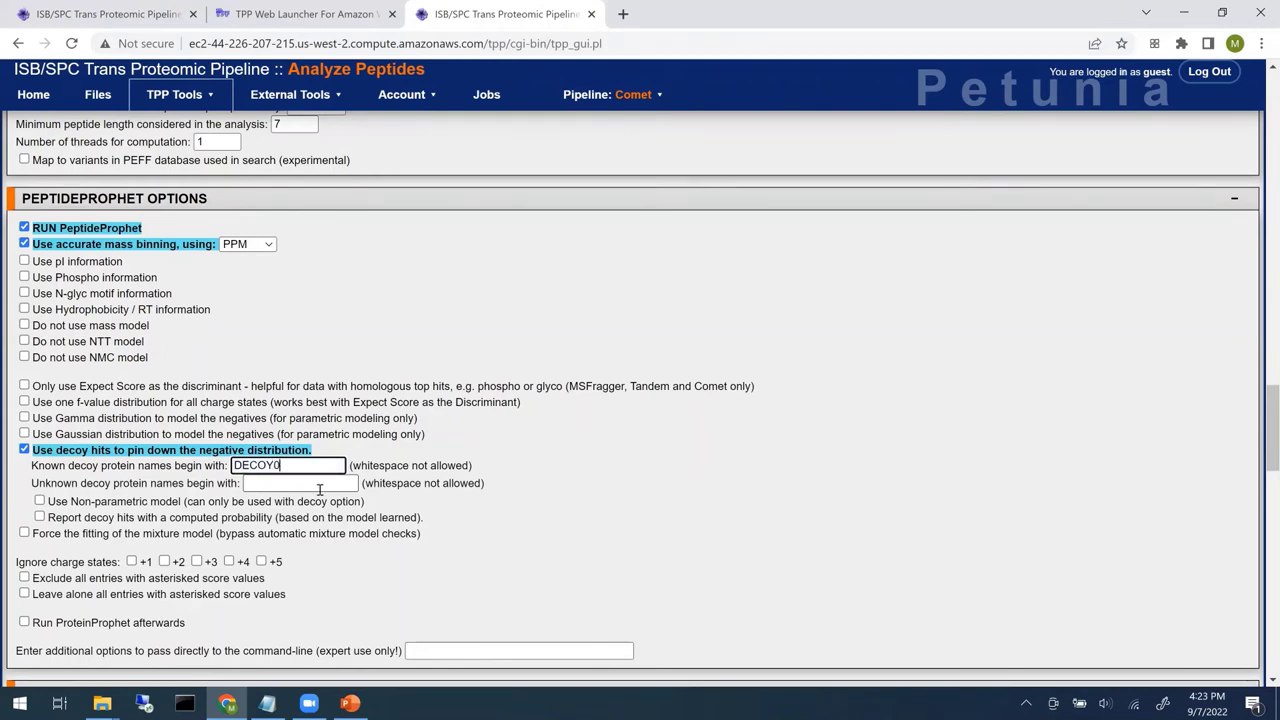
{"action": "left_click", "coordinate": [320, 487]}
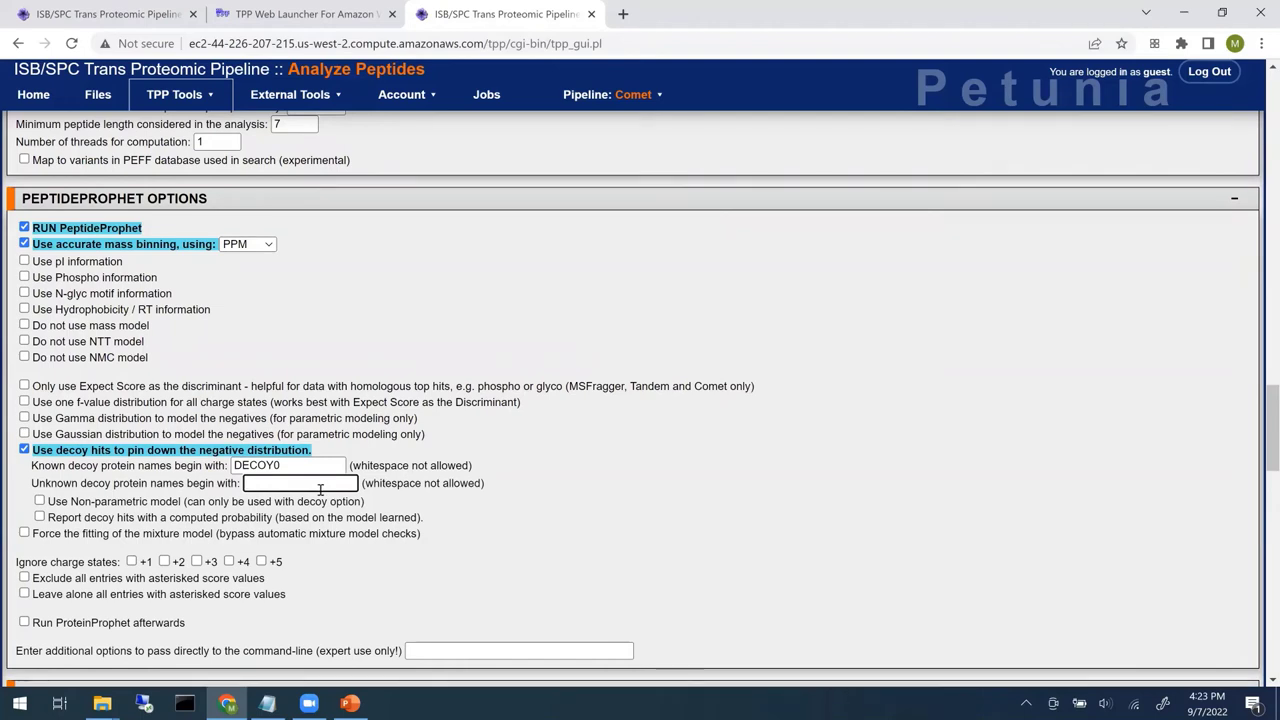
{"action": "type", "text": "DECOY1"}
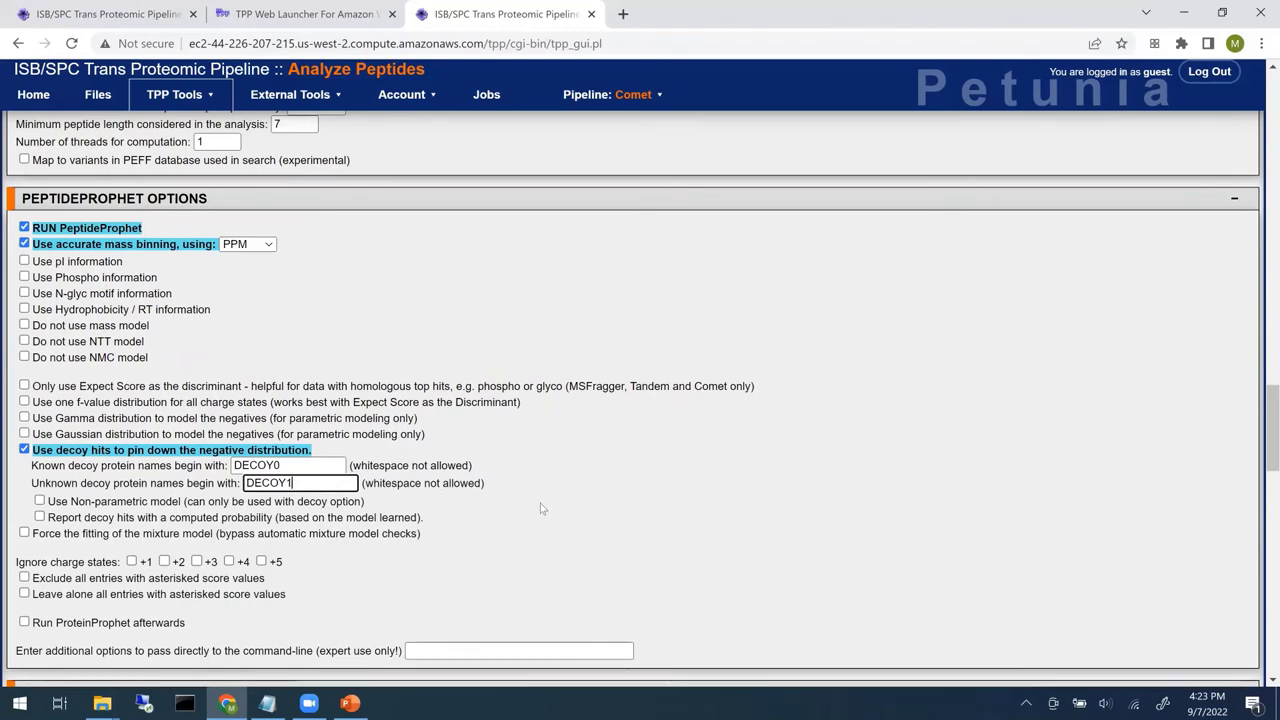
- Turn on the non-parametric model and reporting of decoy hits with computed probabilities
{"action": "left_click", "coordinate": [39, 501]}
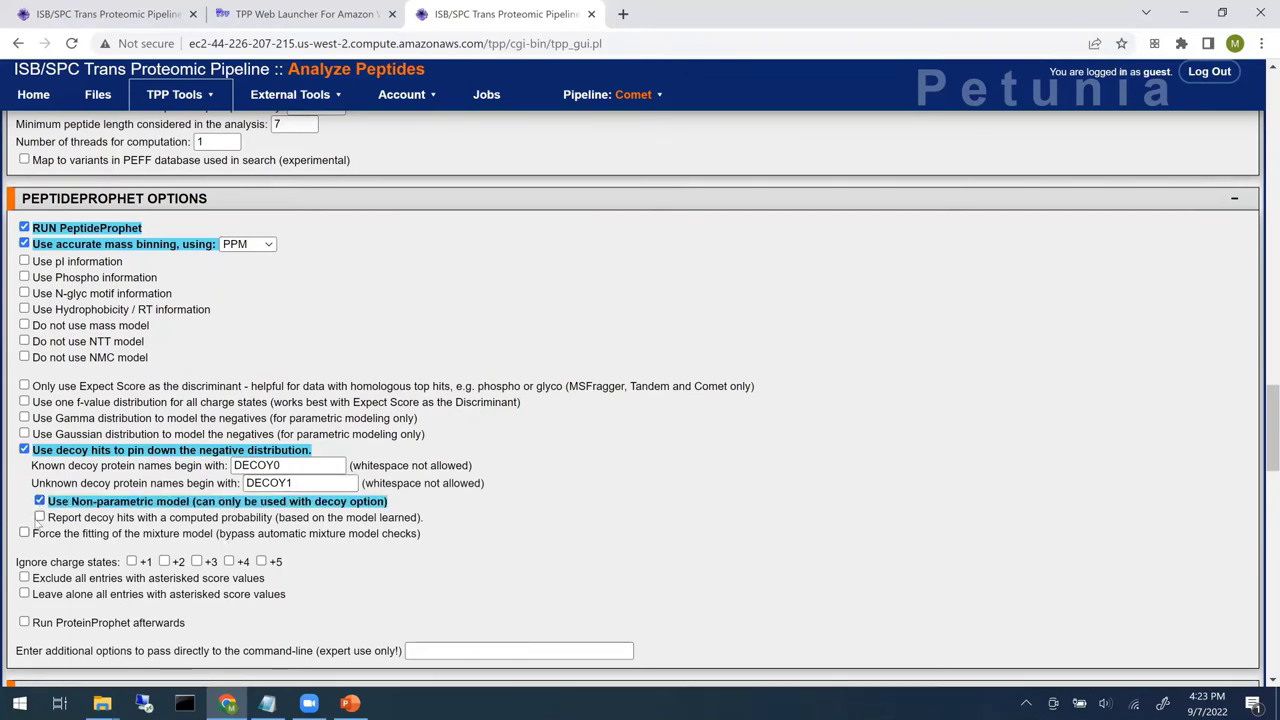
{"action": "left_click", "coordinate": [39, 517]}
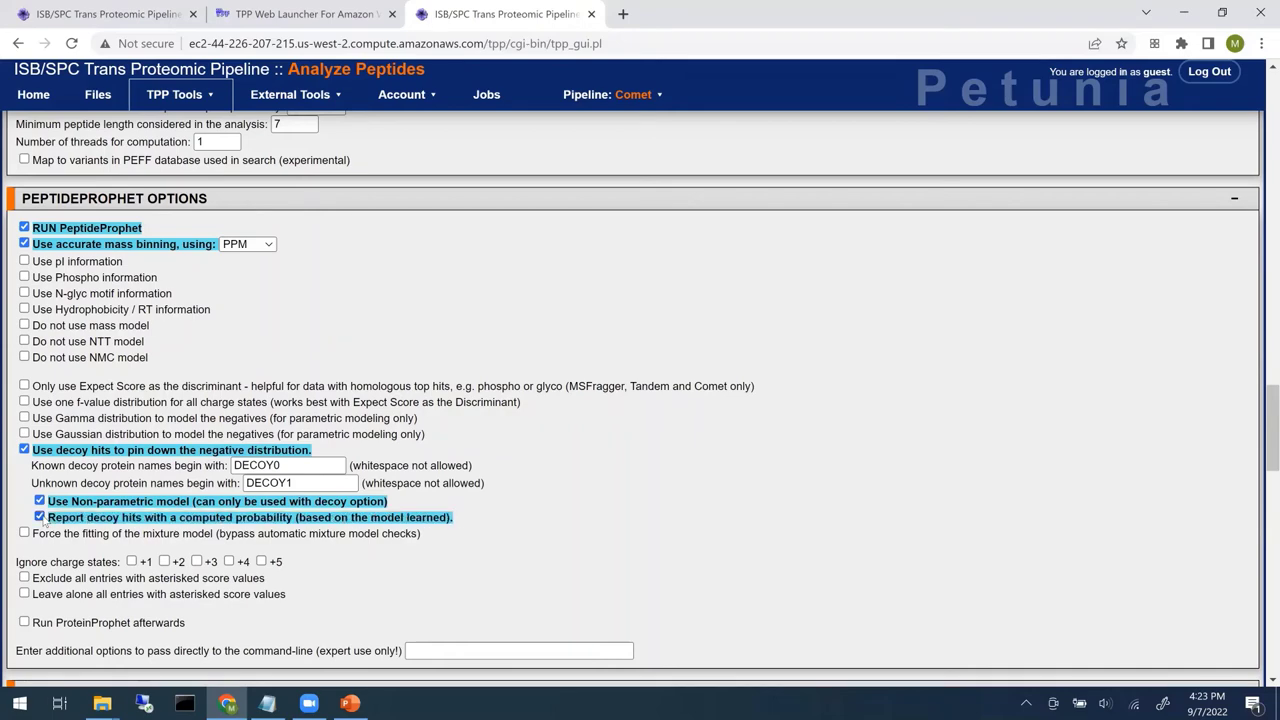
{"action": "scroll", "coordinate": [660, 380], "scroll_direction": "down", "scroll_amount": 2}
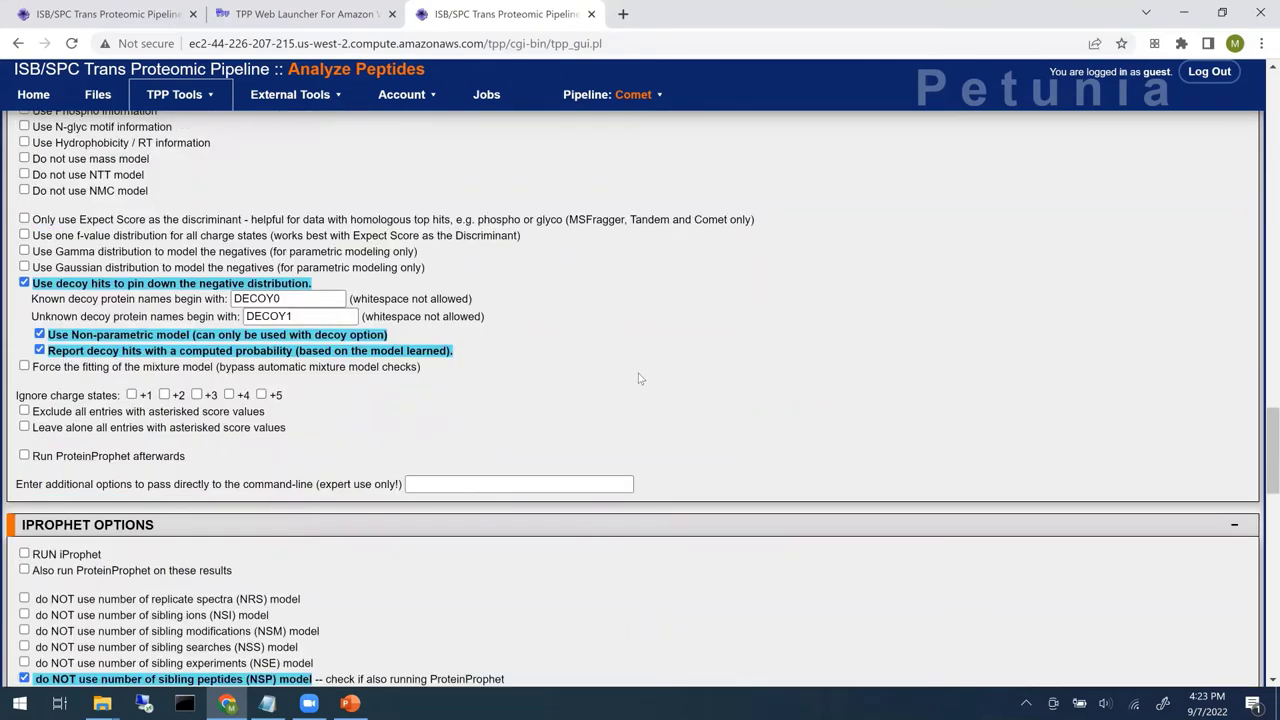
{"action": "scroll", "coordinate": [638, 378], "scroll_direction": "up", "scroll_amount": 1}
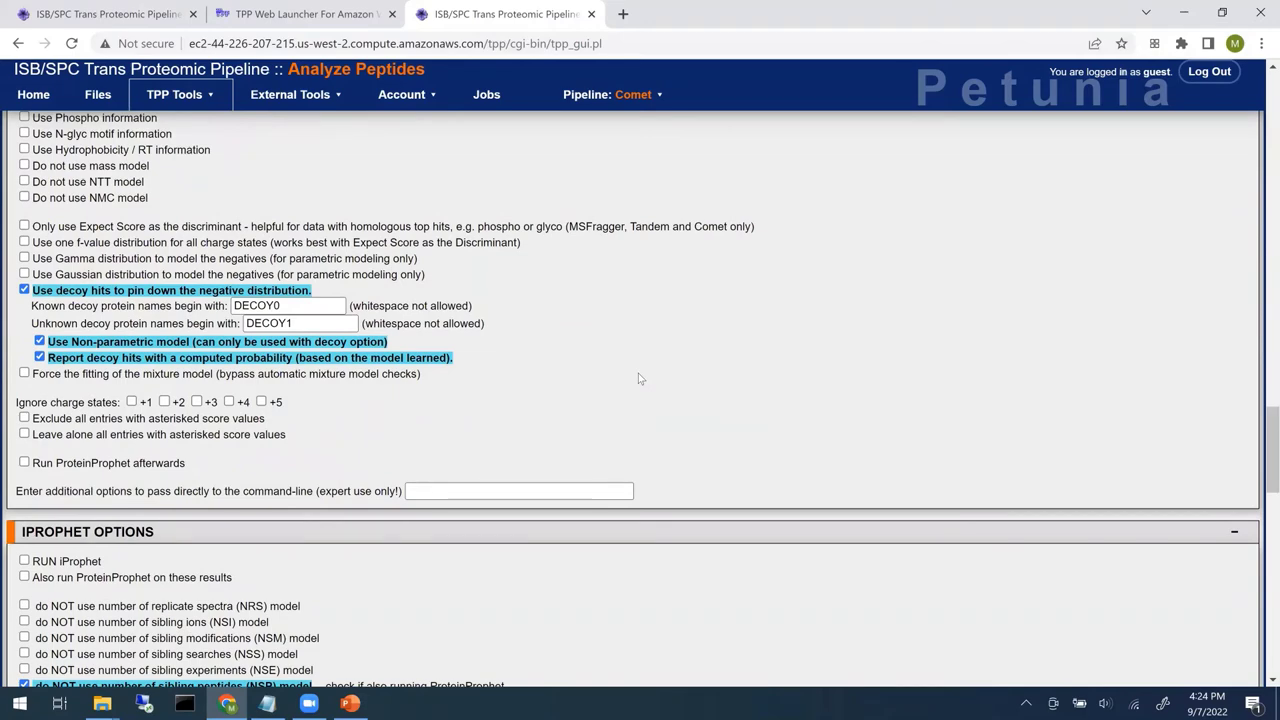
{"action": "scroll", "coordinate": [638, 378], "scroll_direction": "up", "scroll_amount": 1}
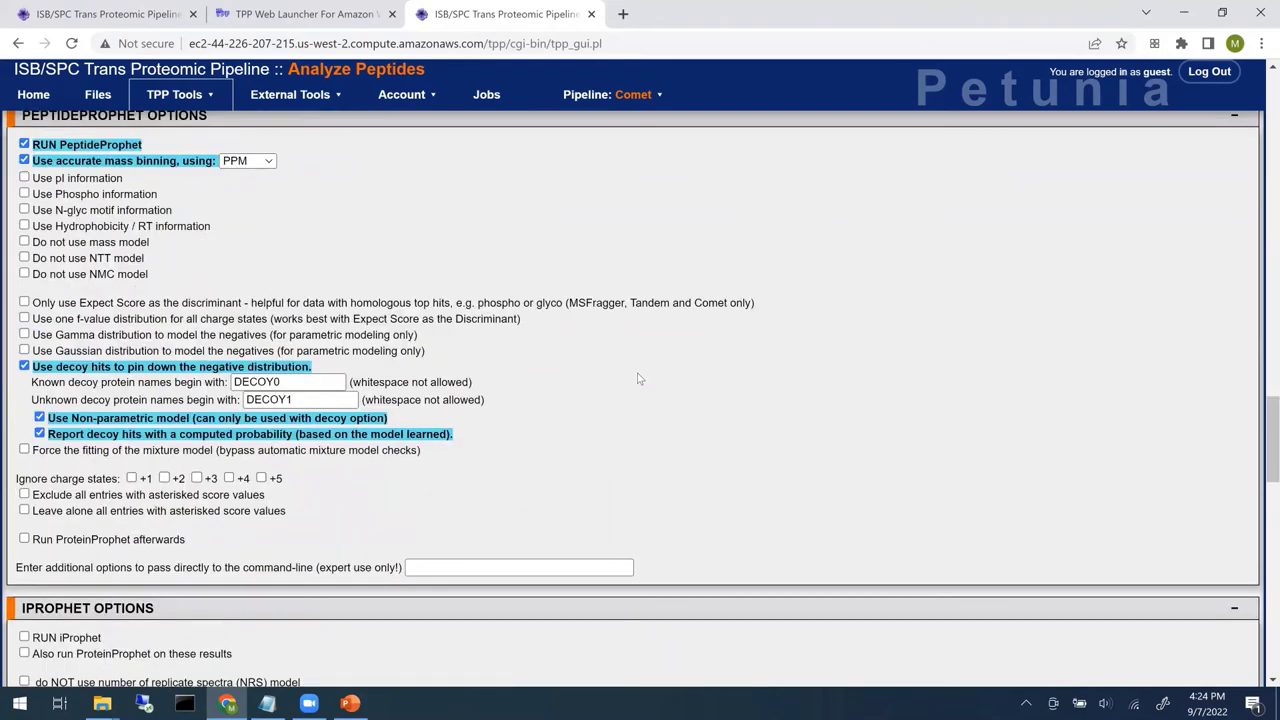
- Enable iProphet with ProteinProphet on its results, then launch the xinteract job
{"action": "scroll", "coordinate": [640, 378], "scroll_direction": "down", "scroll_amount": 3}
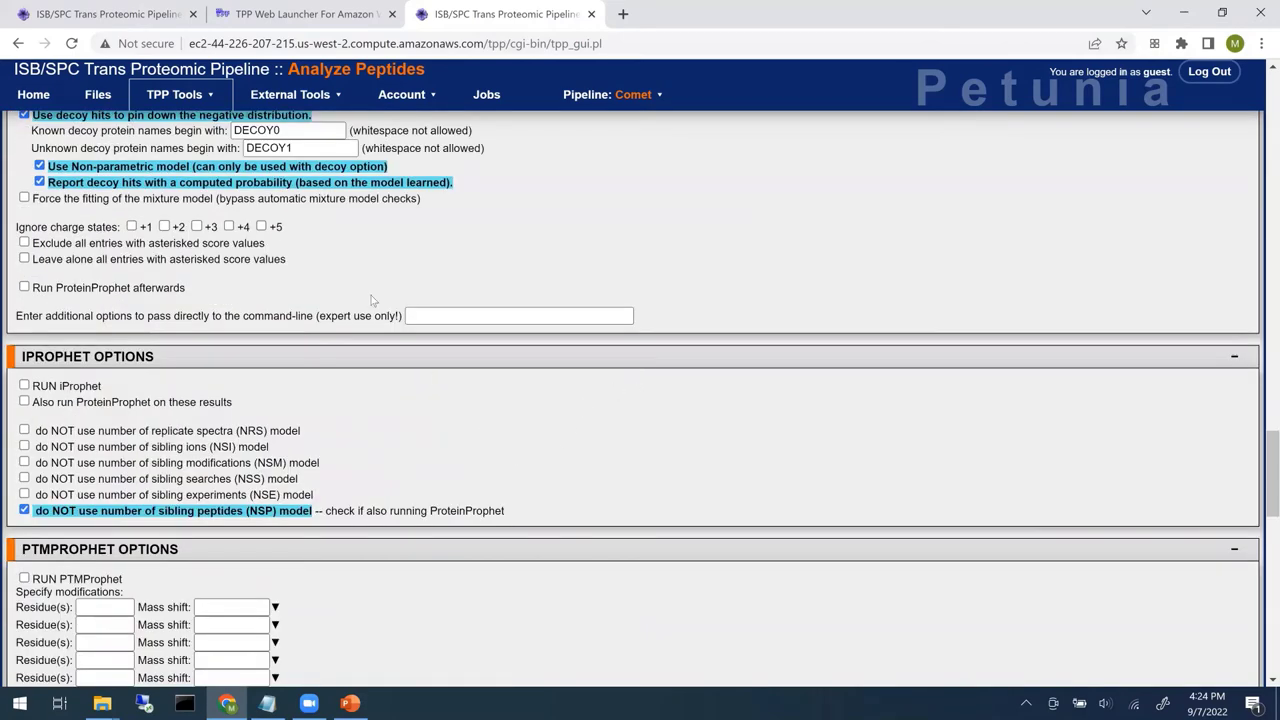
{"action": "scroll", "coordinate": [234, 224], "scroll_direction": "down", "scroll_amount": 2}
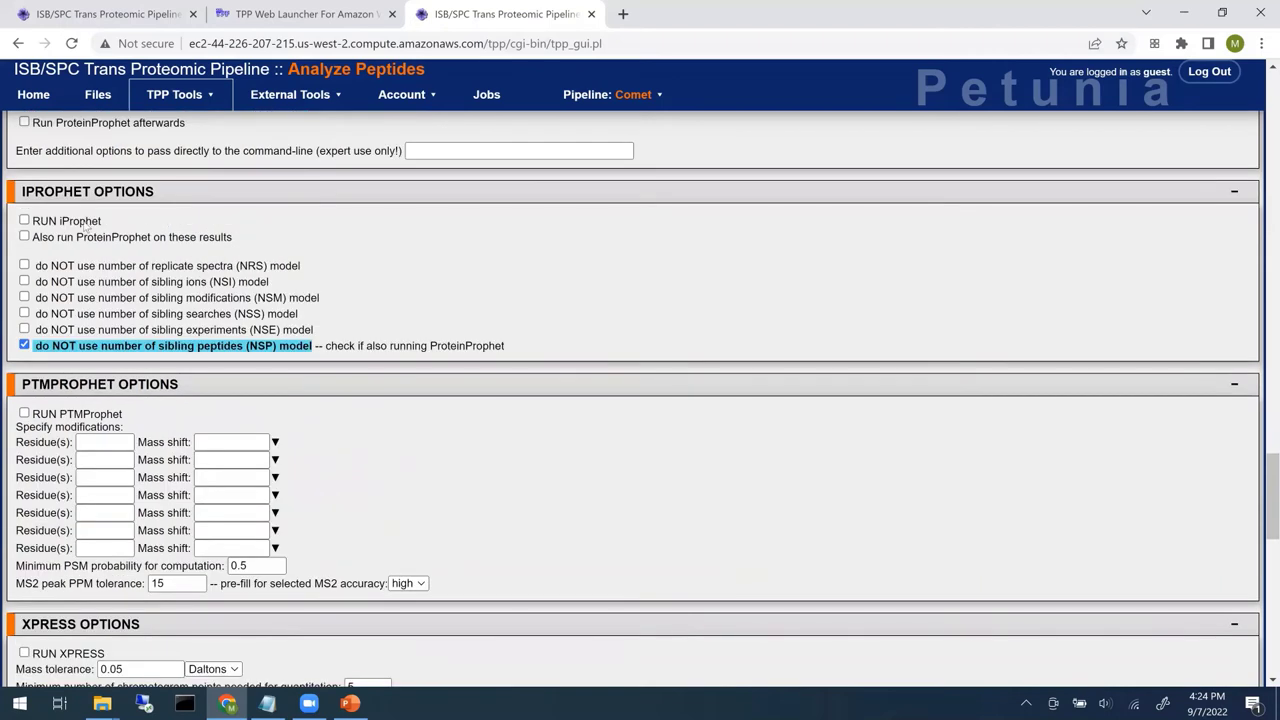
{"action": "left_click", "coordinate": [24, 221]}
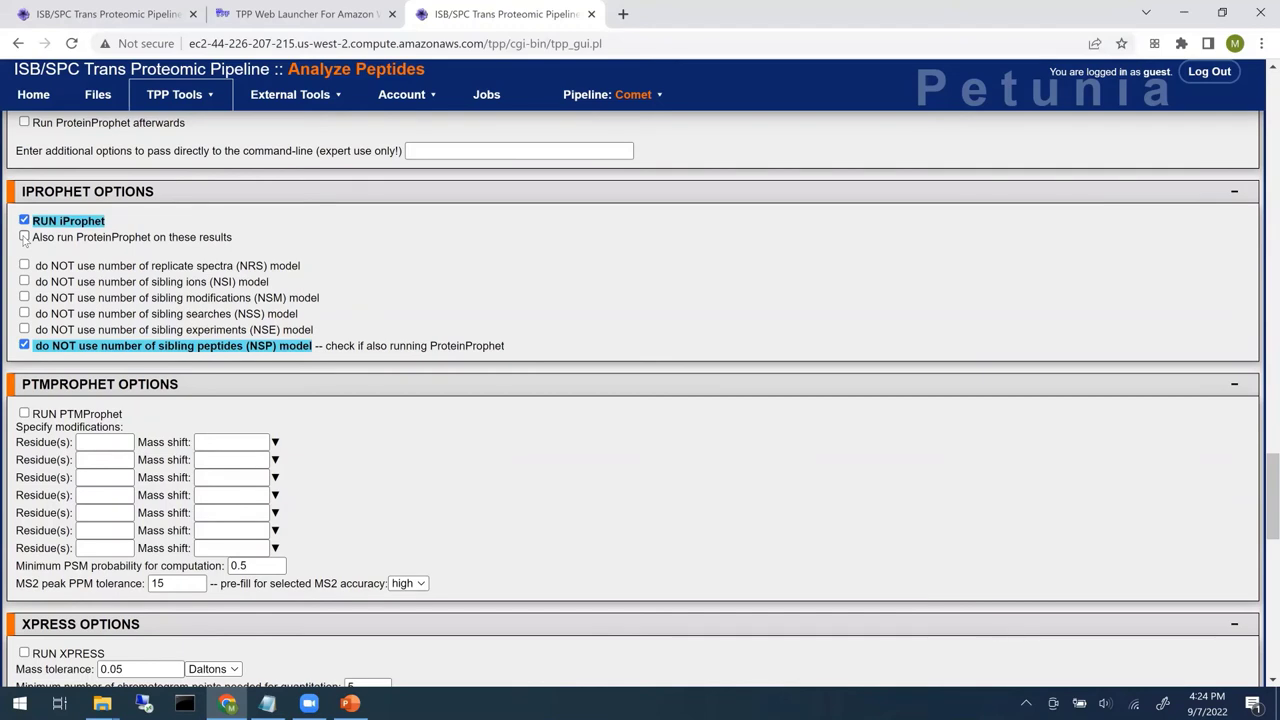
{"action": "left_click", "coordinate": [24, 237]}
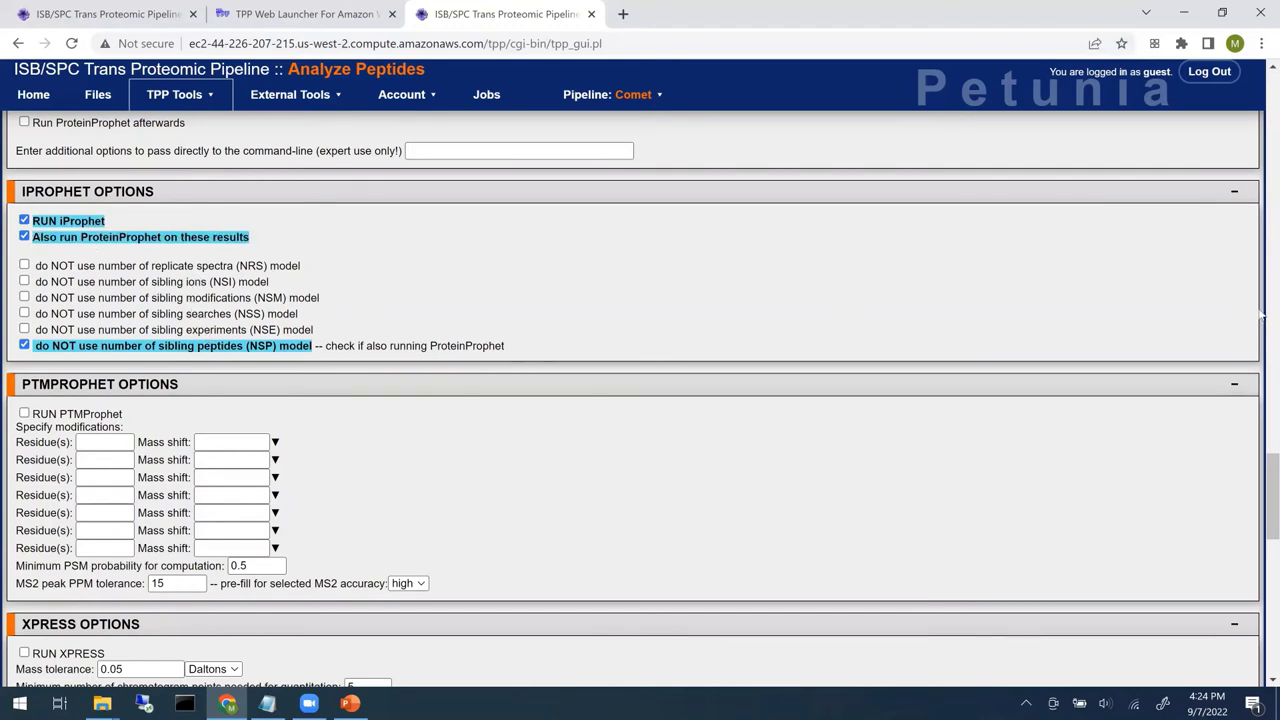
{"action": "scroll", "coordinate": [1262, 545], "scroll_direction": "down", "scroll_amount": 1}
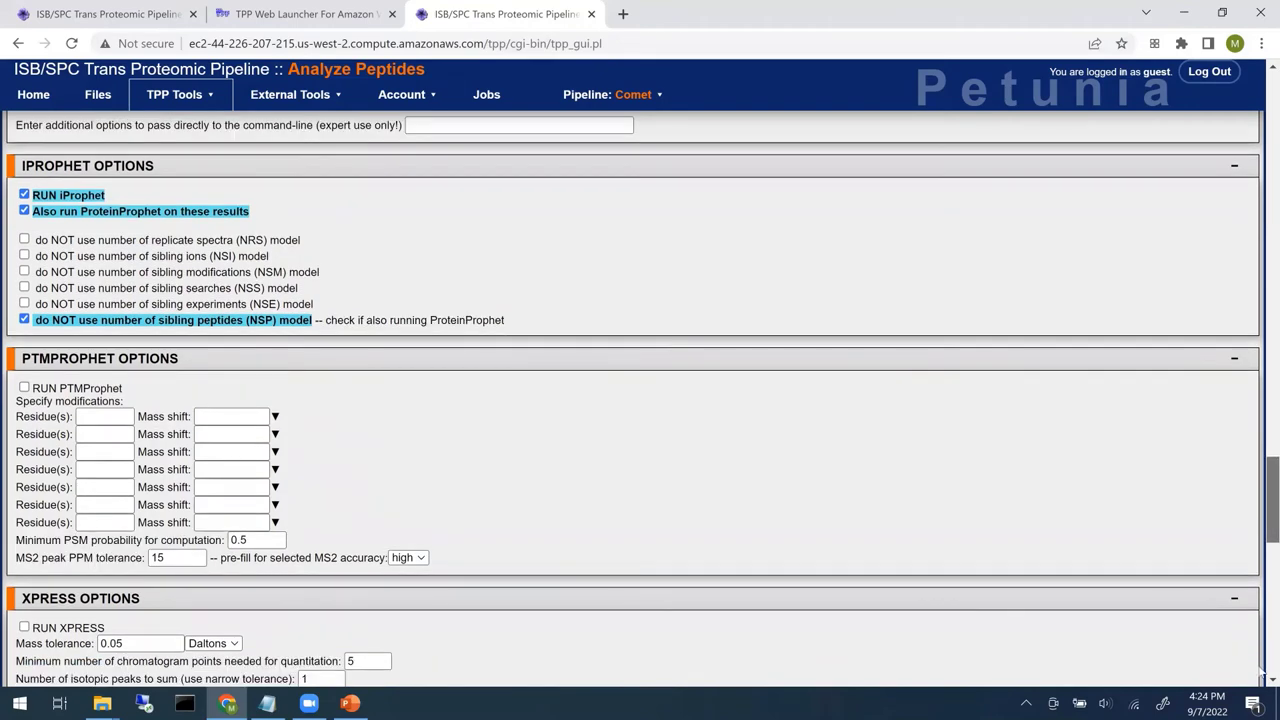
{"action": "scroll", "coordinate": [1258, 670], "scroll_direction": "down", "scroll_amount": 10}
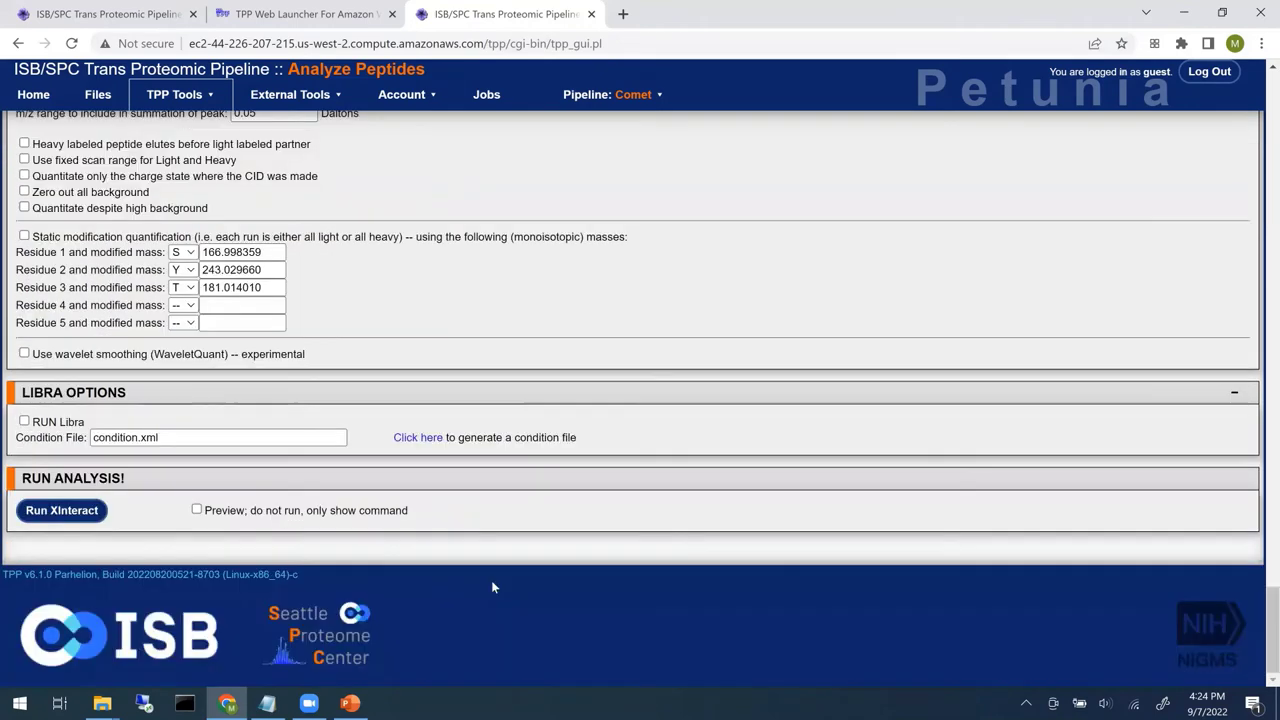
{"action": "left_click", "coordinate": [70, 515]}
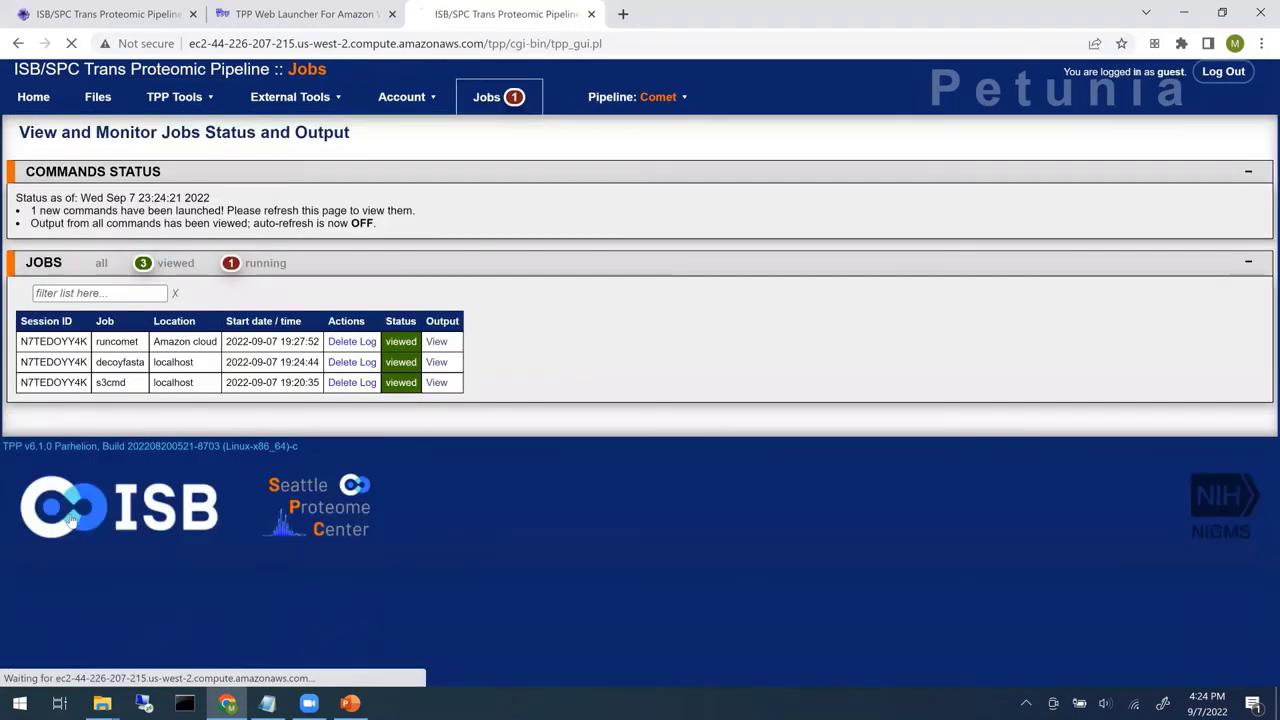
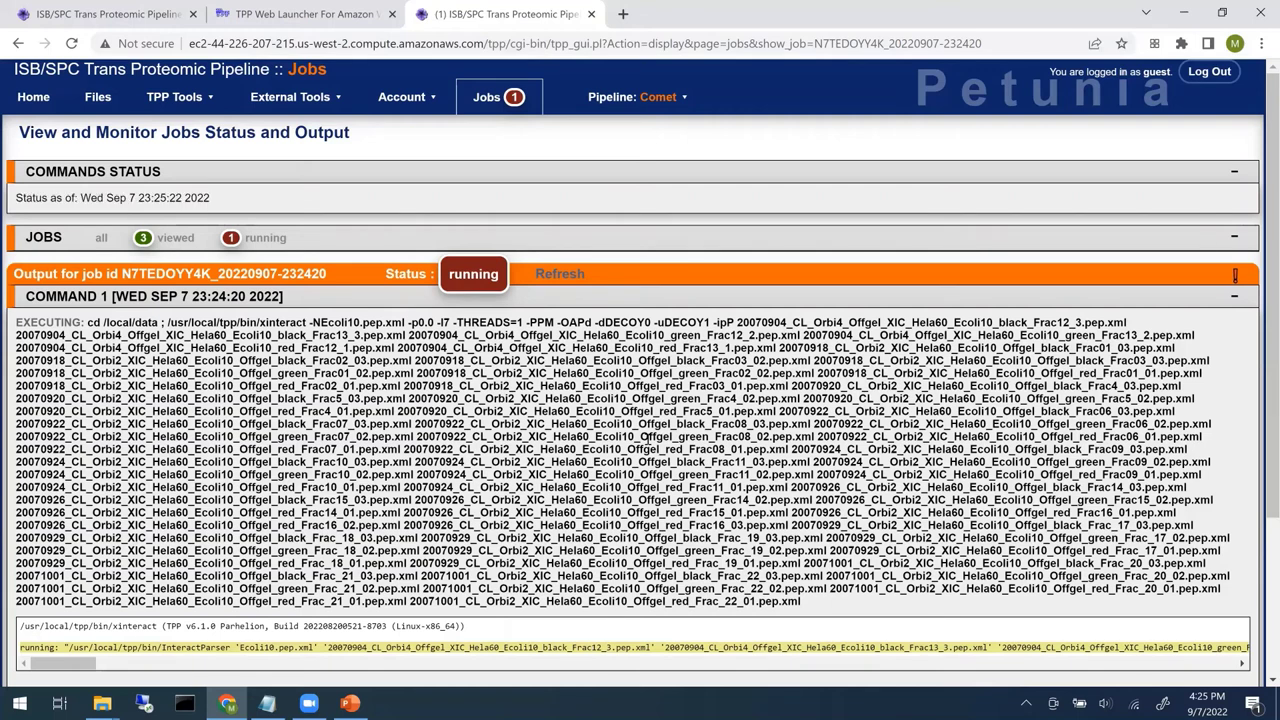
- Open tppms.org in a new tab and follow its Proteomics Clin Appl 2015 citation link
{"action": "left_click", "coordinate": [623, 14]}
{"action": "type", "text": "tpp"}
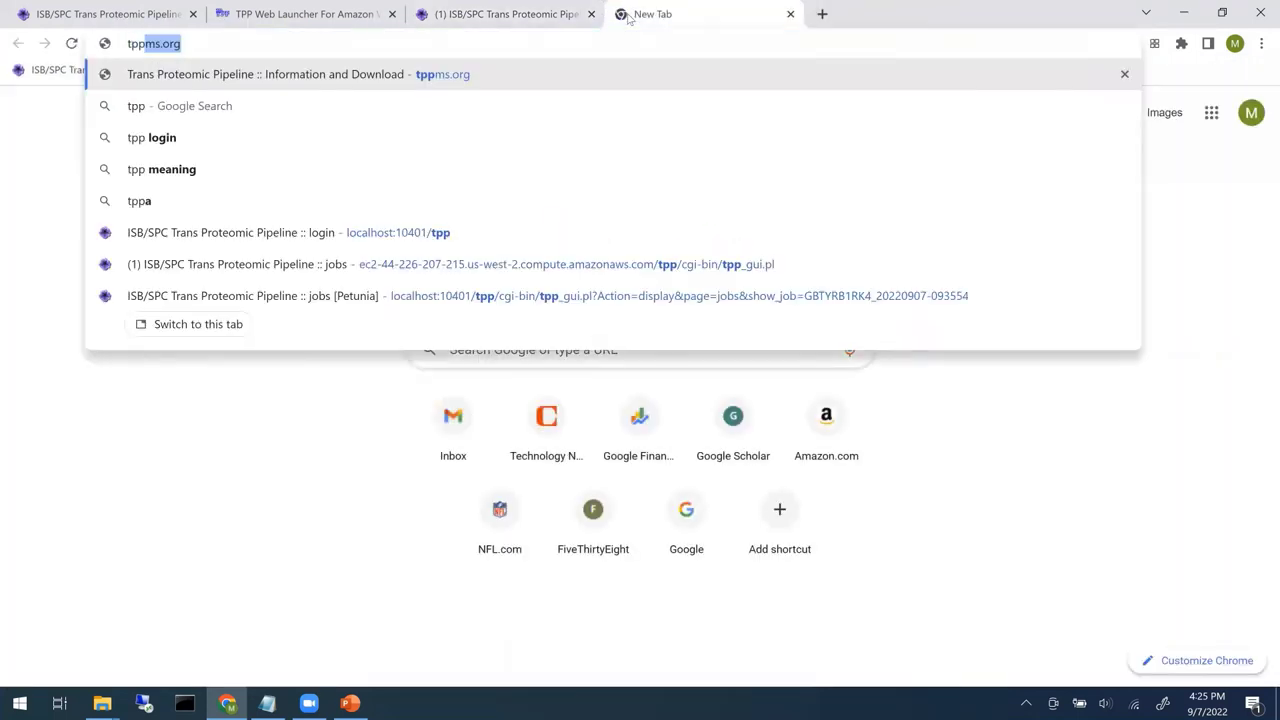
{"action": "key", "text": "Return"}
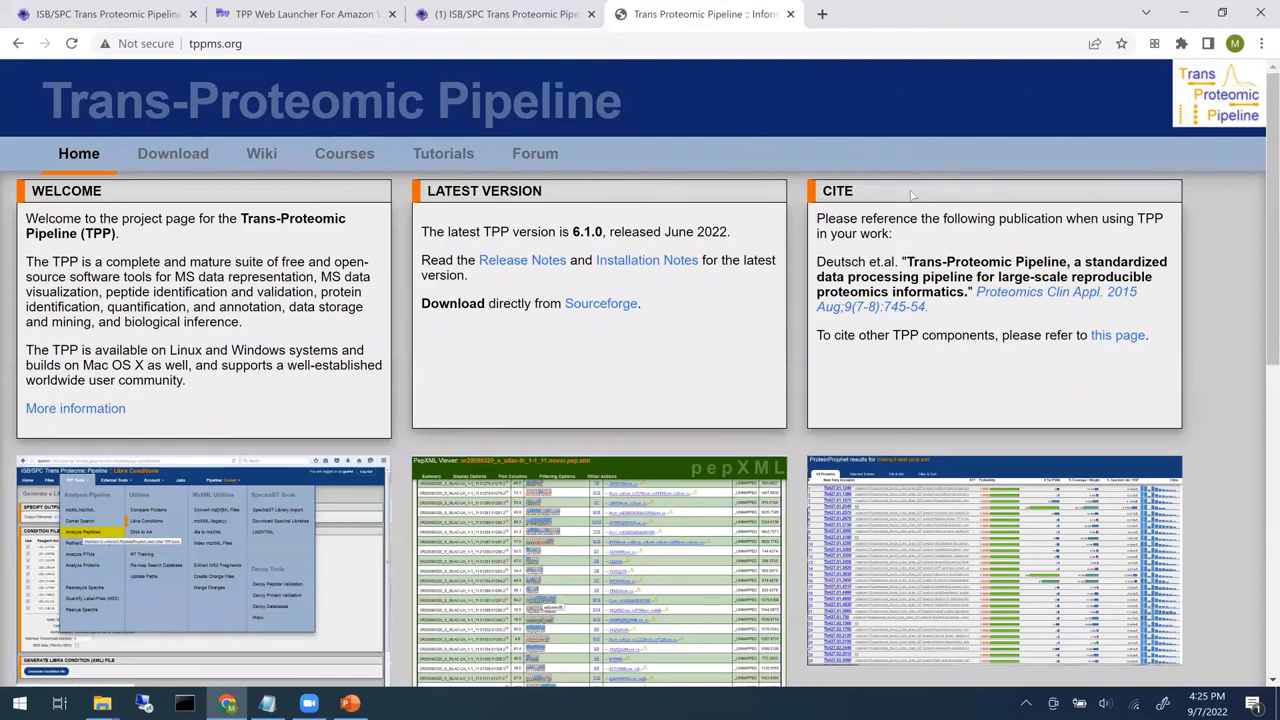
{"action": "left_click", "coordinate": [1046, 300]}
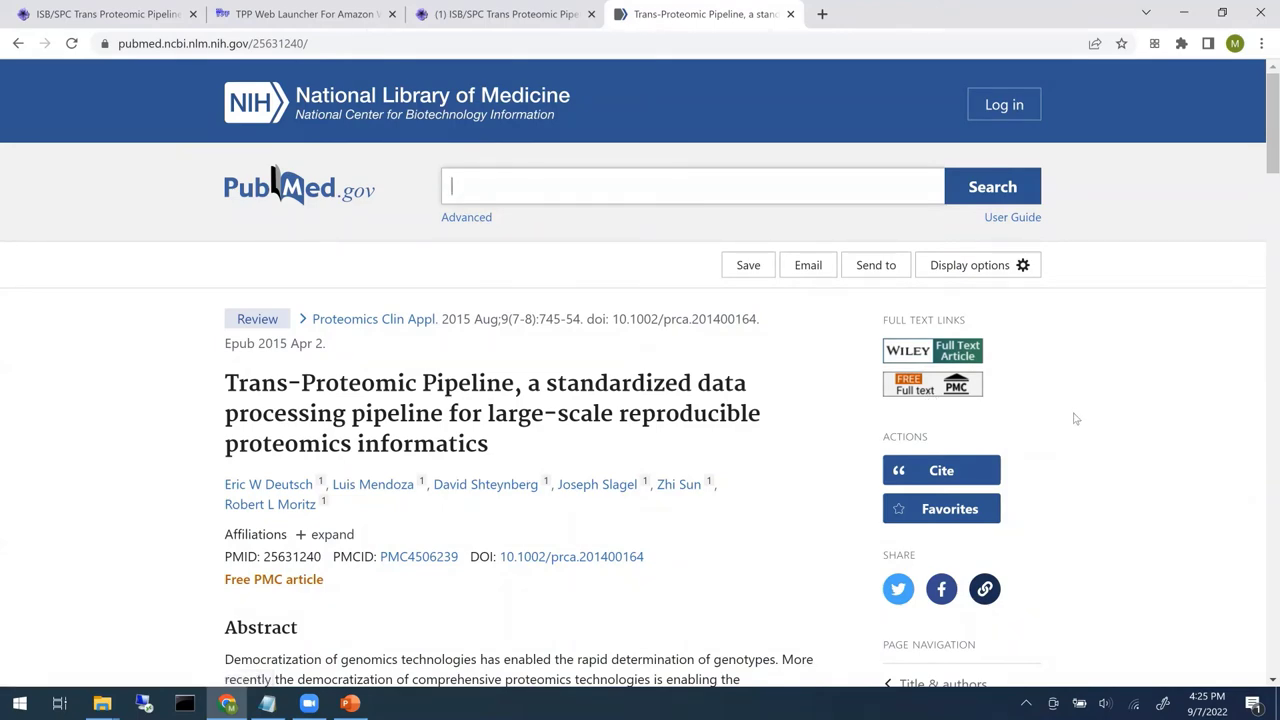
- Scroll through the PubMed abstract of the TPP paper
{"action": "scroll", "coordinate": [1075, 419], "scroll_direction": "down", "scroll_amount": 2}
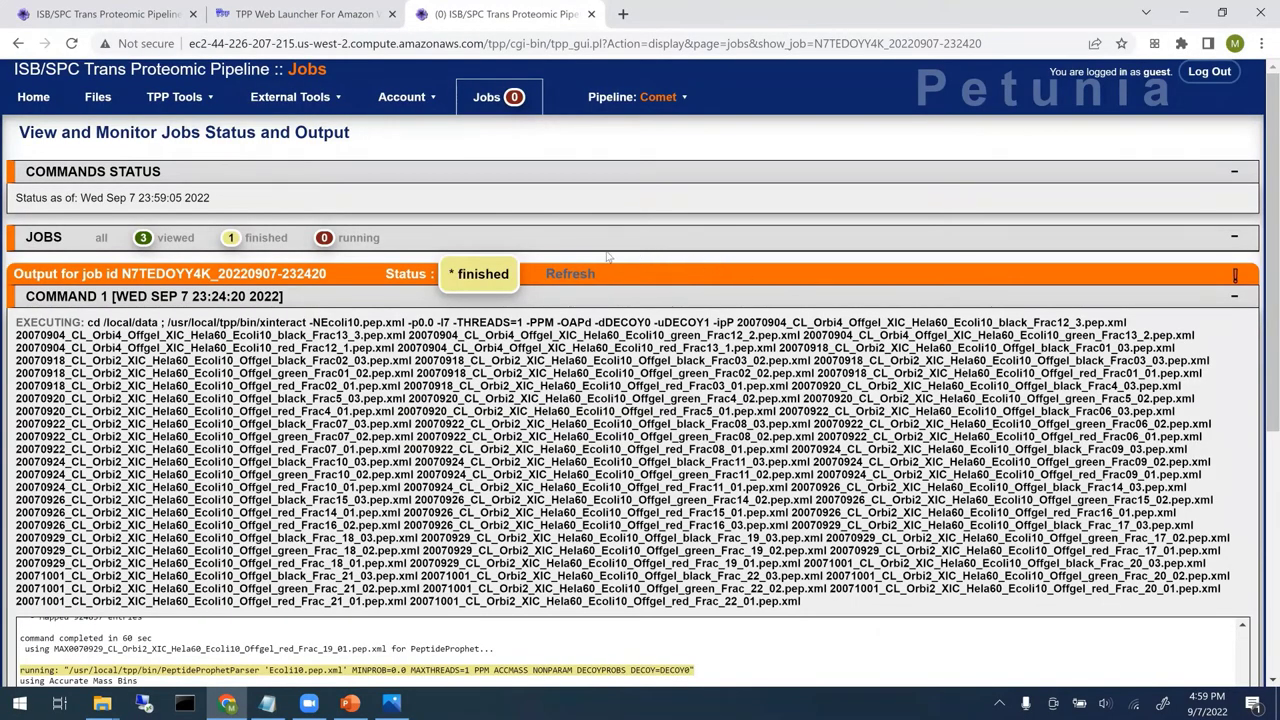
- Refresh the Ecoli10 job so it lists Ecoli10.pep.xml, ipro.pep.xml and ipro.prot.xml outputs
{"action": "left_click", "coordinate": [568, 274]}
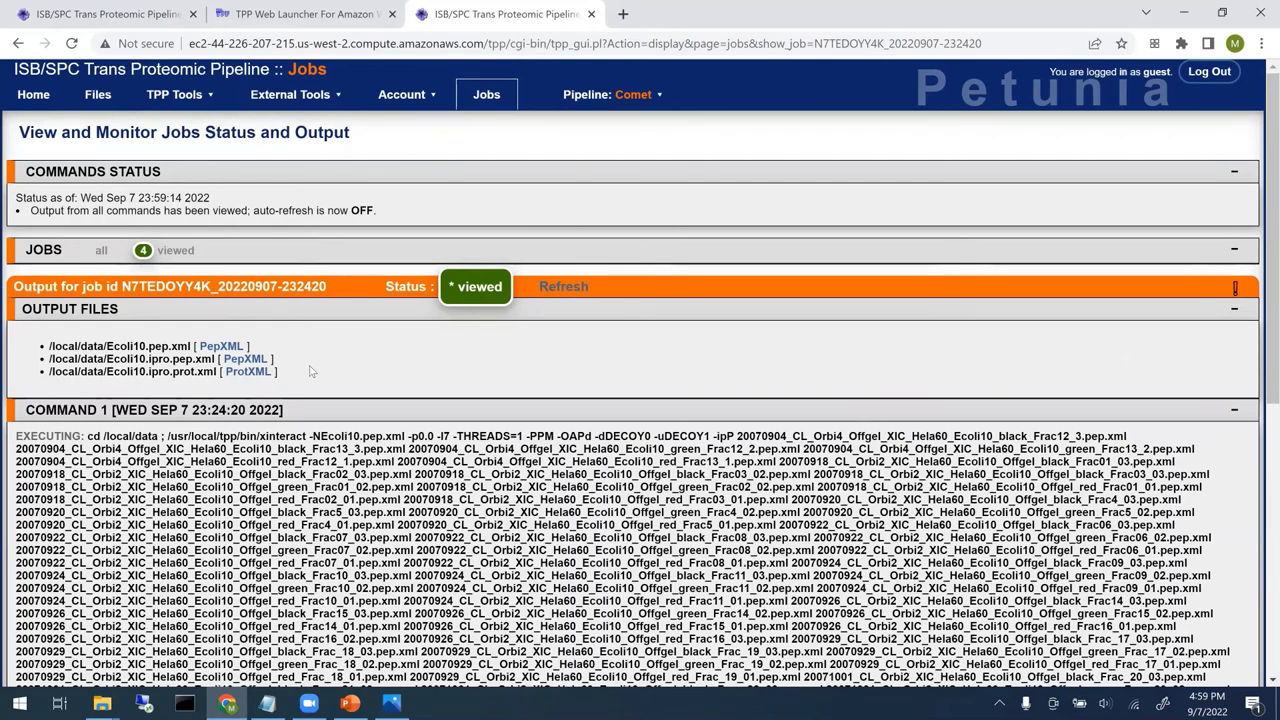
{"action": "left_click", "coordinate": [202, 105]}
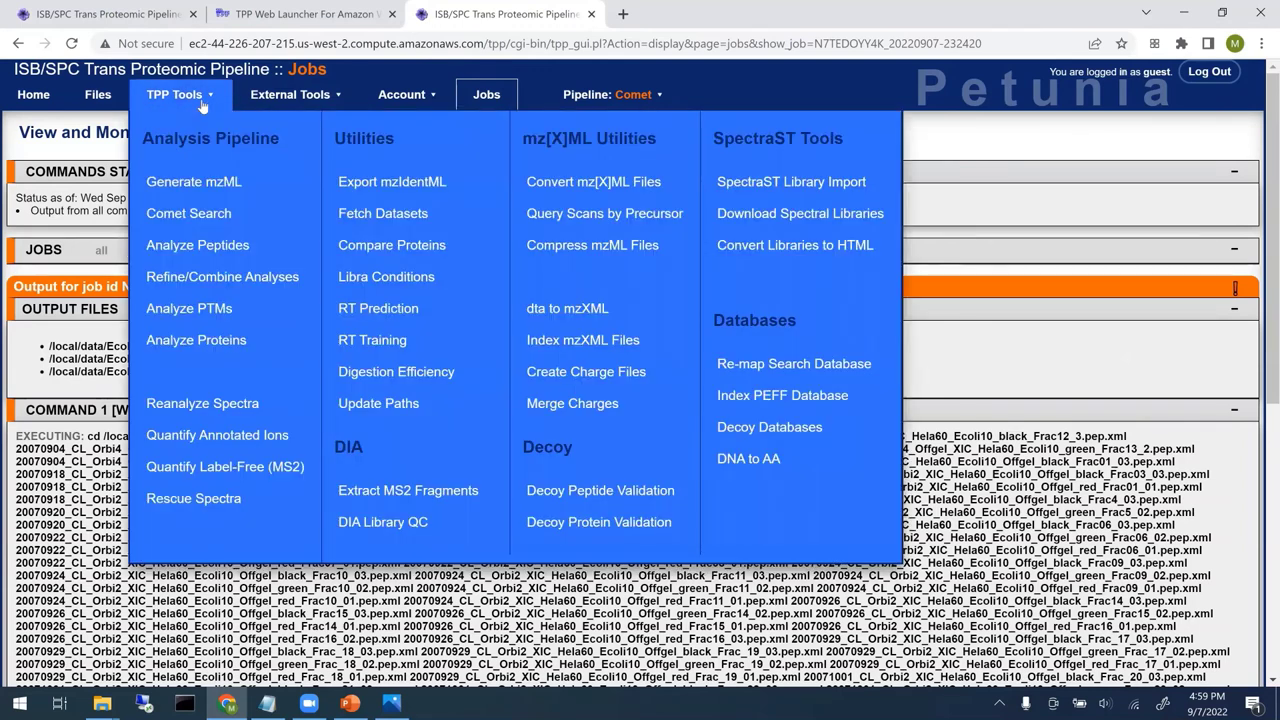
- On the PeptideProphet/xinteract page, replace the Ecoli10 inputs with all Ecoli30 pepXML files
{"action": "left_click", "coordinate": [205, 247]}
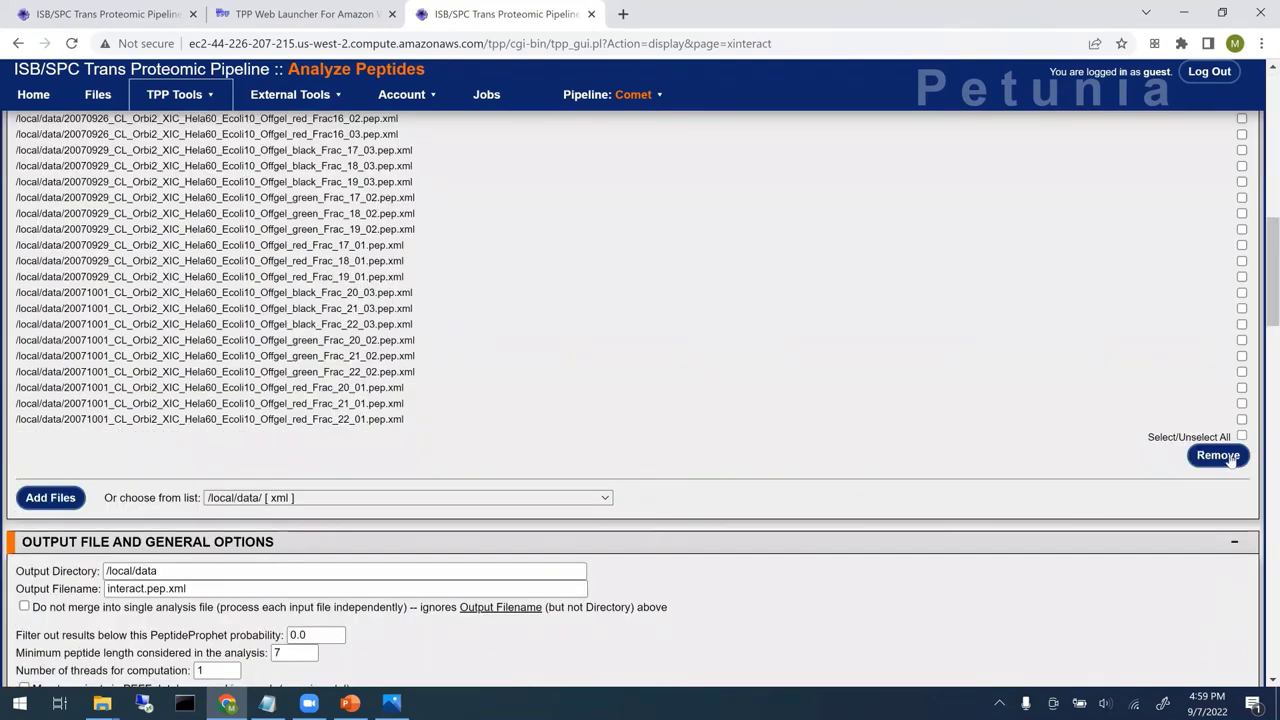
{"action": "left_click", "coordinate": [1221, 455]}
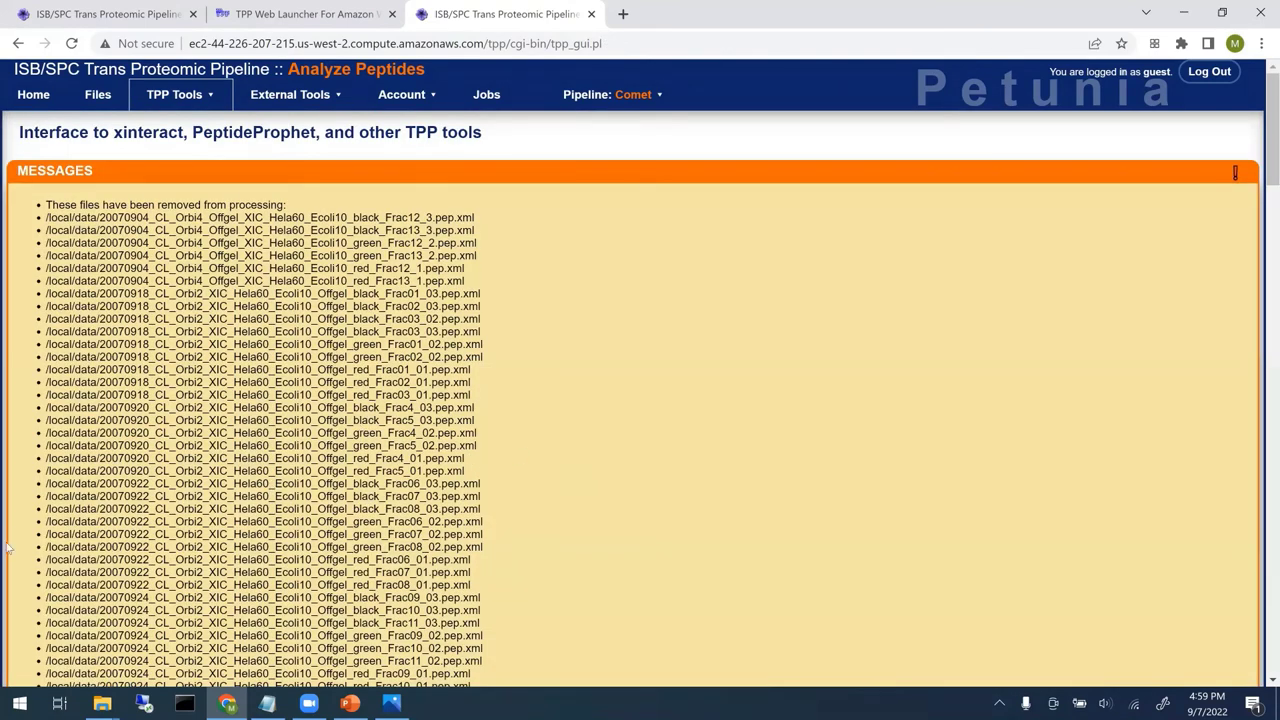
{"action": "left_click", "coordinate": [213, 250]}
{"action": "type", "text": "E"}
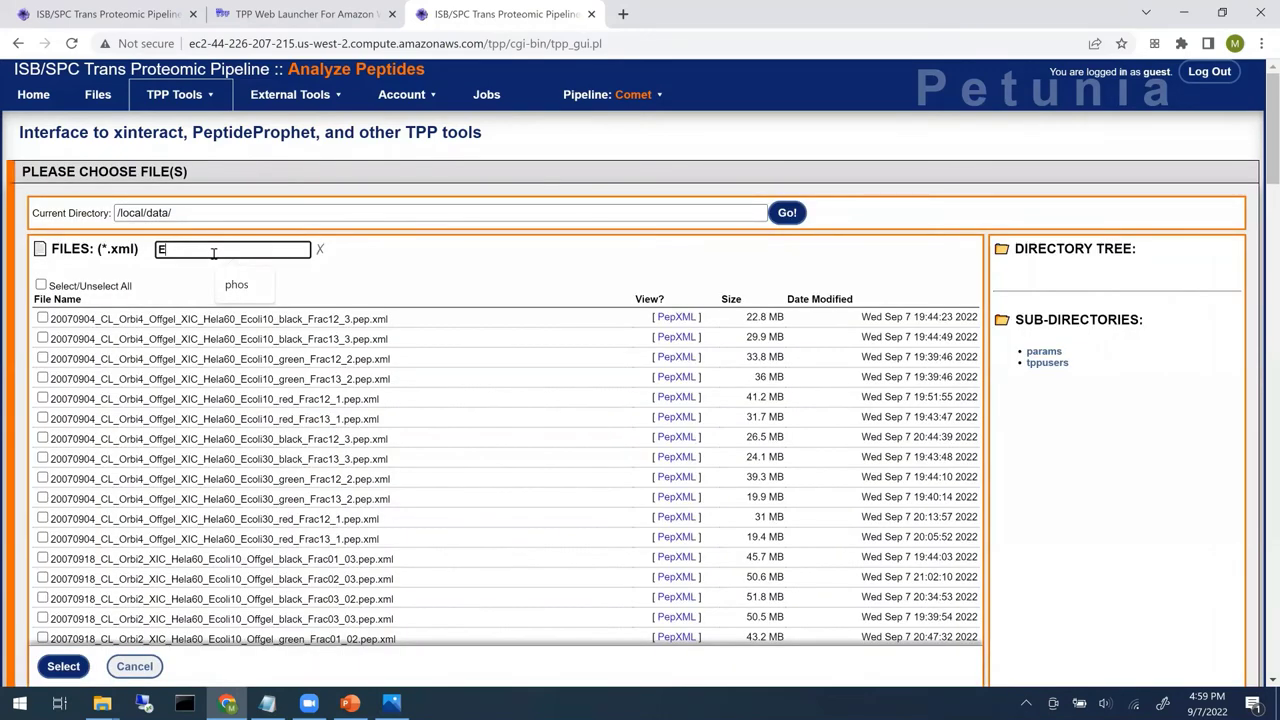
{"action": "type", "text": "coli30"}
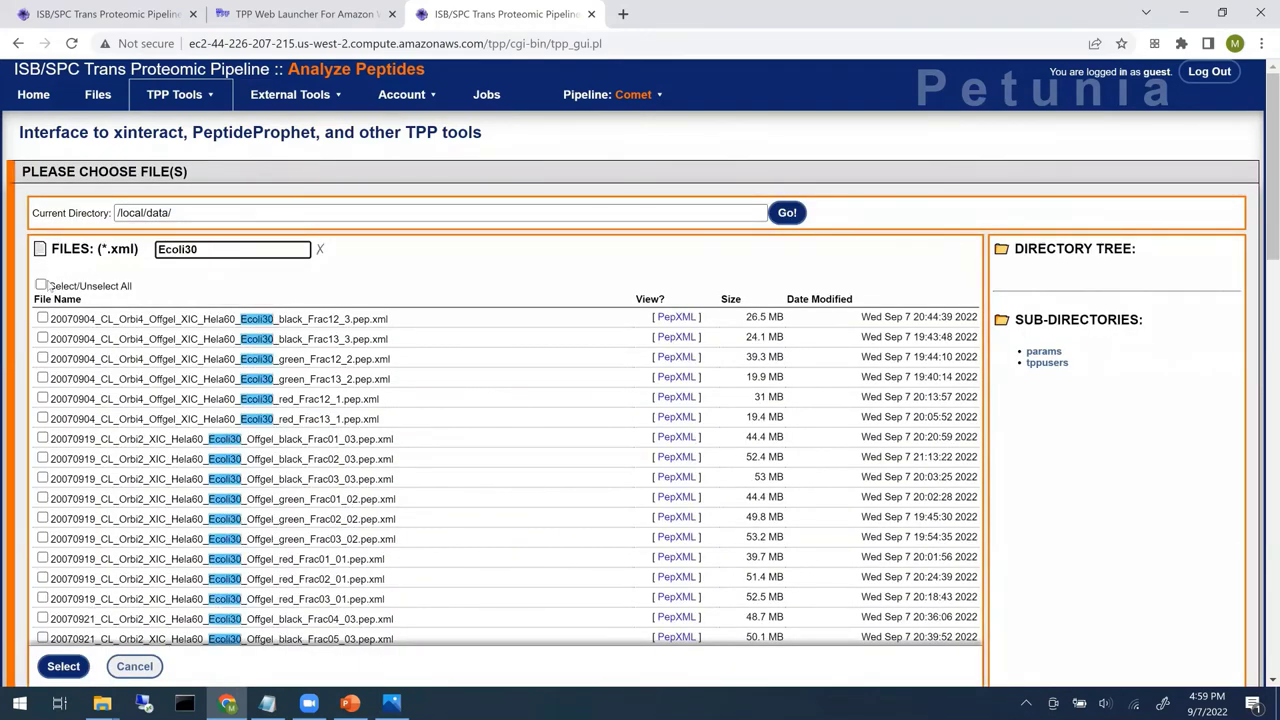
{"action": "left_click", "coordinate": [60, 667]}
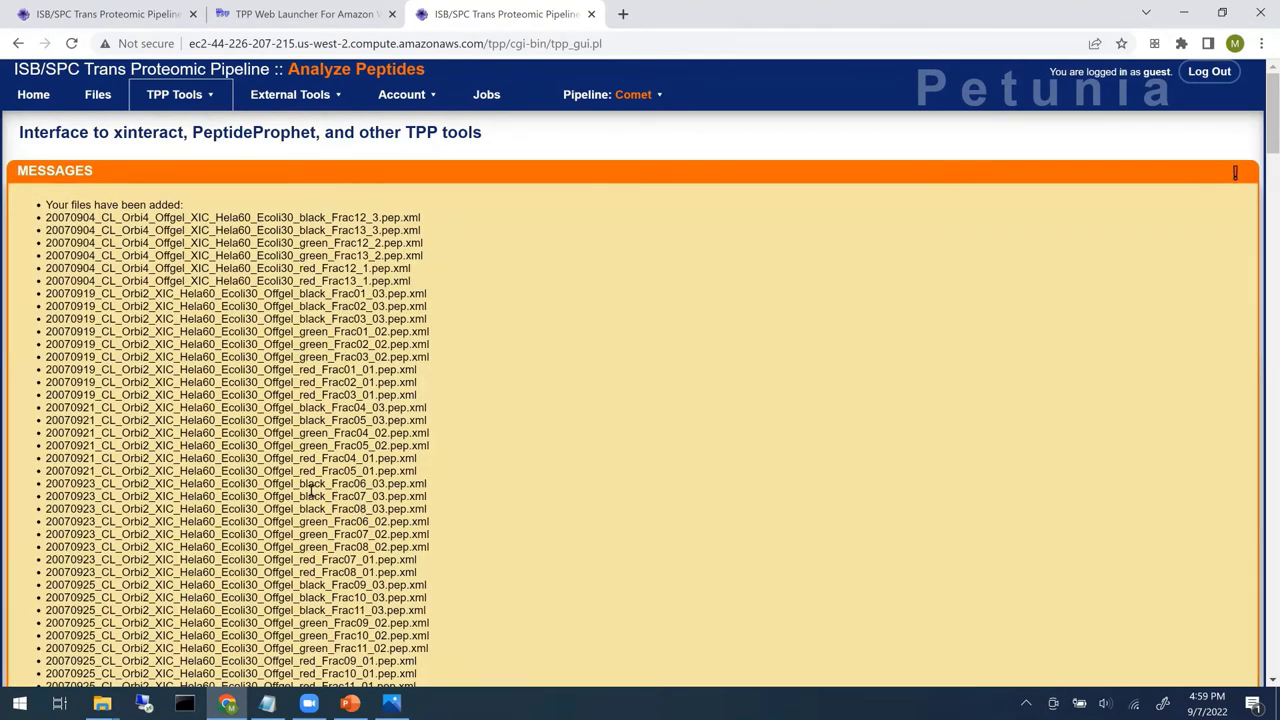
- Name the xinteract output file Ecoli30.pep.xml
{"action": "scroll", "coordinate": [258, 456], "scroll_direction": "down", "scroll_amount": 20}
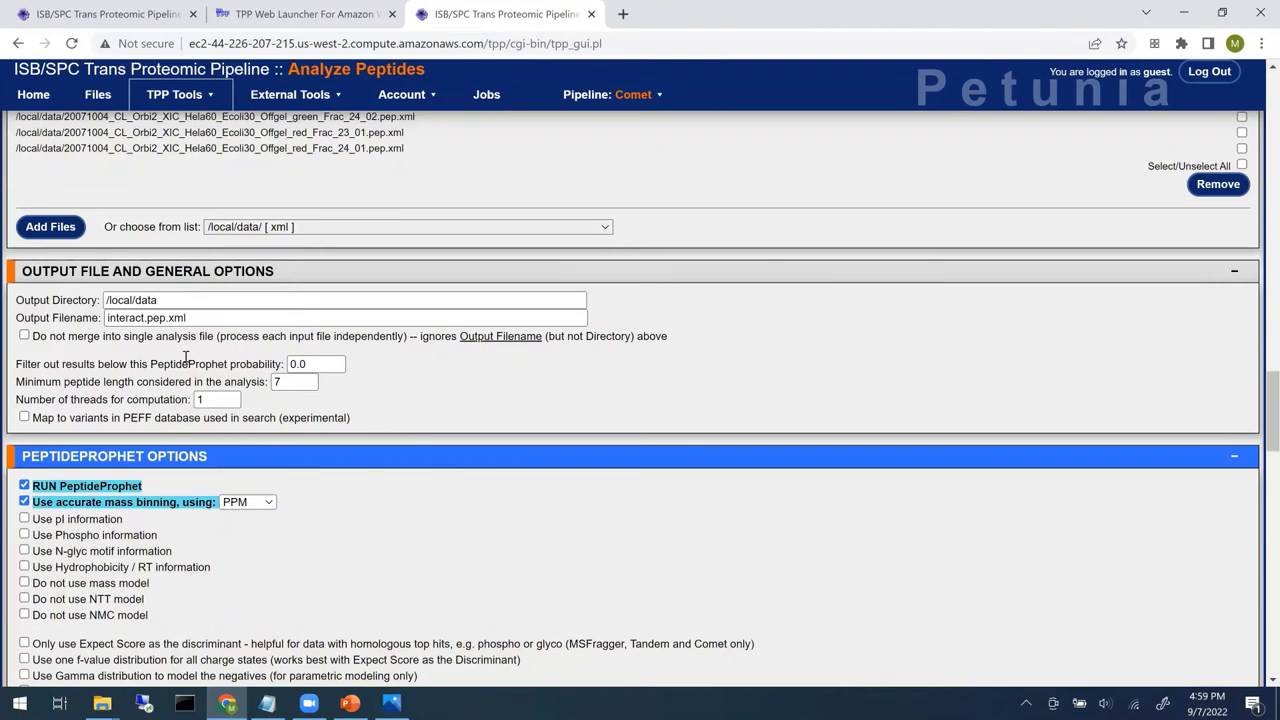
{"action": "double_click", "coordinate": [129, 317]}
{"action": "type", "text": "Ecoli"}
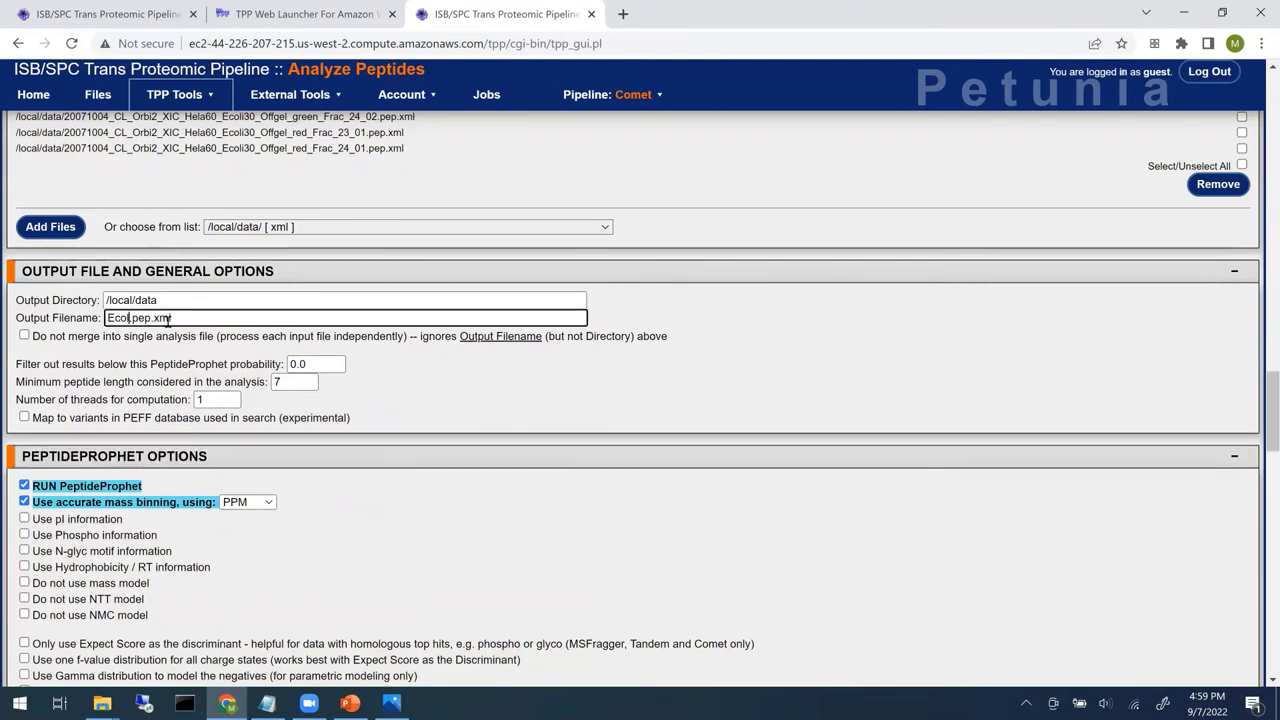
{"action": "type", "text": "30"}
{"action": "scroll", "coordinate": [390, 395], "scroll_direction": "down", "scroll_amount": 3}
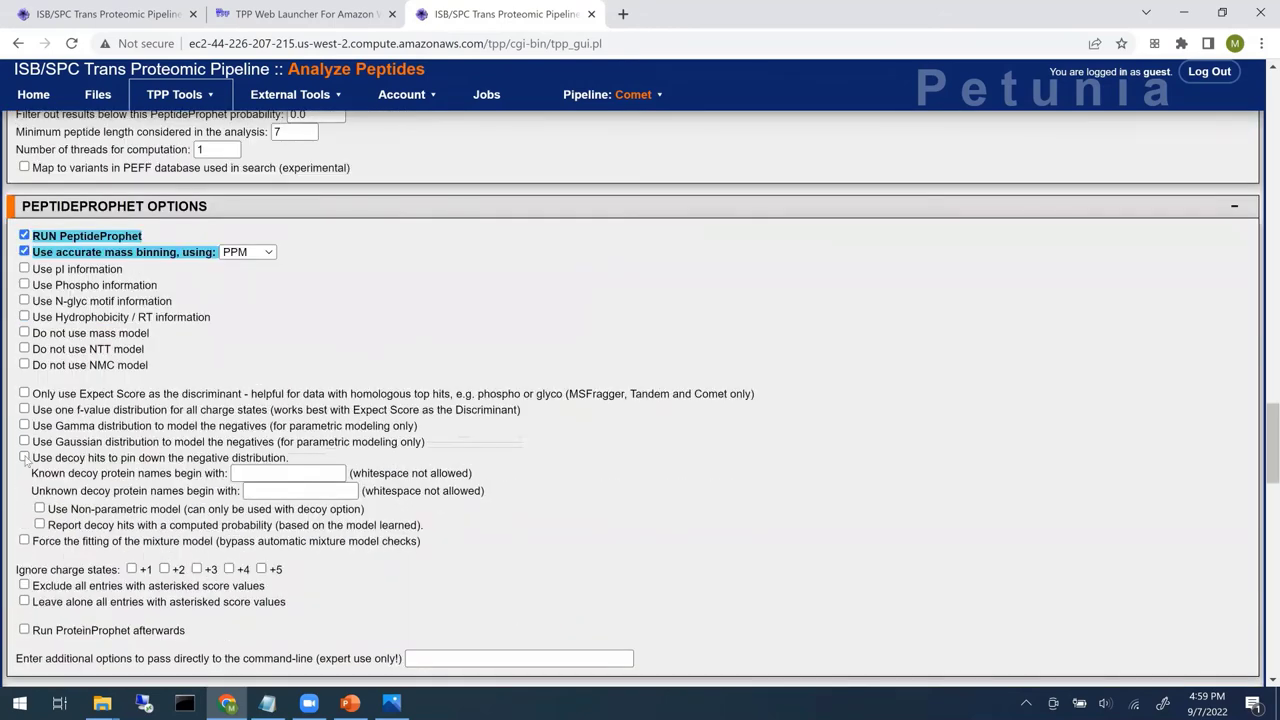
- Use decoy hits with DECOY0/DECOY1 prefixes, the non-parametric model, and report decoy hits
{"action": "left_click", "coordinate": [24, 457]}
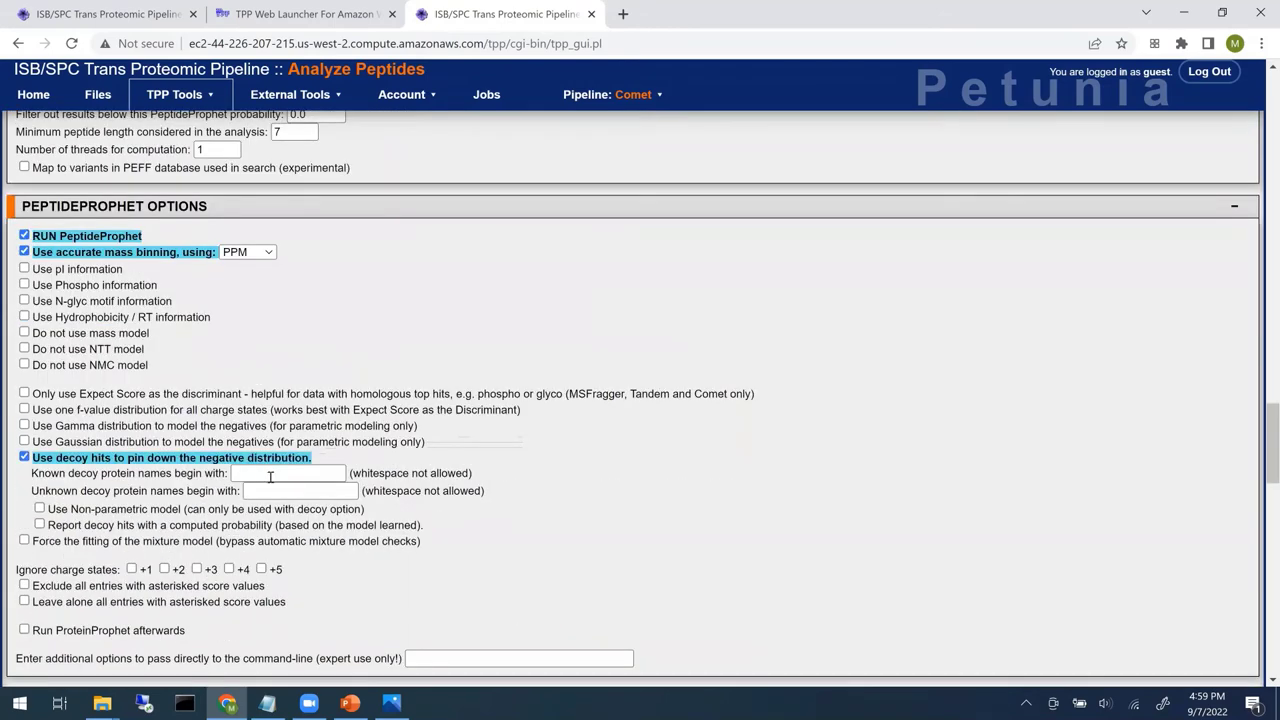
{"action": "left_click", "coordinate": [262, 473]}
{"action": "left_click", "coordinate": [300, 537]}
{"action": "left_click", "coordinate": [300, 491]}
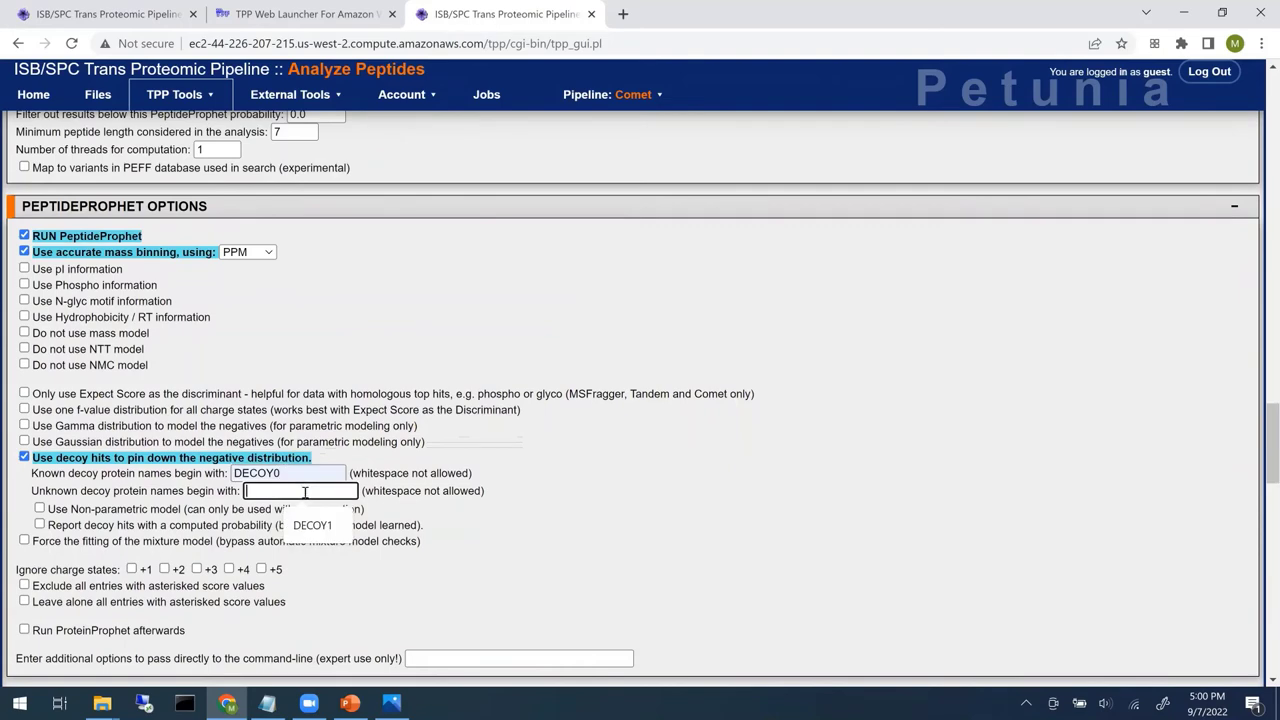
{"action": "left_click", "coordinate": [312, 526]}
{"action": "left_click", "coordinate": [118, 509]}
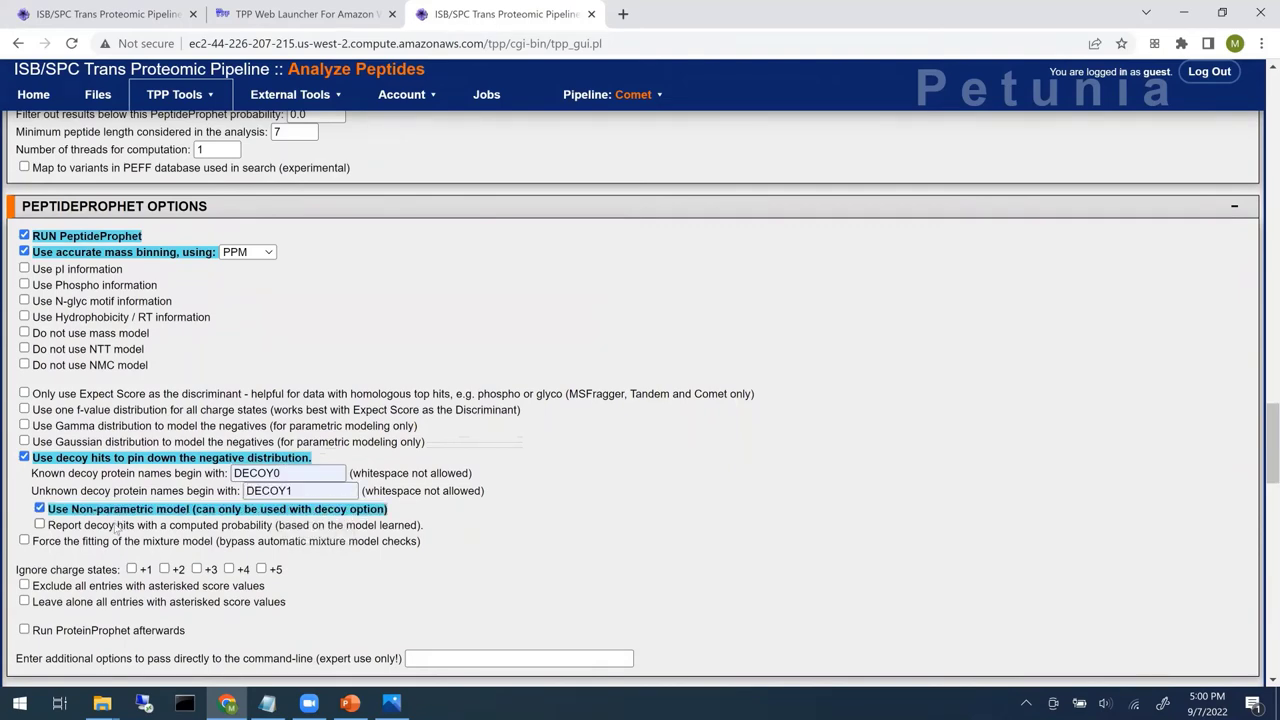
{"action": "left_click", "coordinate": [120, 525]}
- Enable iProphet and ProteinProphet, then launch the xinteract run
{"action": "scroll", "coordinate": [545, 563], "scroll_direction": "down", "scroll_amount": 3}
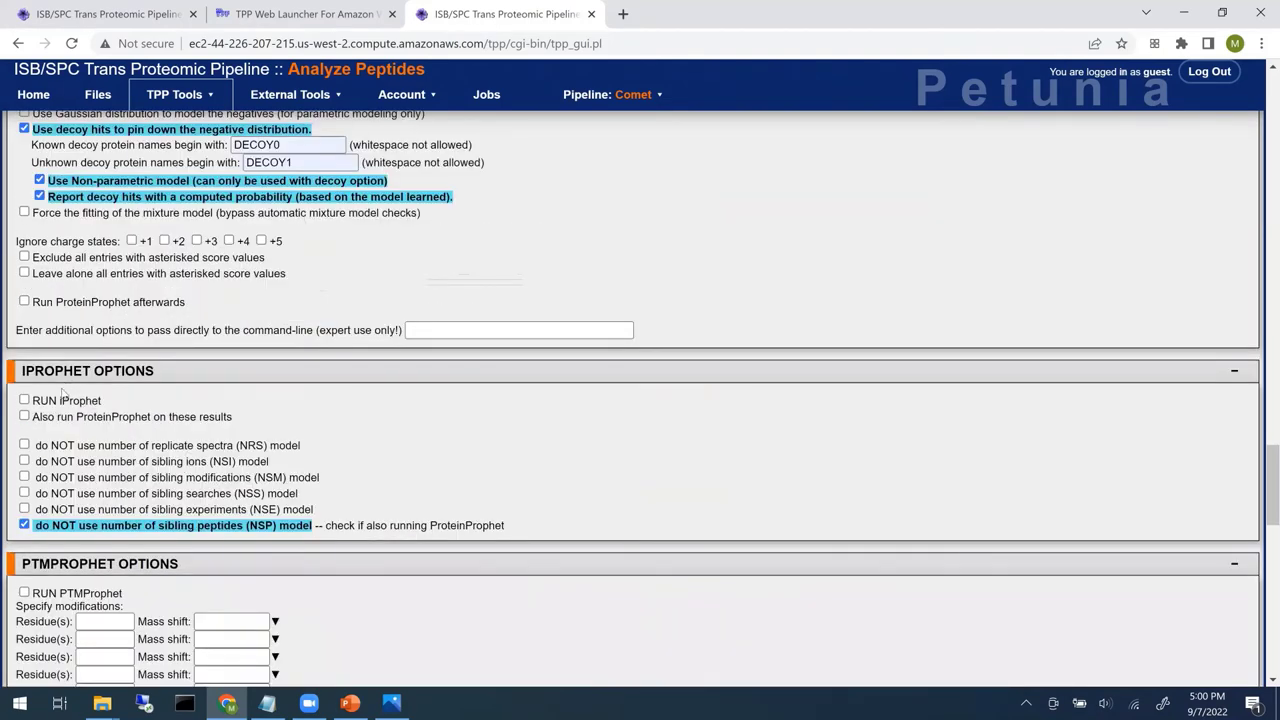
{"action": "left_click", "coordinate": [65, 399]}
{"action": "left_click", "coordinate": [78, 416]}
{"action": "scroll", "coordinate": [1262, 377], "scroll_direction": "down", "scroll_amount": 1}
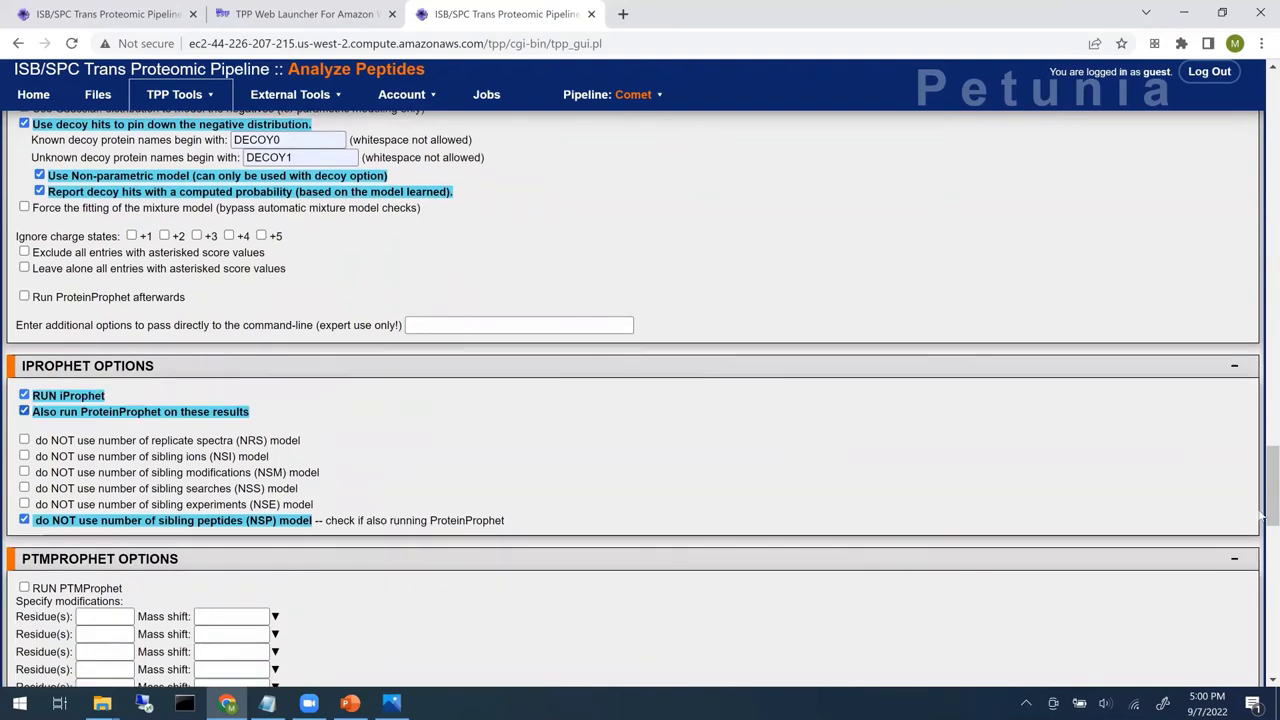
{"action": "scroll", "coordinate": [132, 565], "scroll_direction": "down", "scroll_amount": 10}
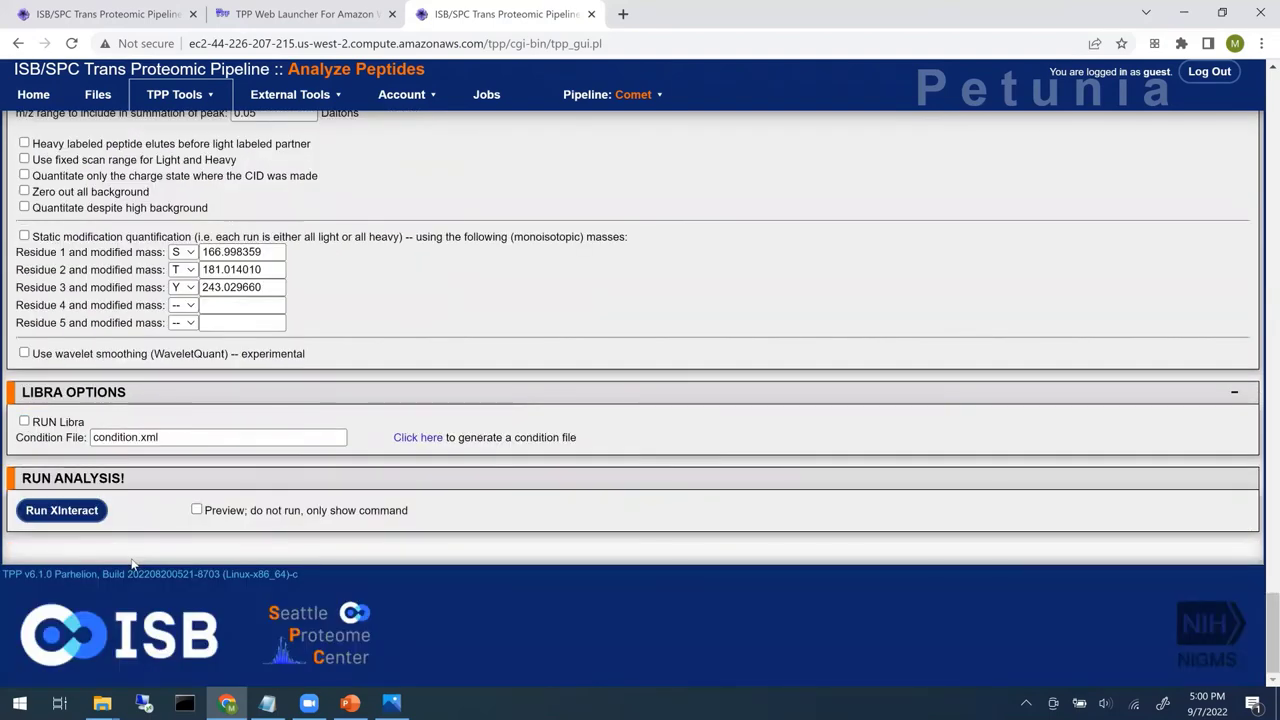
{"action": "left_click", "coordinate": [80, 512]}
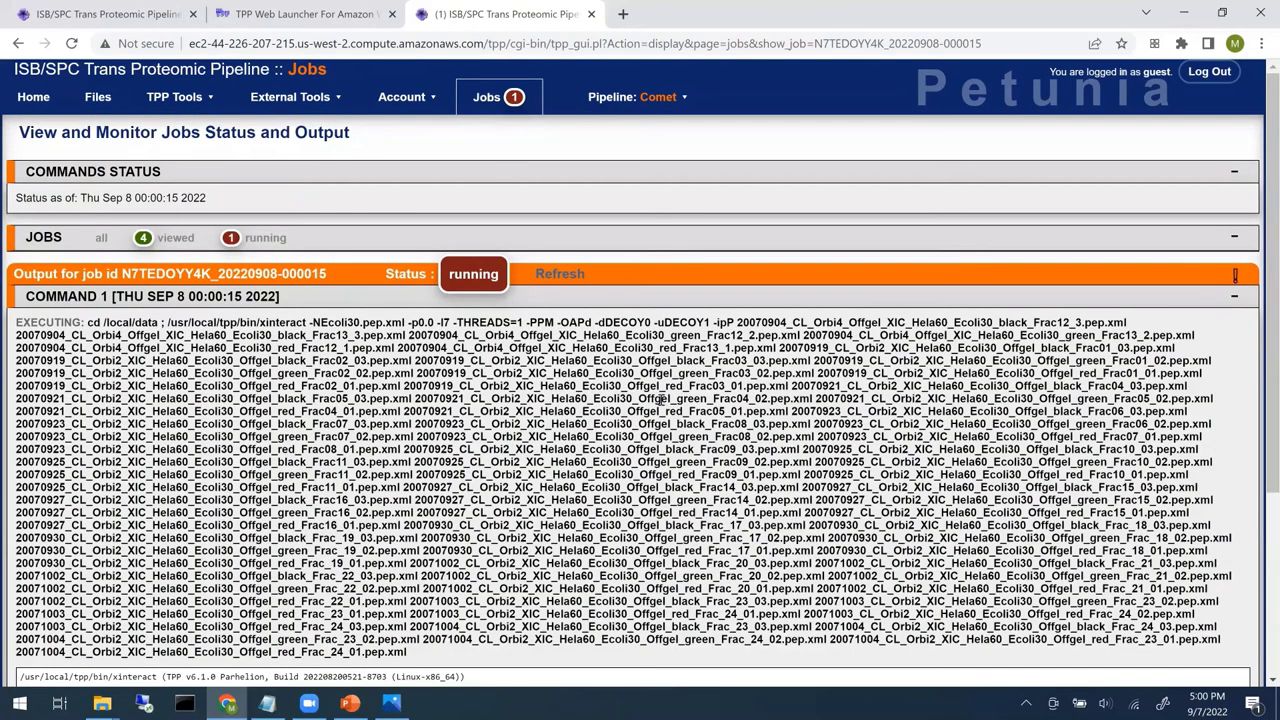
- Filter the jobs table to viewed jobs and show the Ecoli10 xinteract job's output files
{"action": "left_click", "coordinate": [177, 245]}
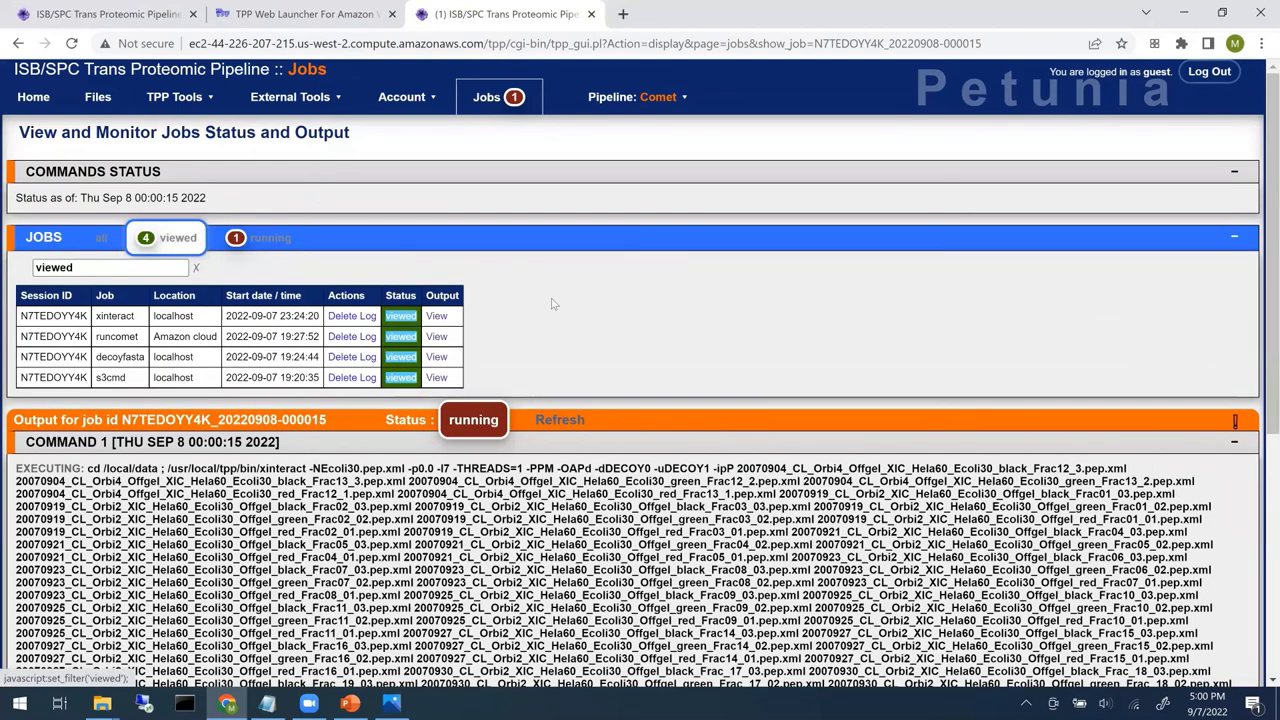
{"action": "left_click", "coordinate": [175, 246]}
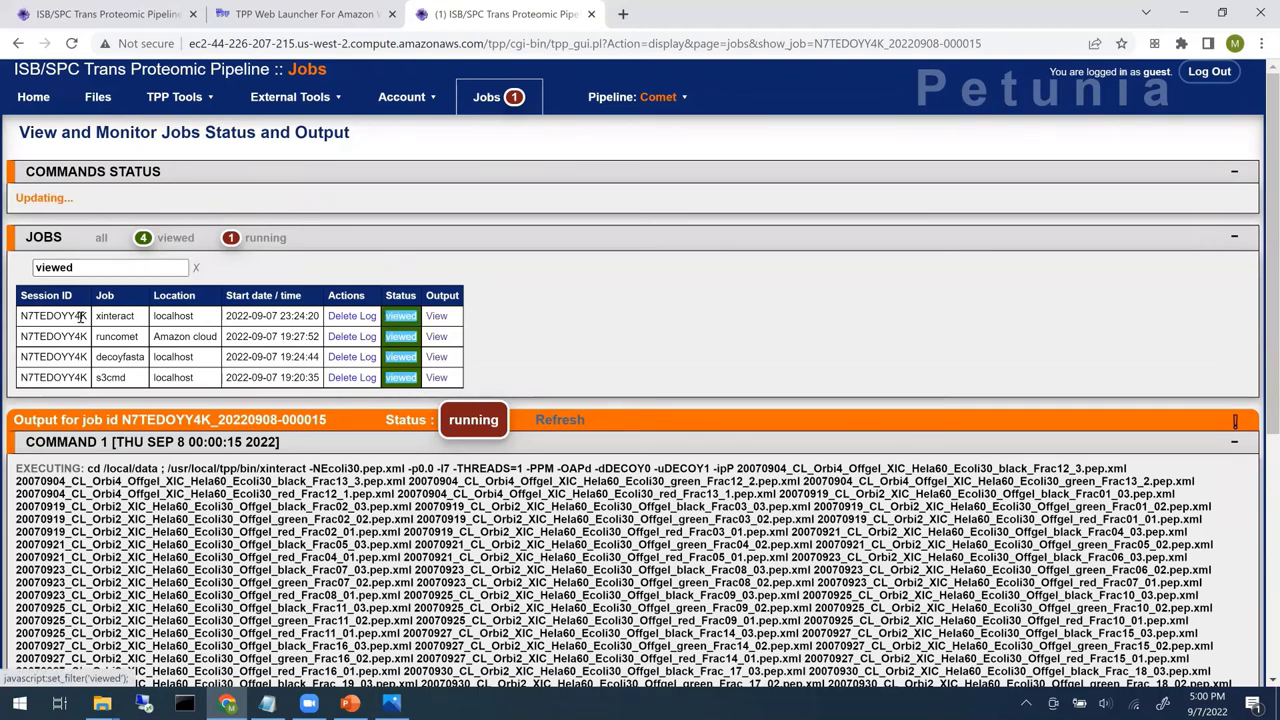
{"action": "left_click", "coordinate": [437, 316]}
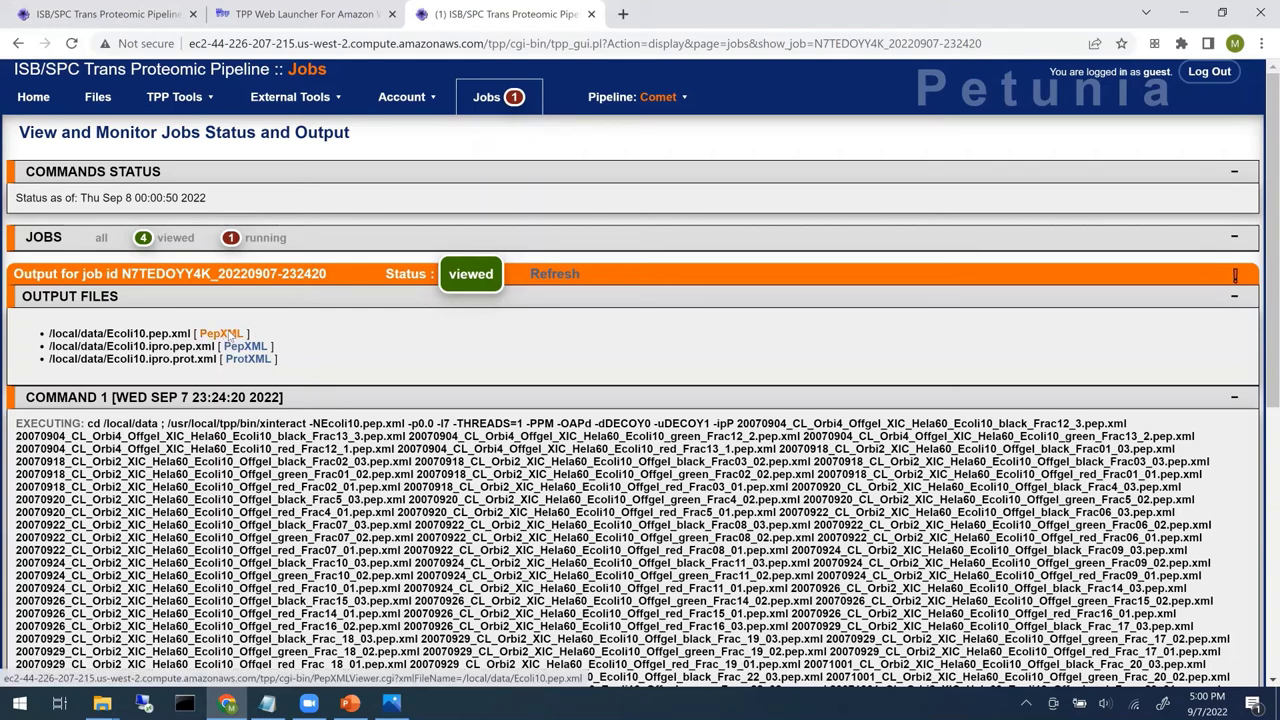
- Open the Ecoli10.pep.xml results in the PepXML Viewer and scroll through them
{"action": "left_click", "coordinate": [222, 333]}
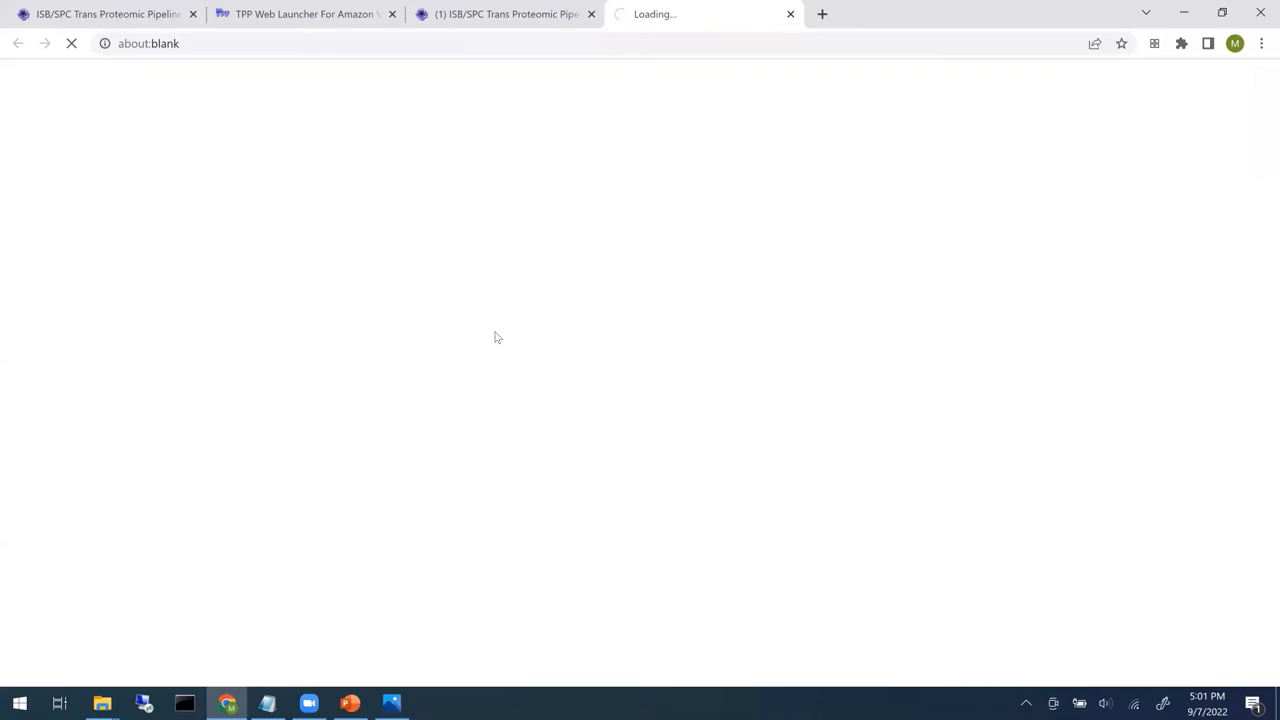
{"action": "scroll", "coordinate": [1245, 160], "scroll_direction": "up", "scroll_amount": 2}
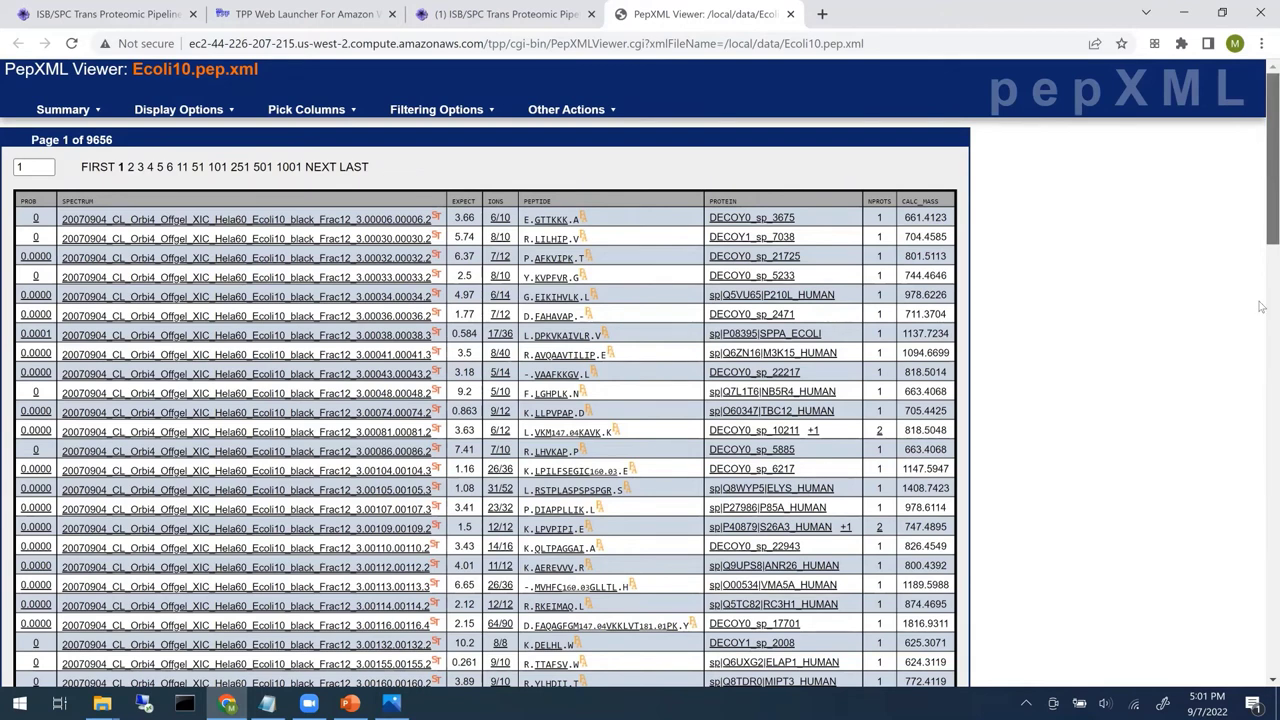
{"action": "scroll", "coordinate": [1262, 127], "scroll_direction": "down", "scroll_amount": 4}
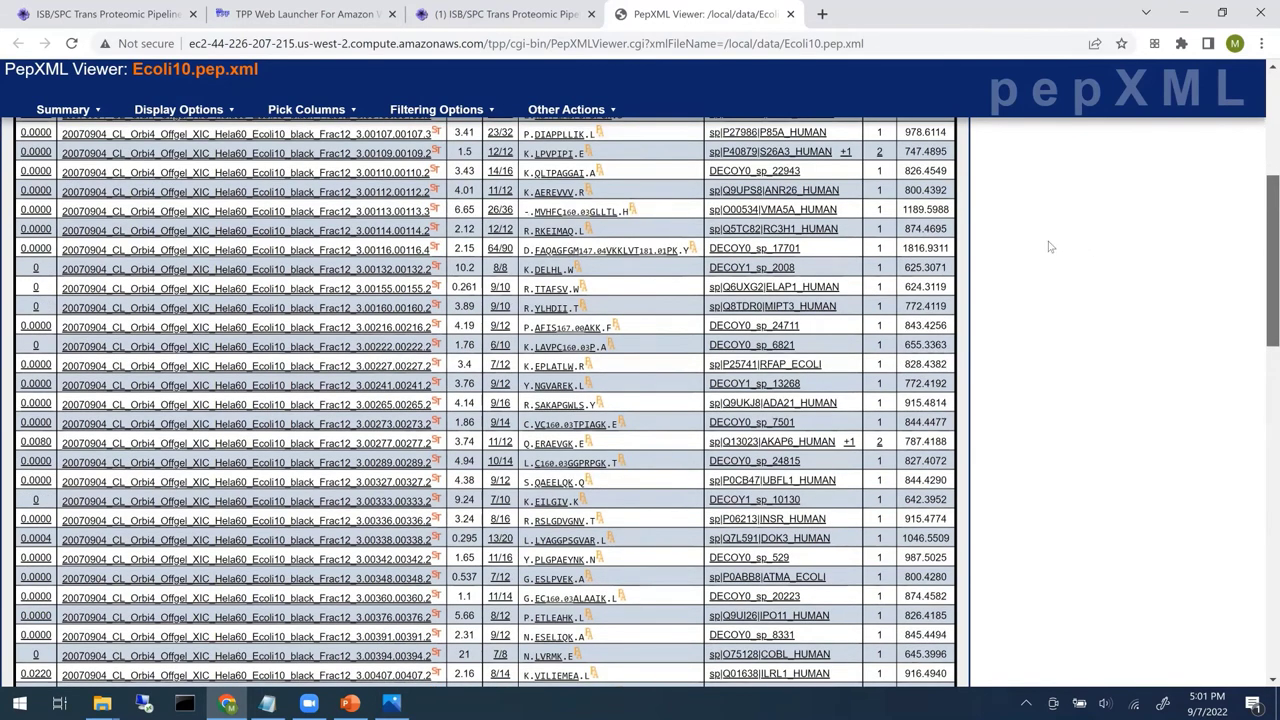
{"action": "scroll", "coordinate": [83, 121], "scroll_direction": "up", "scroll_amount": 4}
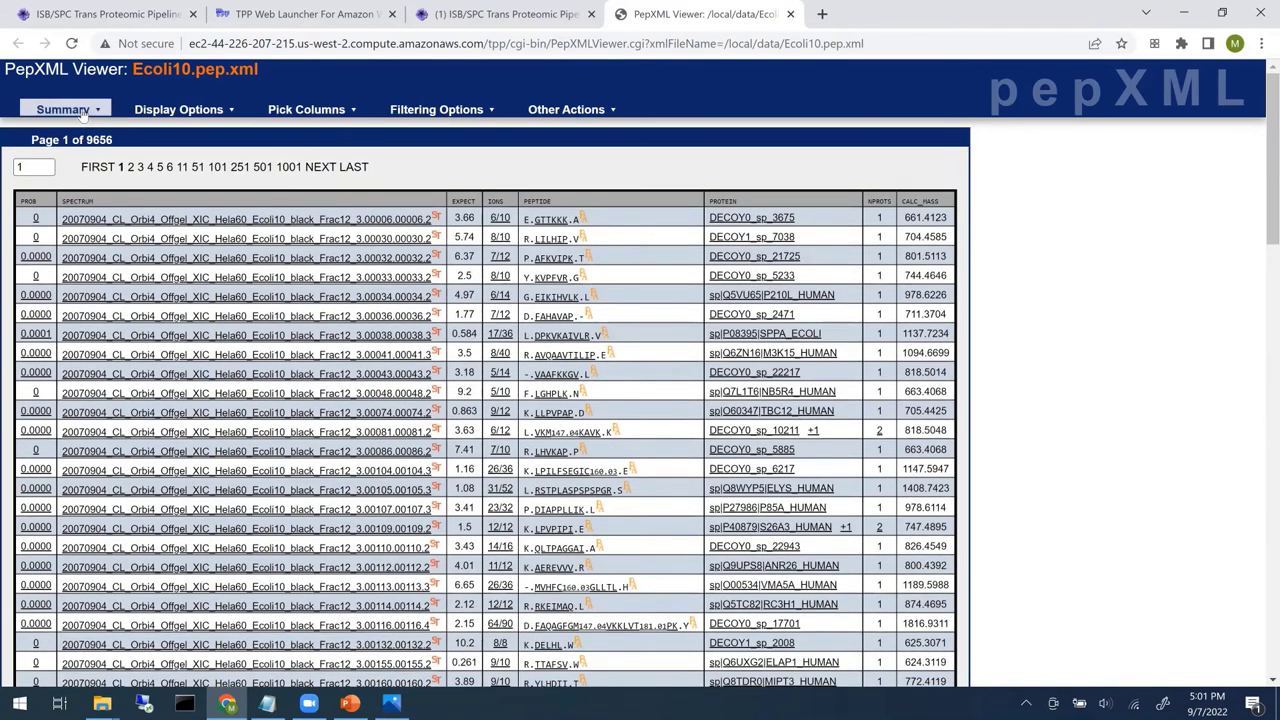
- Glance at the dataset summary, then open the Models dashboard from a peptide's PROB value
{"action": "left_click", "coordinate": [83, 112]}
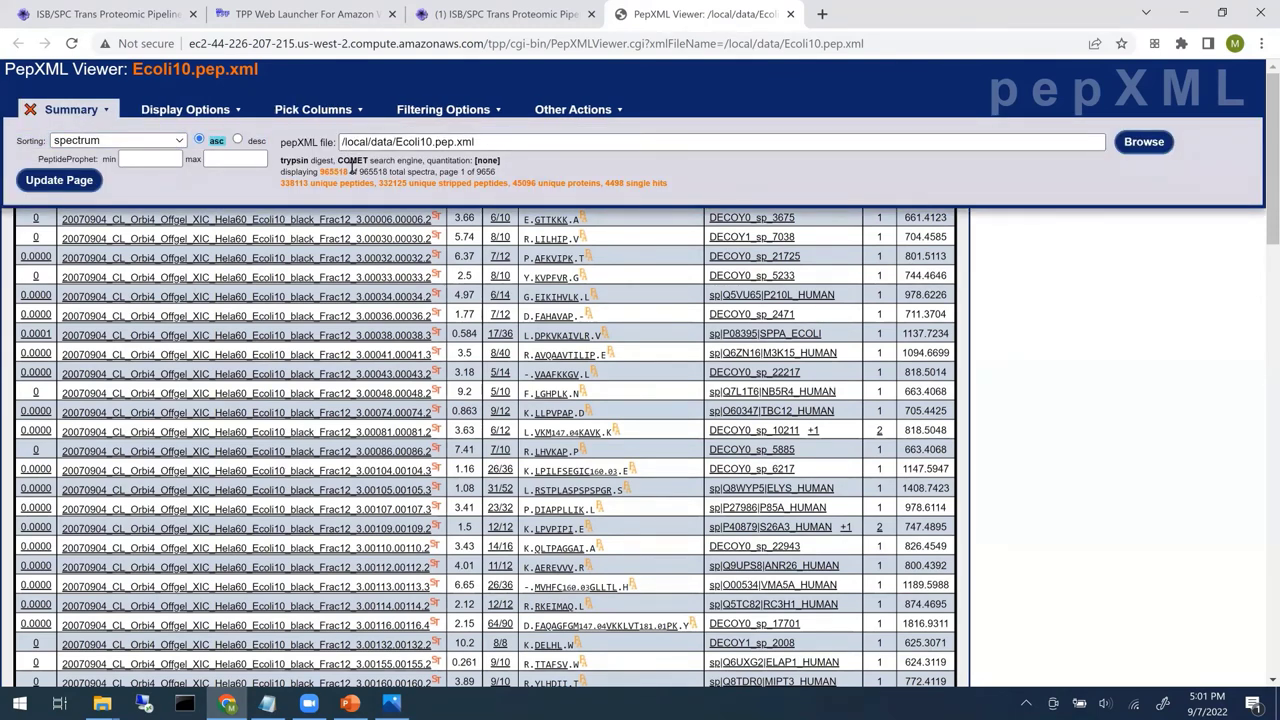
{"action": "left_click", "coordinate": [31, 110]}
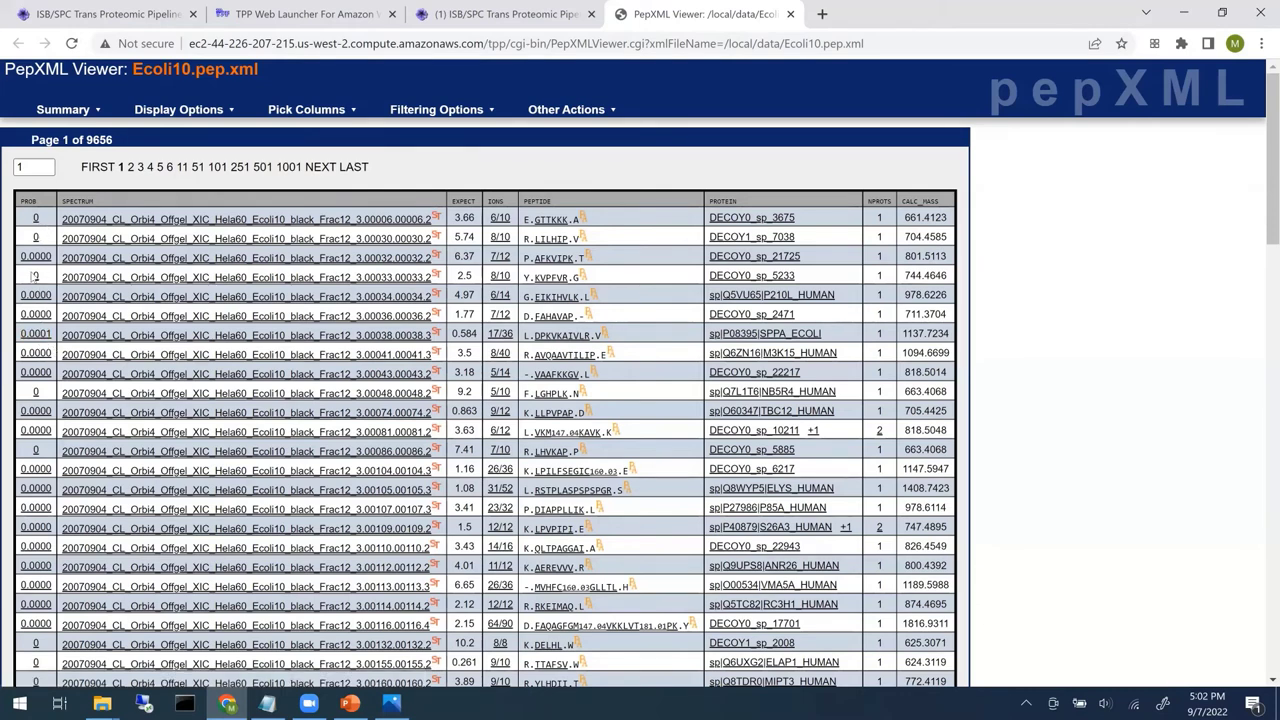
{"action": "left_click", "coordinate": [37, 315]}
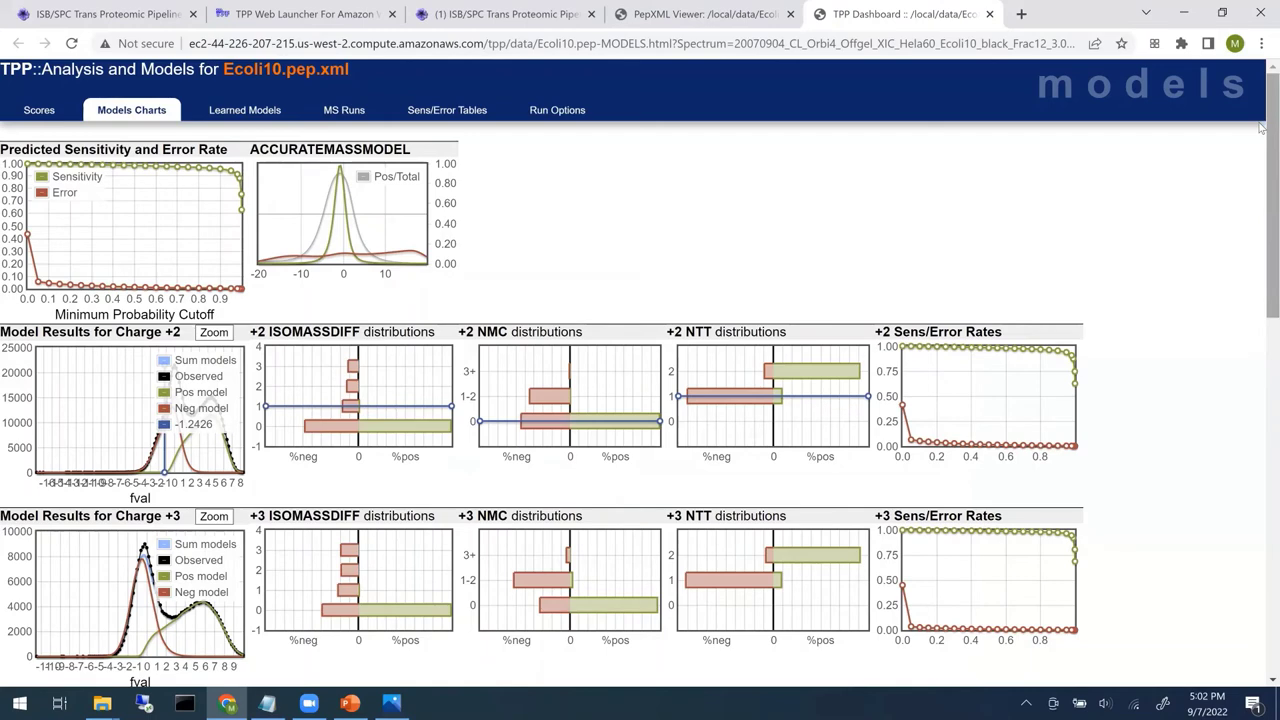
- Review the Sens/Error tables, marking error rates 0.0007, 0.0050 and 0.0100, then close the models tab
{"action": "scroll", "coordinate": [1262, 170], "scroll_direction": "down", "scroll_amount": 1}
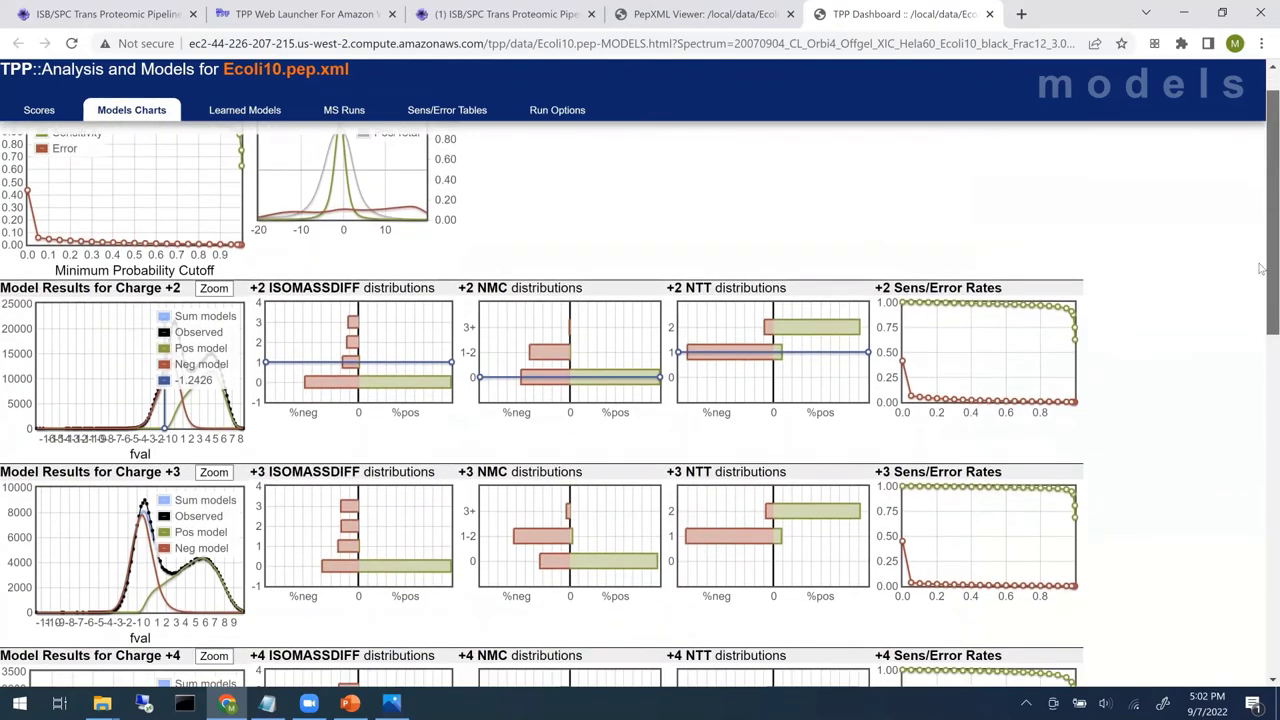
{"action": "scroll", "coordinate": [1262, 185], "scroll_direction": "down", "scroll_amount": 1}
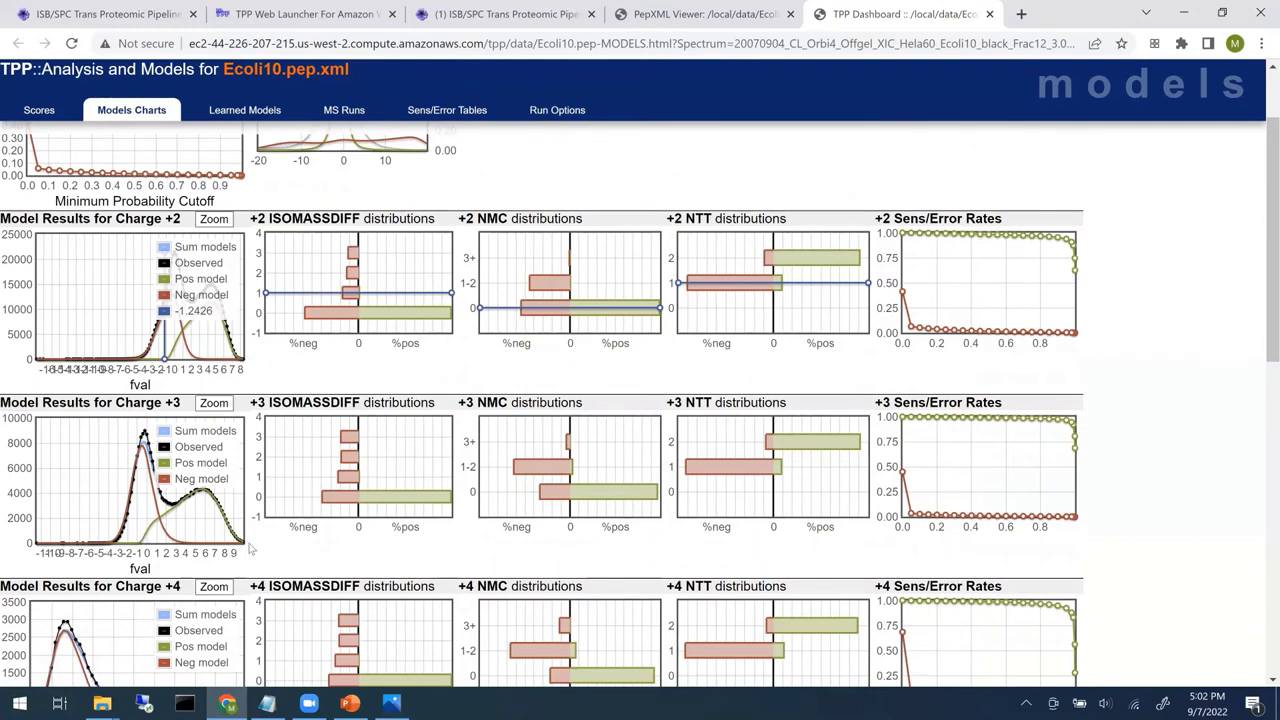
{"action": "scroll", "coordinate": [866, 223], "scroll_direction": "up", "scroll_amount": 1}
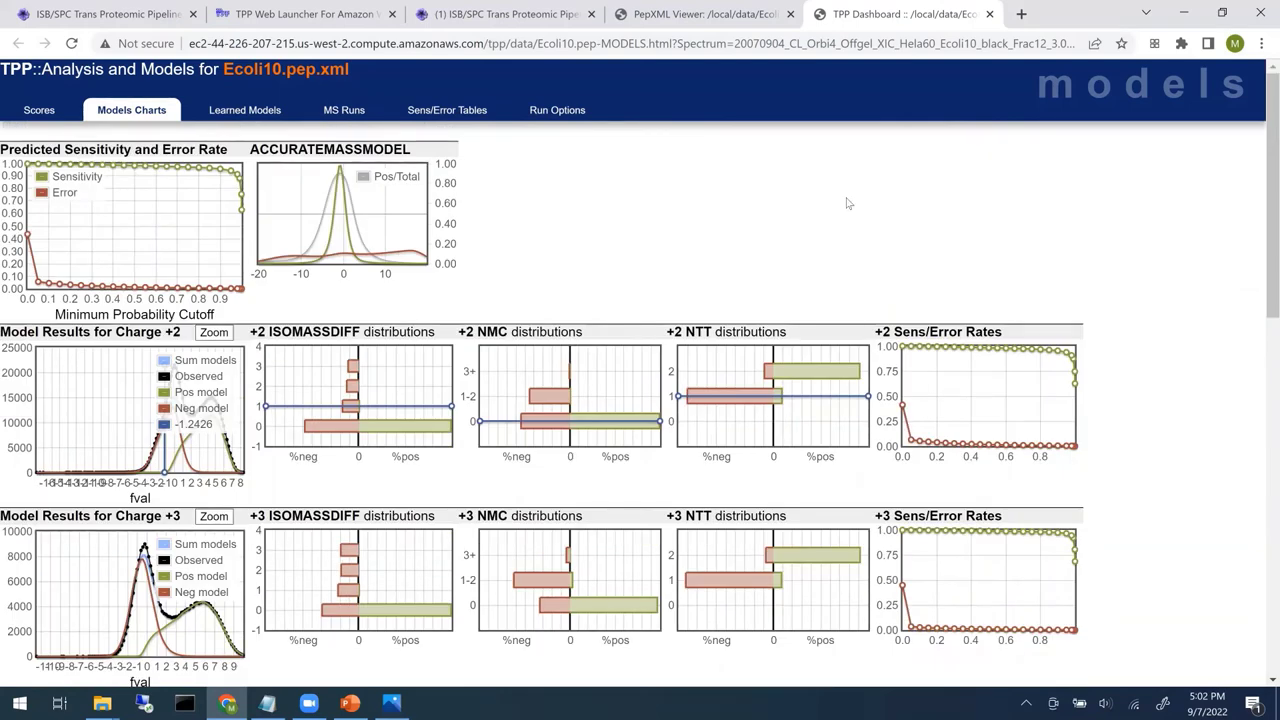
{"action": "left_click", "coordinate": [437, 114]}
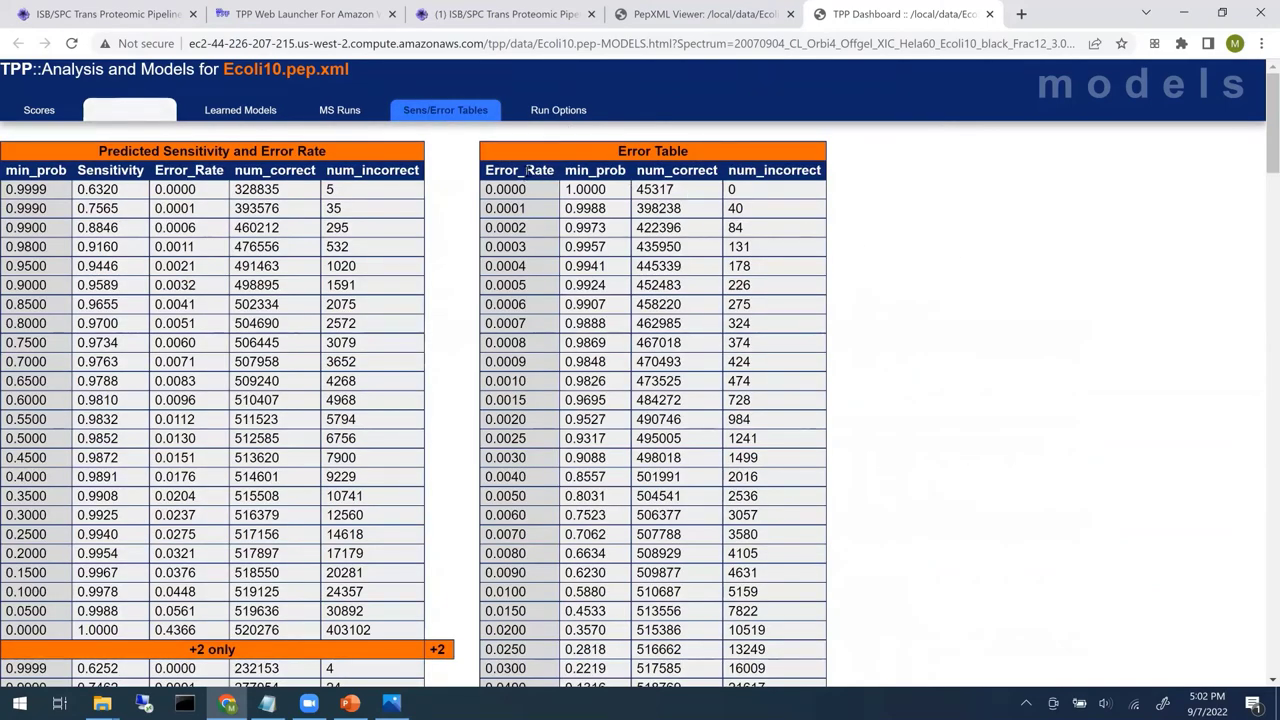
{"action": "left_click", "coordinate": [532, 322]}
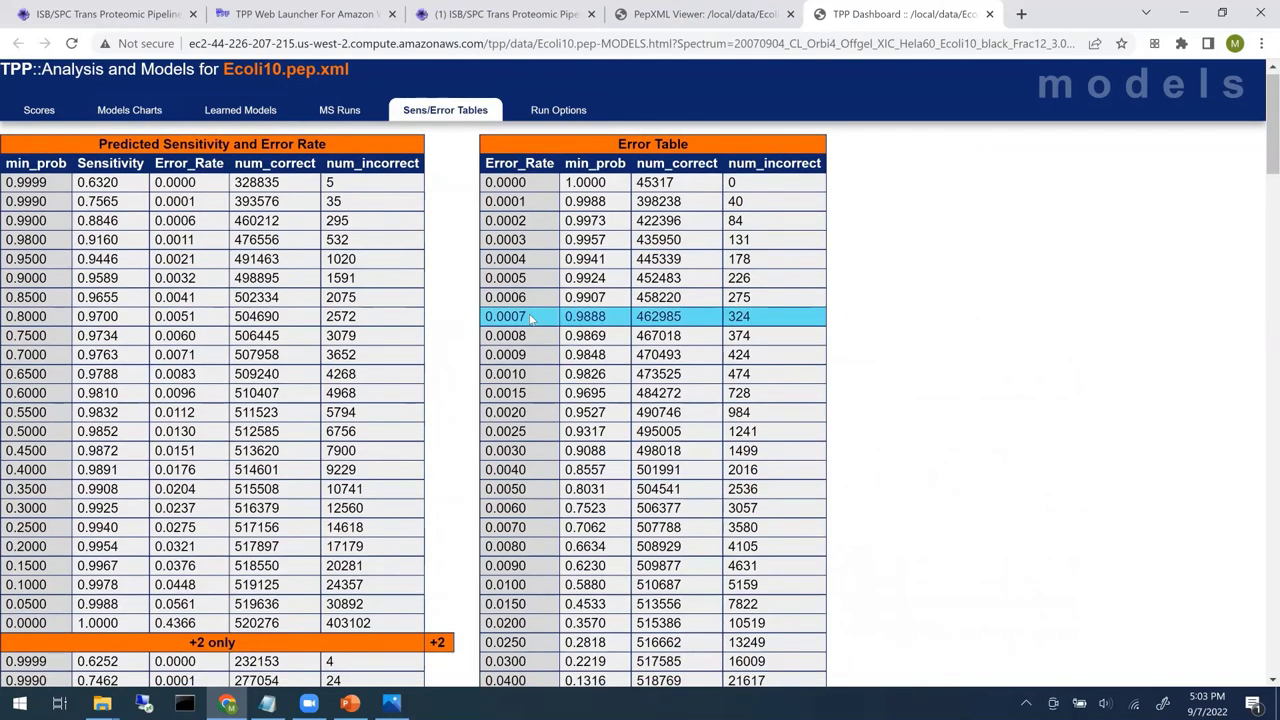
{"action": "scroll", "coordinate": [532, 318], "scroll_direction": "down", "scroll_amount": 1}
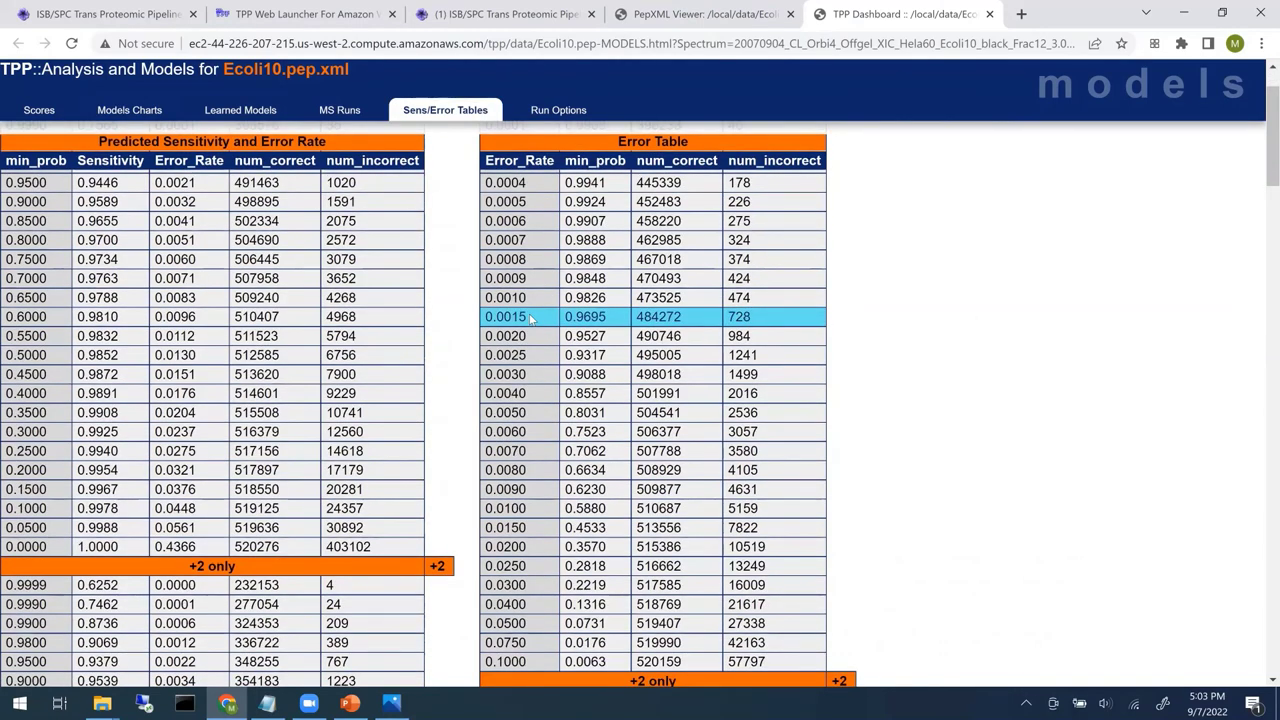
{"action": "left_click", "coordinate": [531, 410]}
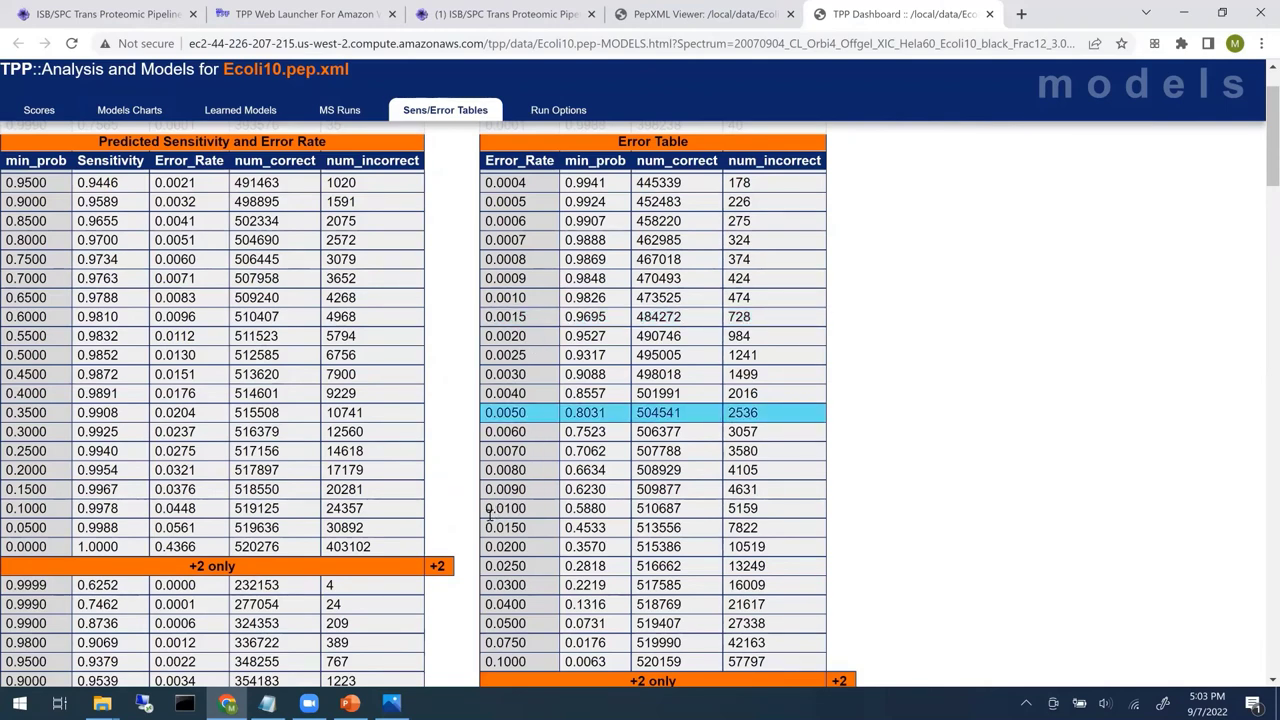
{"action": "left_click", "coordinate": [487, 510]}
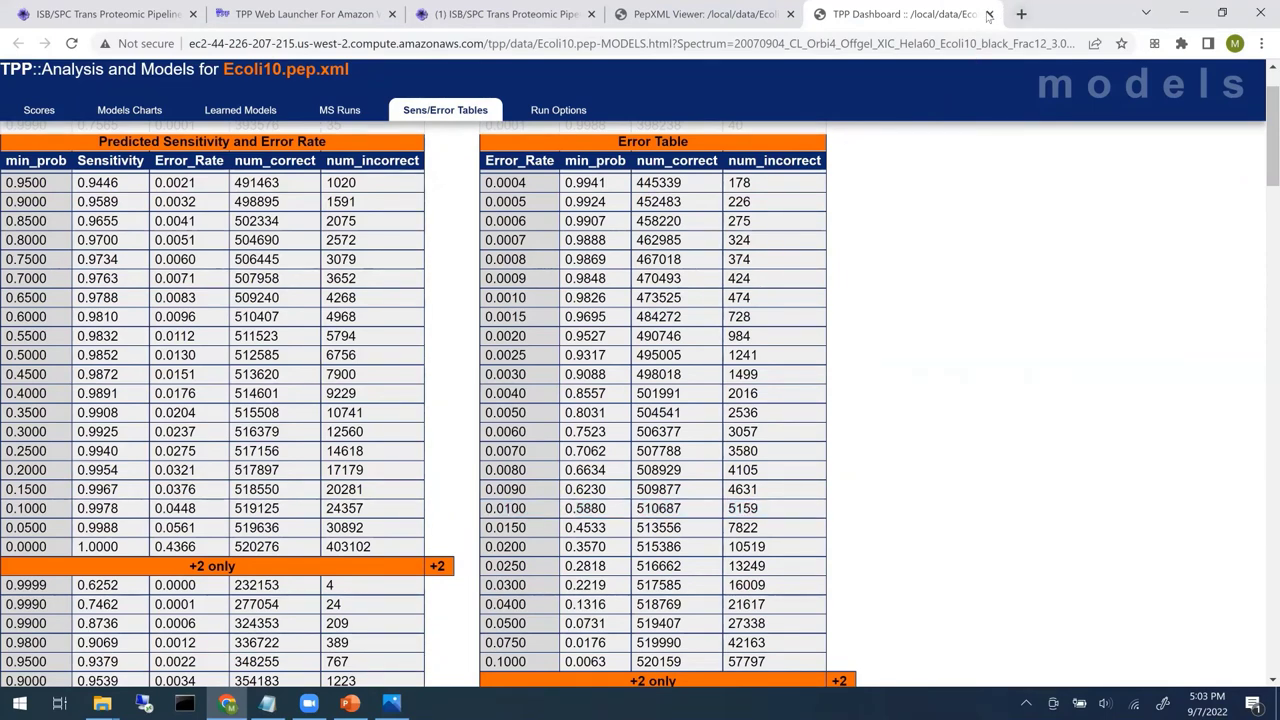
{"action": "key", "text": "ctrl+w"}
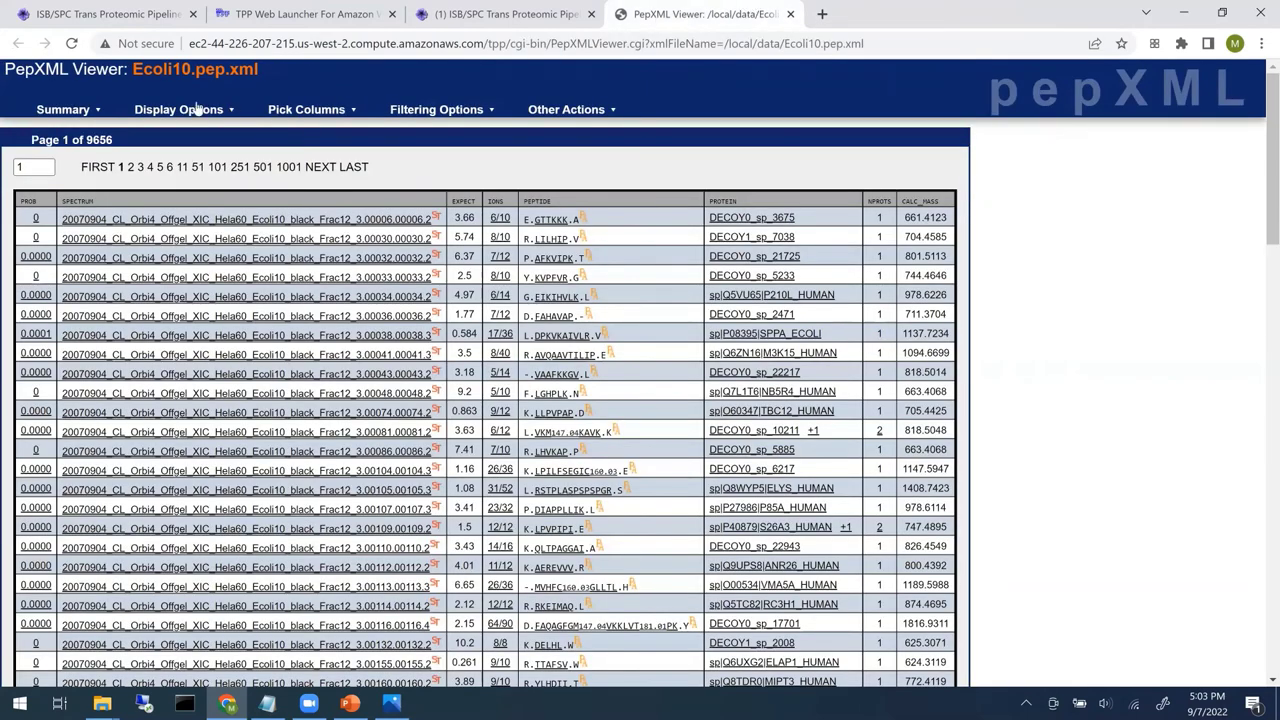
- Filter the Ecoli10 peptides to a minimum PeptideProphet probability of 0.6
{"action": "left_click", "coordinate": [93, 113]}
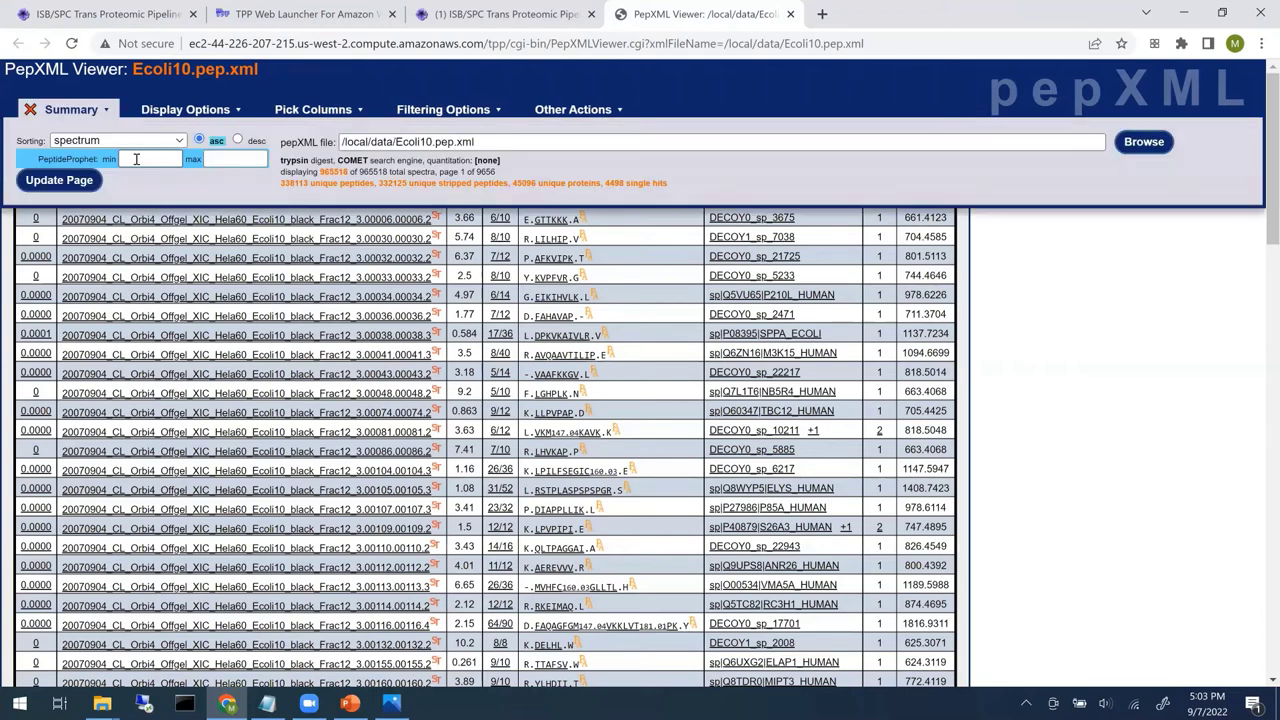
{"action": "left_click", "coordinate": [136, 159]}
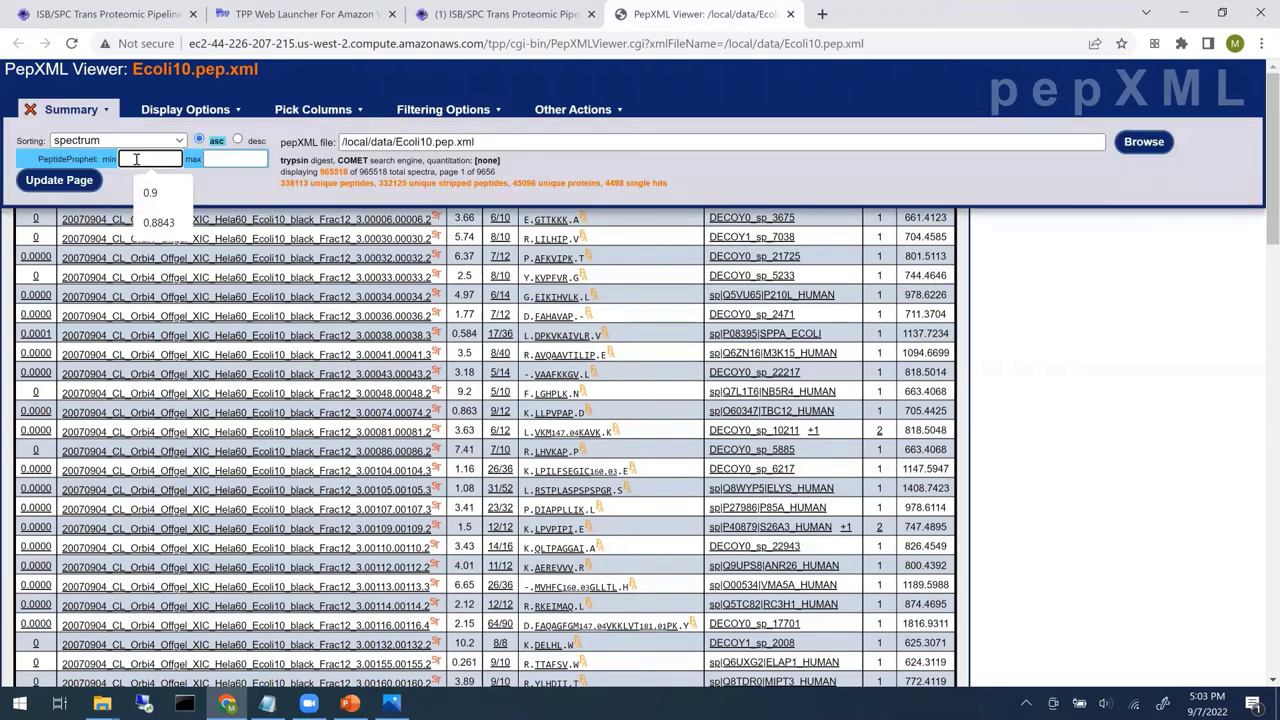
{"action": "type", "text": "0.6"}
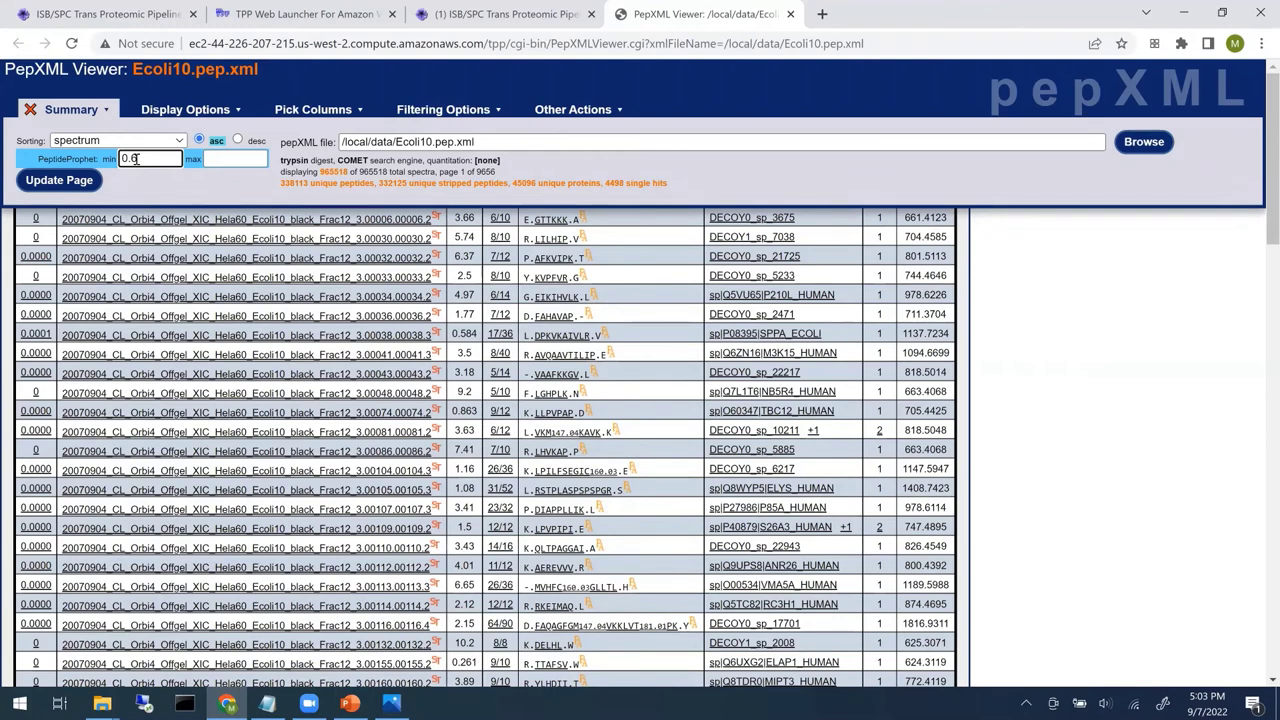
{"action": "left_click", "coordinate": [77, 186]}
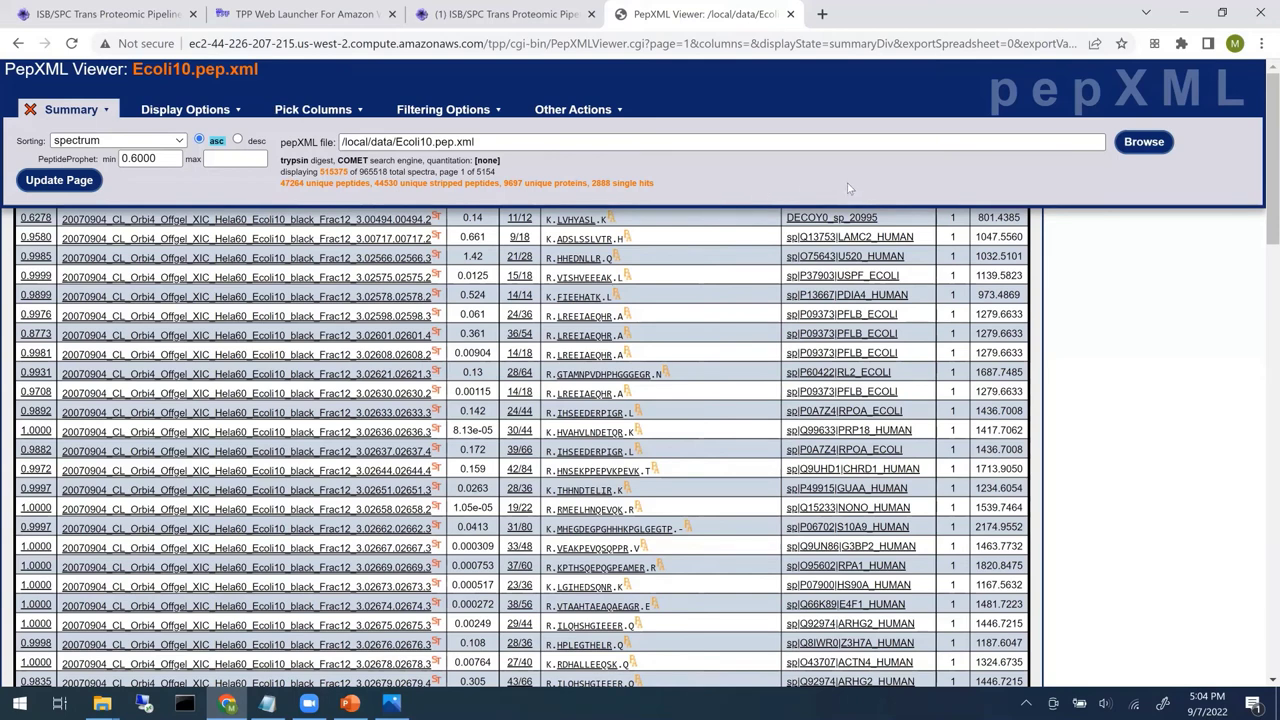
- Sort the filtered peptides by probability descending and scroll through the 5154-page list
{"action": "left_click", "coordinate": [172, 144]}
{"action": "left_click", "coordinate": [163, 155]}
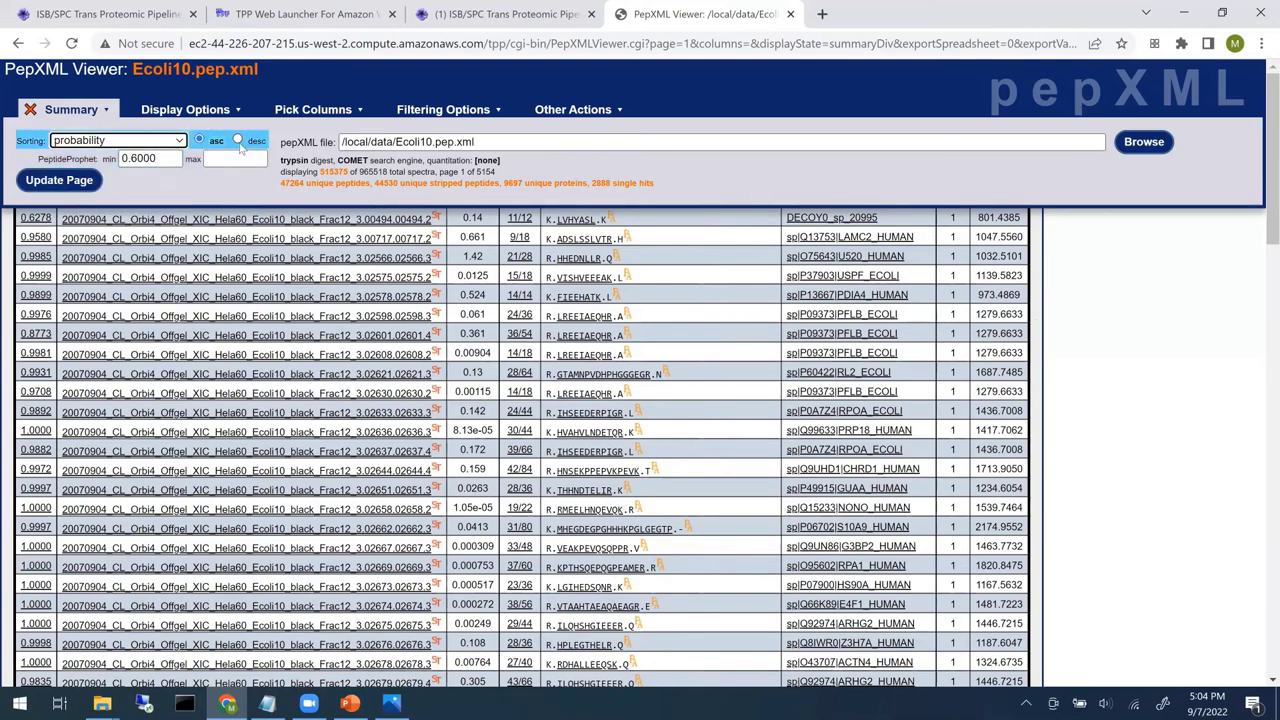
{"action": "left_click", "coordinate": [90, 186]}
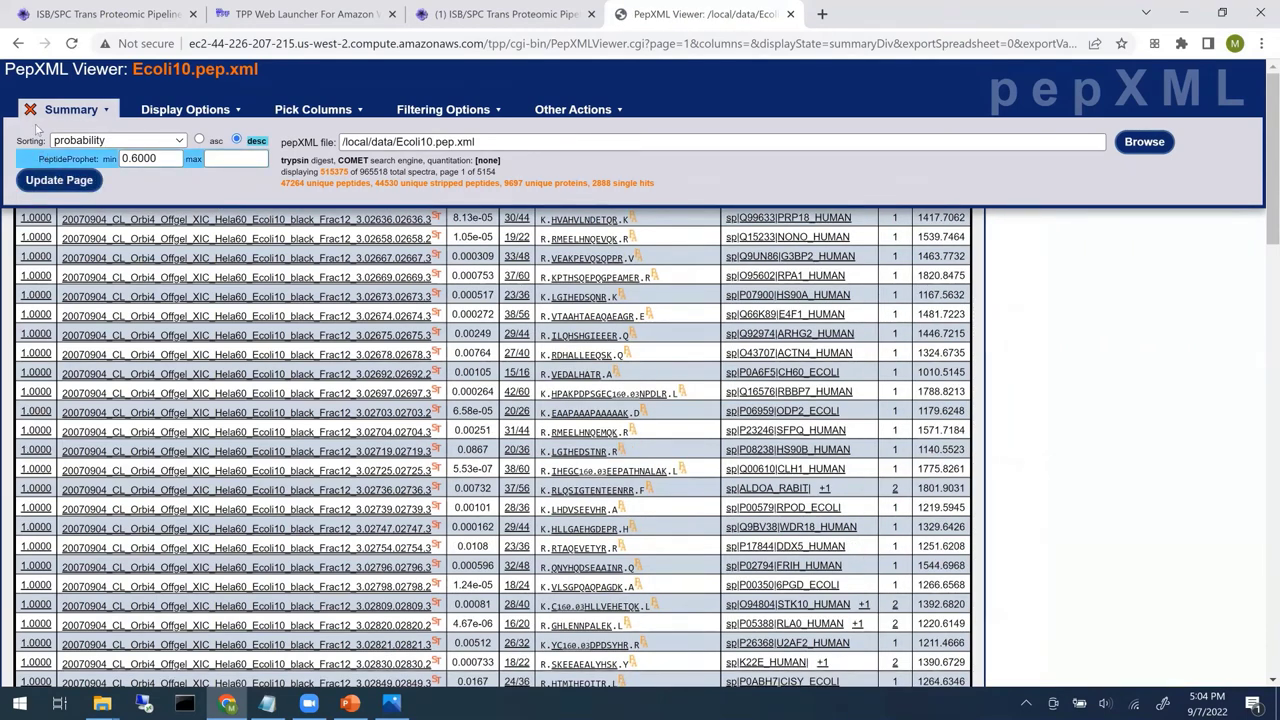
{"action": "left_click", "coordinate": [92, 105]}
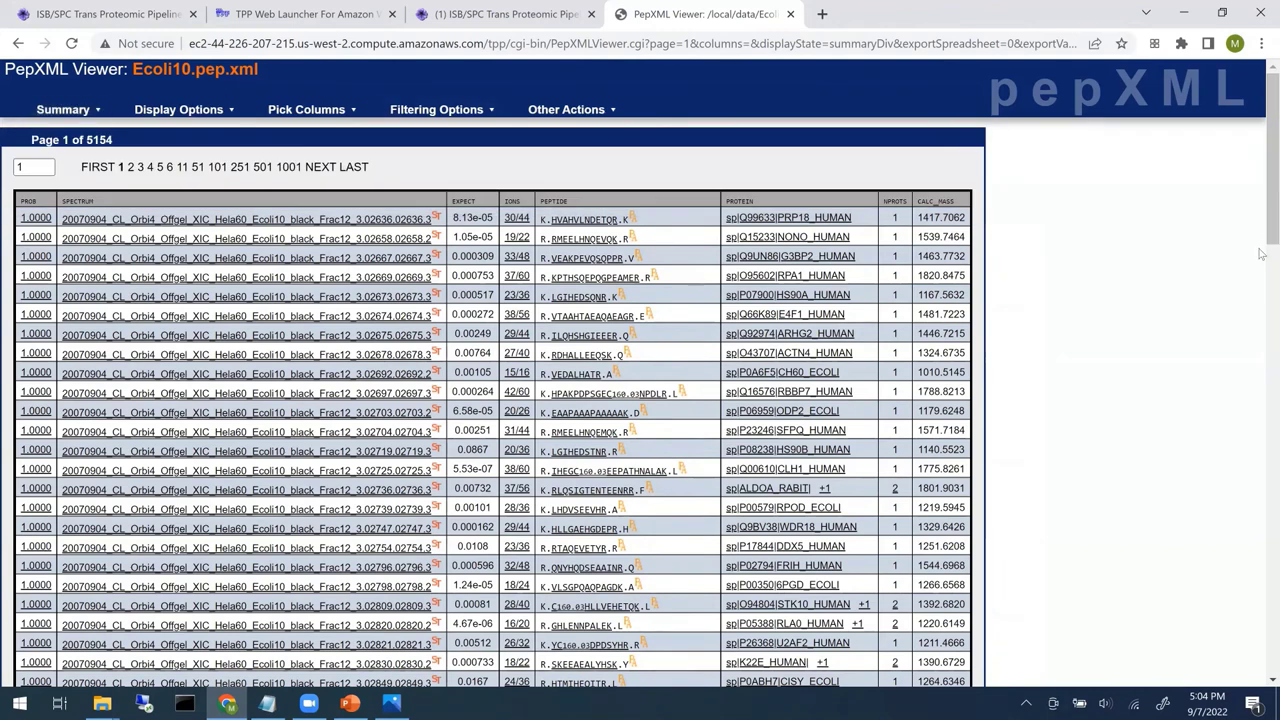
{"action": "scroll", "coordinate": [1262, 204], "scroll_direction": "down", "scroll_amount": 1}
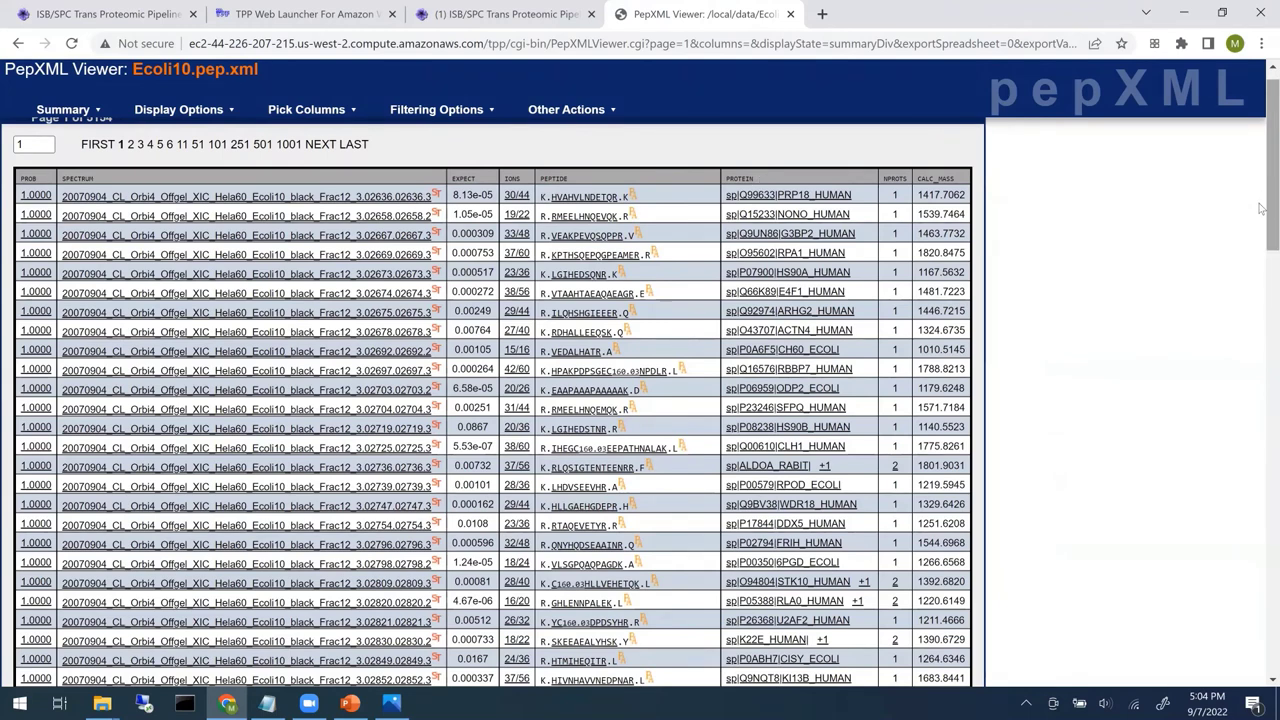
{"action": "left_click_drag", "start_coordinate": [1262, 208], "coordinate": [1262, 645]}
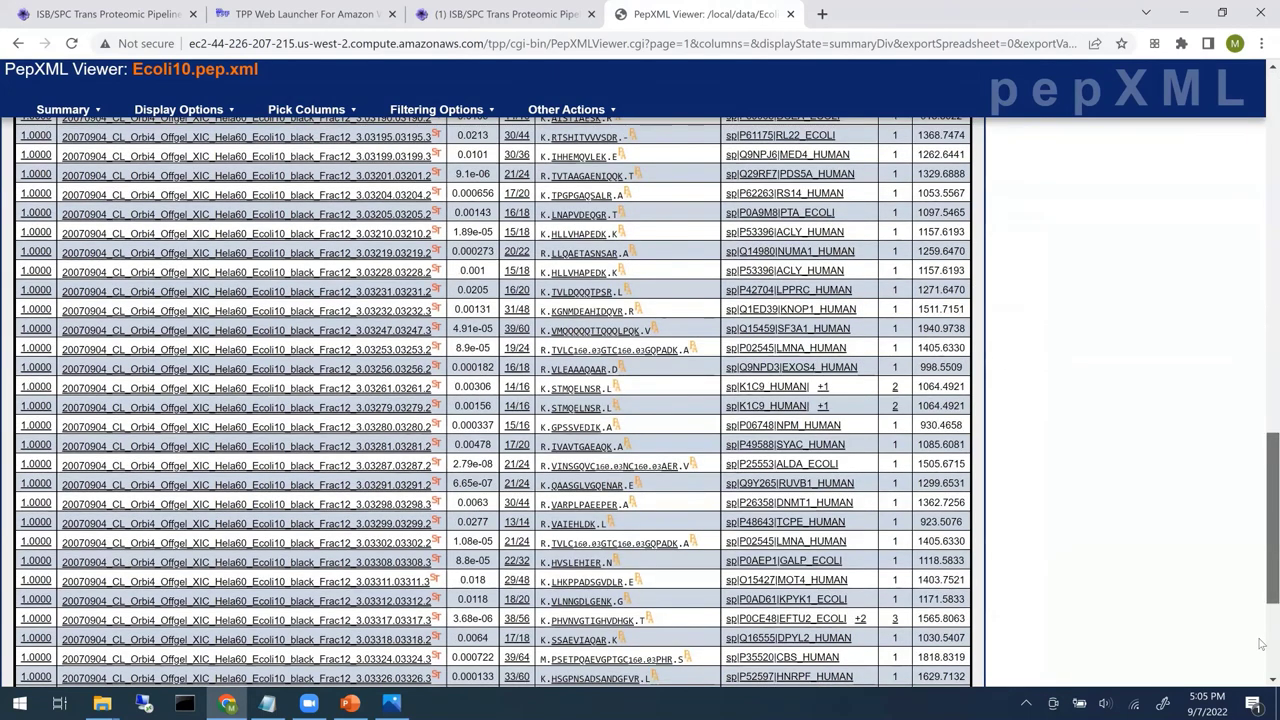
{"action": "scroll", "coordinate": [518, 583], "scroll_direction": "down", "scroll_amount": 3}
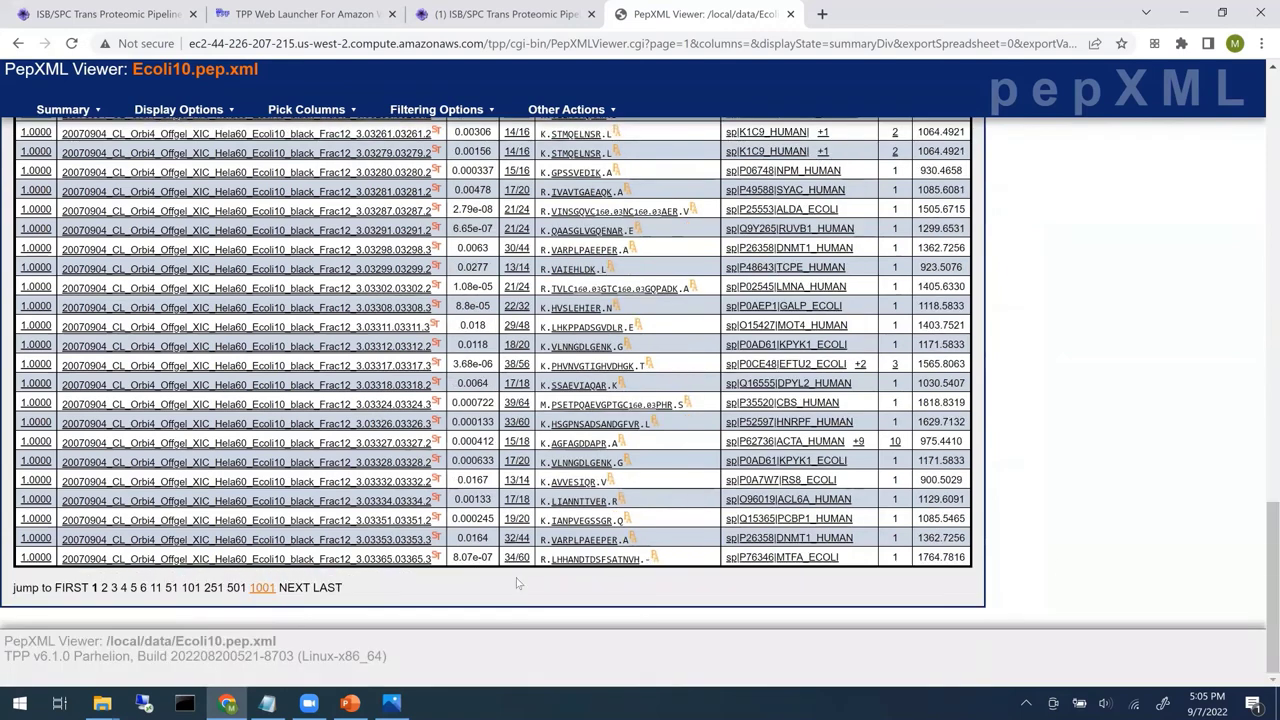
{"action": "left_click", "coordinate": [1263, 223]}
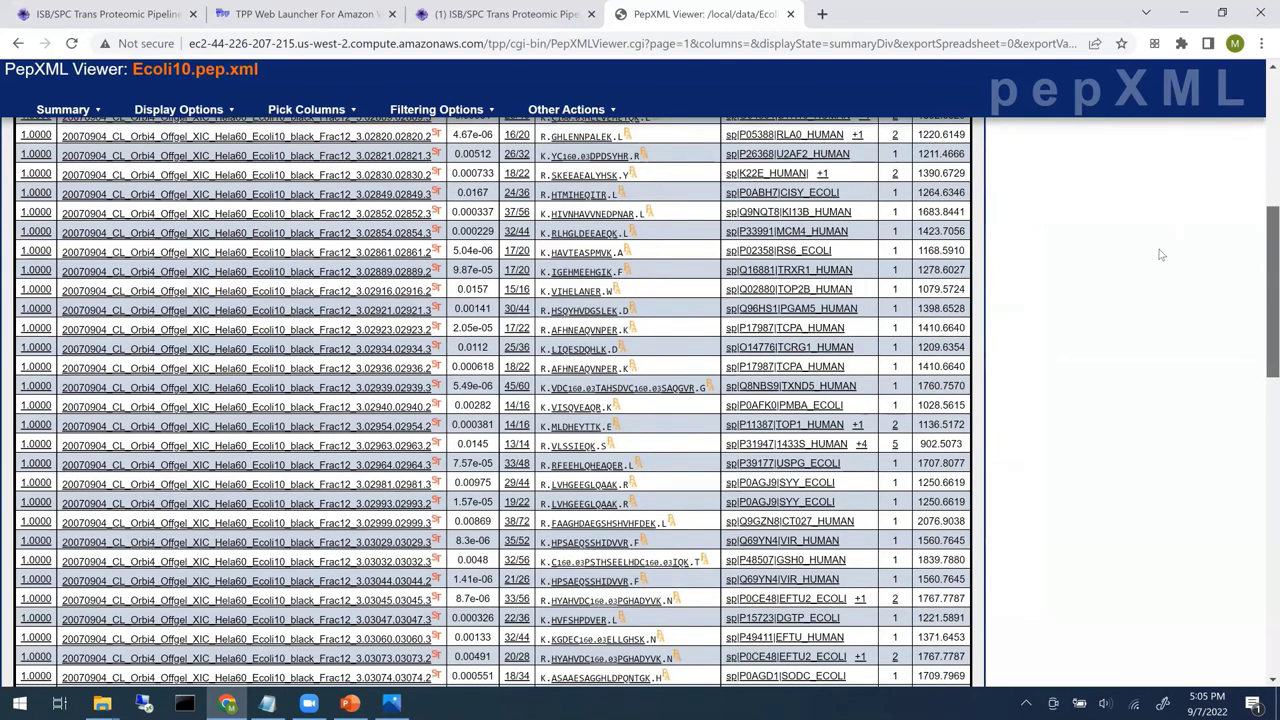
{"action": "scroll", "coordinate": [1160, 255], "scroll_direction": "up", "scroll_amount": 5}
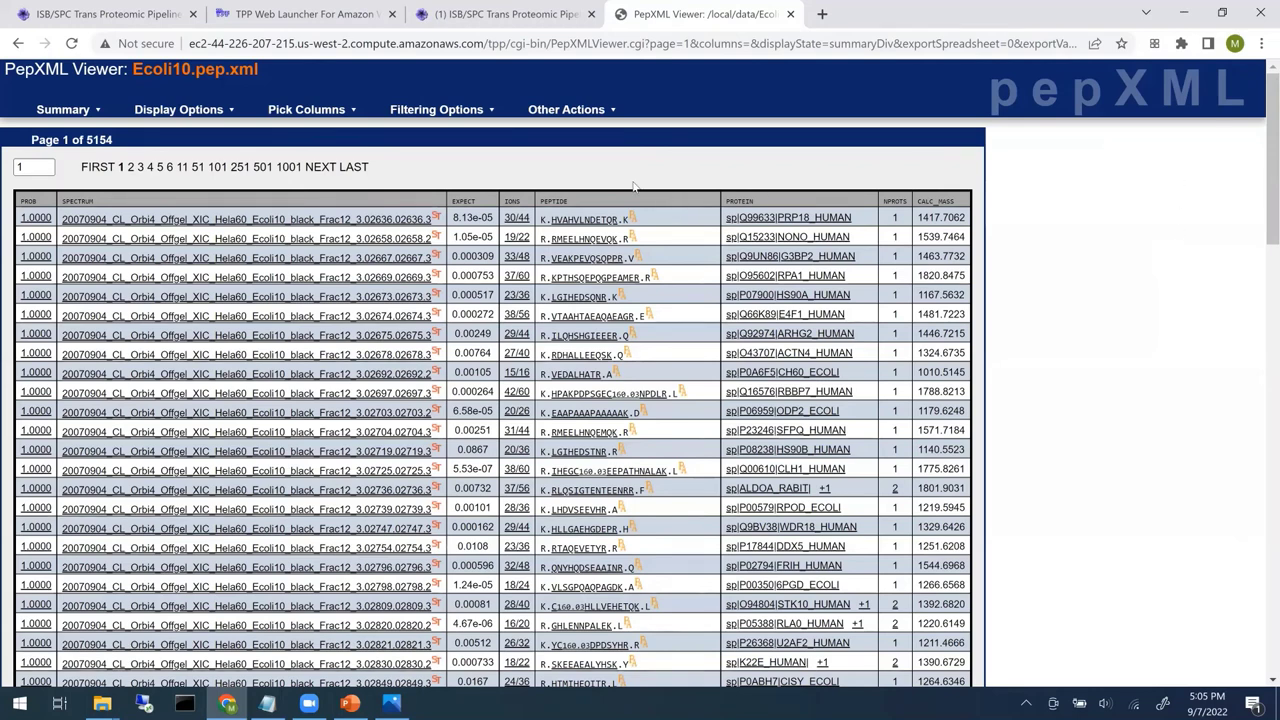
{"action": "left_click", "coordinate": [463, 113]}
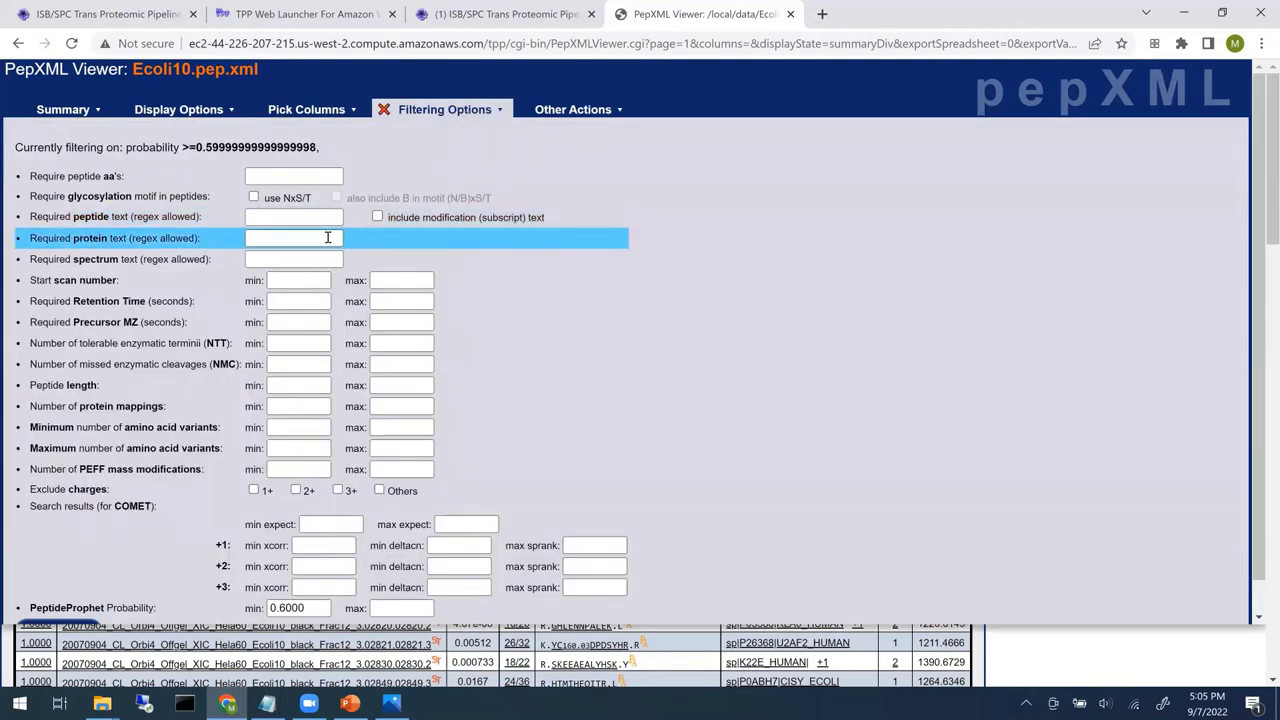
{"action": "left_click", "coordinate": [327, 237]}
{"action": "type", "text": "EC"}
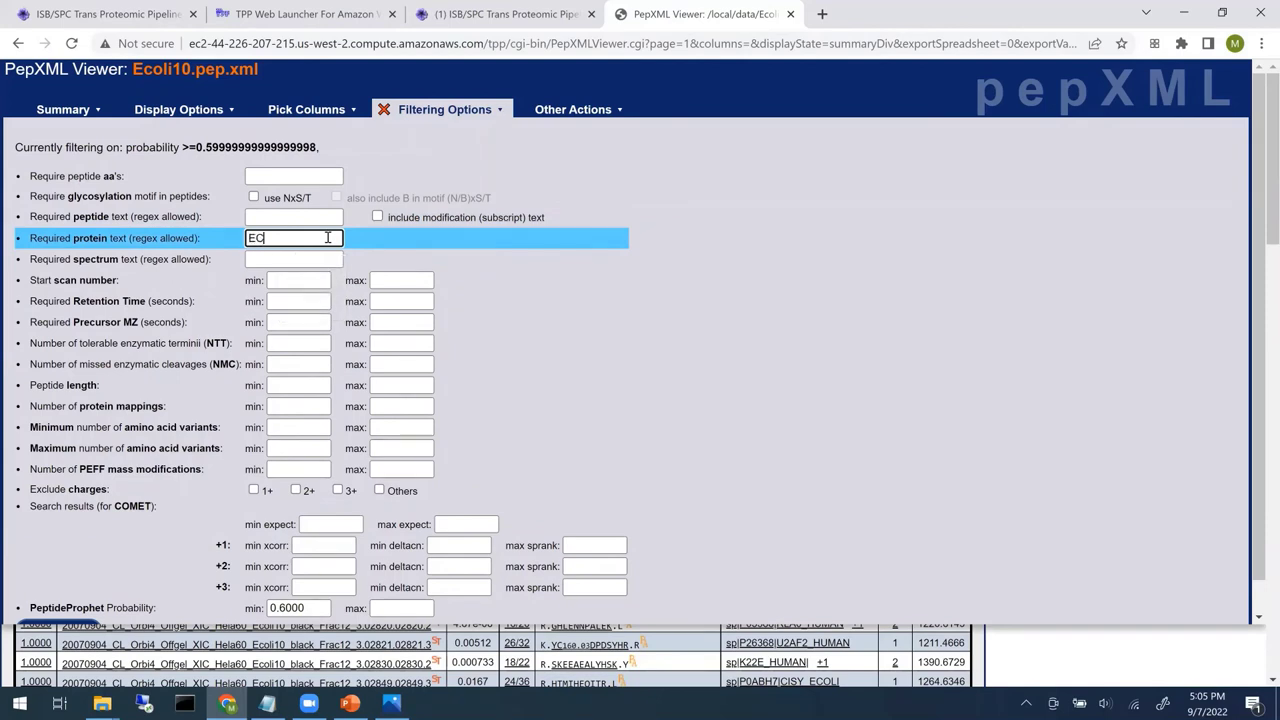
{"action": "type", "text": "OLI"}
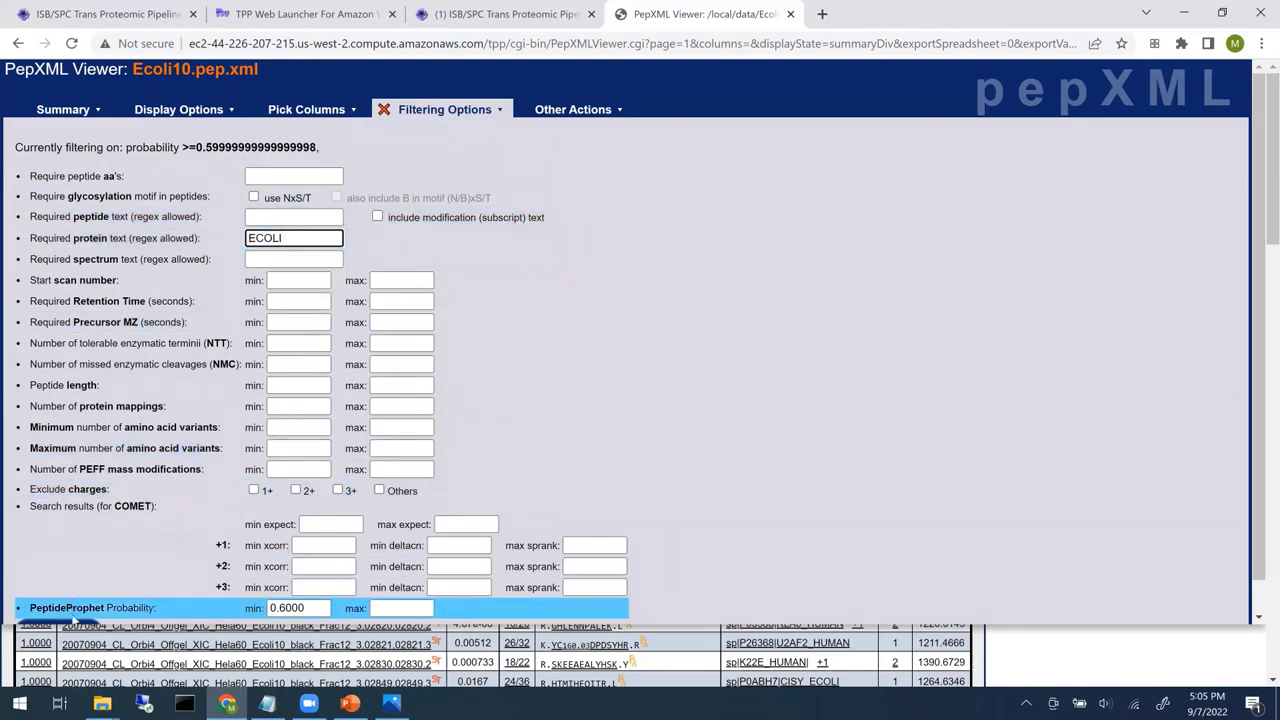
{"action": "scroll", "coordinate": [1257, 546], "scroll_direction": "down", "scroll_amount": 1}
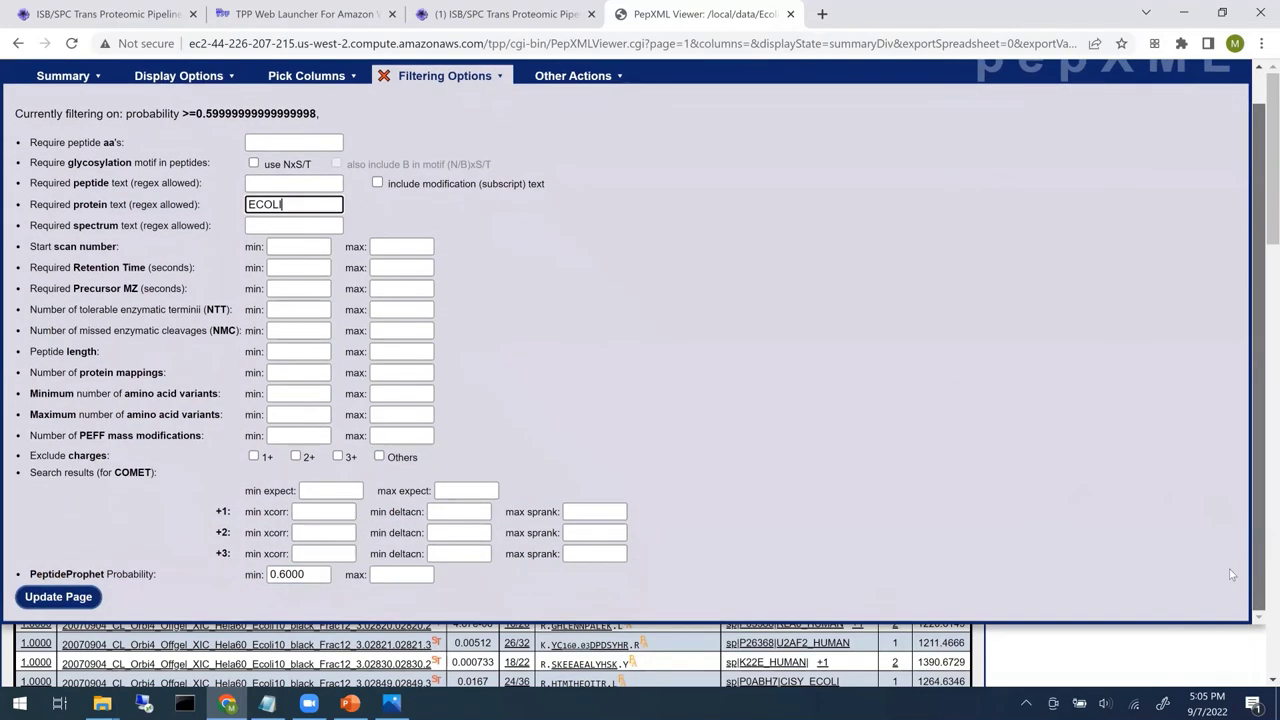
{"action": "left_click", "coordinate": [40, 596]}
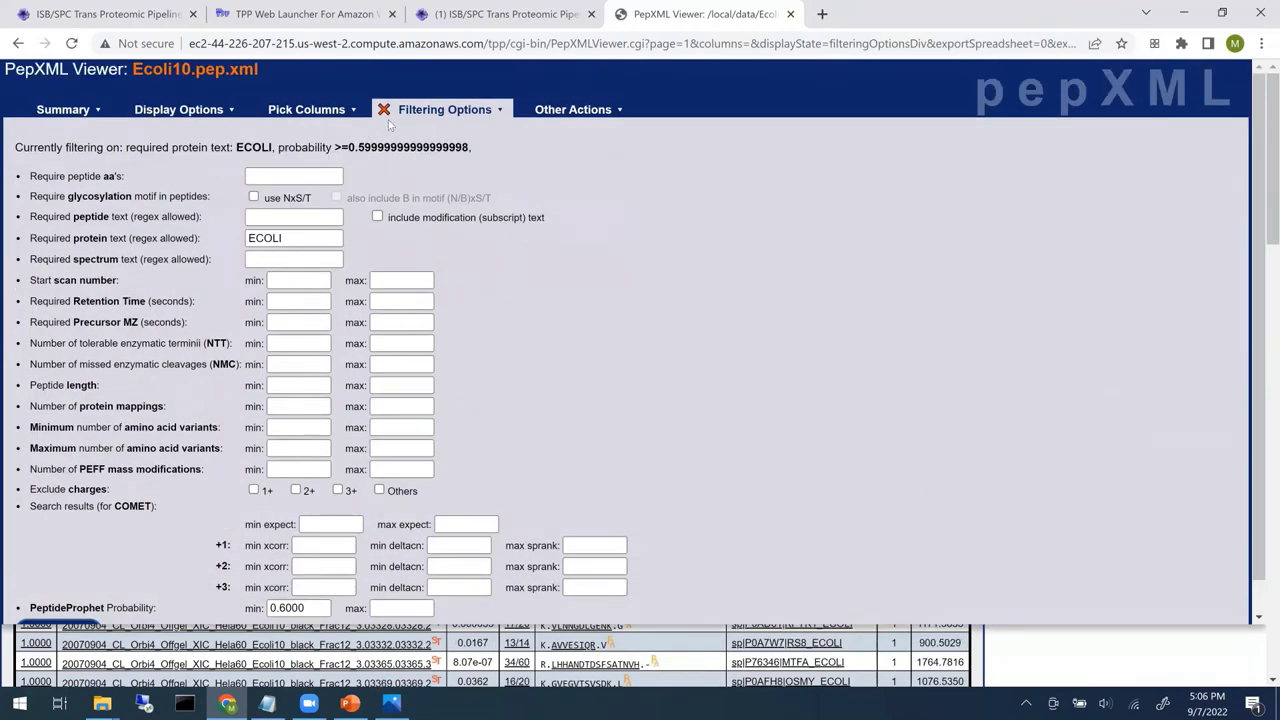
{"action": "left_click", "coordinate": [385, 110]}
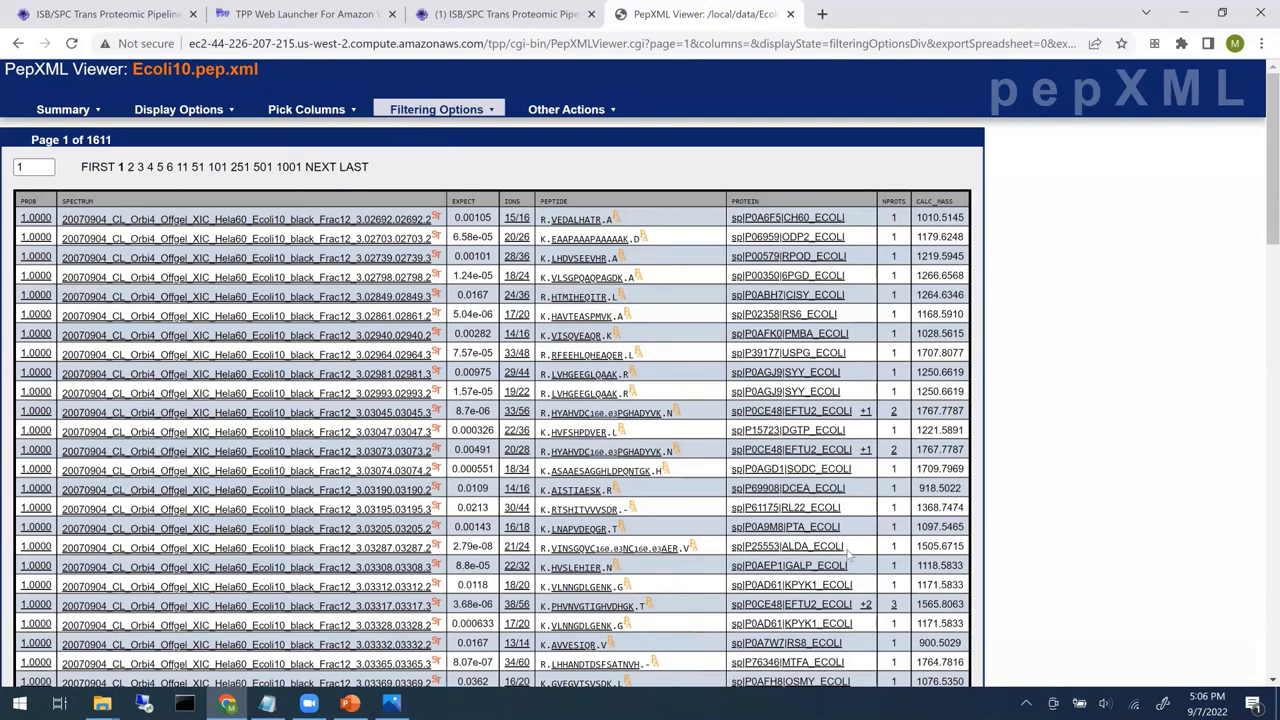
{"action": "scroll", "coordinate": [85, 133], "scroll_direction": "down", "scroll_amount": 1}
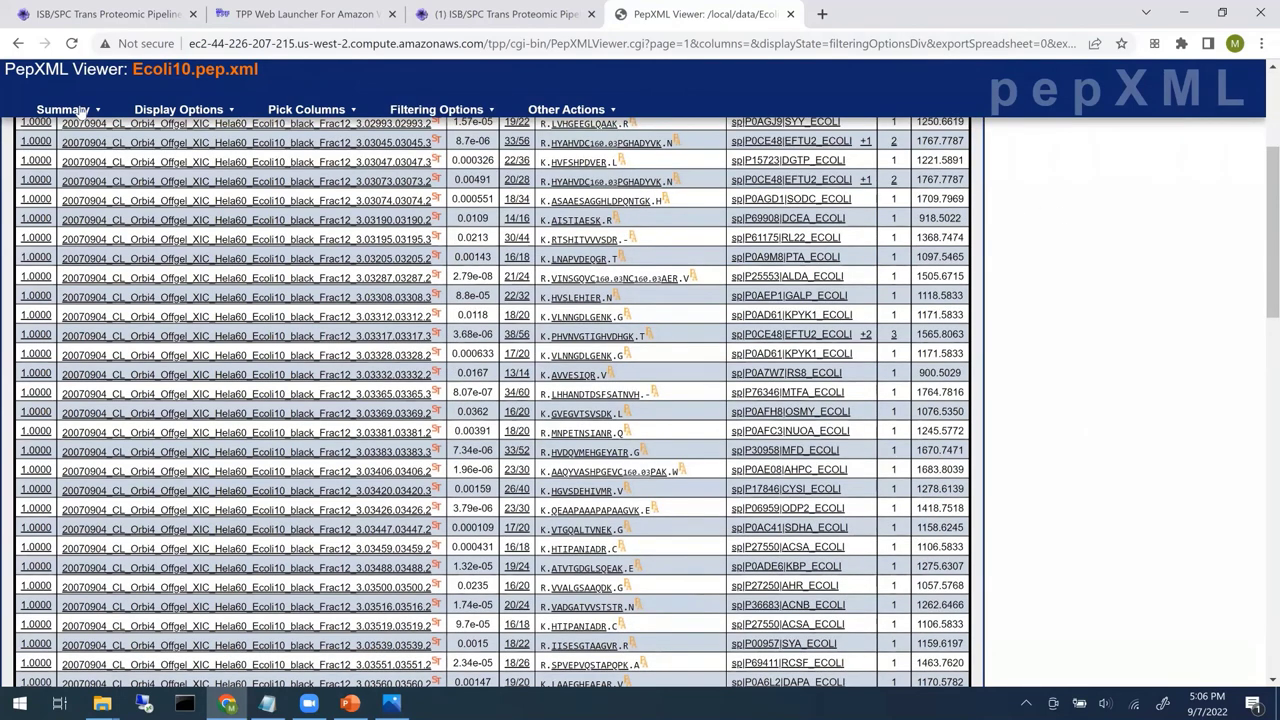
{"action": "left_click", "coordinate": [72, 109]}
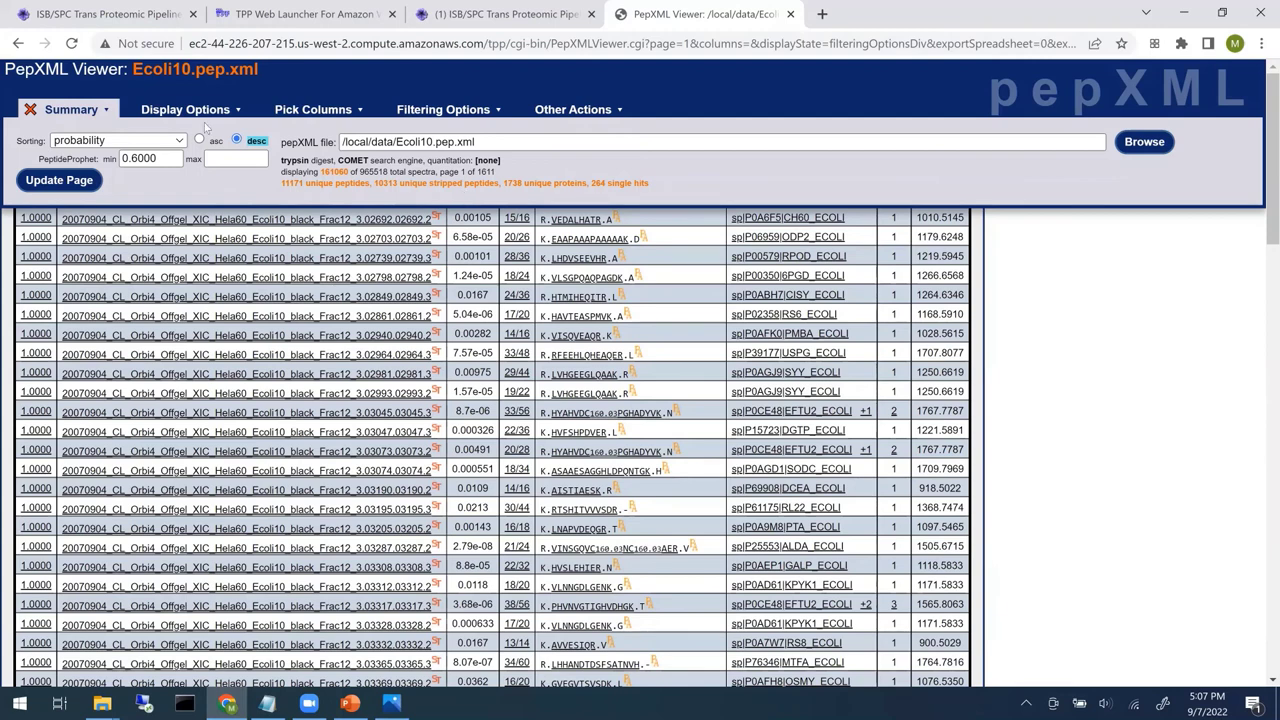
{"action": "left_click", "coordinate": [30, 110]}
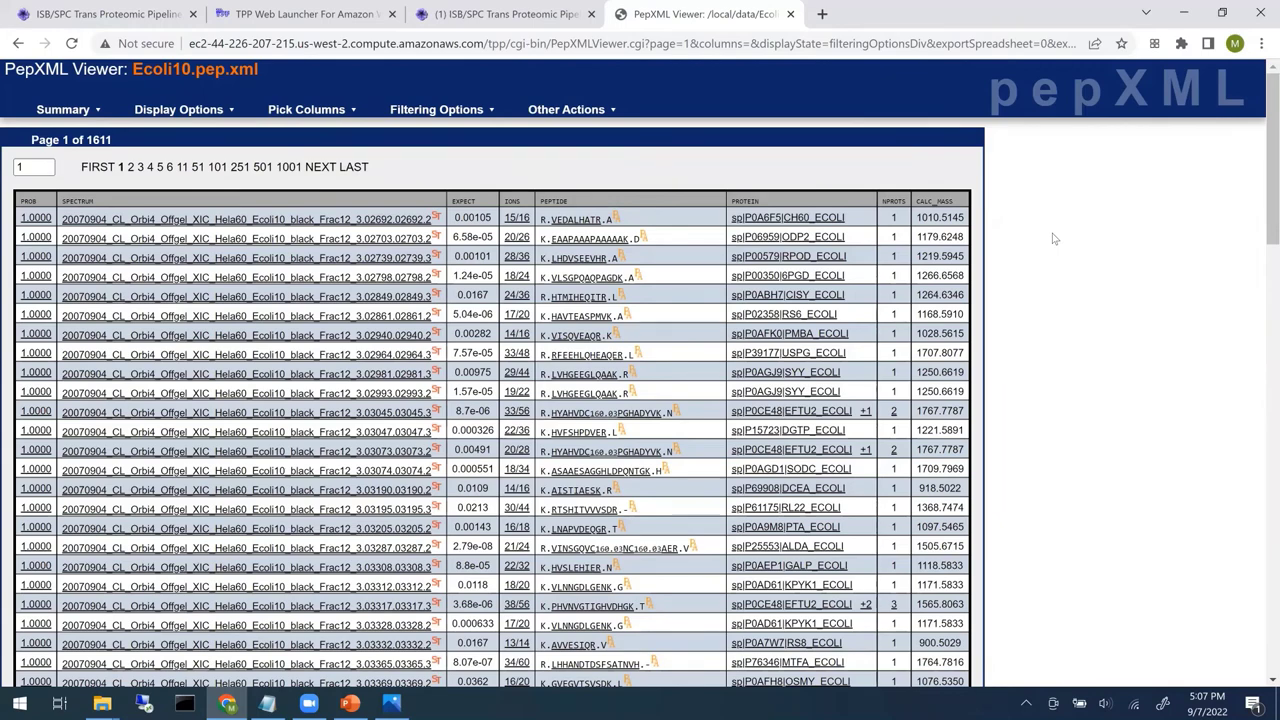
- Open Ecoli10.ipro.prot.xml in the ProtXML Viewer and review its ProteinProphet Sens/Error tables
{"action": "left_click", "coordinate": [790, 14]}
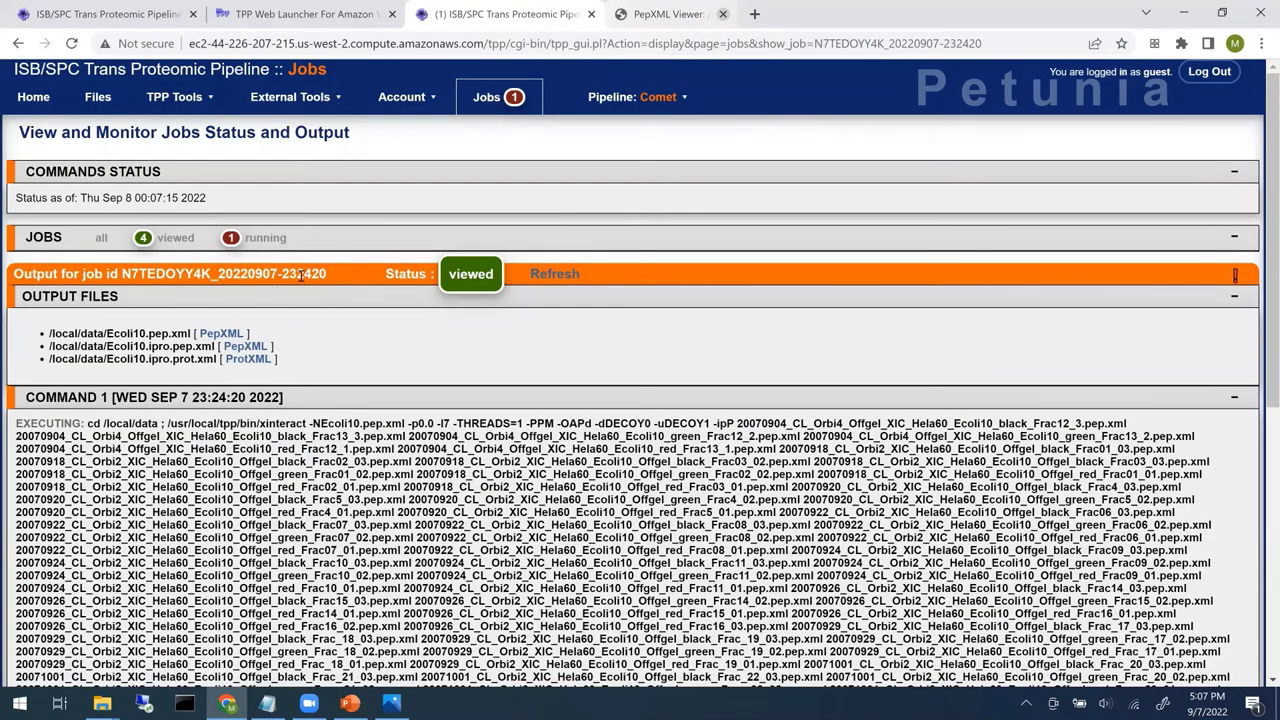
{"action": "left_click", "coordinate": [248, 358]}
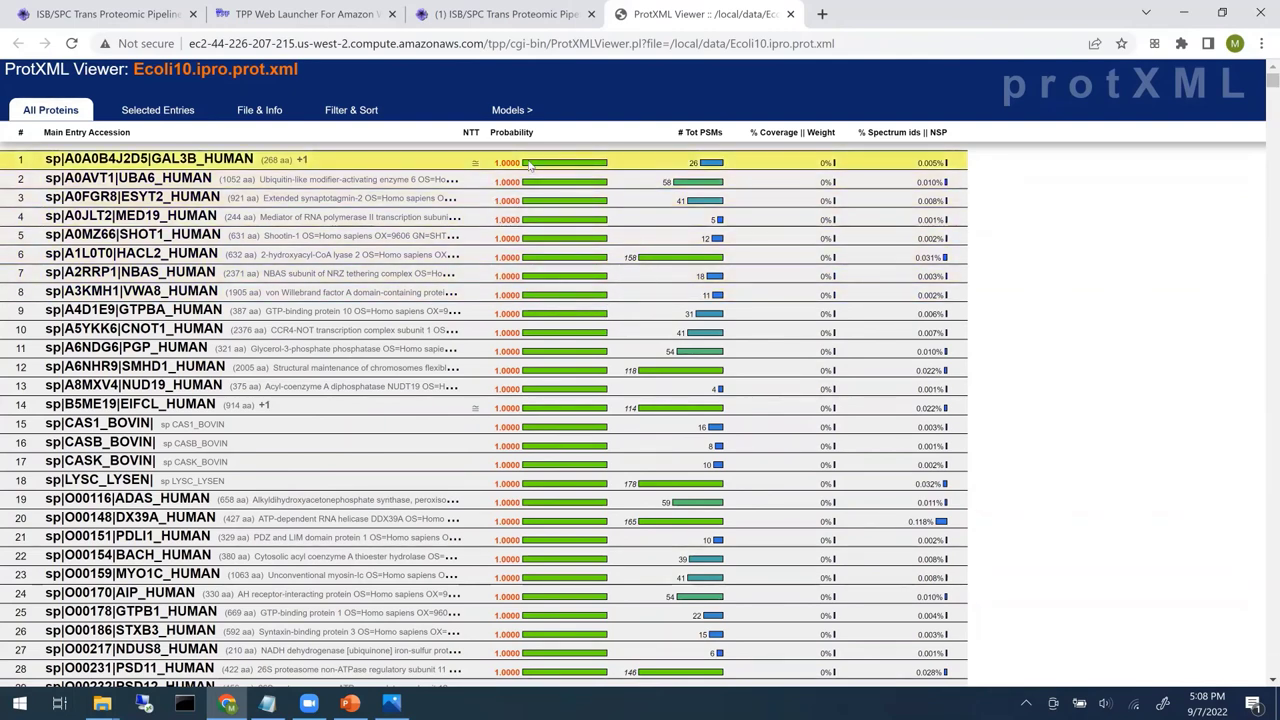
{"action": "left_click", "coordinate": [508, 114]}
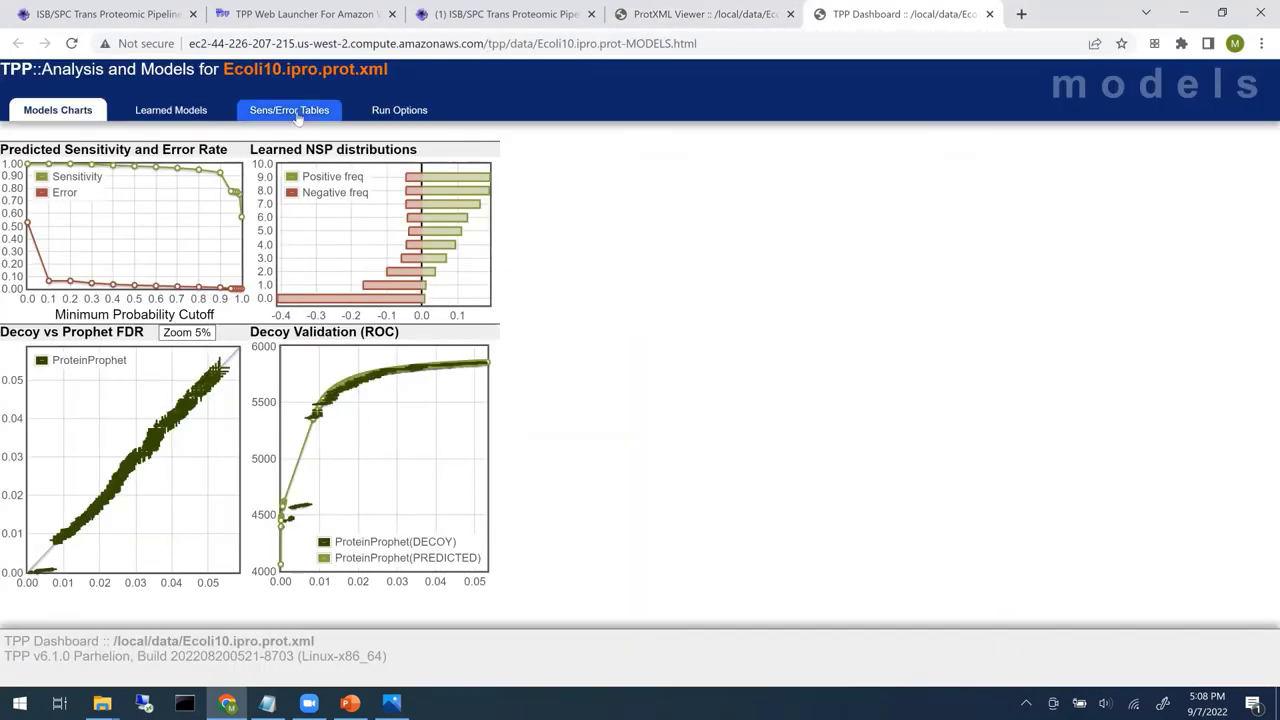
{"action": "left_click", "coordinate": [298, 118]}
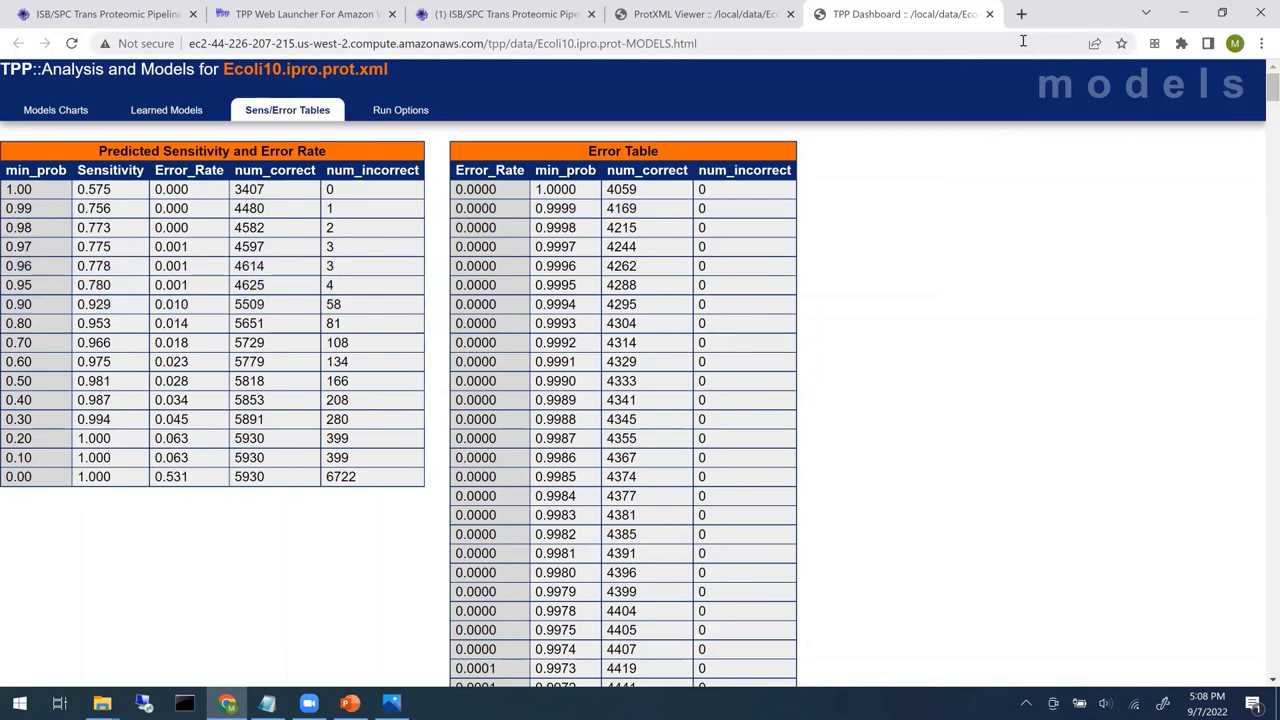
{"action": "left_click", "coordinate": [705, 14]}
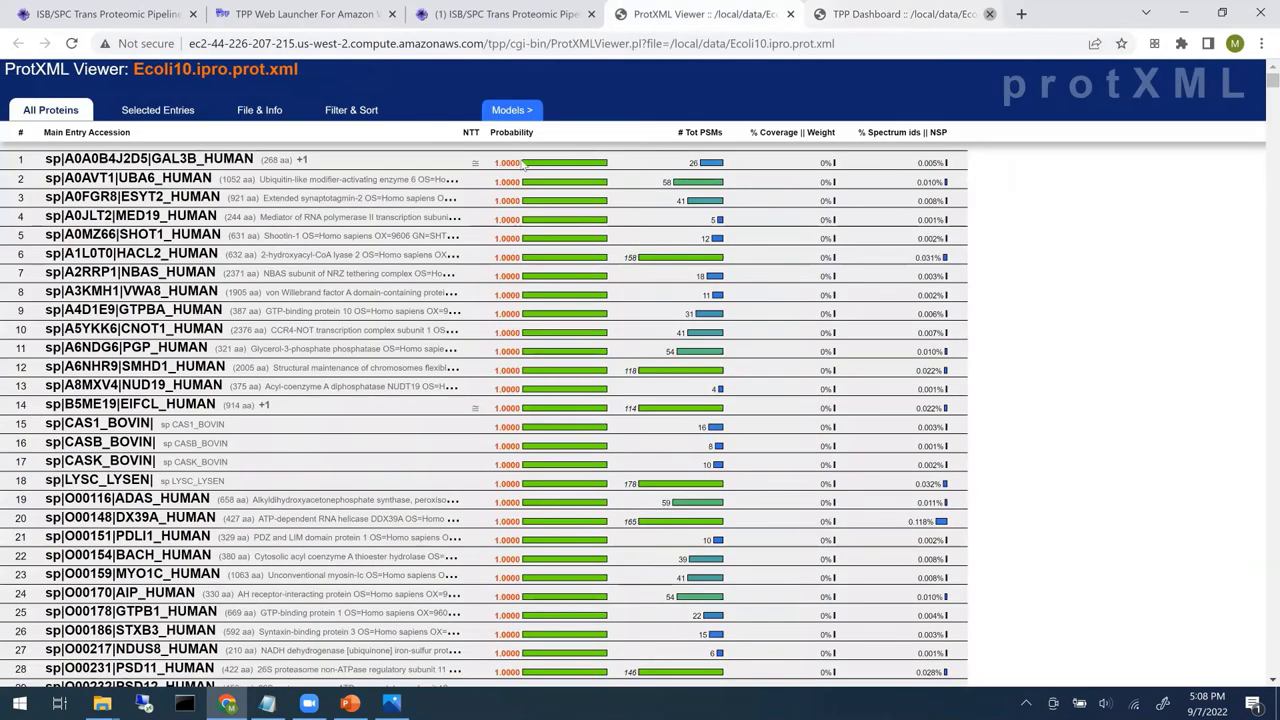
- Filter Ecoli10 proteins to minimum probability 0.9, sorting proteins by Num_Peptides and peptides by Num_PSMs, both descending
{"action": "left_click", "coordinate": [336, 115]}
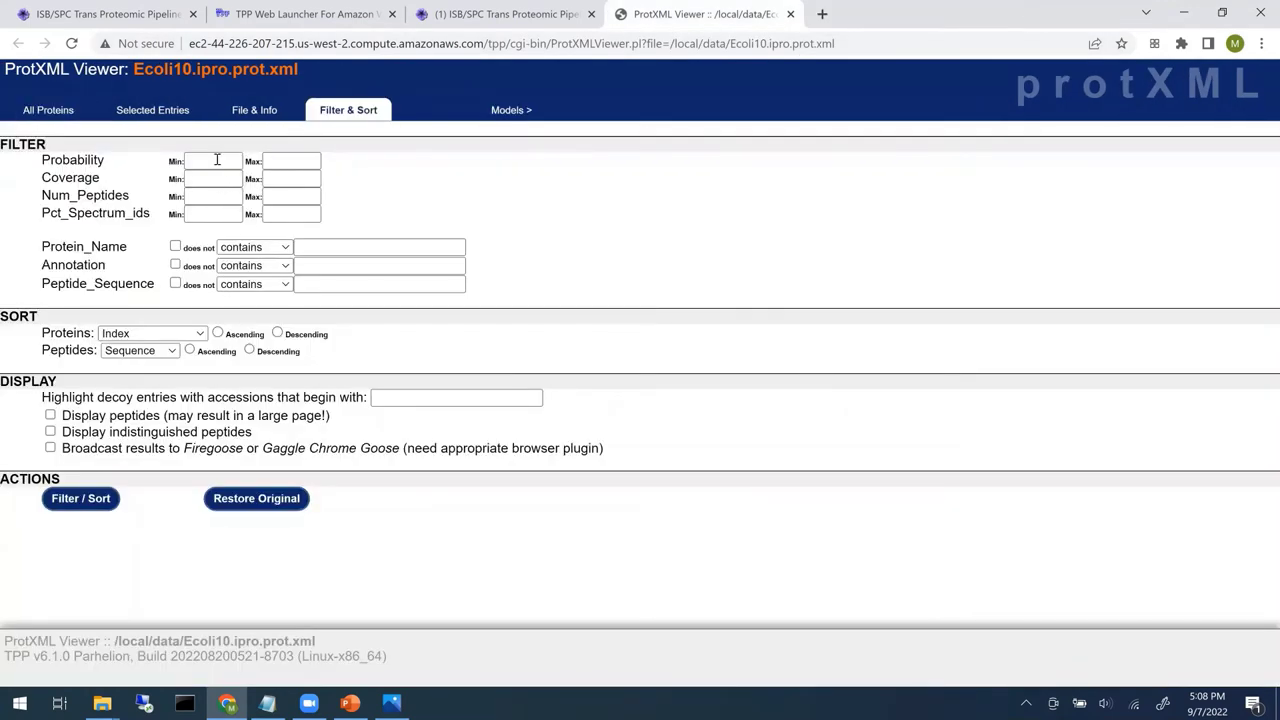
{"action": "left_click", "coordinate": [216, 160]}
{"action": "left_click", "coordinate": [222, 196]}
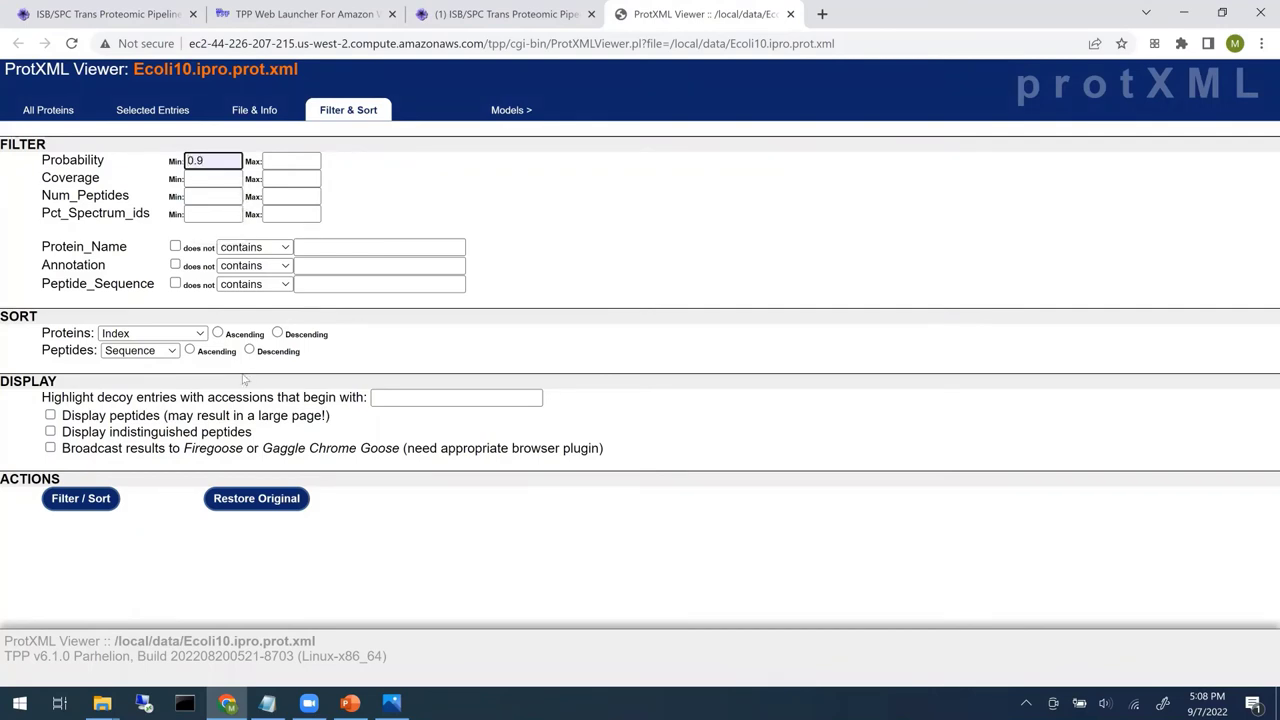
{"action": "left_click", "coordinate": [200, 334]}
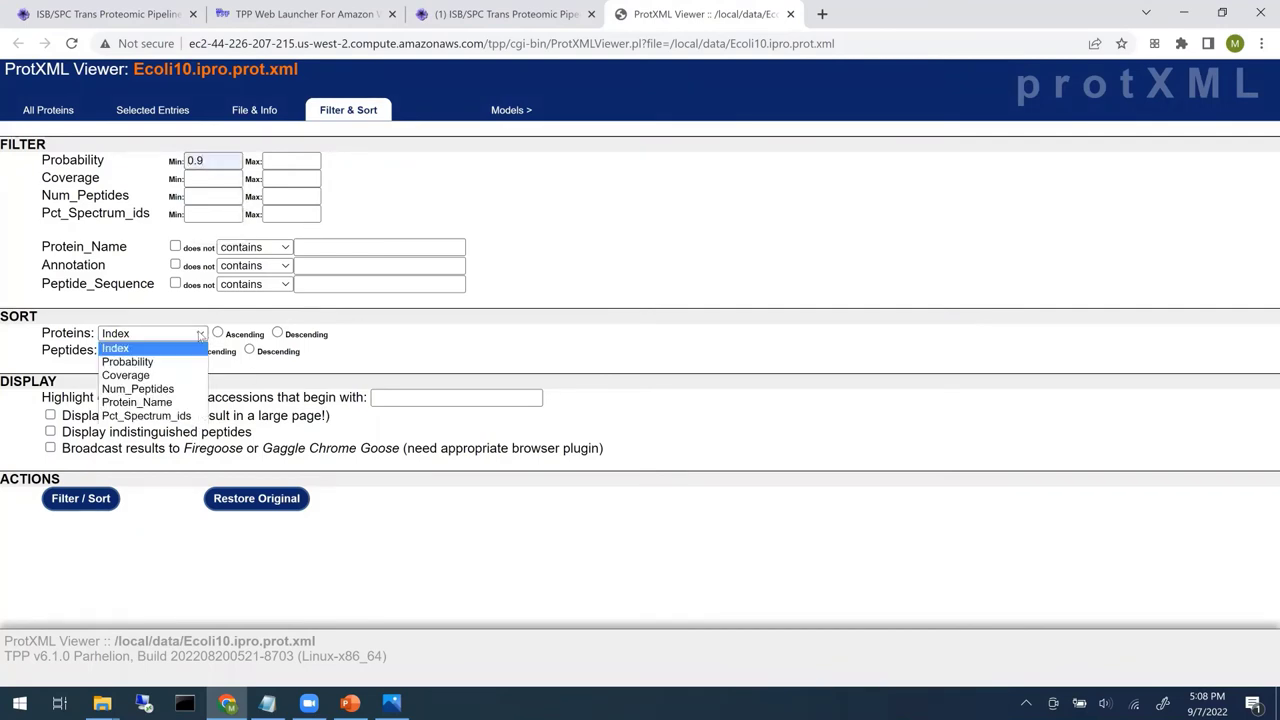
{"action": "left_click", "coordinate": [188, 390]}
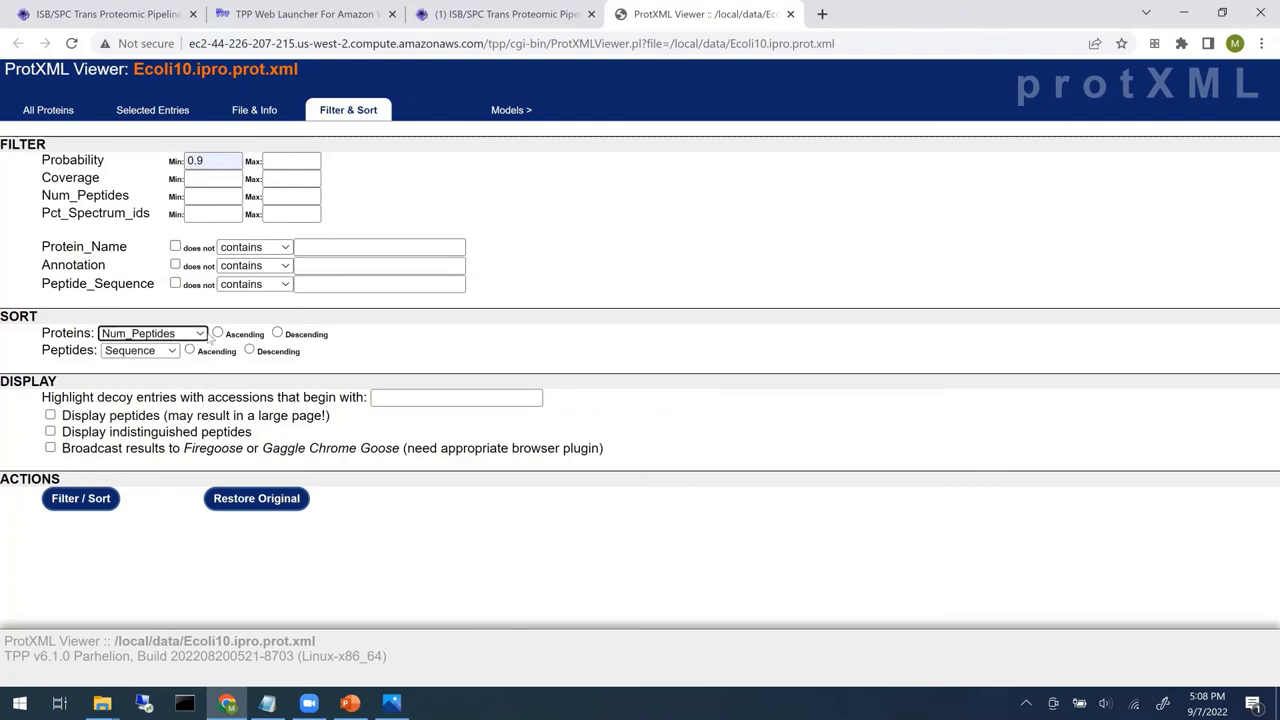
{"action": "double_click", "coordinate": [277, 333]}
{"action": "left_click", "coordinate": [165, 352]}
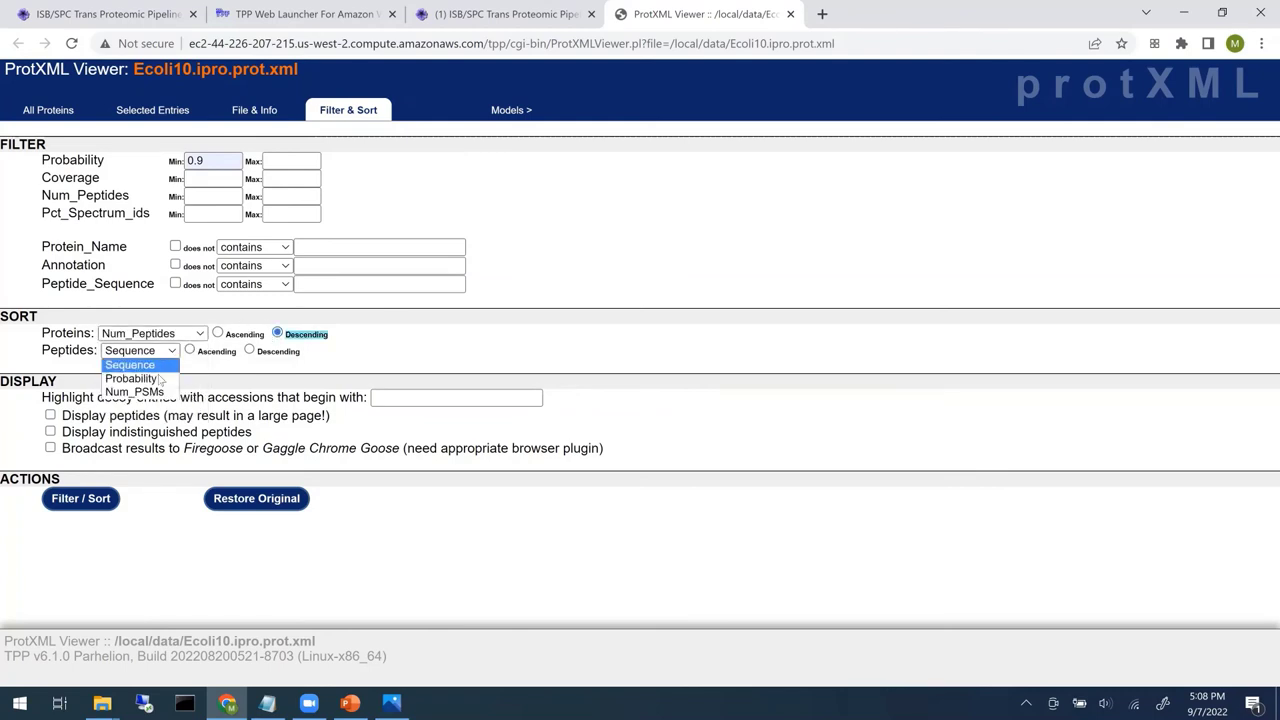
{"action": "left_click", "coordinate": [140, 392]}
{"action": "double_click", "coordinate": [249, 350]}
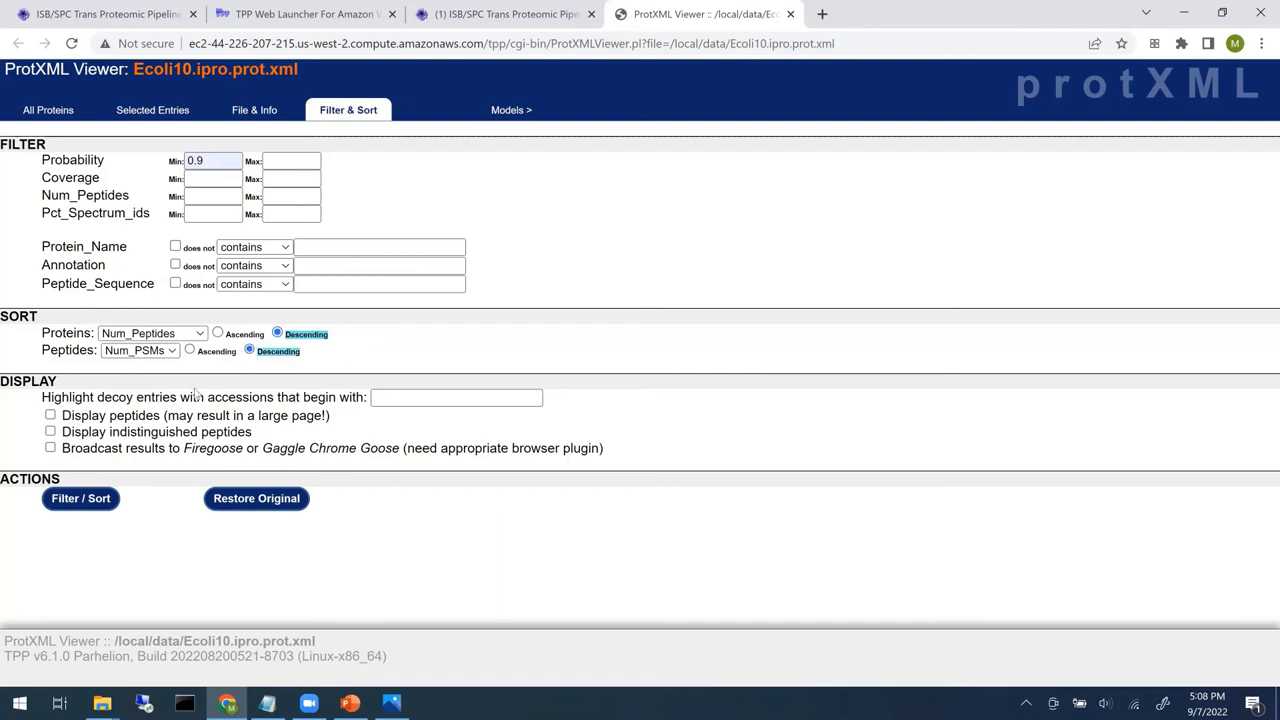
{"action": "left_click", "coordinate": [72, 500]}
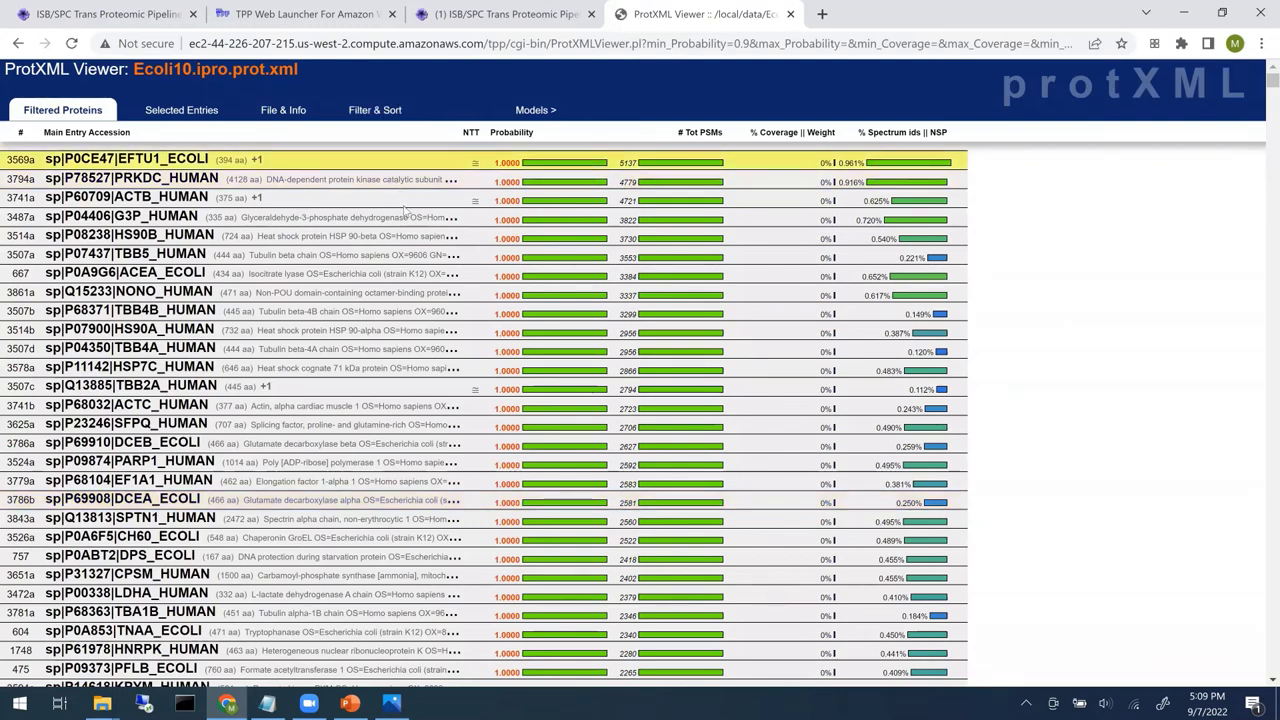
- Scroll through the filtered protein list, then close the ProtXML Viewer tab
{"action": "scroll", "coordinate": [430, 310], "scroll_direction": "down", "scroll_amount": 4}
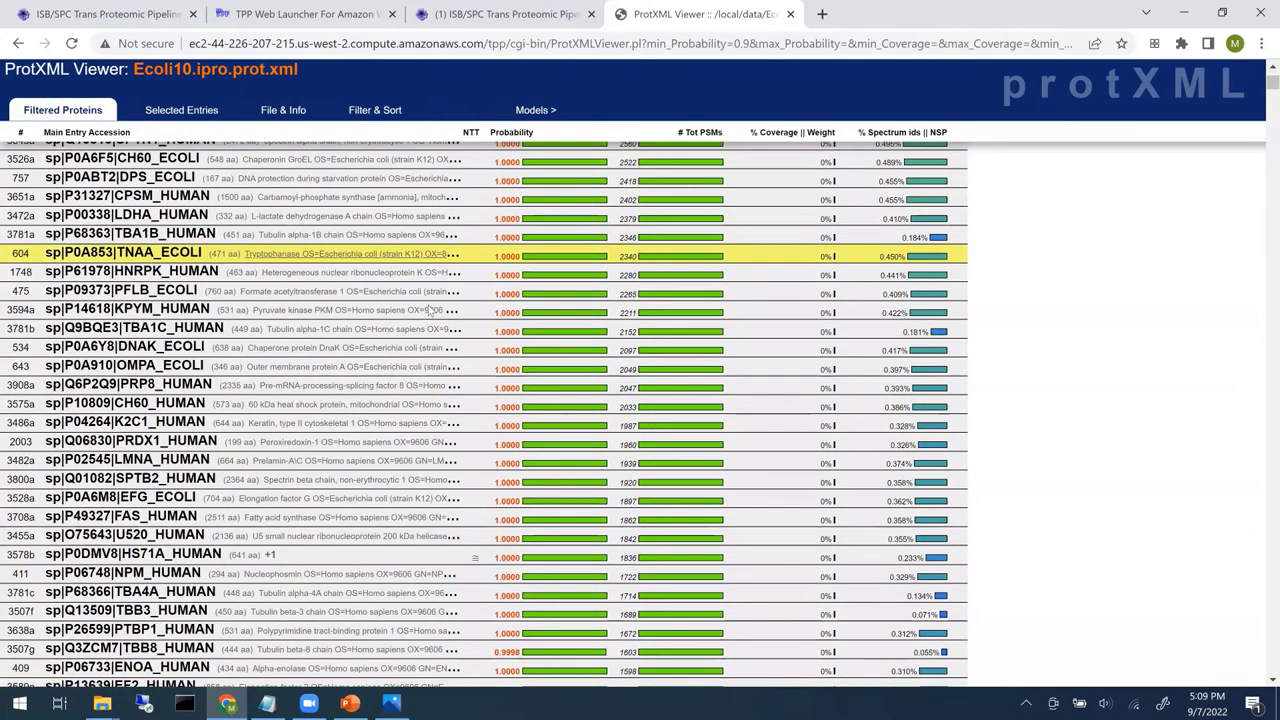
{"action": "scroll", "coordinate": [432, 310], "scroll_direction": "up", "scroll_amount": 4}
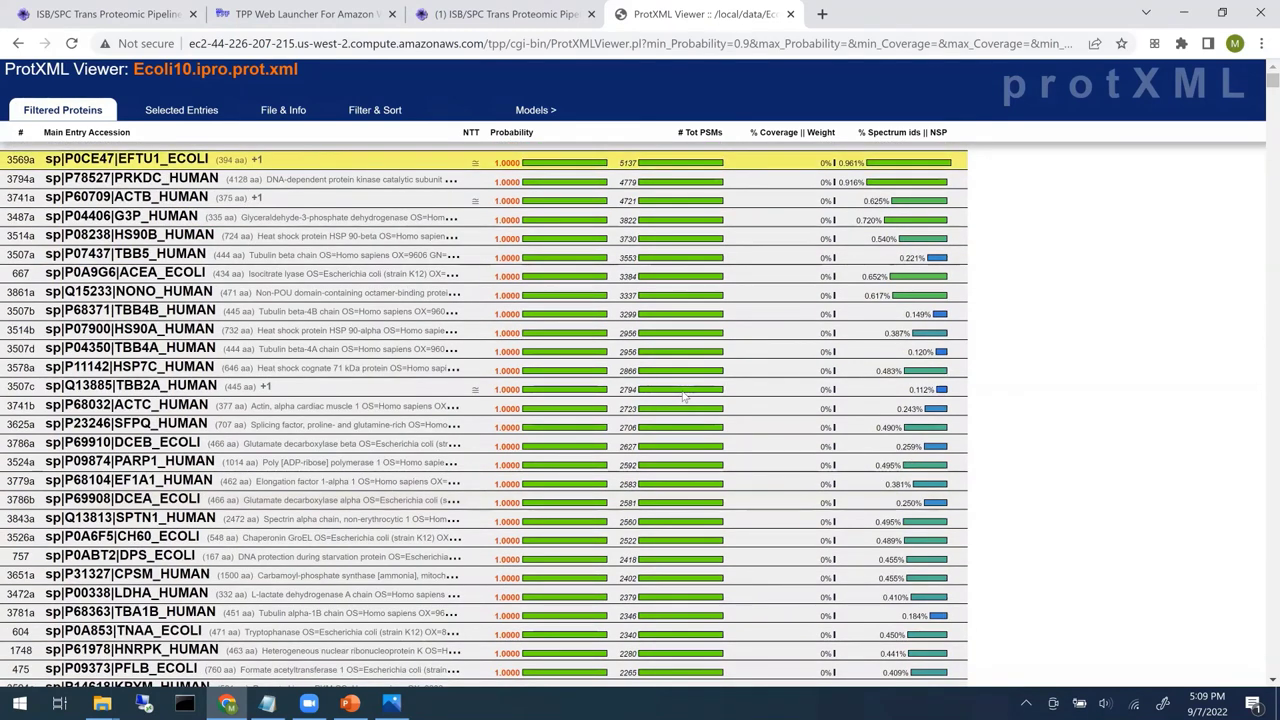
{"action": "scroll", "coordinate": [690, 395], "scroll_direction": "down", "scroll_amount": 2}
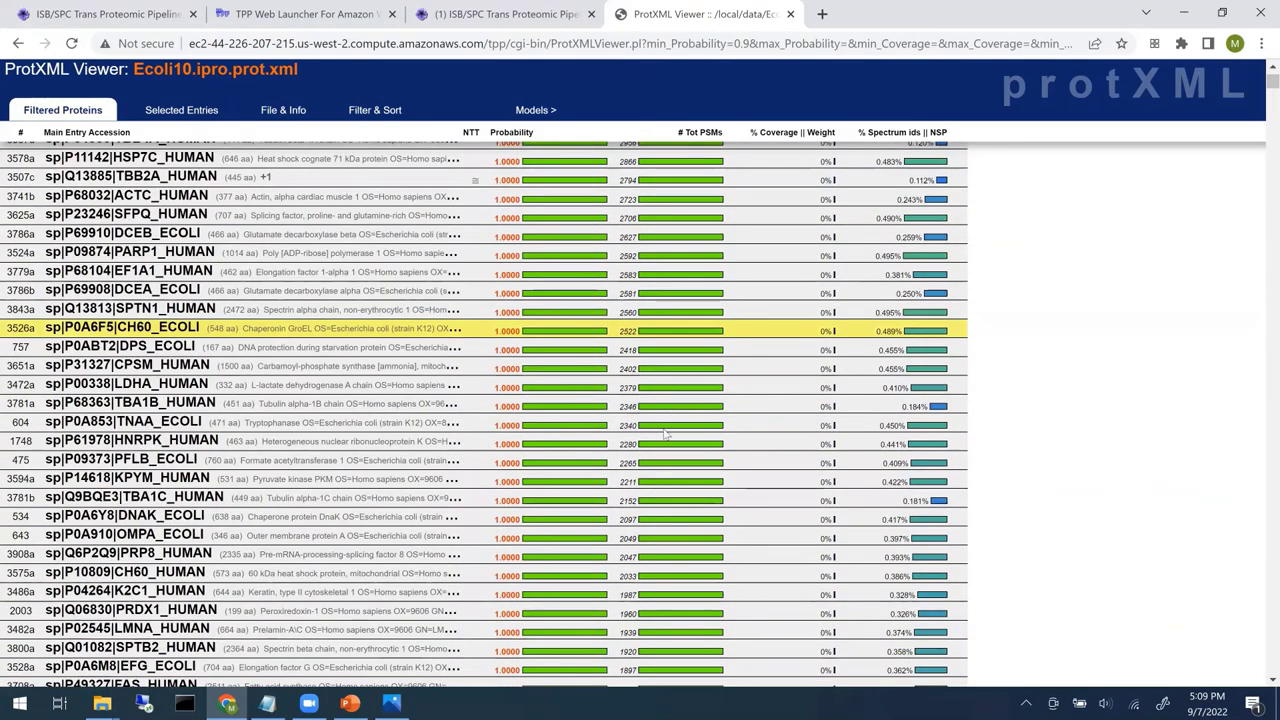
{"action": "scroll", "coordinate": [662, 448], "scroll_direction": "down", "scroll_amount": 15}
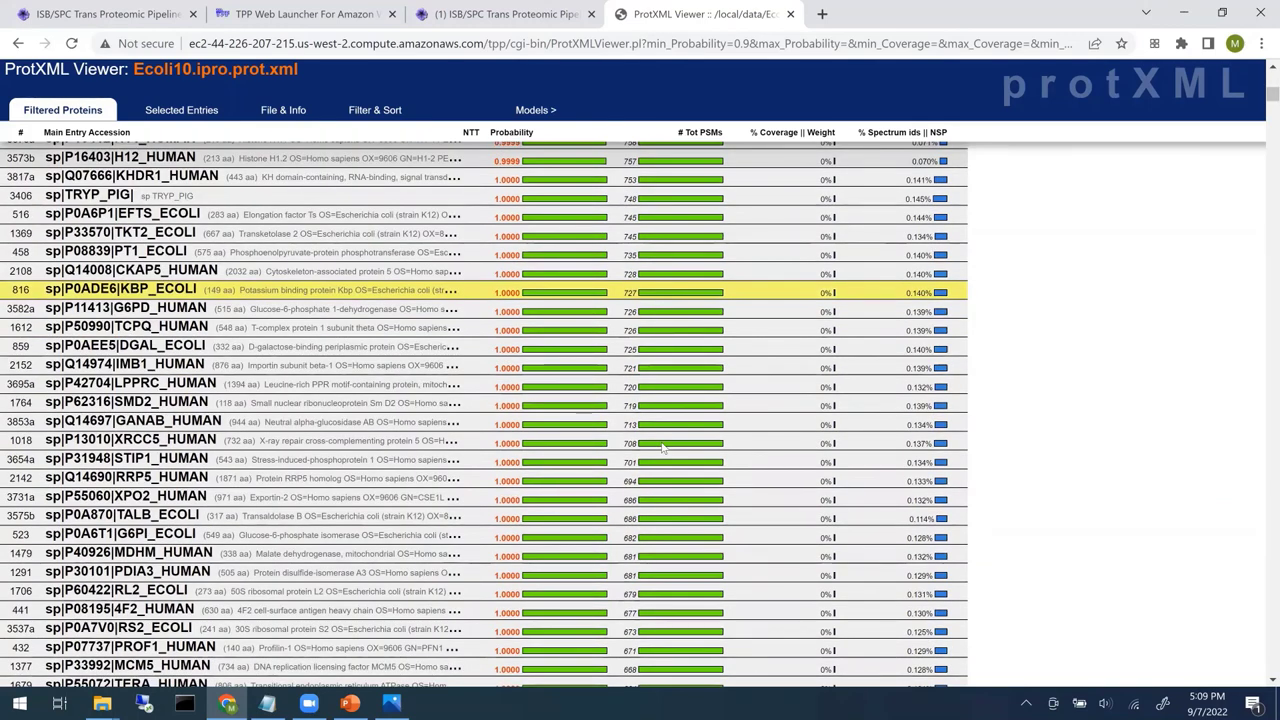
{"action": "scroll", "coordinate": [662, 448], "scroll_direction": "down", "scroll_amount": 3}
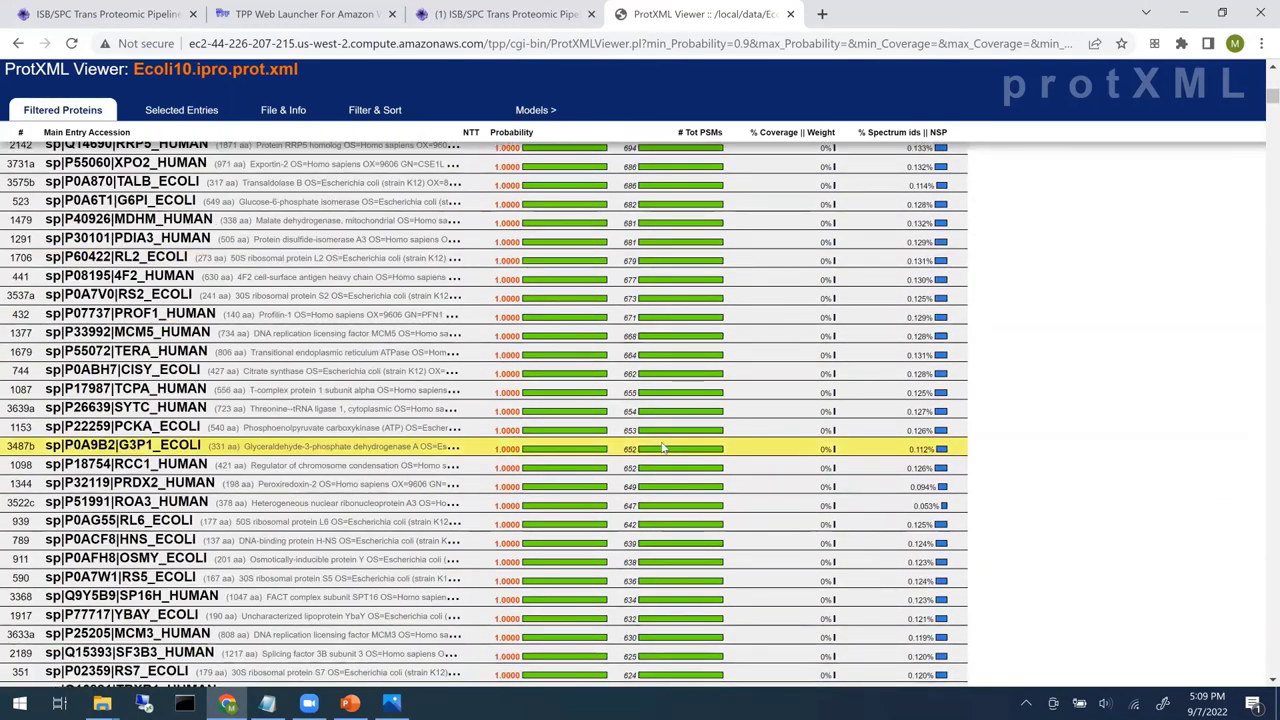
{"action": "scroll", "coordinate": [662, 448], "scroll_direction": "up", "scroll_amount": 10}
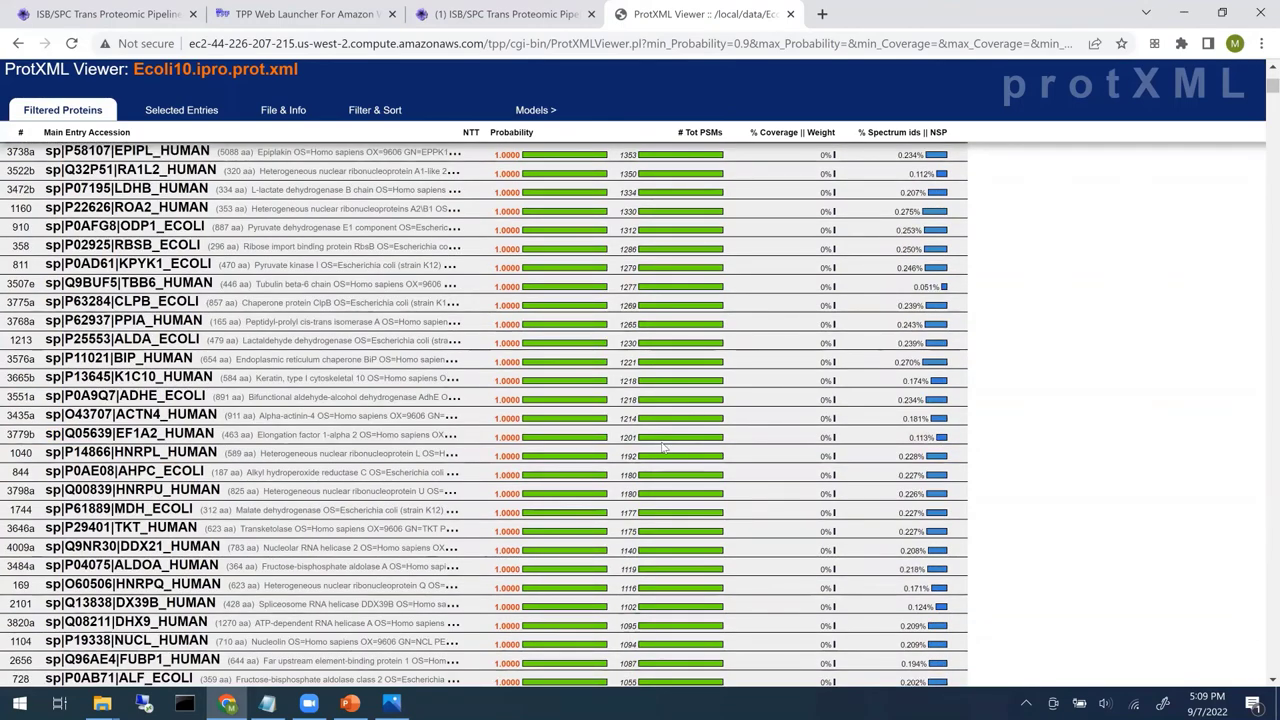
{"action": "scroll", "coordinate": [662, 448], "scroll_direction": "up", "scroll_amount": 10}
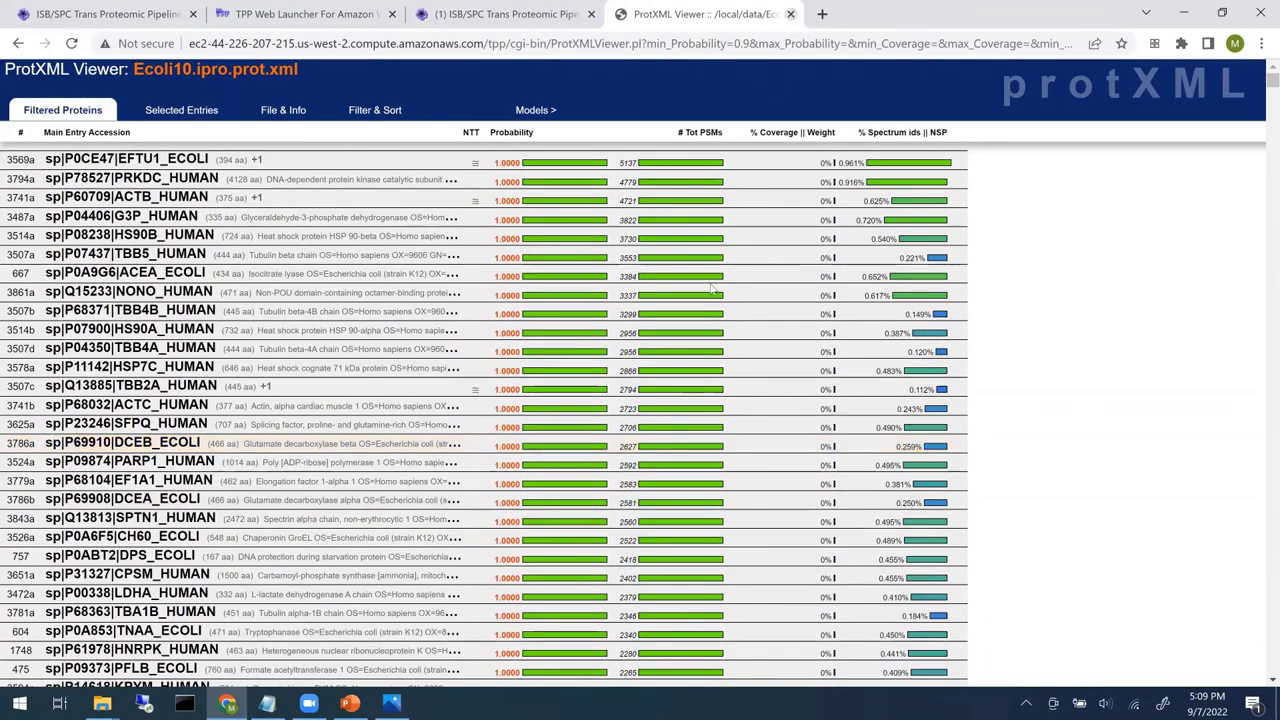
{"action": "key", "text": "ctrl+w"}
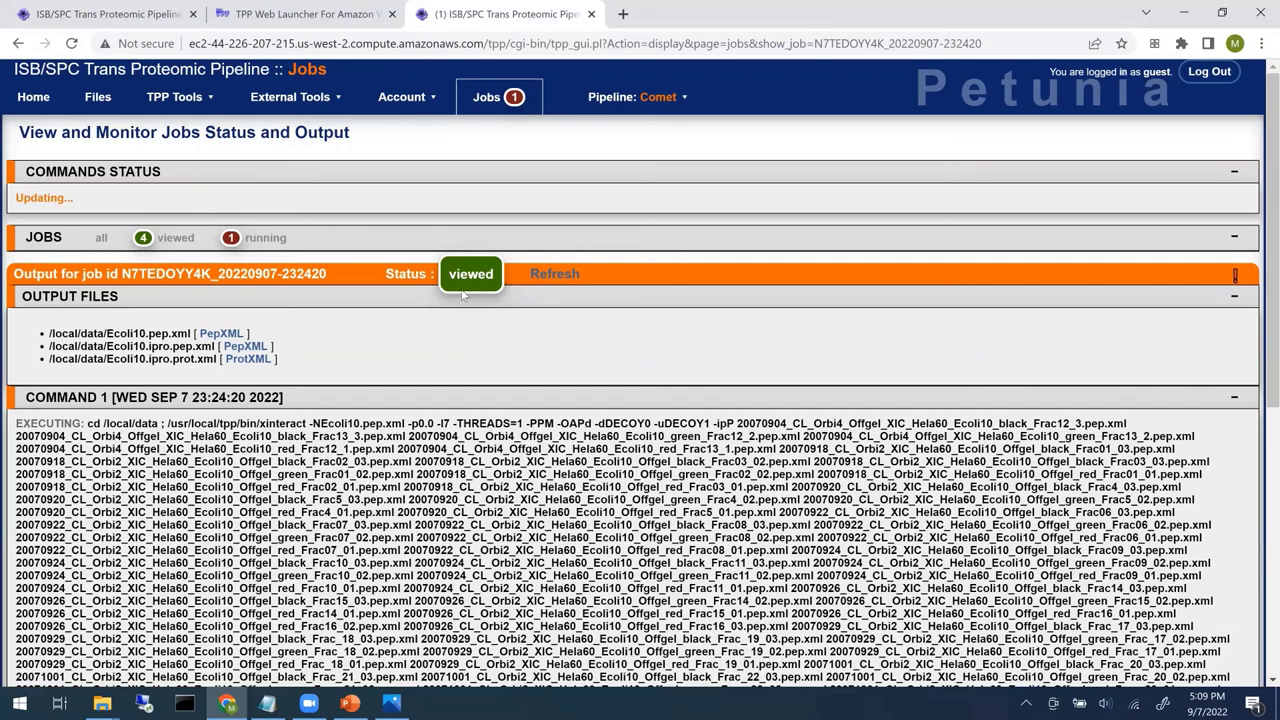
- Refresh the running-jobs list until Ecoli30 xinteract shows finished, then open StPeter from TPP Tools
{"action": "left_click", "coordinate": [266, 245]}
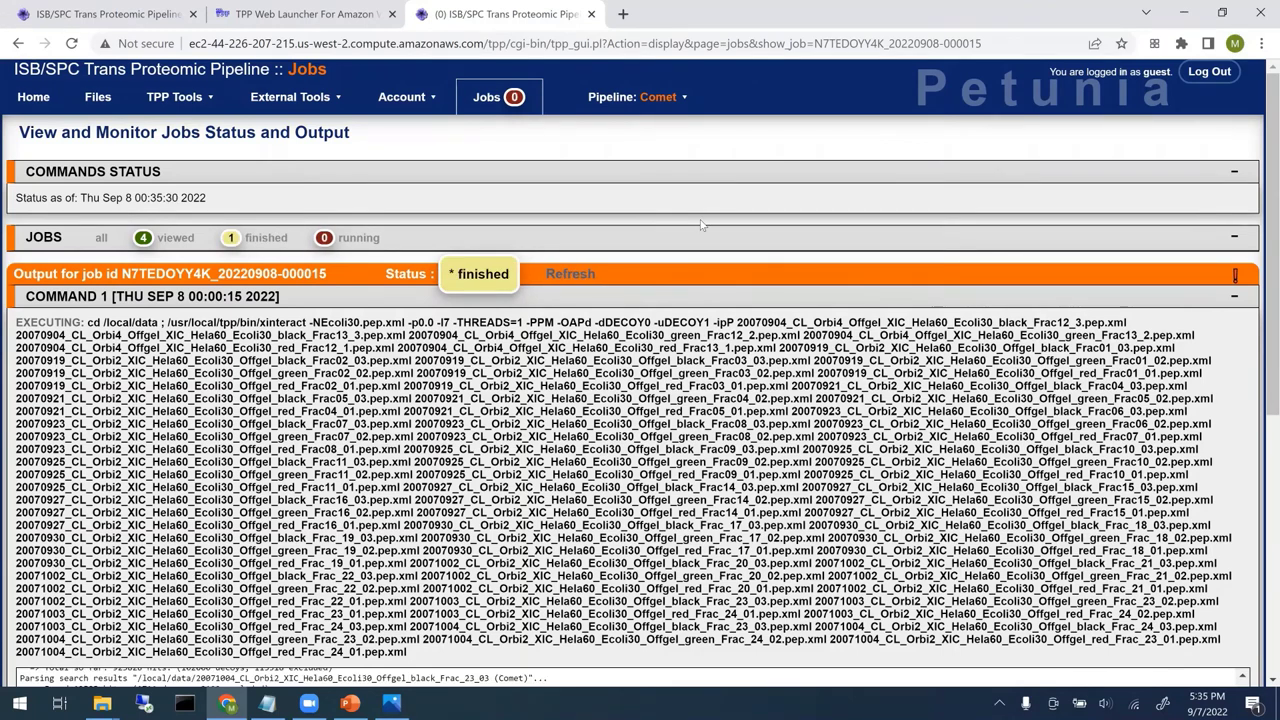
{"action": "left_click", "coordinate": [570, 272]}
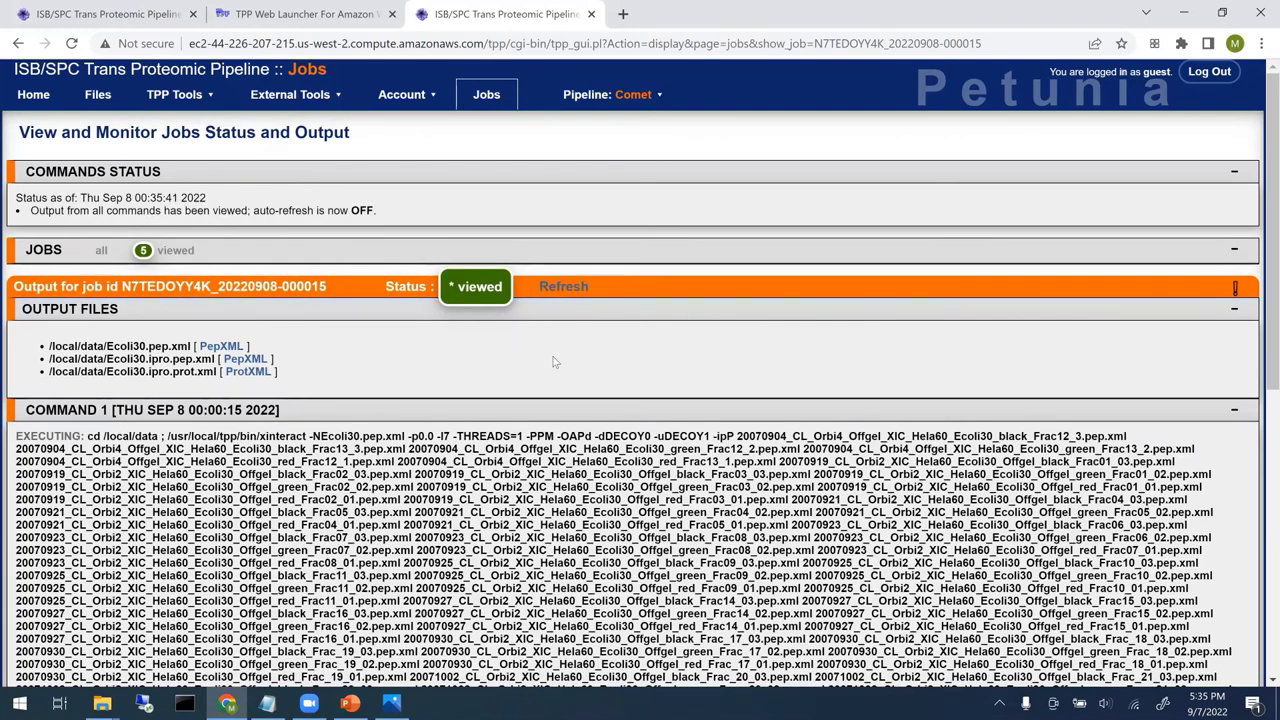
{"action": "mouse_move", "coordinate": [204, 96]}
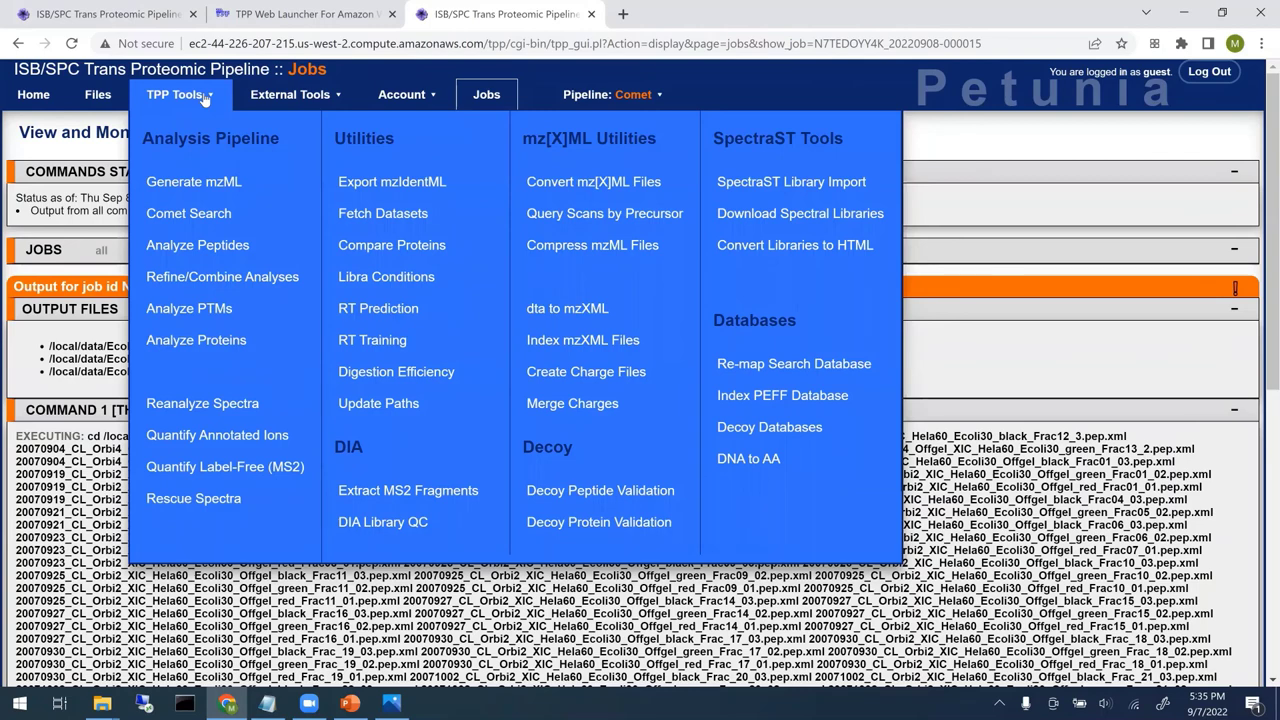
{"action": "left_click", "coordinate": [226, 476]}
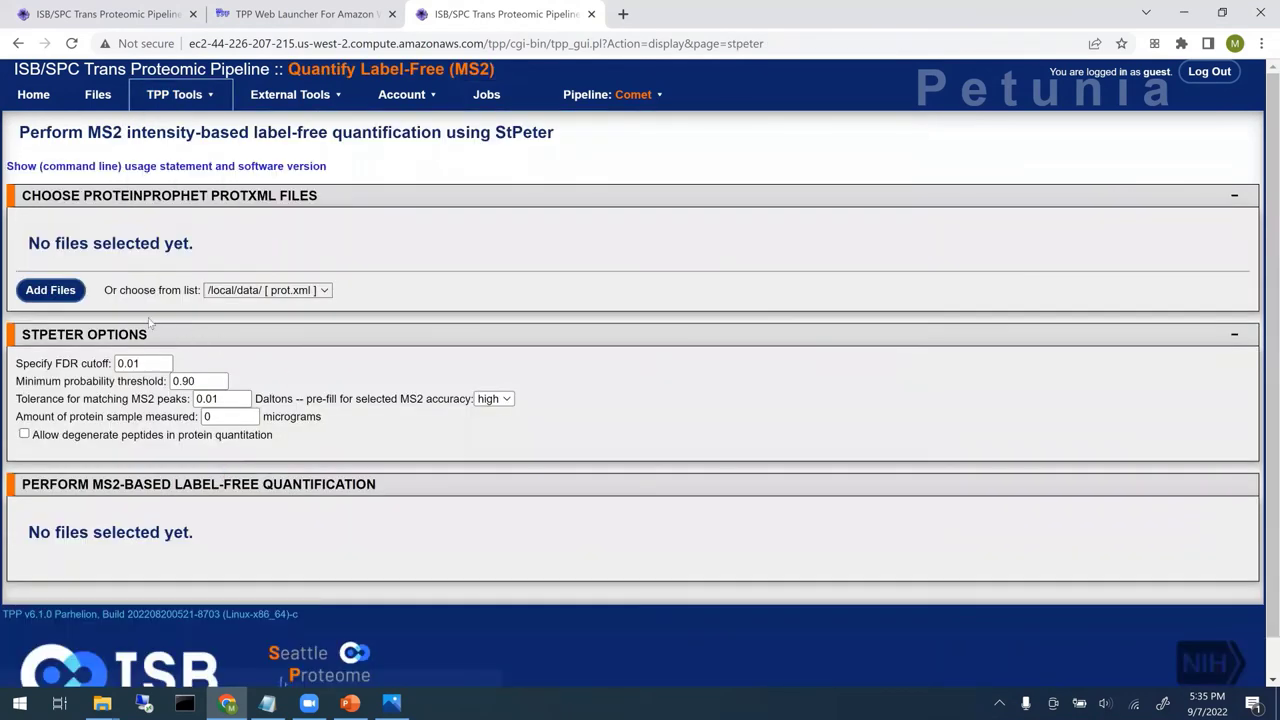